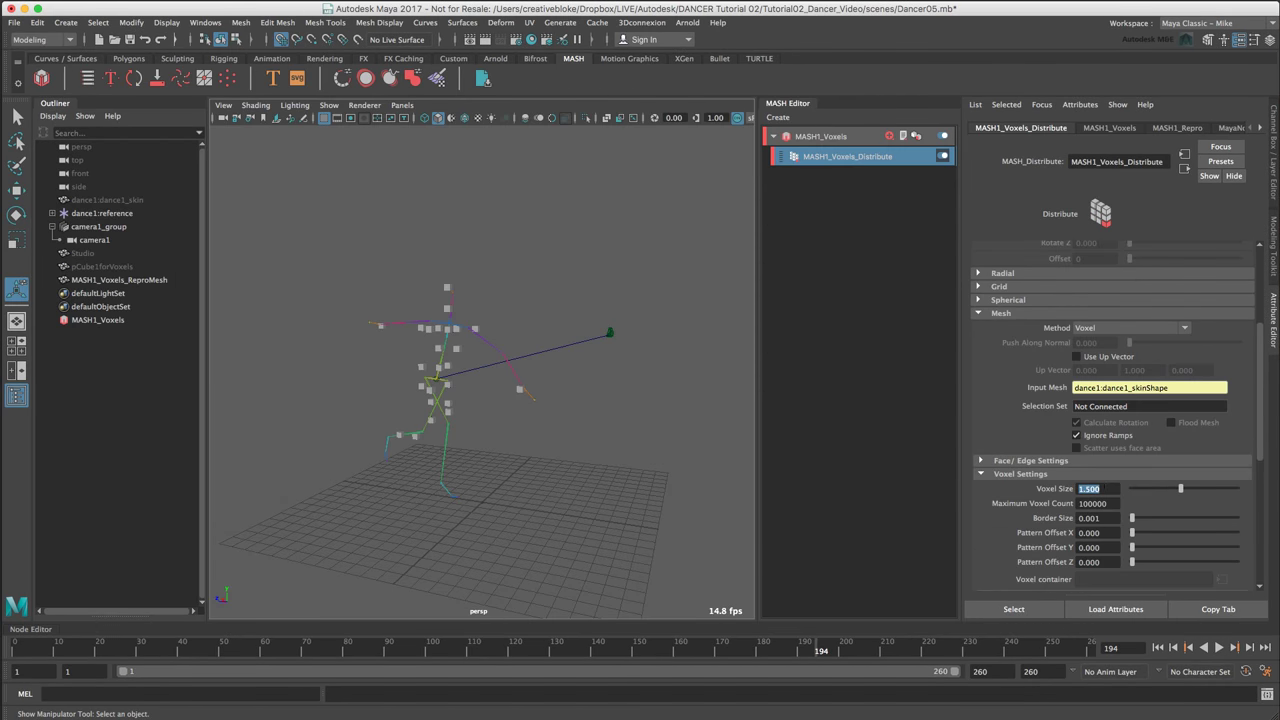
Change the Voxel Size to 0.631 and reveal the hidden pCube1forVoxels cube with Shift+H.
type("0.631")
key("Return")
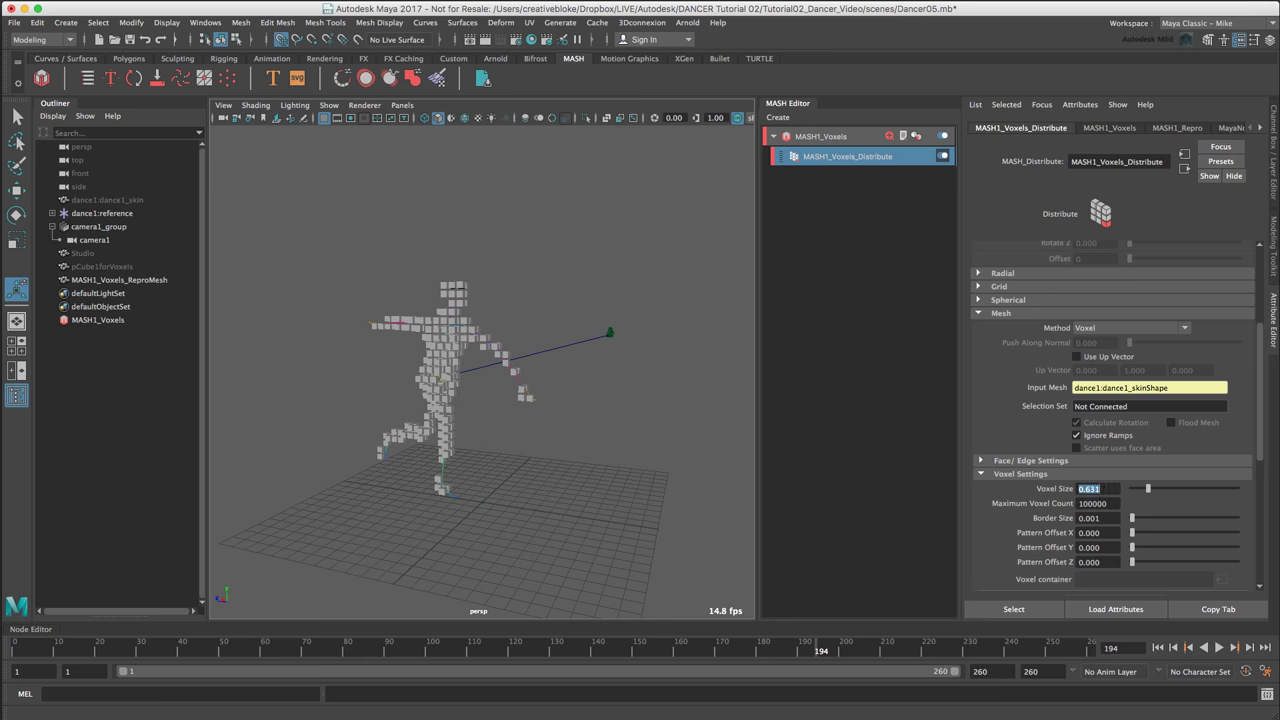
left_click(100, 267)
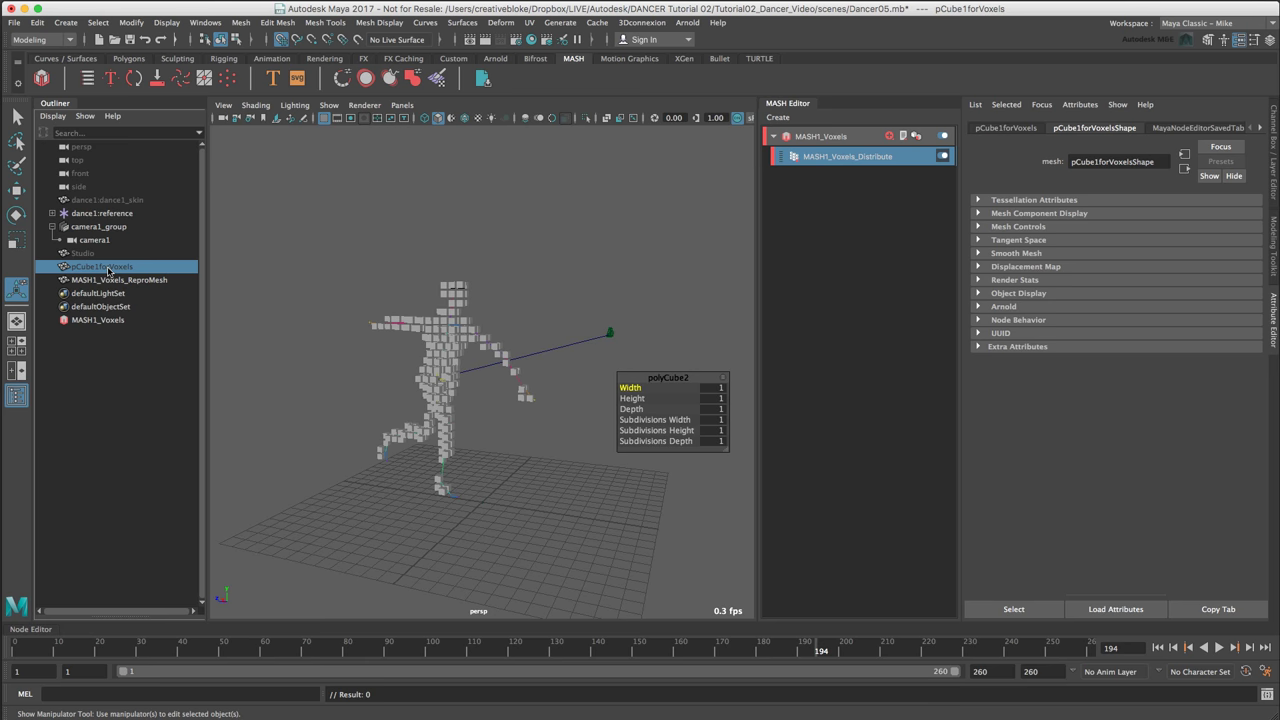
key("shift+h")
left_click_drag(497, 528, 457, 420, "alt")
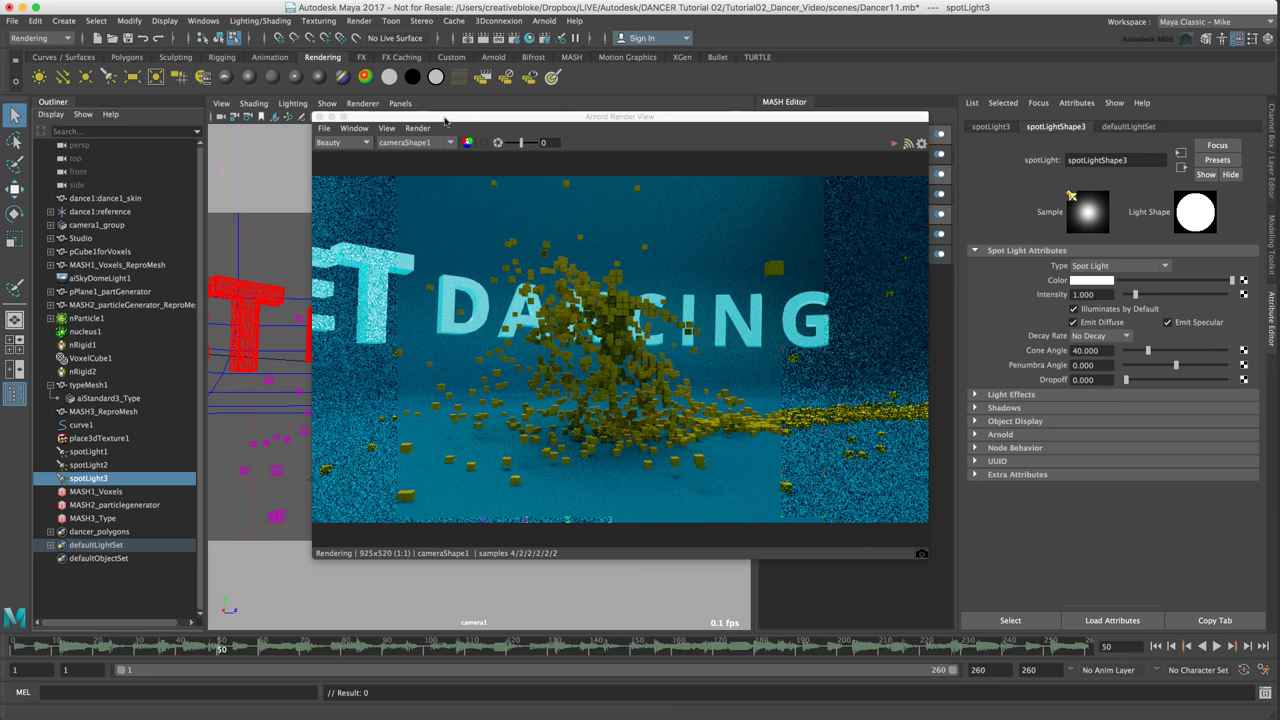
Close the Arnold Render View, show four views, collapse the MASH Editor and select spotLight1–3.
left_click(319, 117)
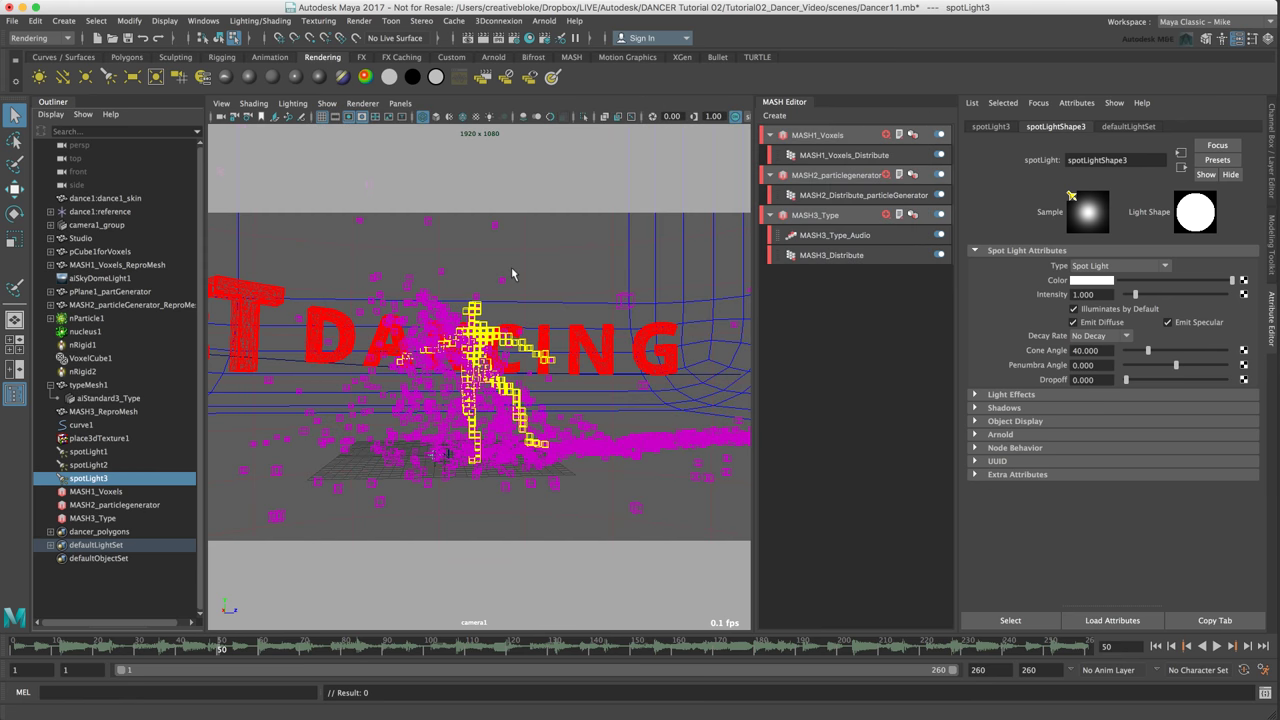
key("space")
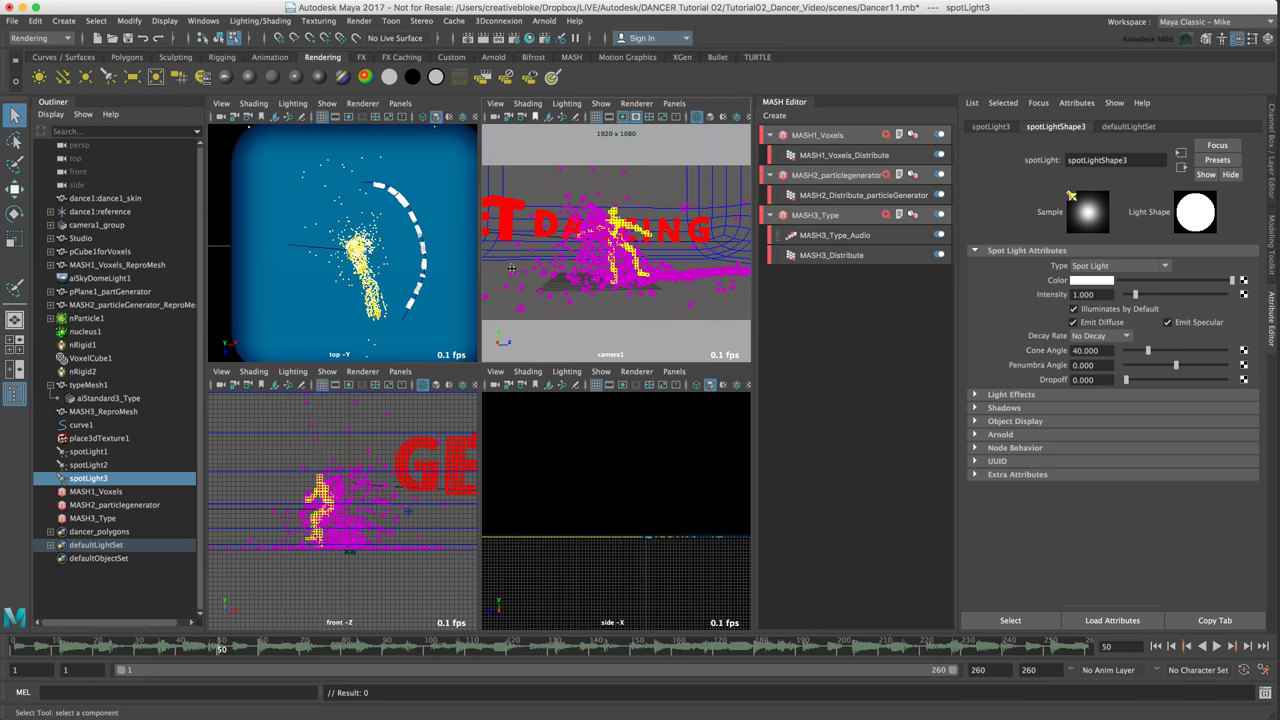
left_click(793, 106)
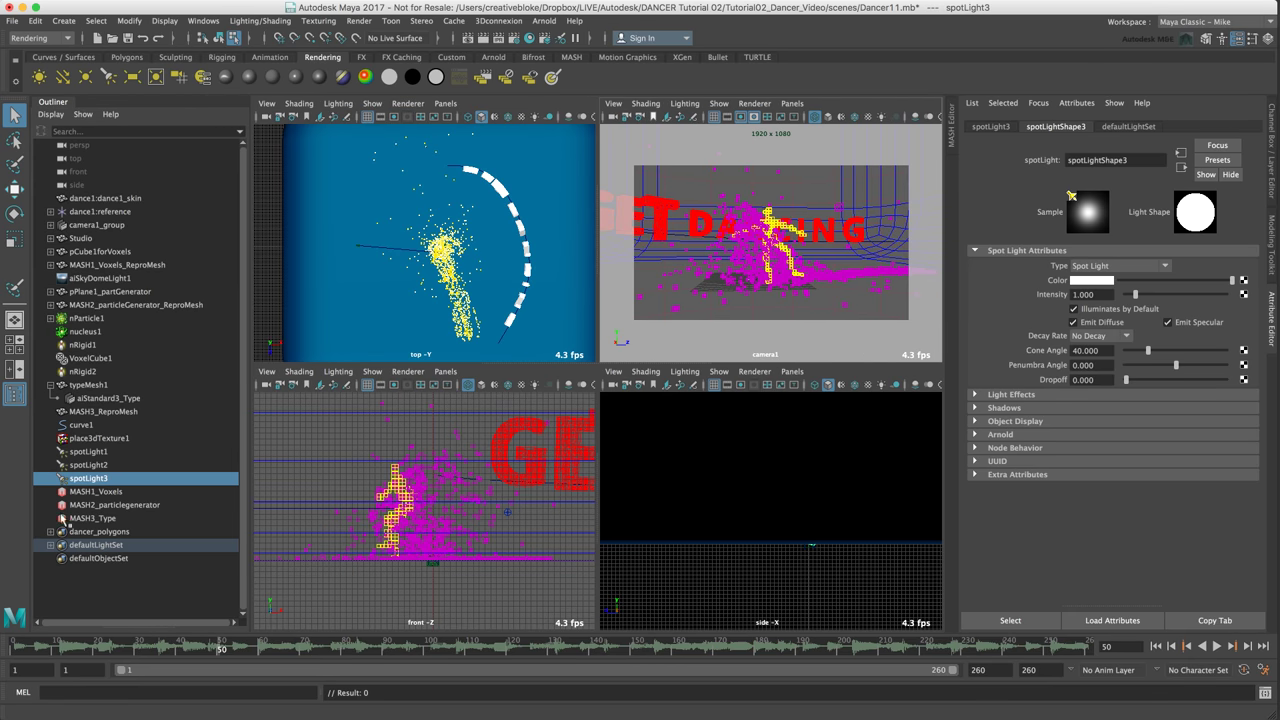
left_click(88, 451)
left_click(88, 478, "shift")
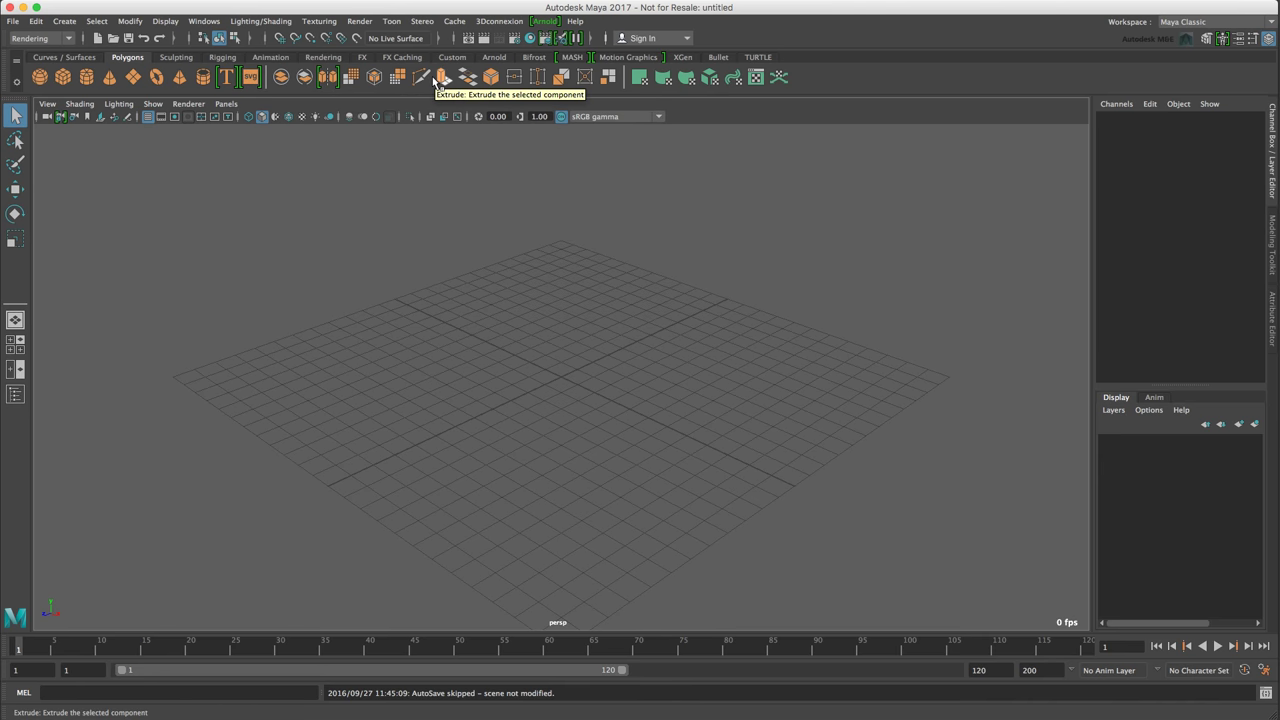
Switch to the MASH shelf and open Windows > Settings/Preferences > Preferences.
left_click(569, 57)
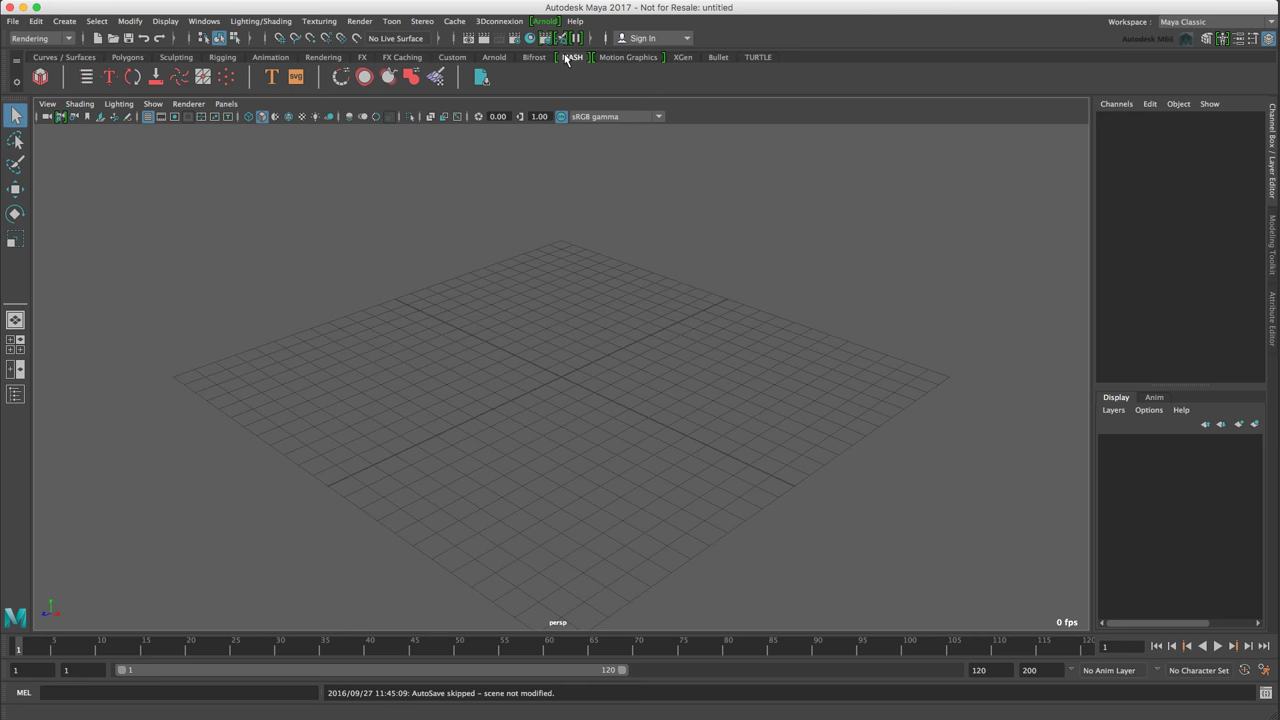
left_click(205, 21)
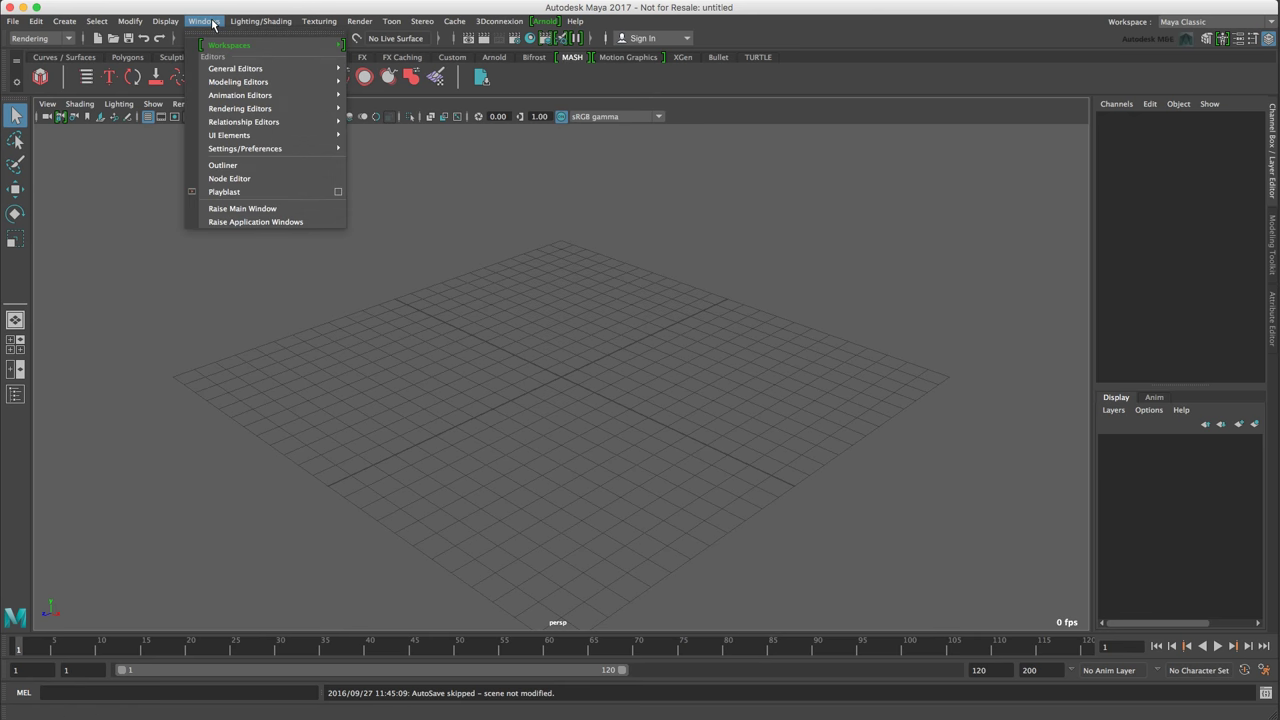
mouse_move(270, 148)
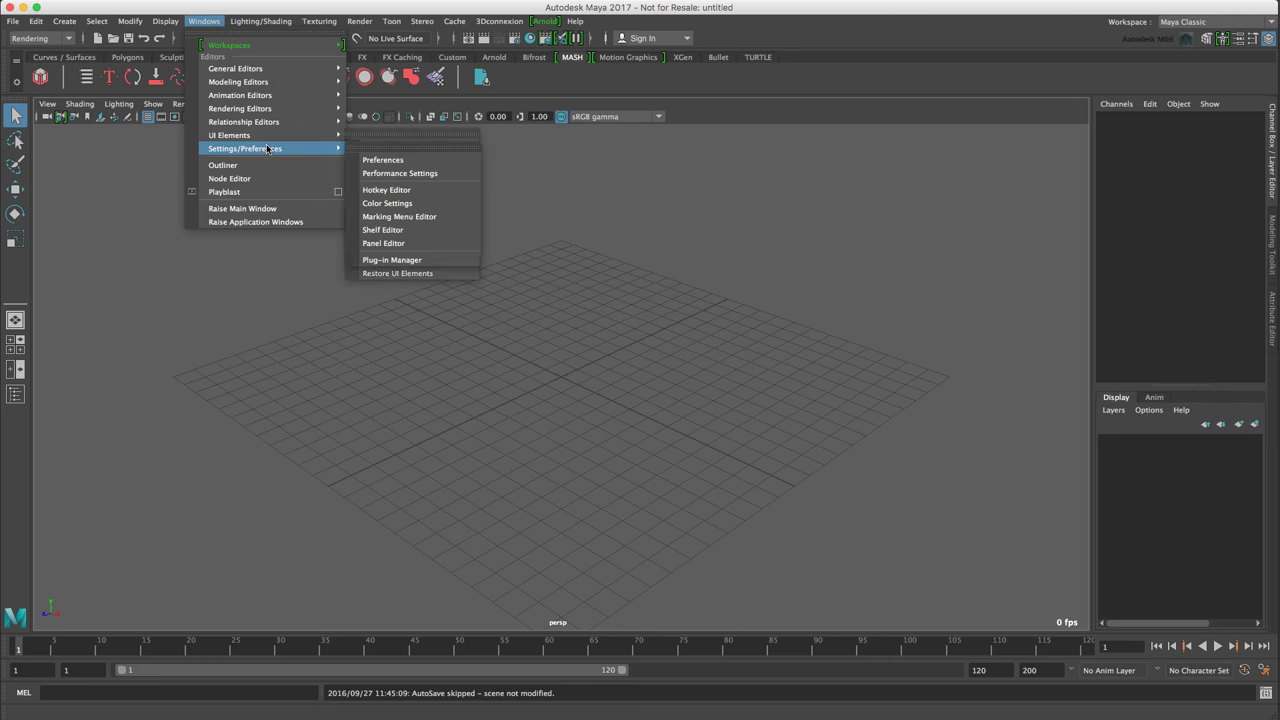
left_click(404, 161)
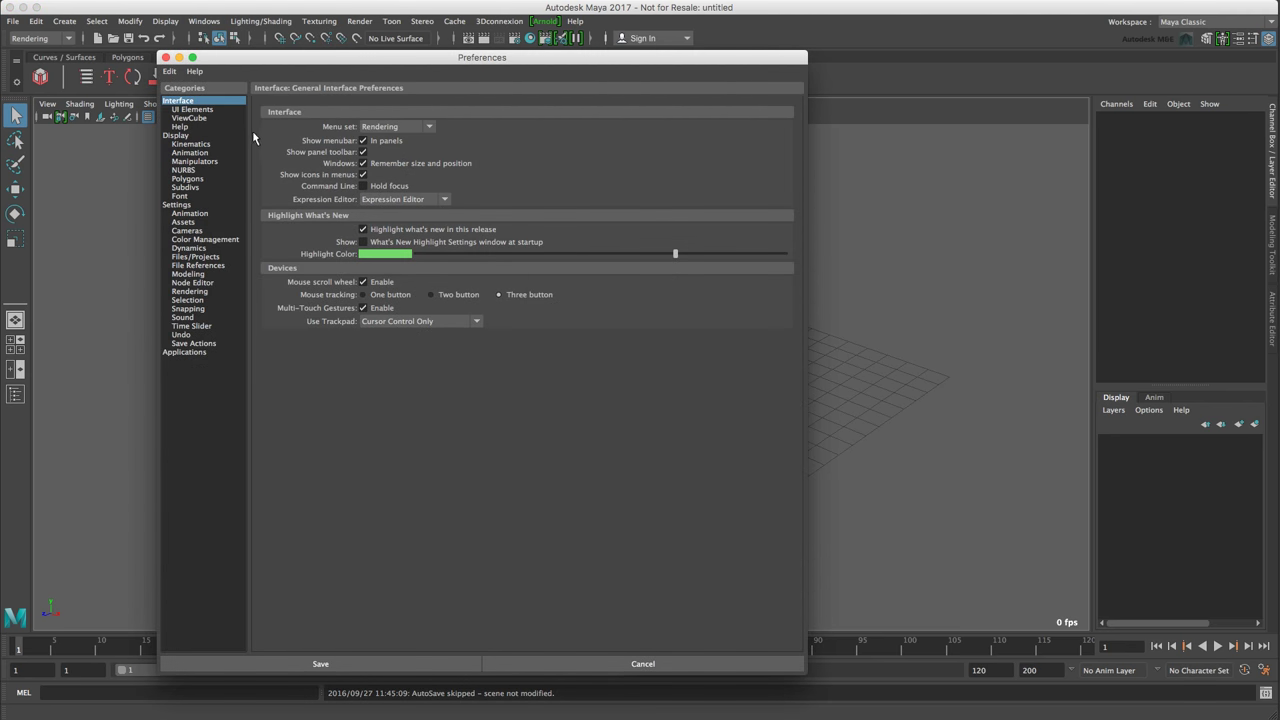
Uncheck Display ToolClips in the Help preferences category and save.
left_click(186, 102)
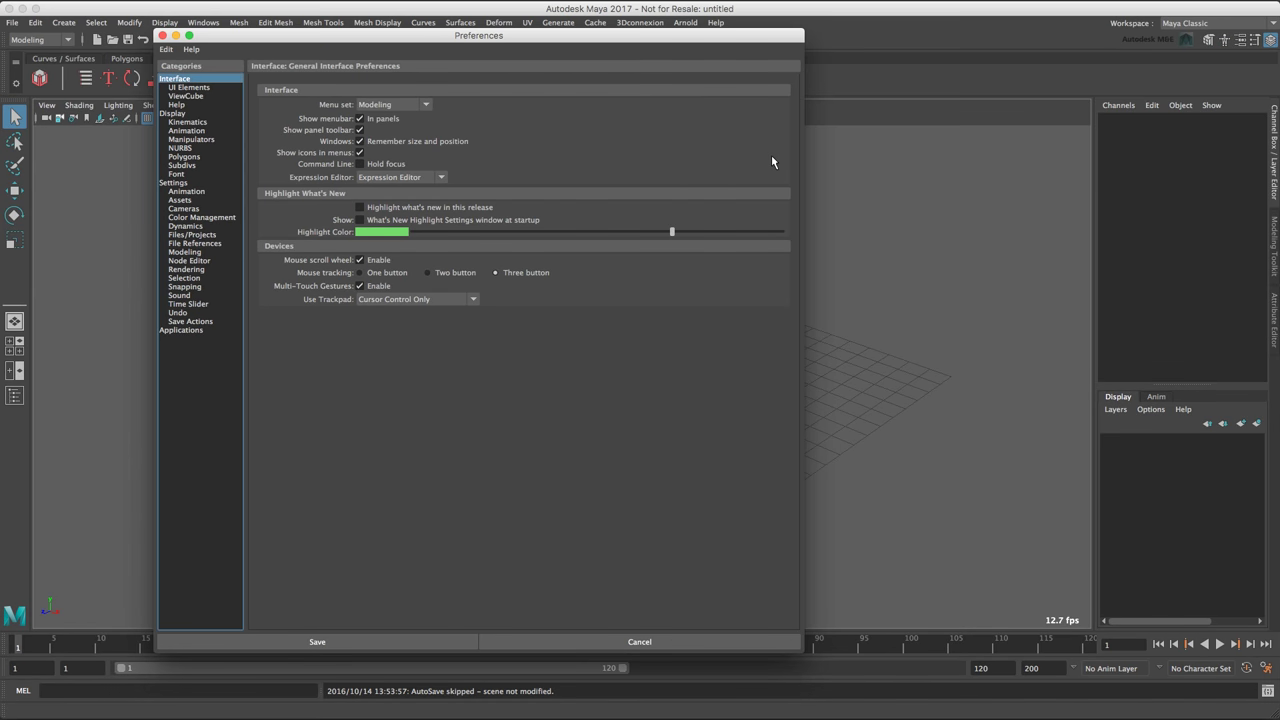
left_click(184, 105)
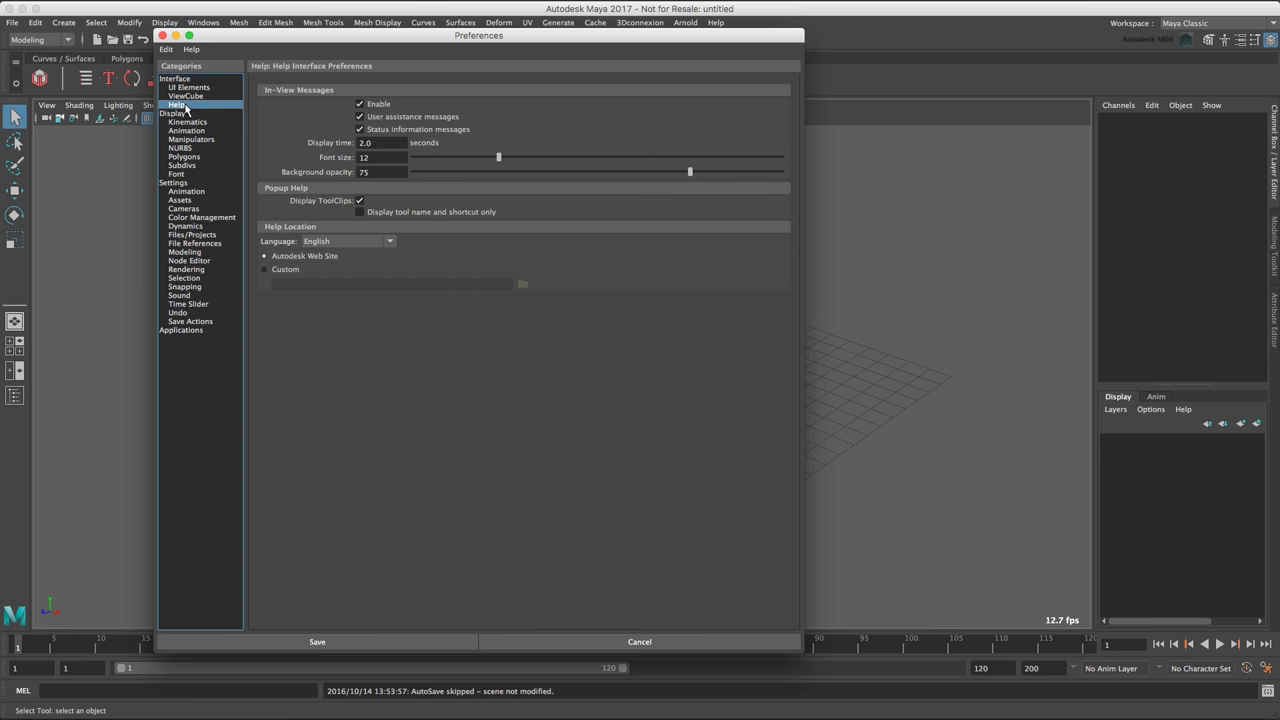
left_click(361, 201)
left_click(370, 641)
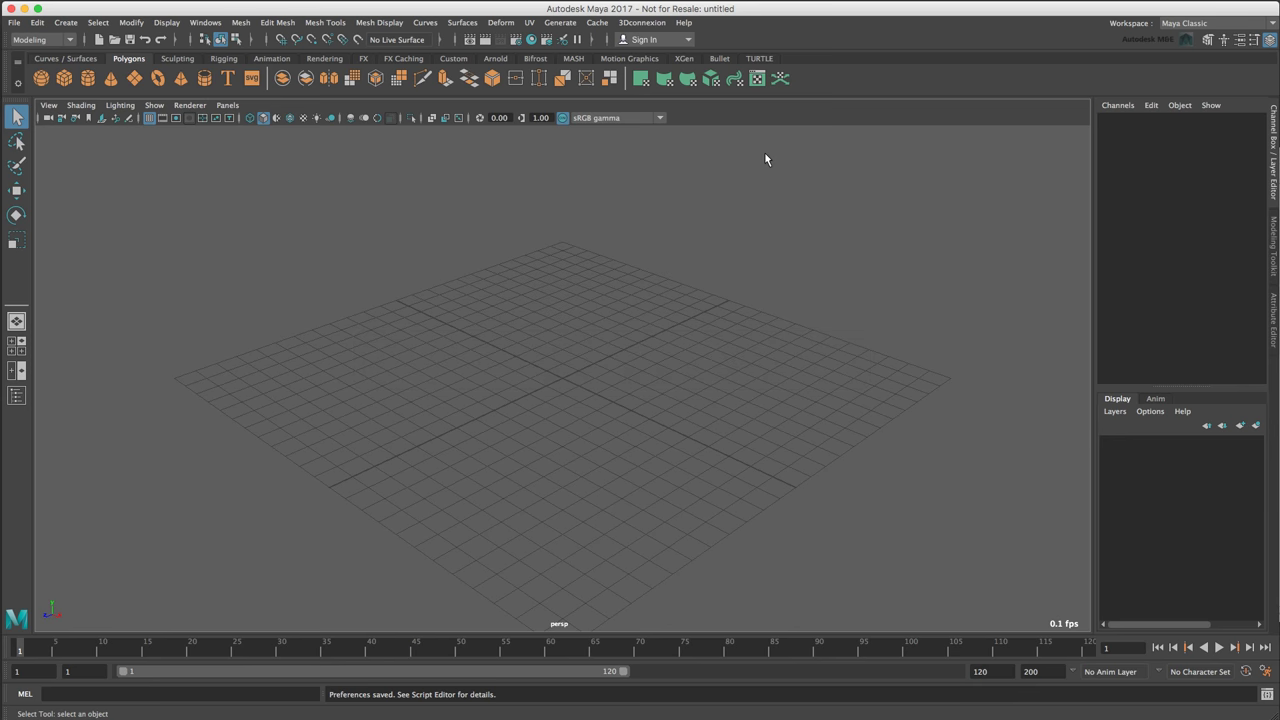
Switch to the Rendering menu set and review the renderers under Render > Render Using.
left_click(40, 39)
left_click(51, 112)
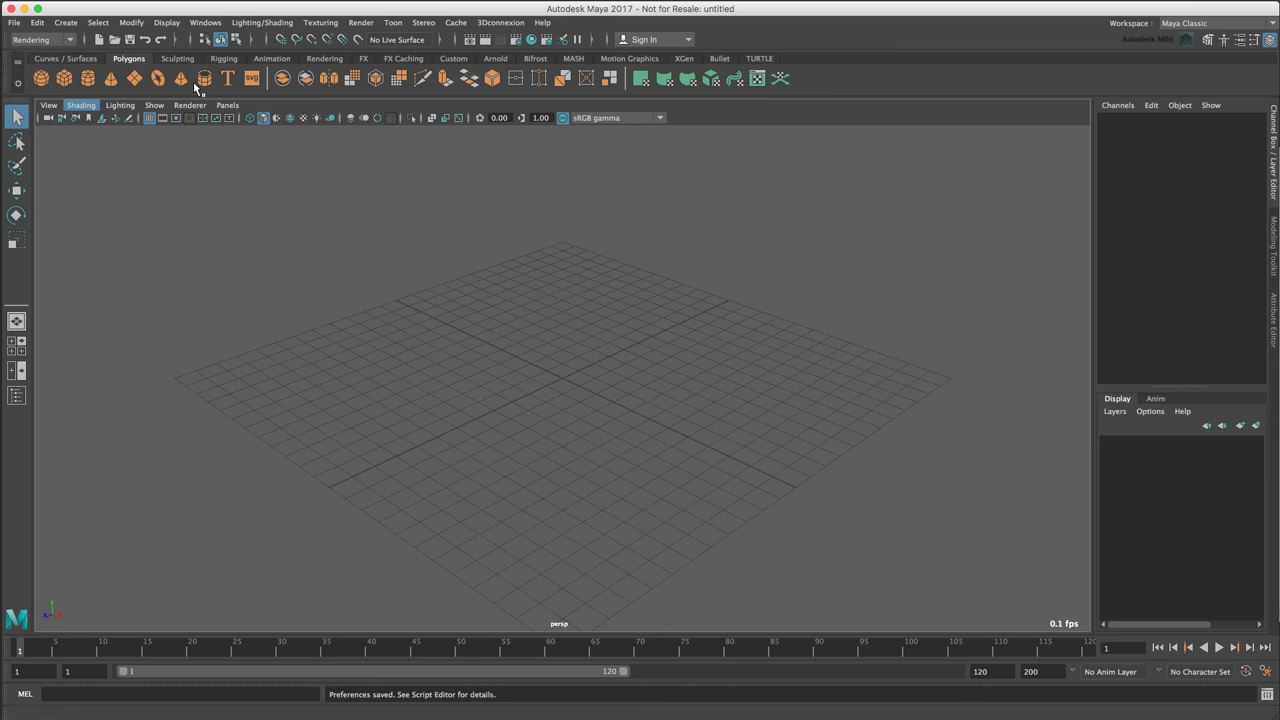
left_click(359, 23)
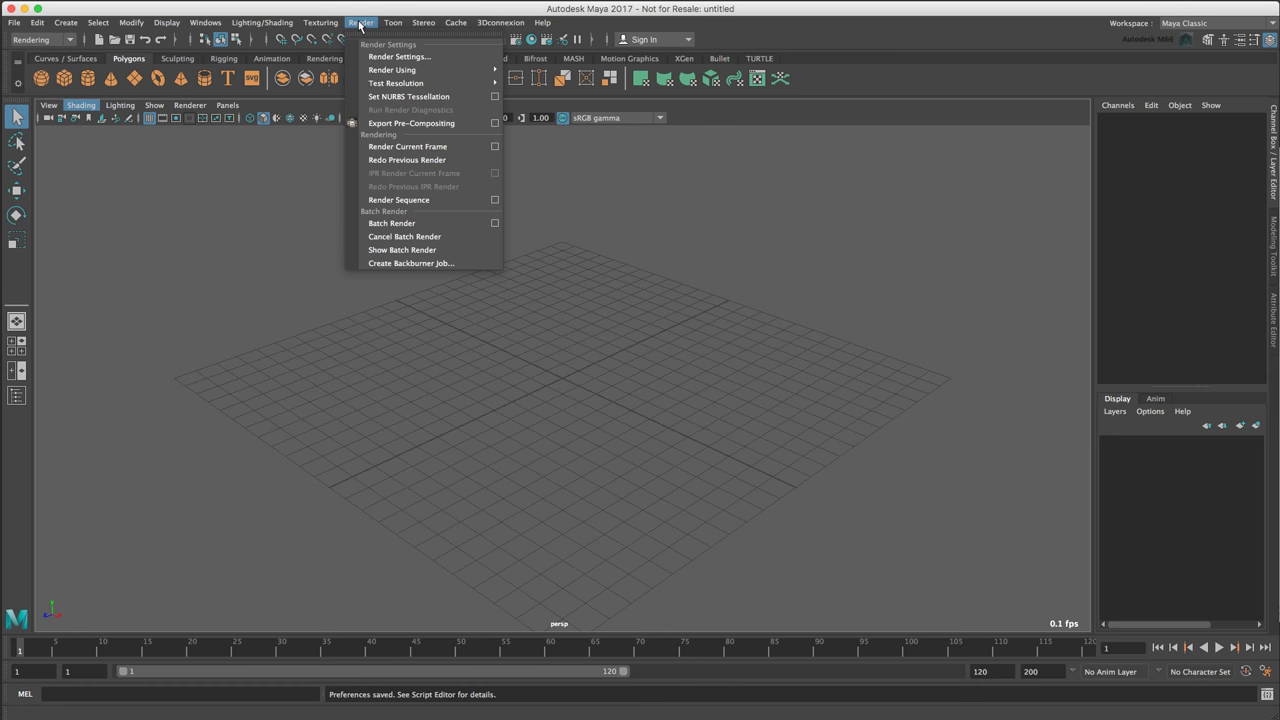
mouse_move(385, 74)
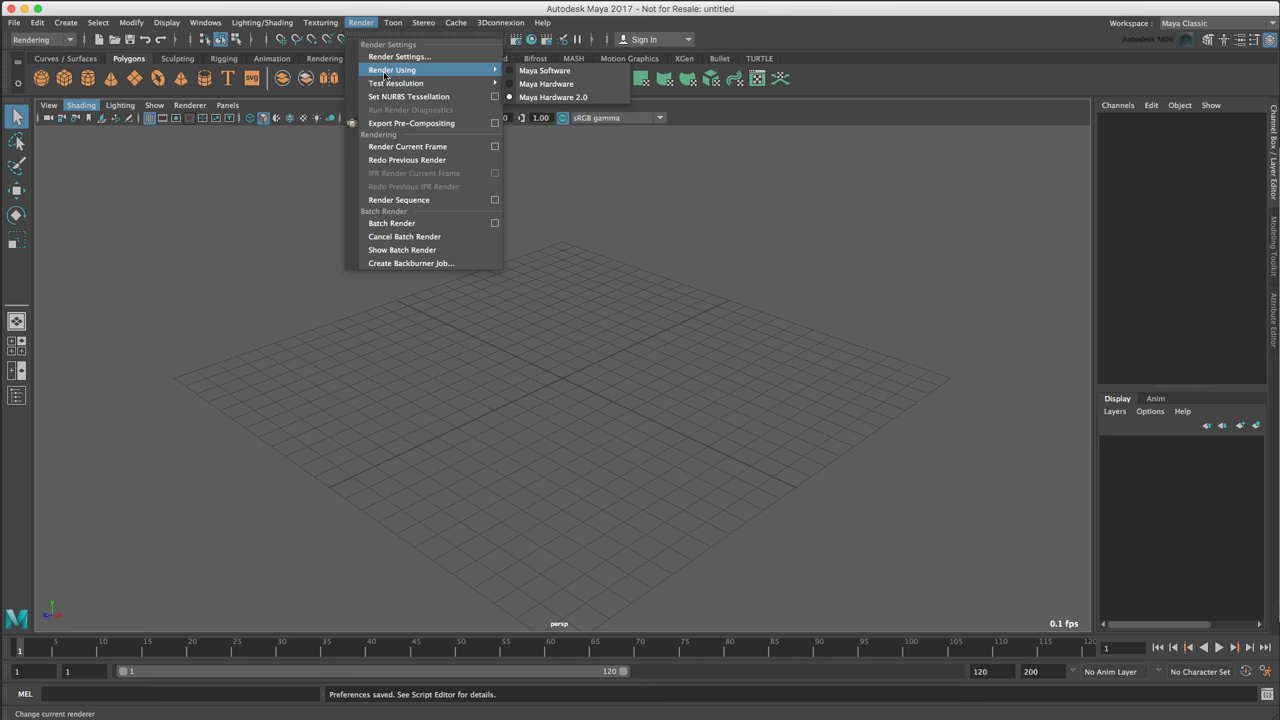
left_click(204, 237)
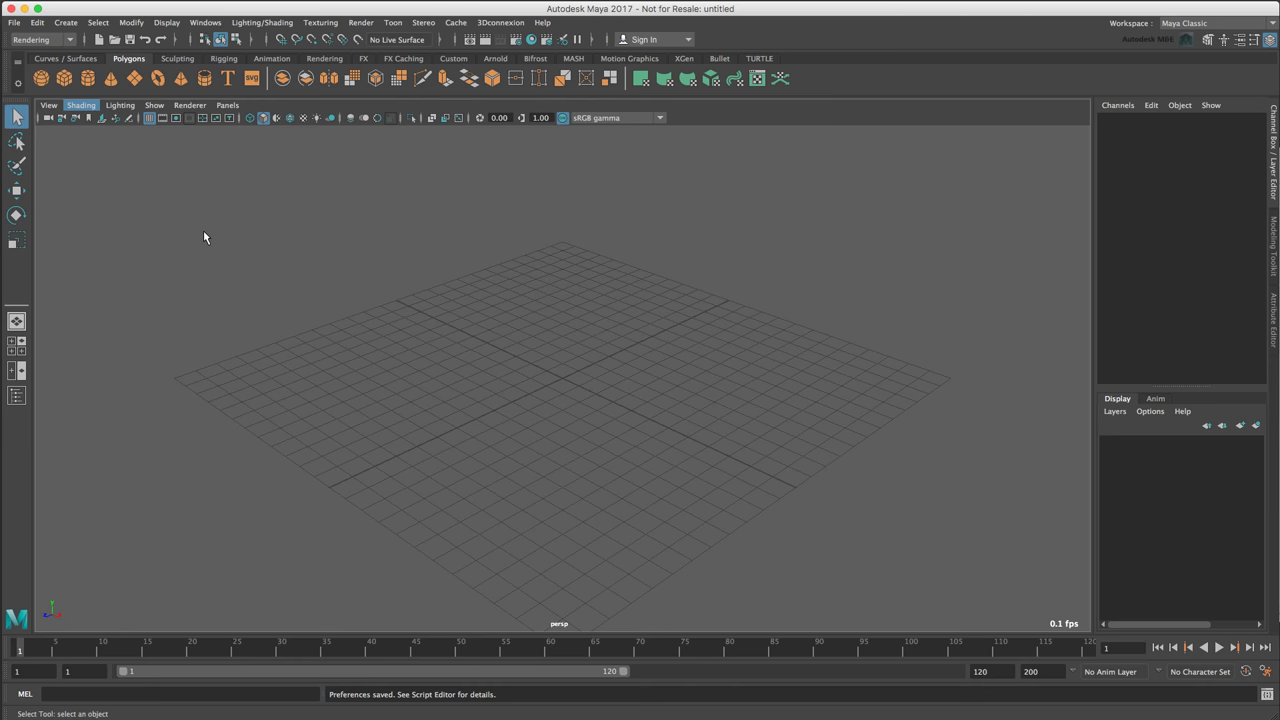
In the Plug-in Manager, enable Loaded and Auto load for mtoa.bundle.
left_click(205, 22)
mouse_move(228, 72)
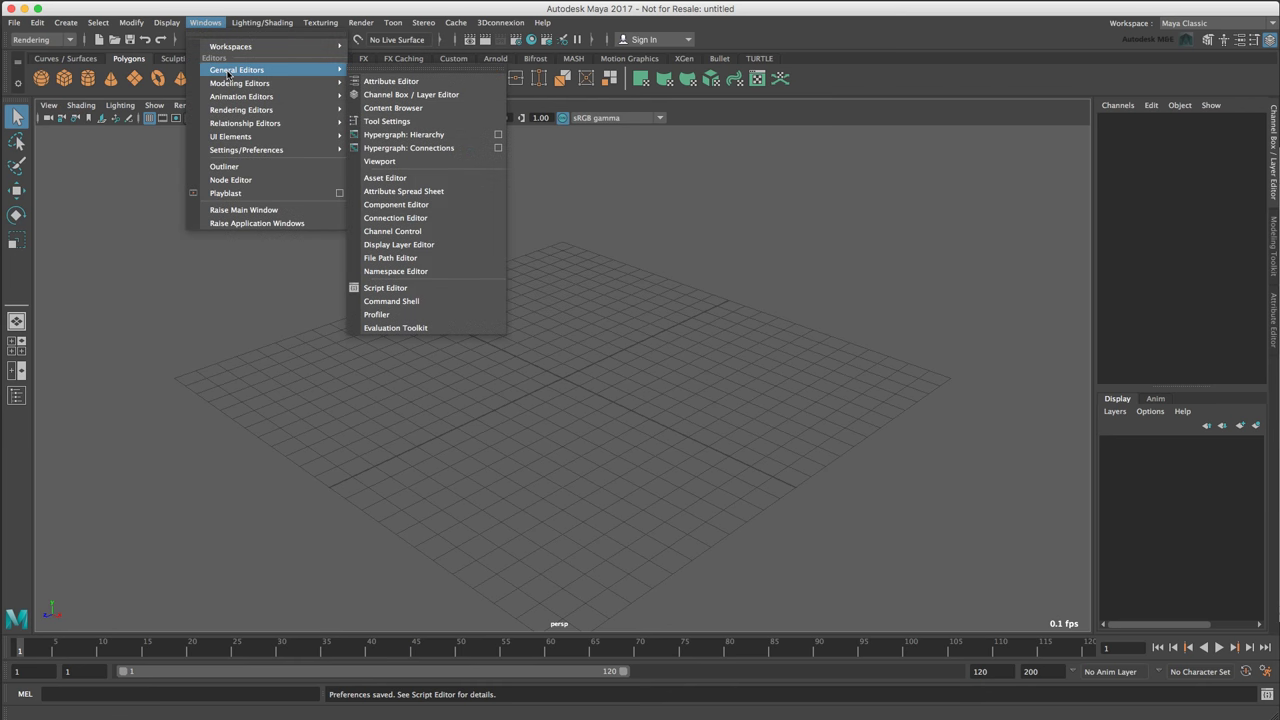
mouse_move(240, 152)
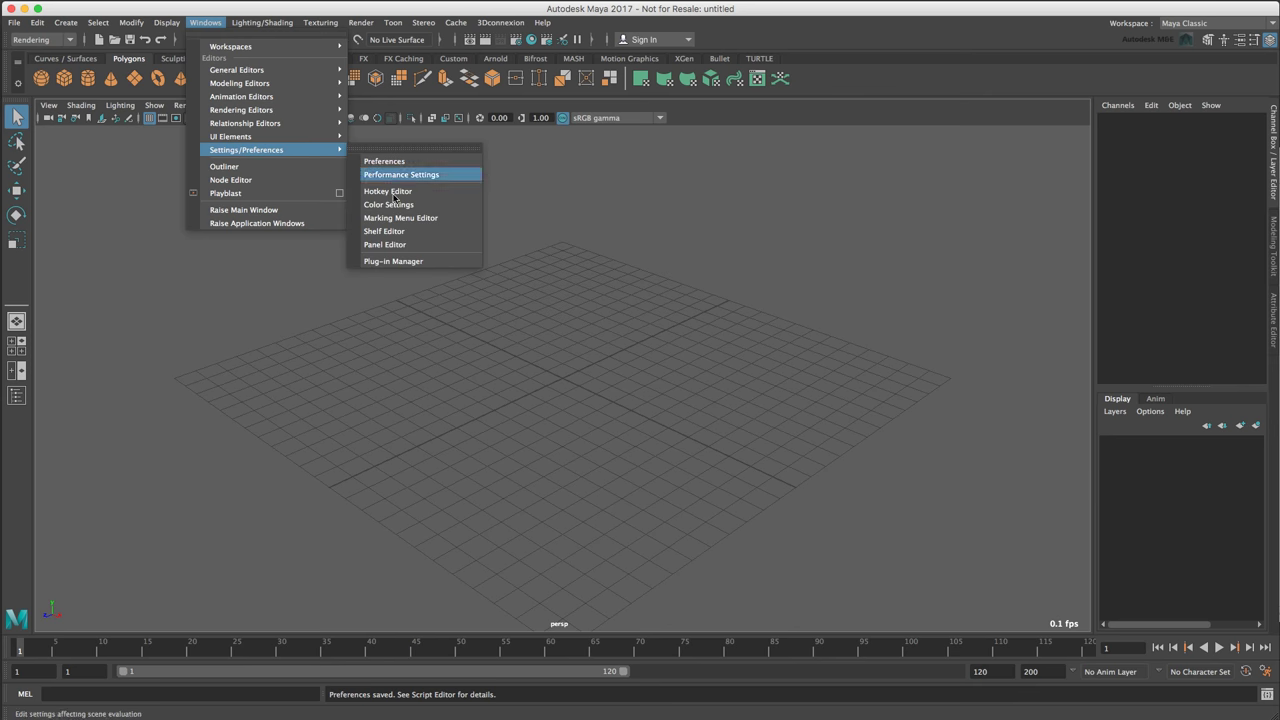
left_click(393, 261)
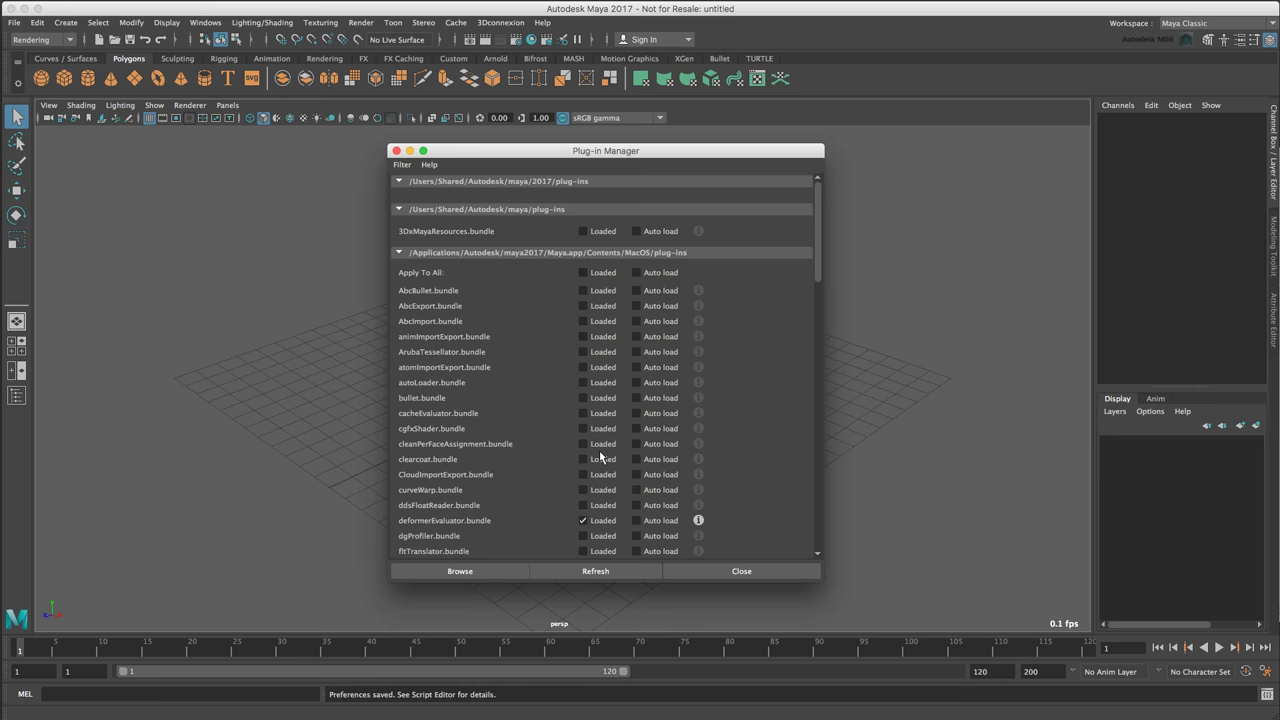
scroll(600, 456, "down", 3)
scroll(600, 456, "down", 15)
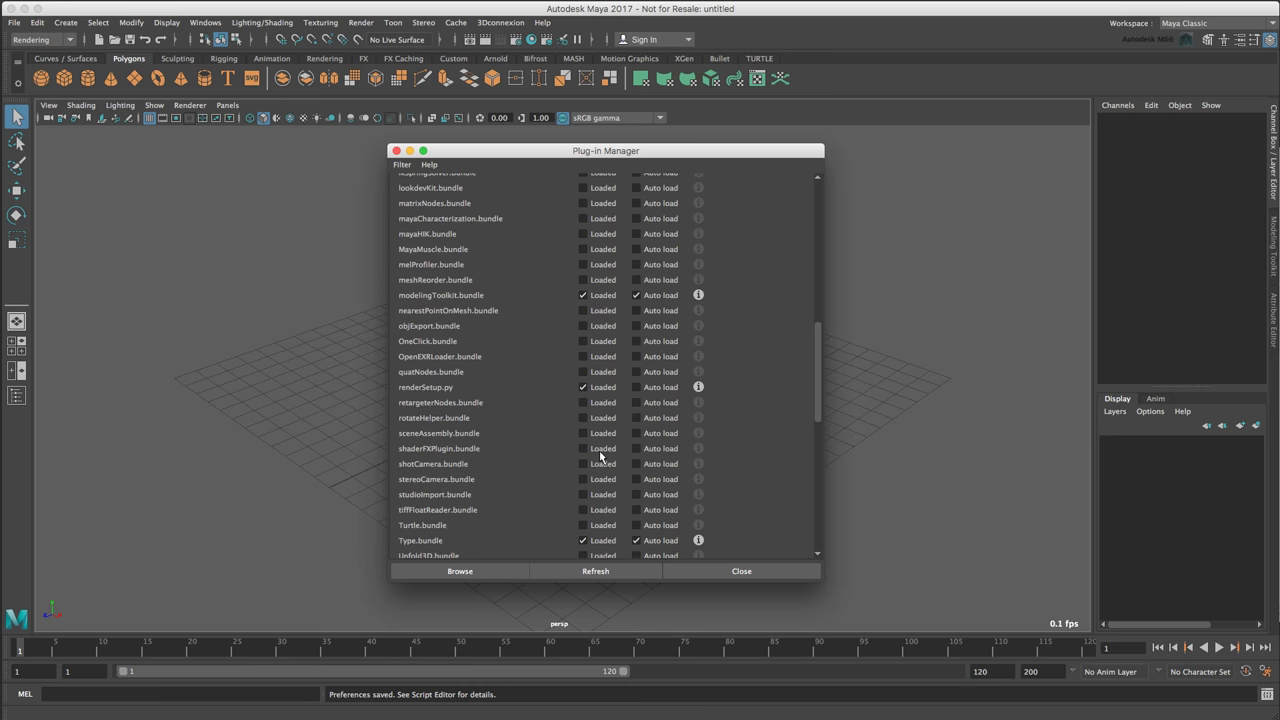
scroll(600, 456, "down", 6)
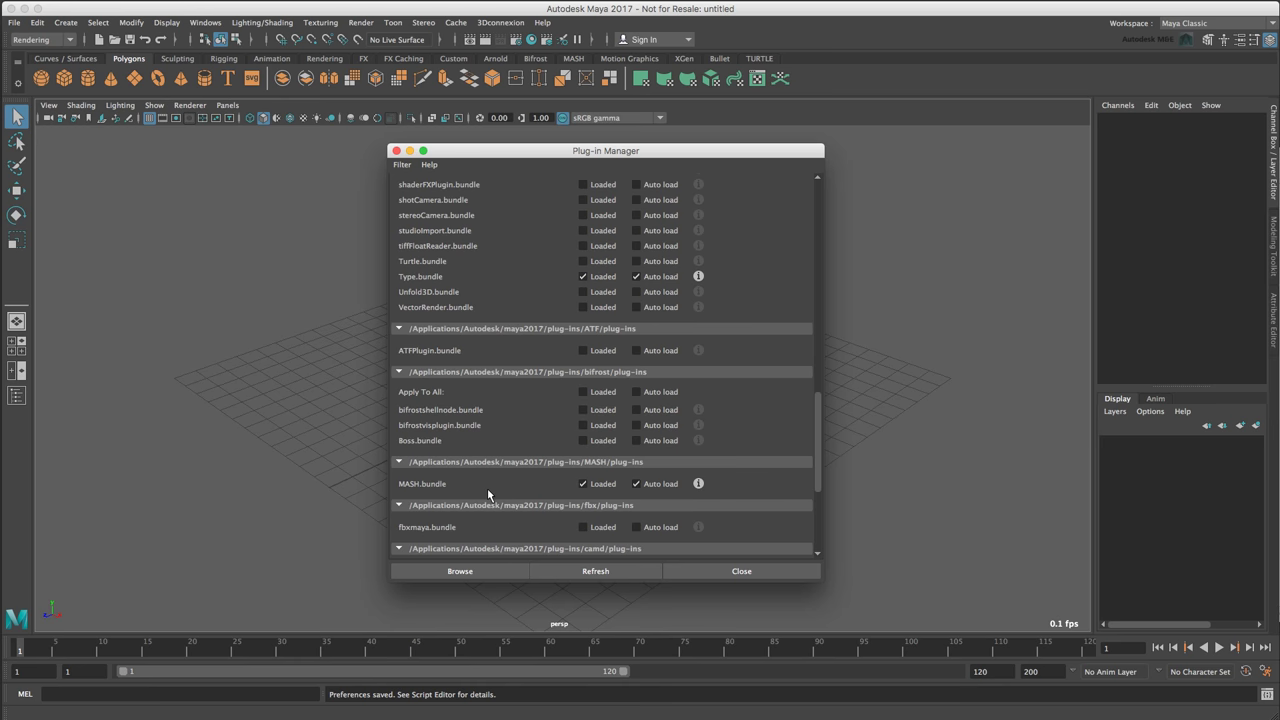
scroll(487, 488, "down", 6)
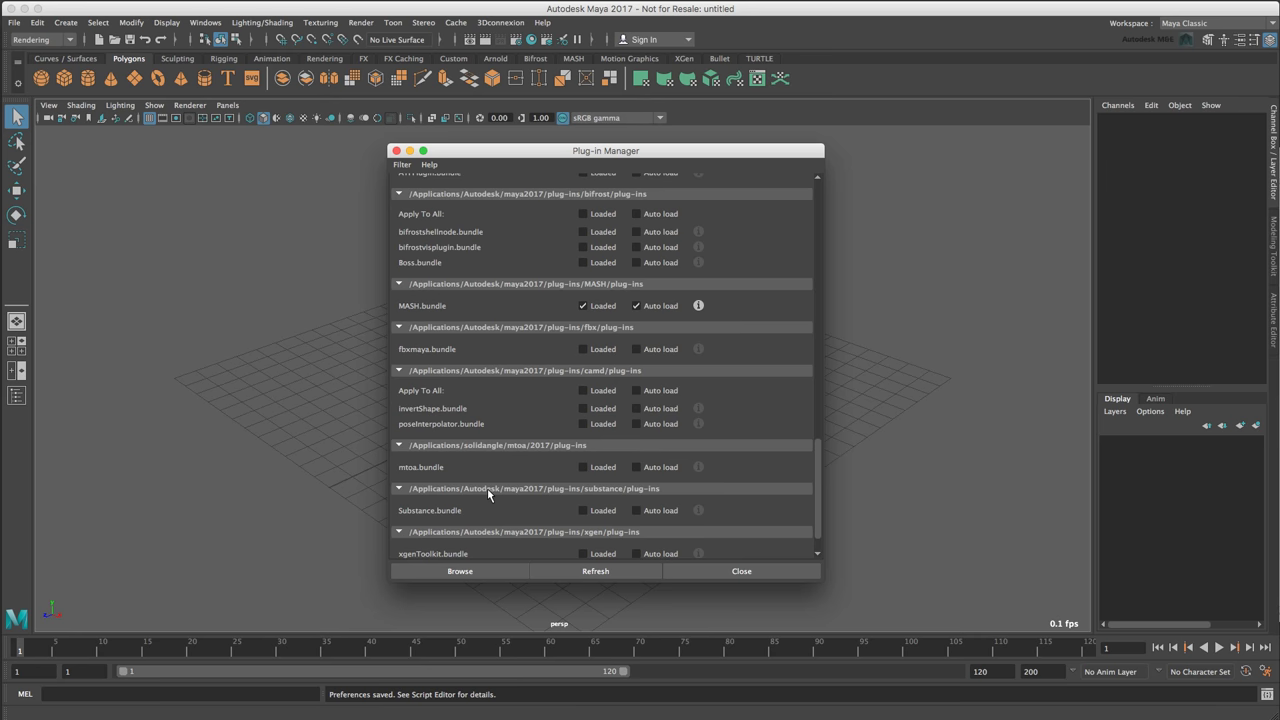
scroll(487, 488, "down", 2)
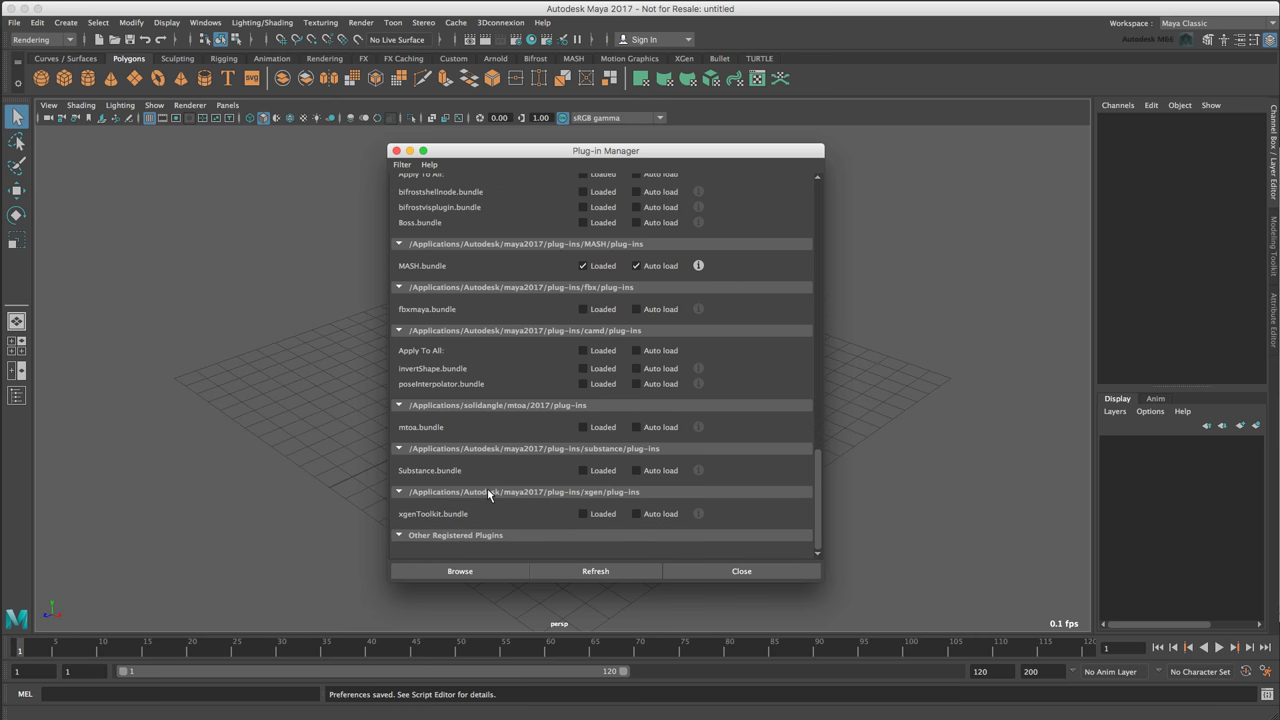
left_click(636, 427)
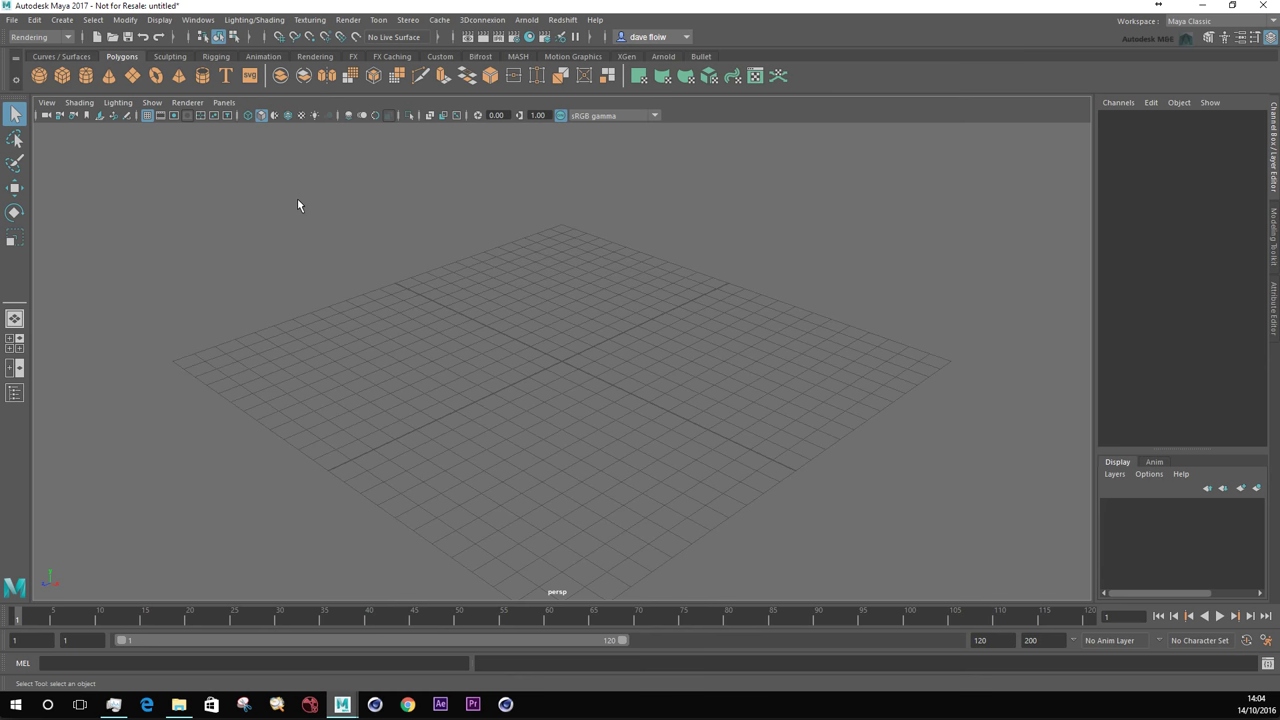
left_click(203, 21)
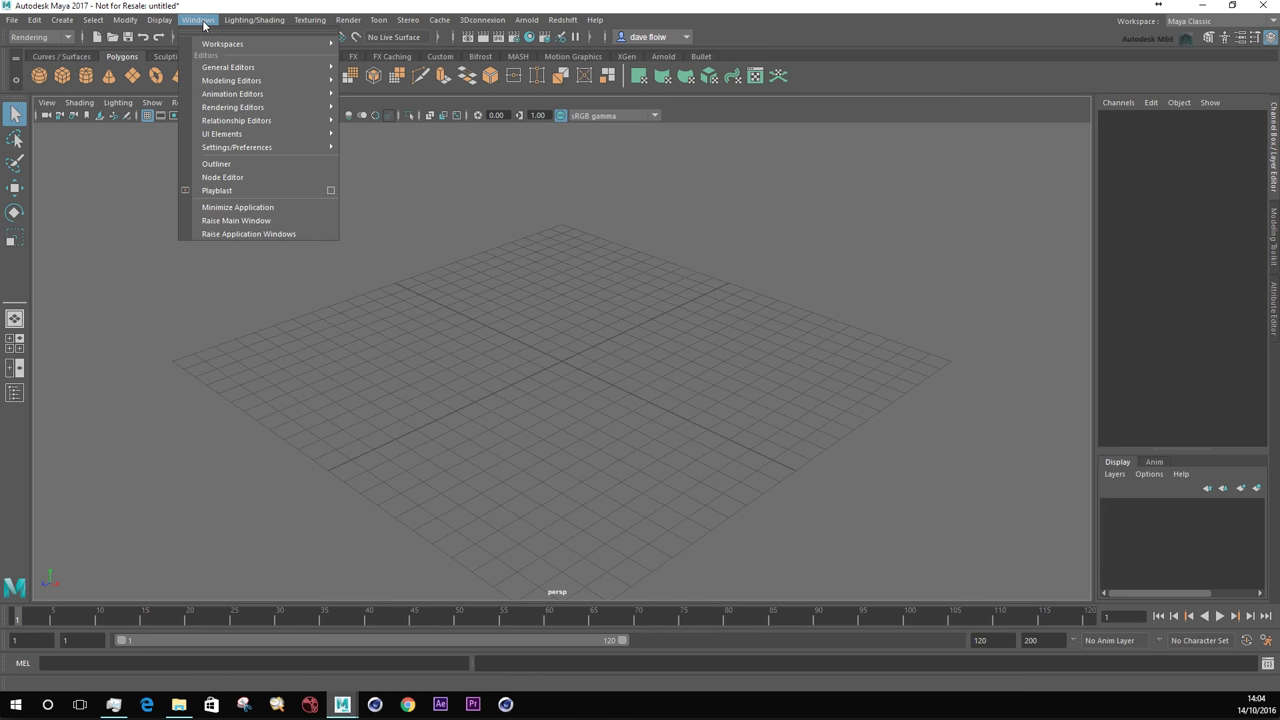
mouse_move(255, 148)
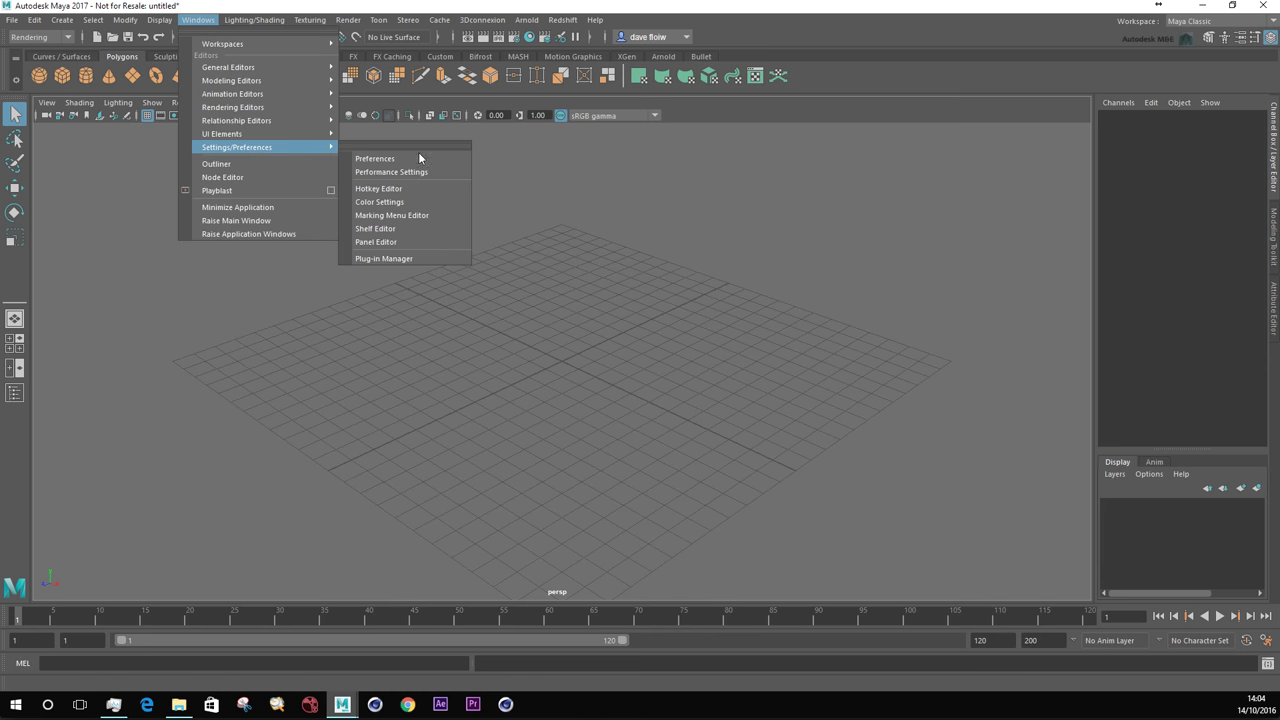
left_click(412, 258)
left_click_drag(877, 464, 863, 492)
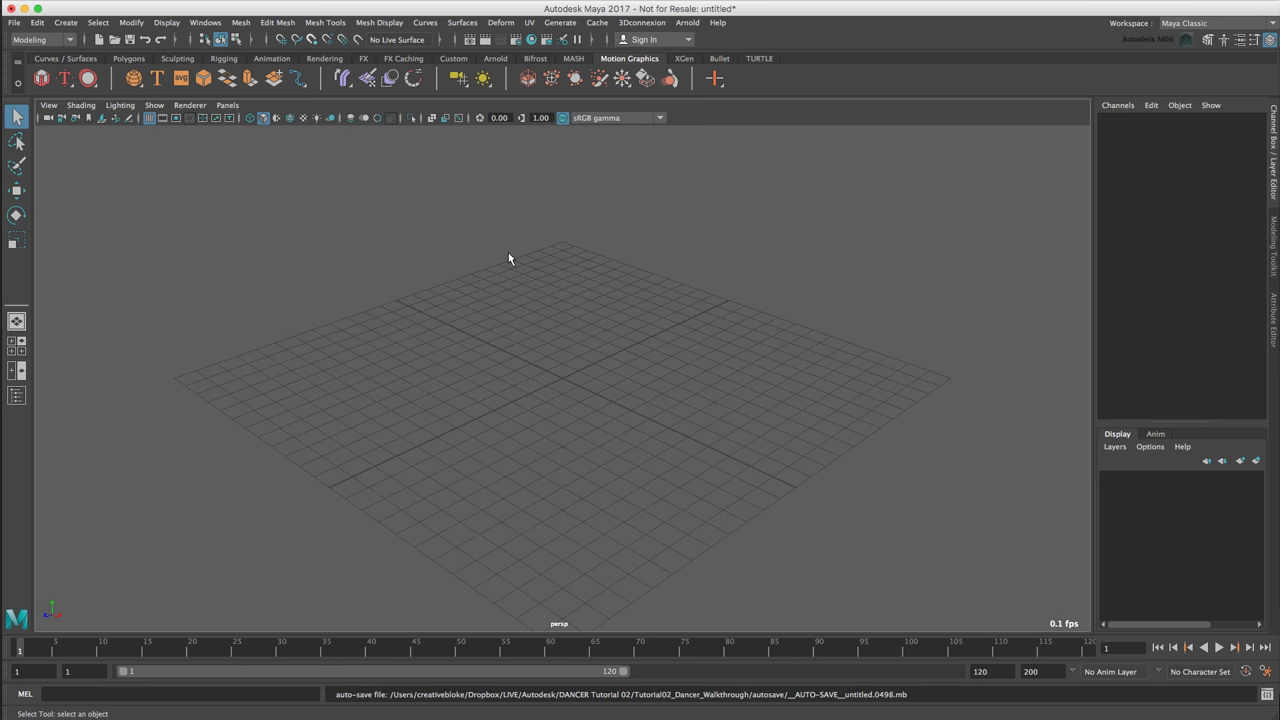
left_click(209, 26)
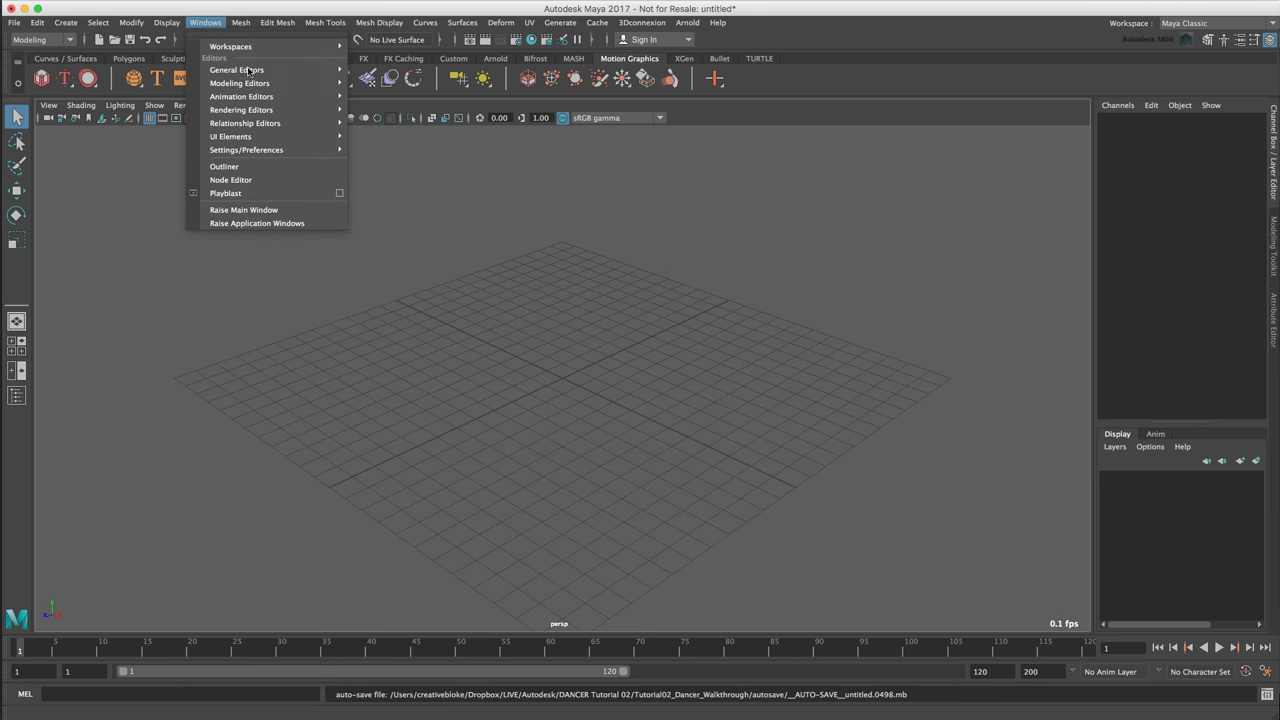
mouse_move(250, 71)
left_click(406, 105)
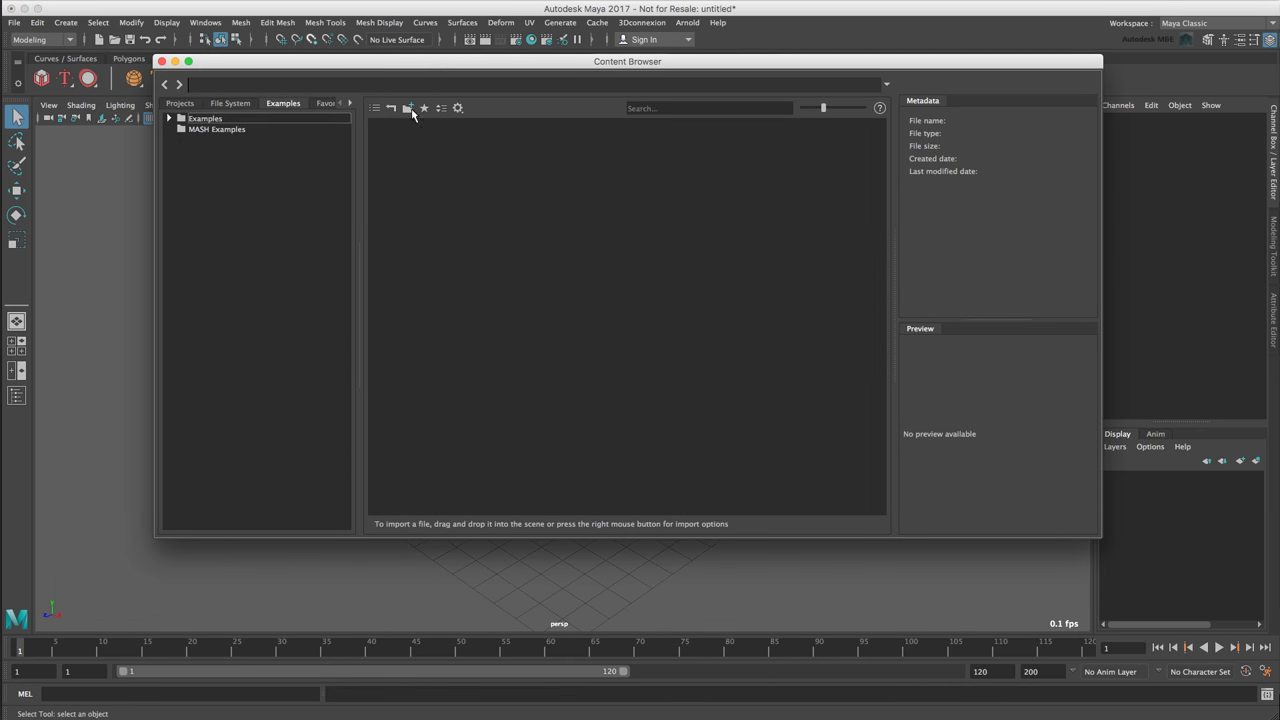
left_click(192, 119)
double_click(218, 129)
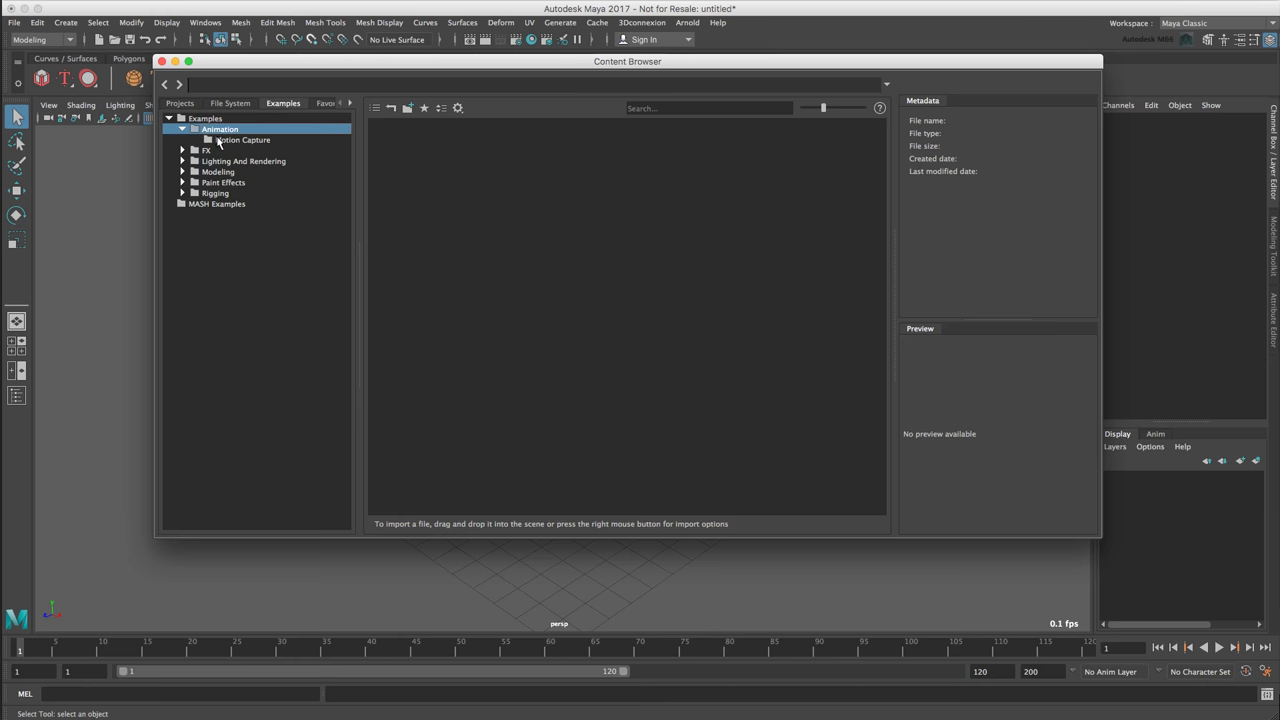
left_click(222, 140)
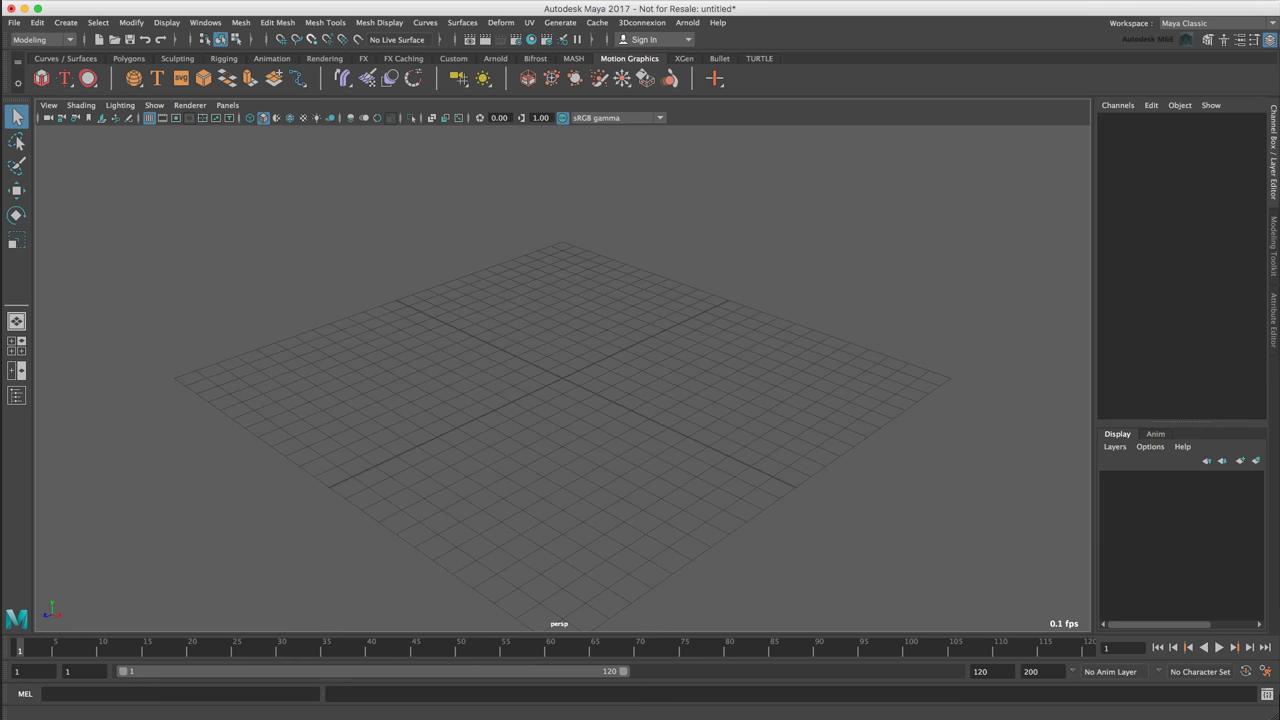
Arrange the two Finder windows side by side with Applications in front.
key("super+Tab")
left_click_drag(212, 254, 127, 177)
left_click_drag(901, 206, 1040, 166)
left_click(141, 177)
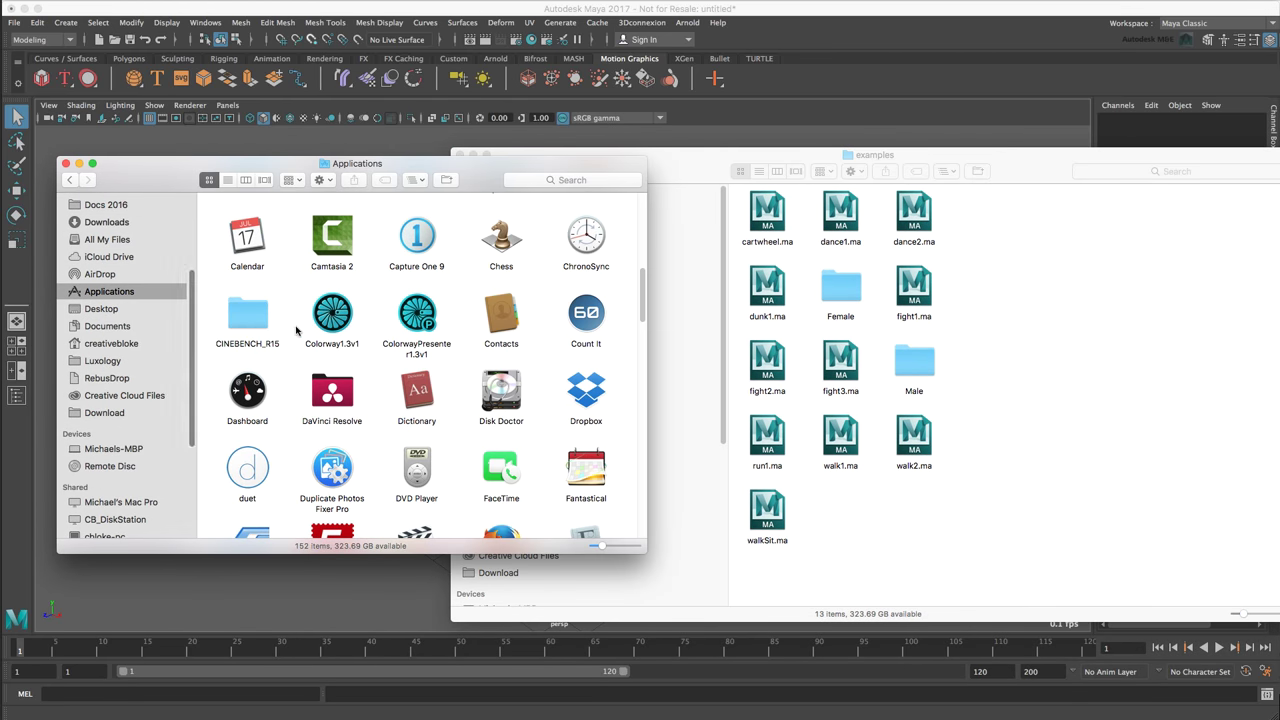
scroll(355, 370, "up", 10)
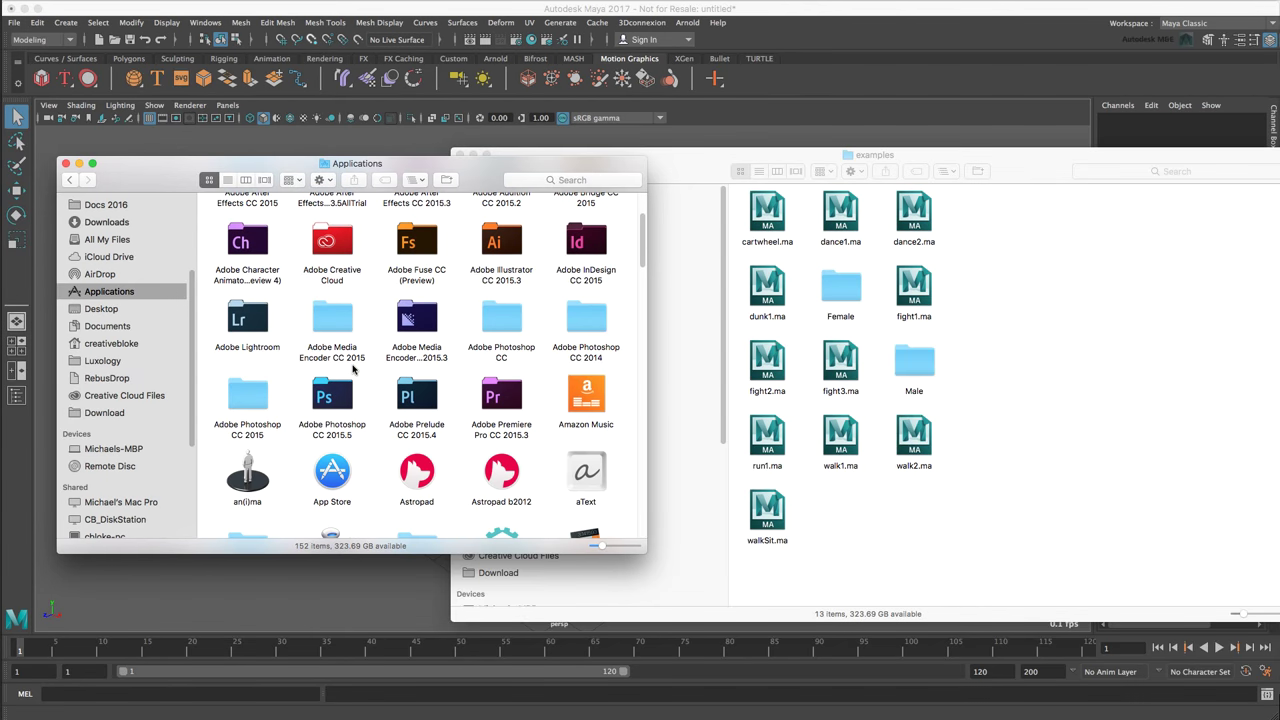
scroll(353, 370, "down", 2)
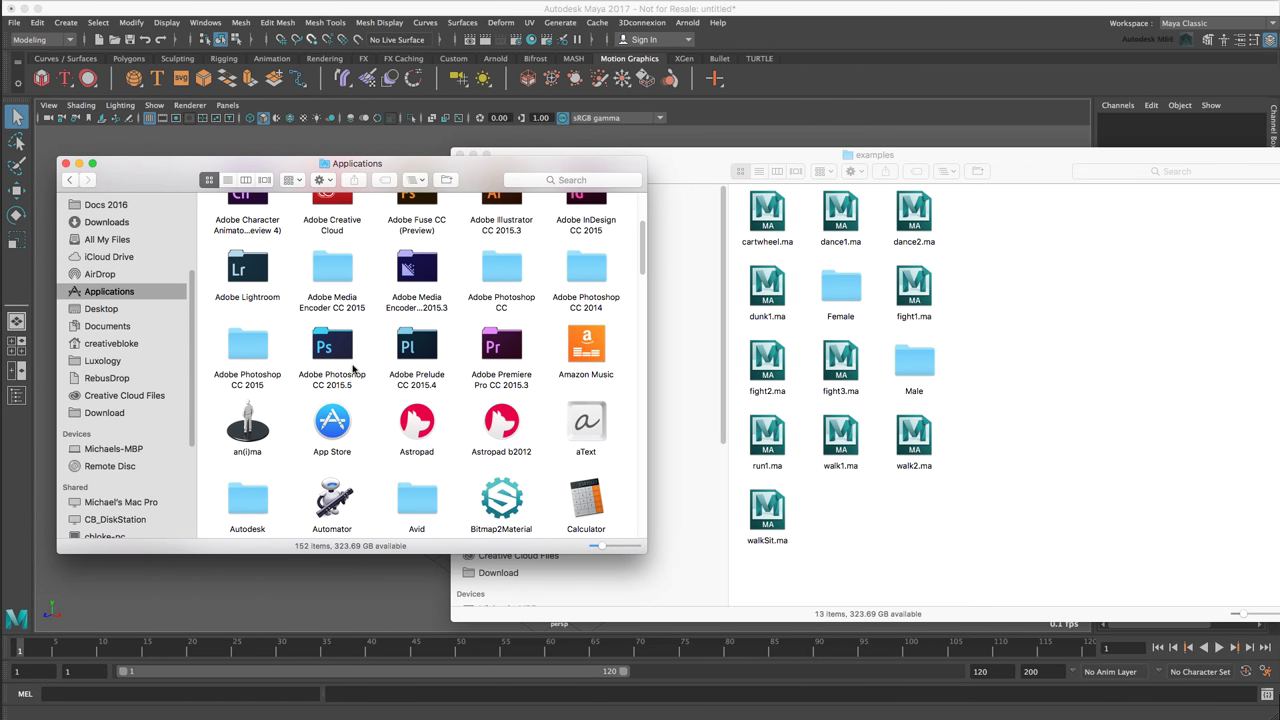
Show Package Contents of the Maya app in Applications > Autodesk > maya2017.
double_click(241, 503)
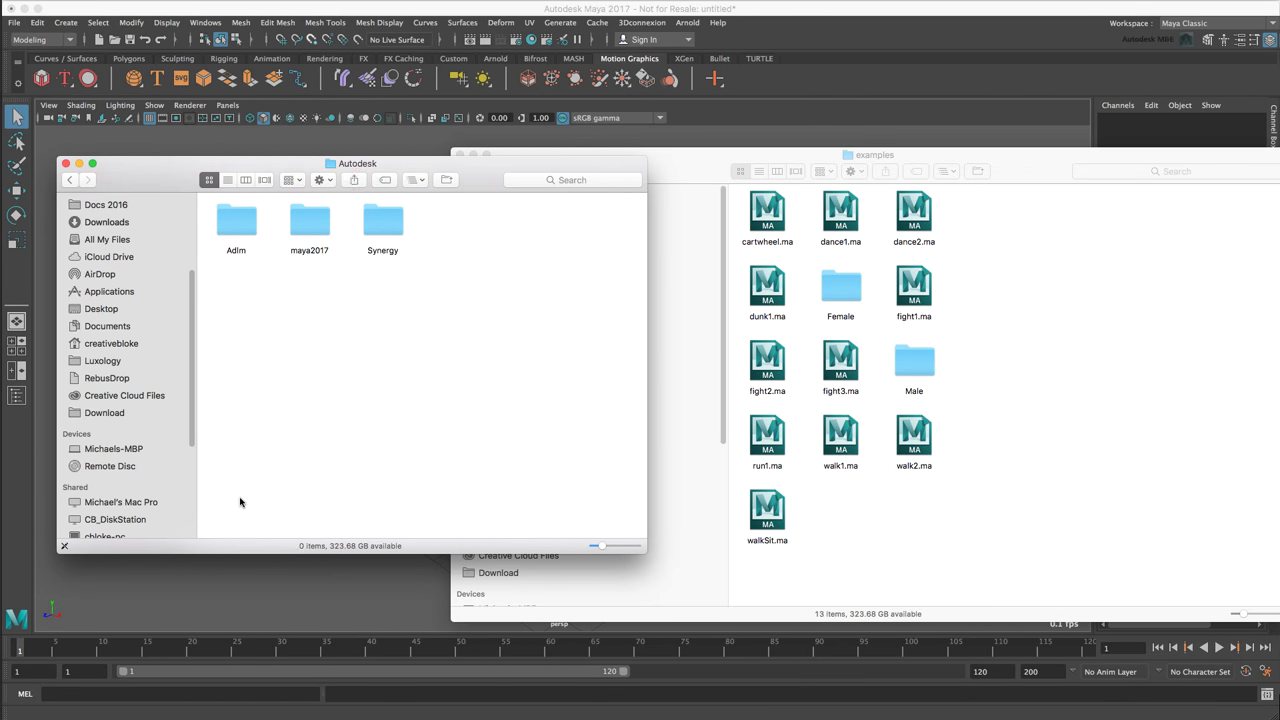
double_click(323, 226)
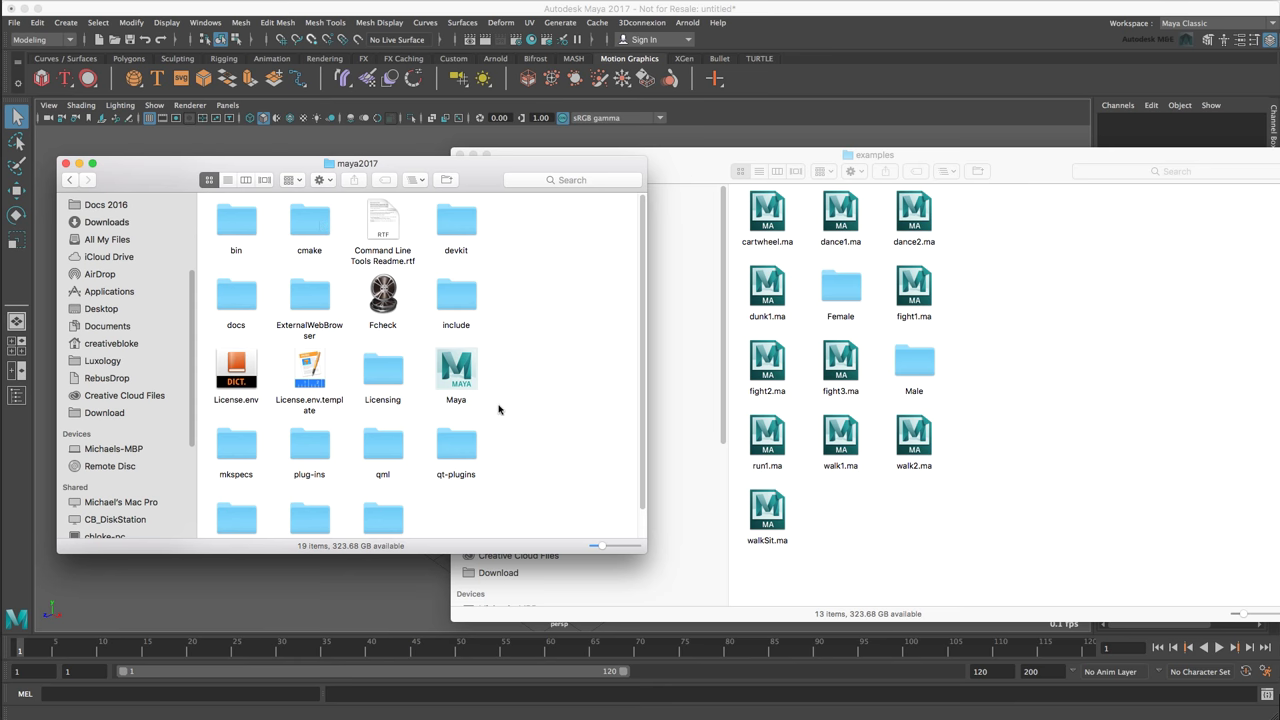
left_click(455, 370)
right_click(455, 370)
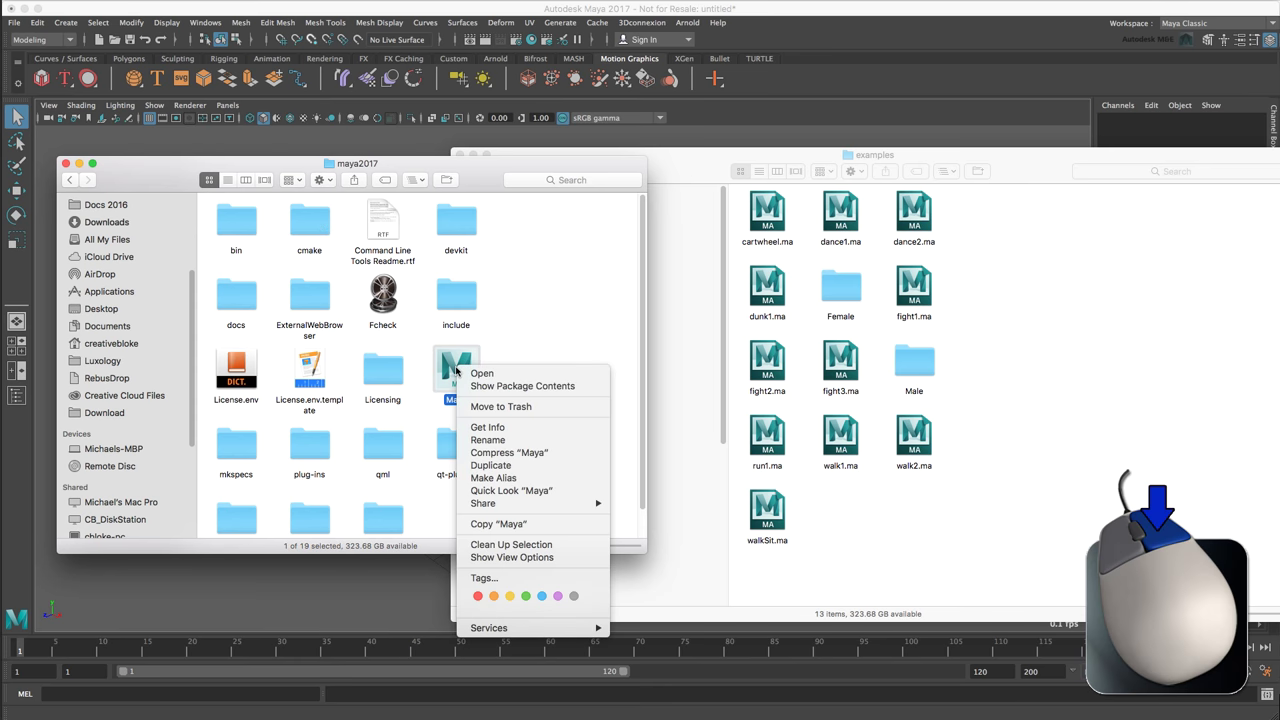
left_click(497, 386)
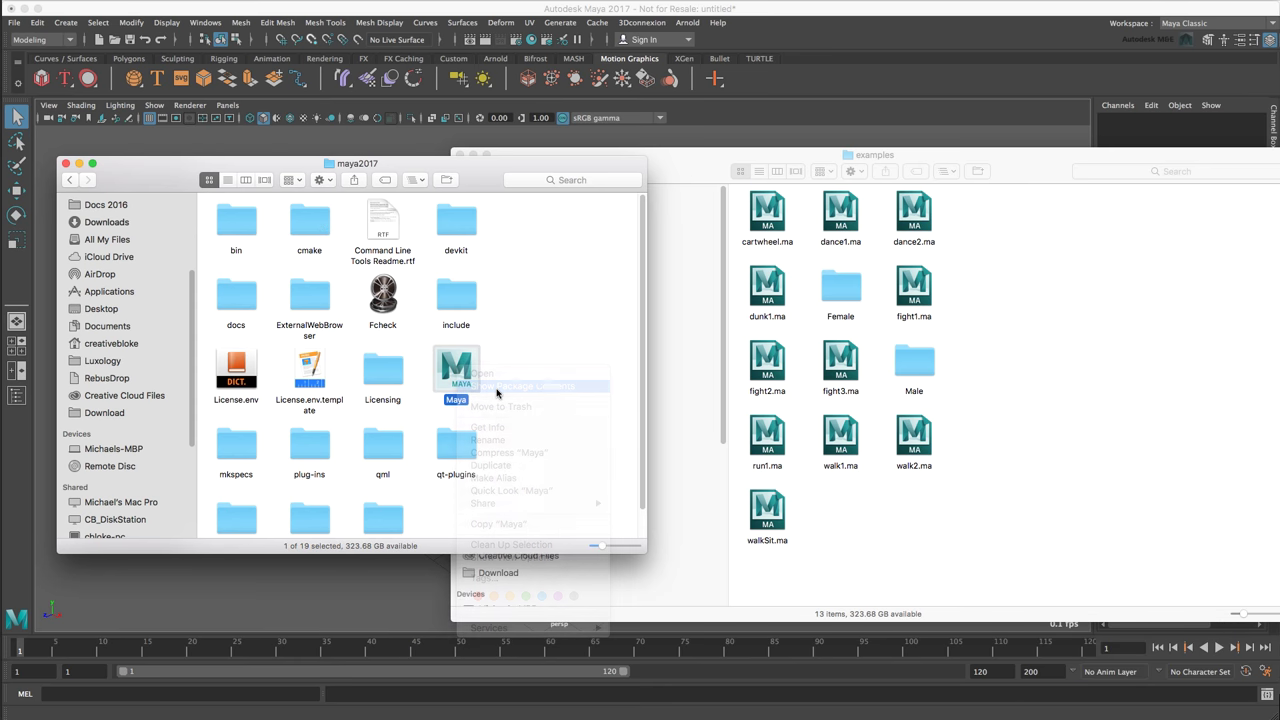
Move all 13 example files into Contents/Examples/Animation/Motion_Capture.
double_click(233, 221)
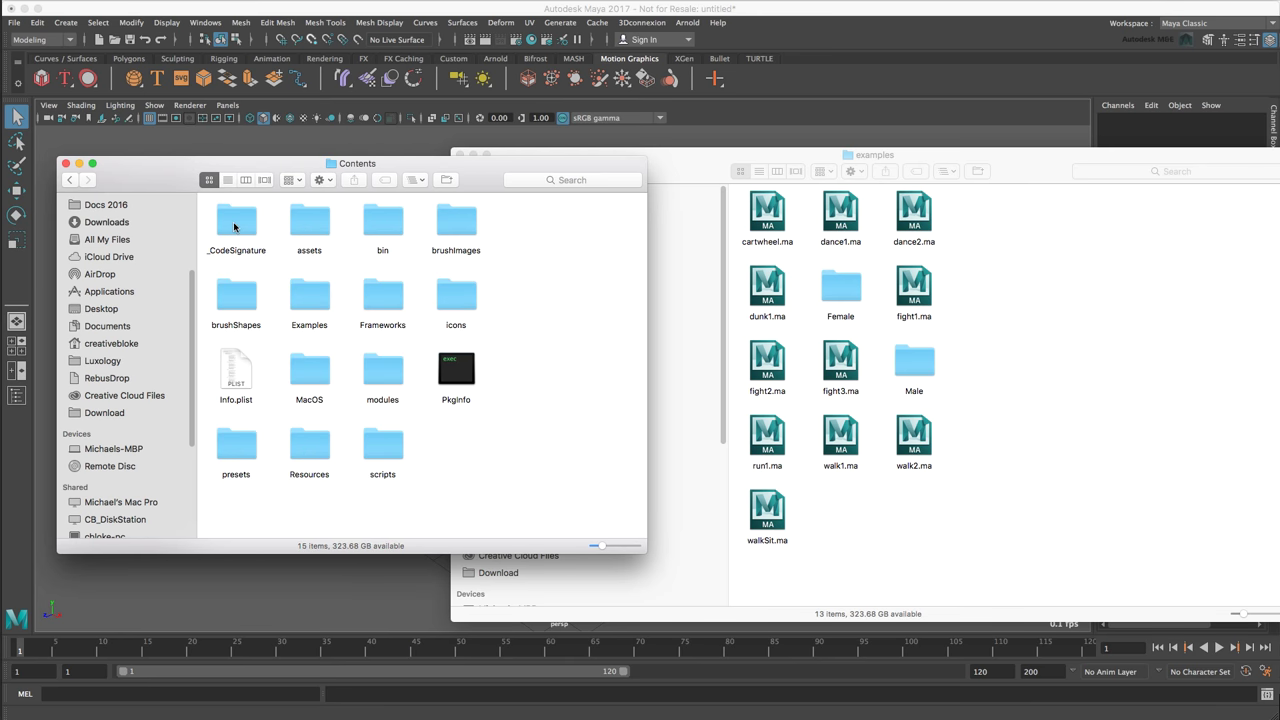
double_click(314, 306)
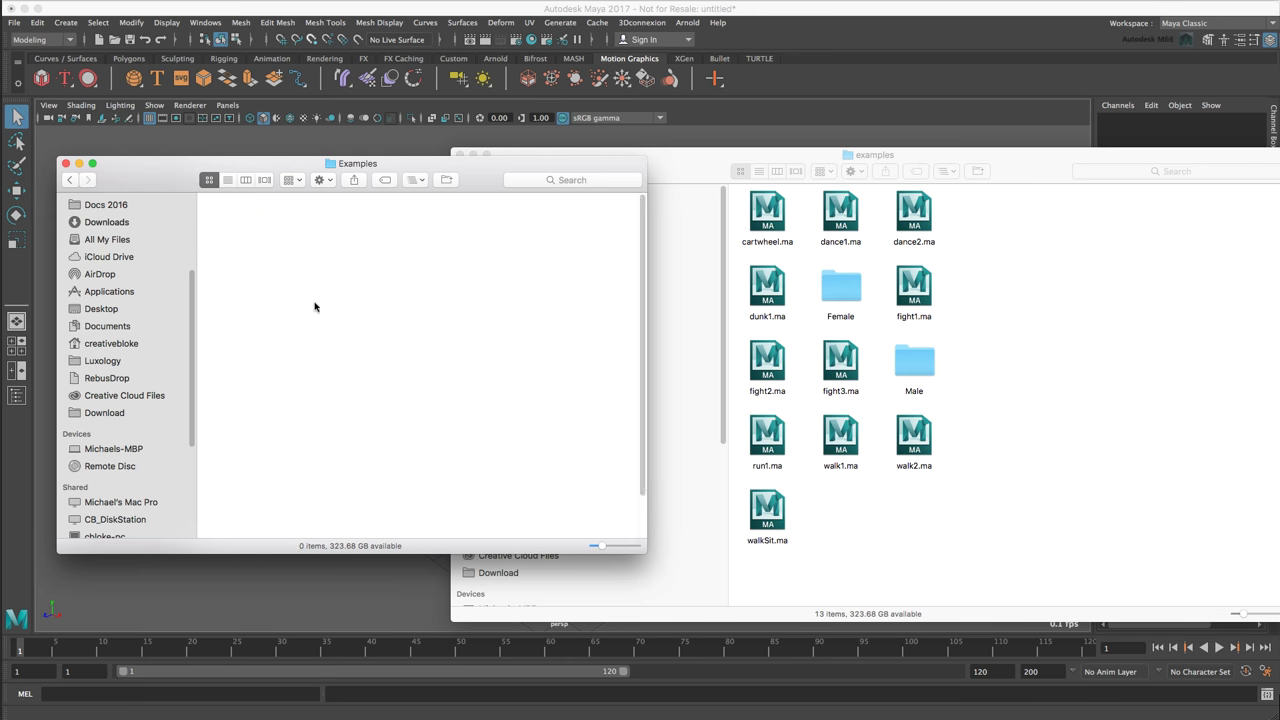
left_click(244, 222)
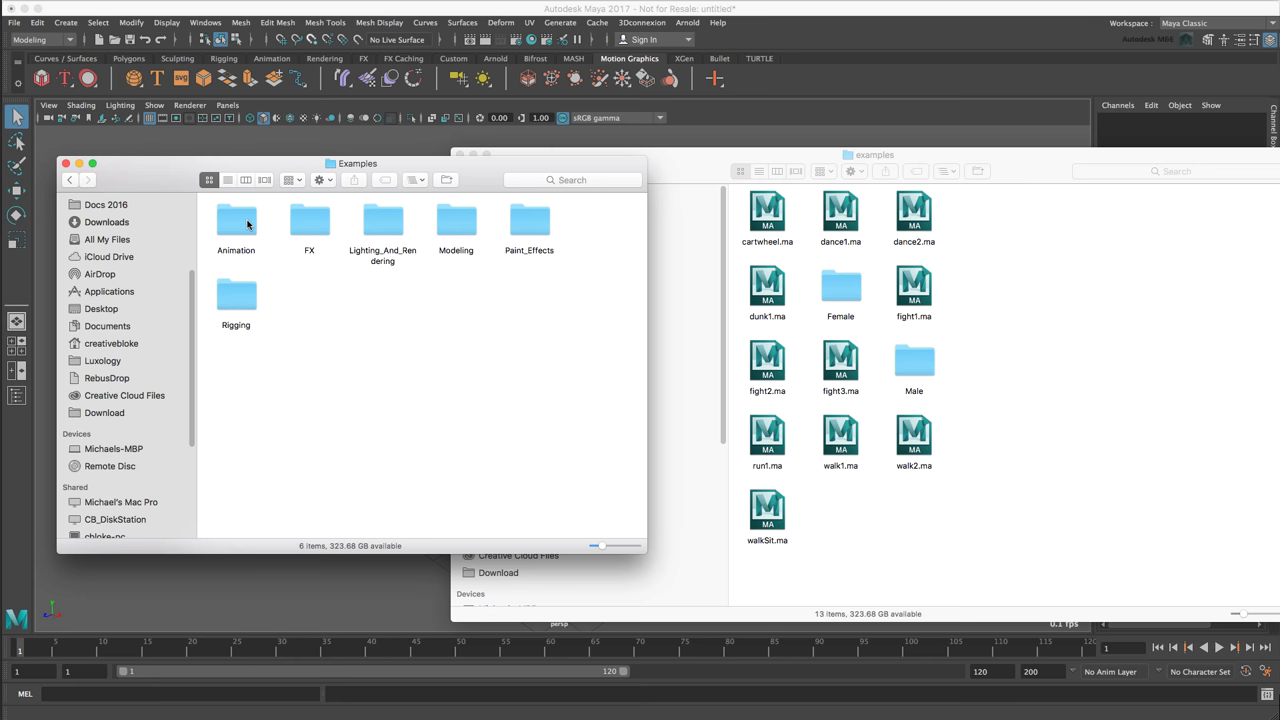
double_click(242, 222)
double_click(242, 219)
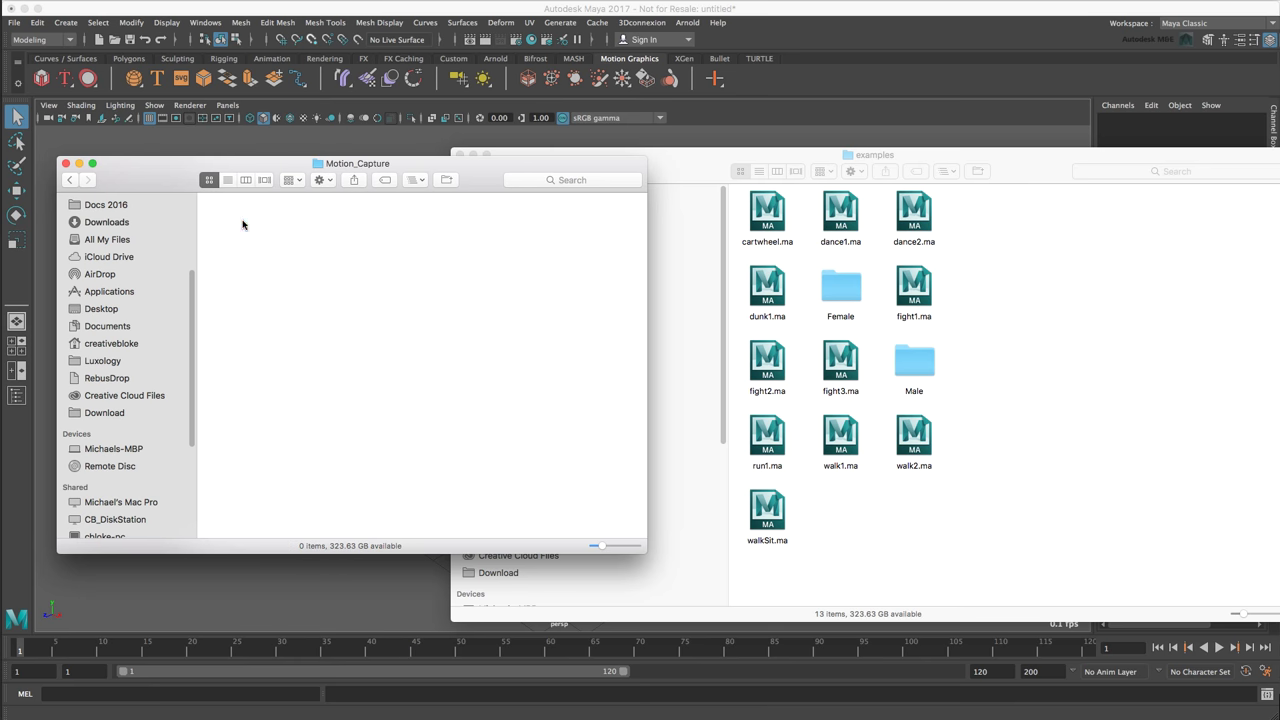
left_click(1132, 393)
key("super+a")
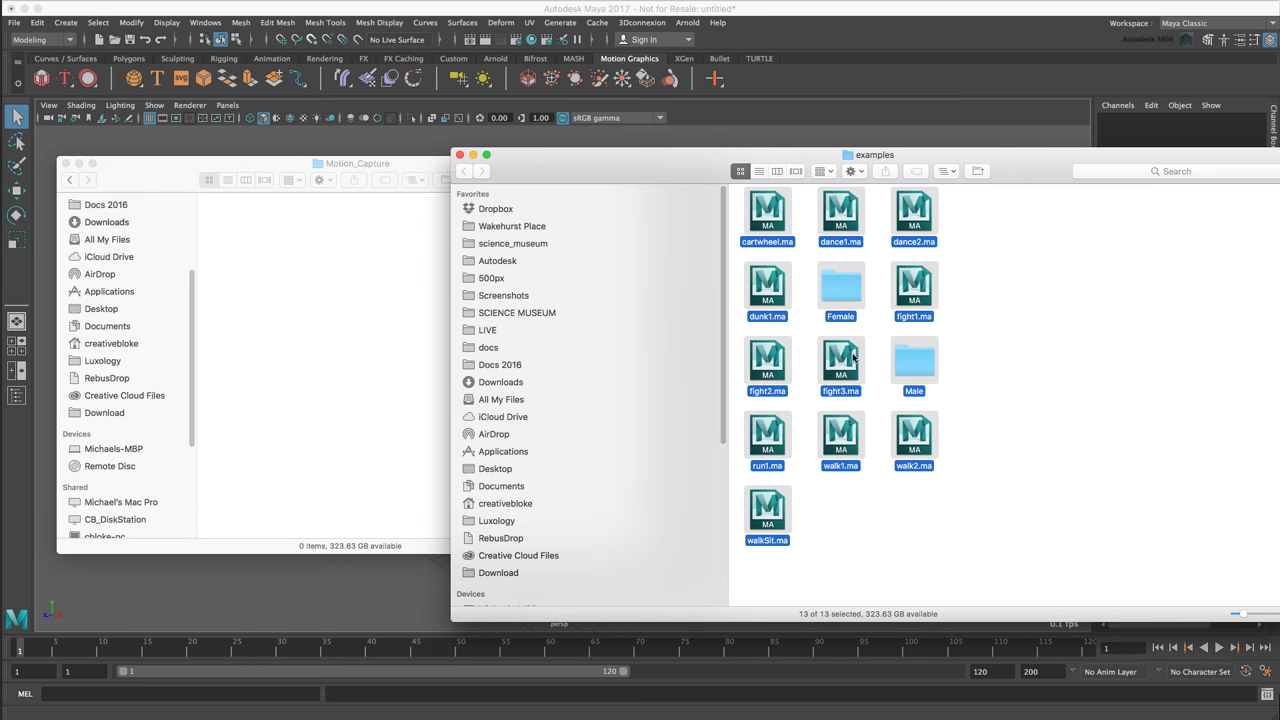
left_click_drag(856, 356, 357, 381)
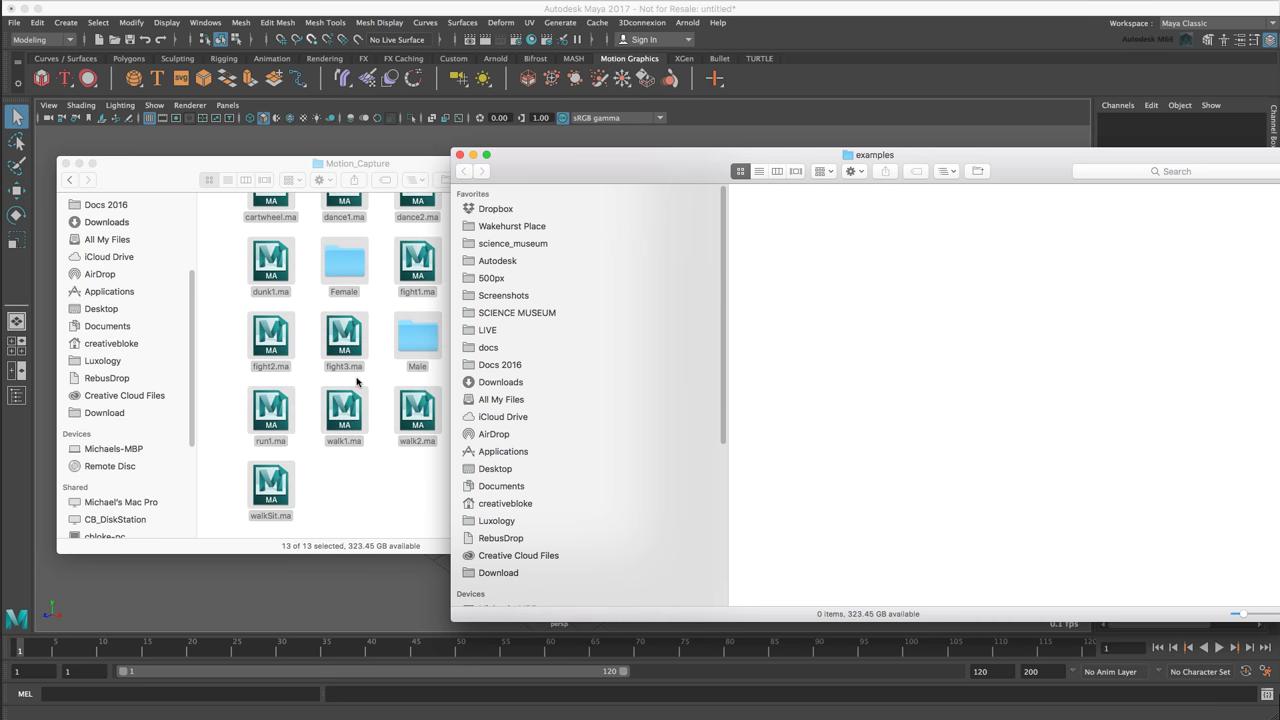
Return to Maya, open the Content Browser from General Editors, then bring the YouTube page forward.
left_click(318, 107)
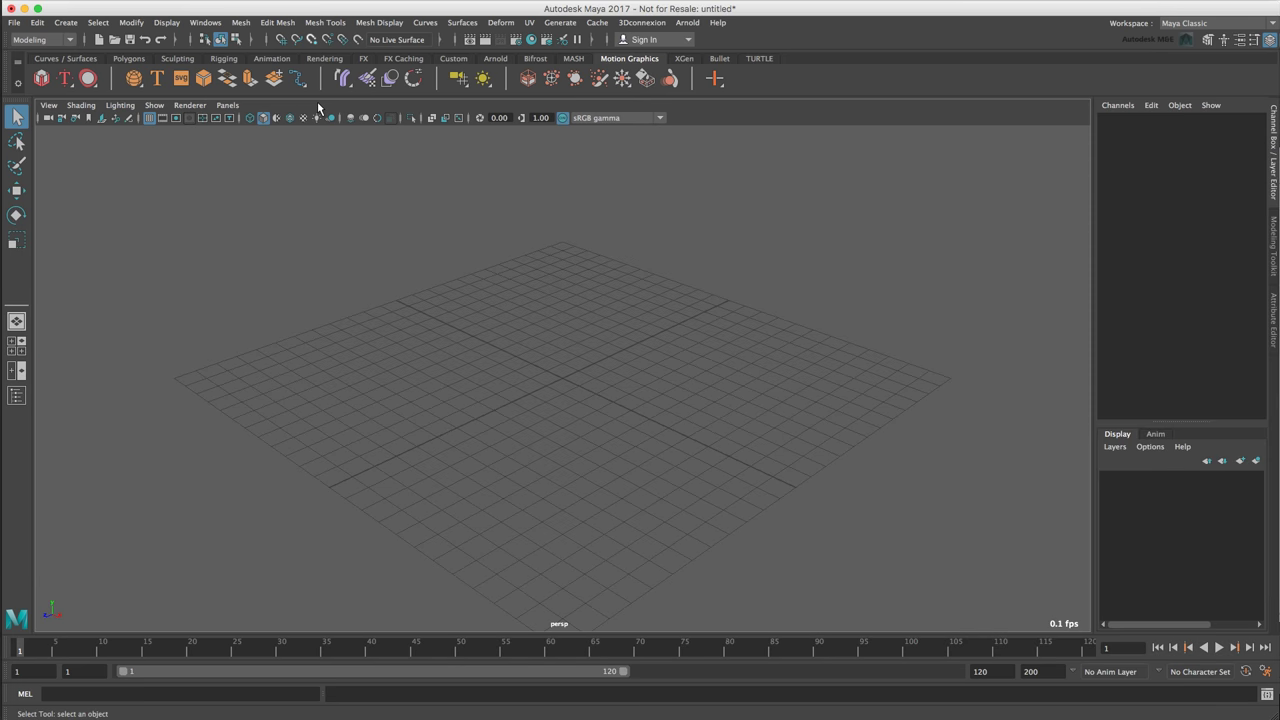
left_click(205, 22)
mouse_move(228, 75)
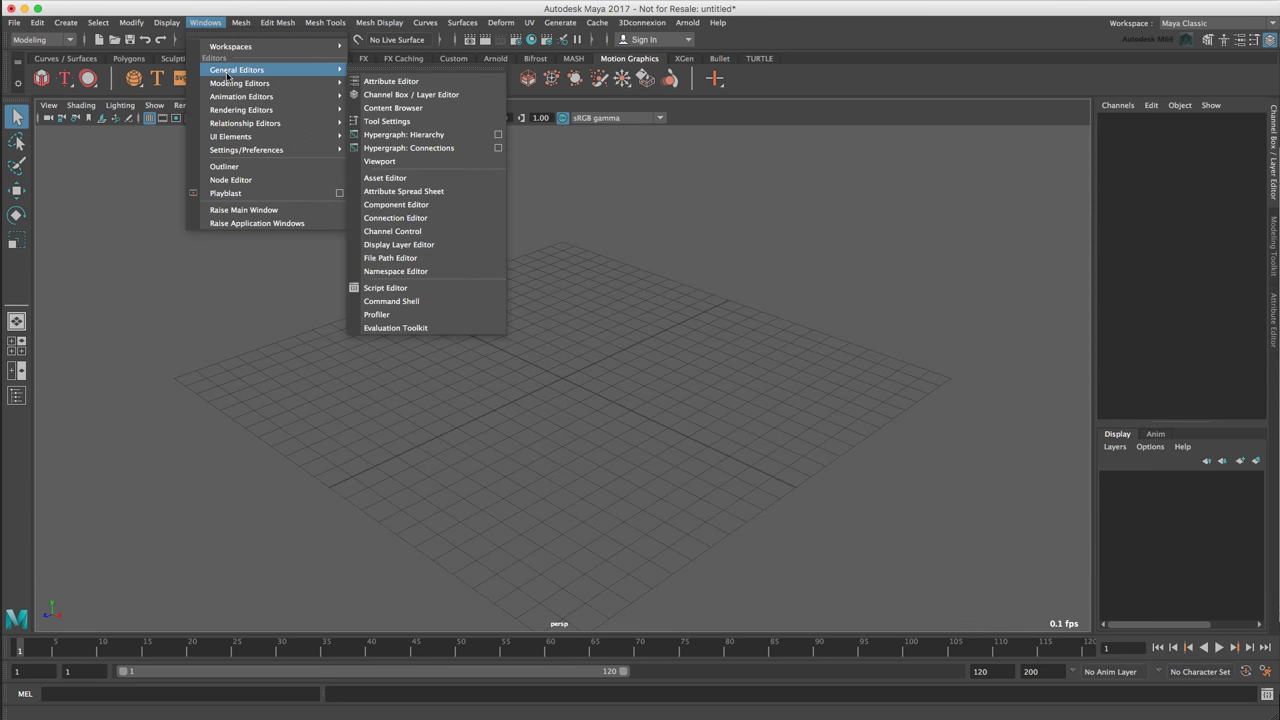
left_click(472, 107)
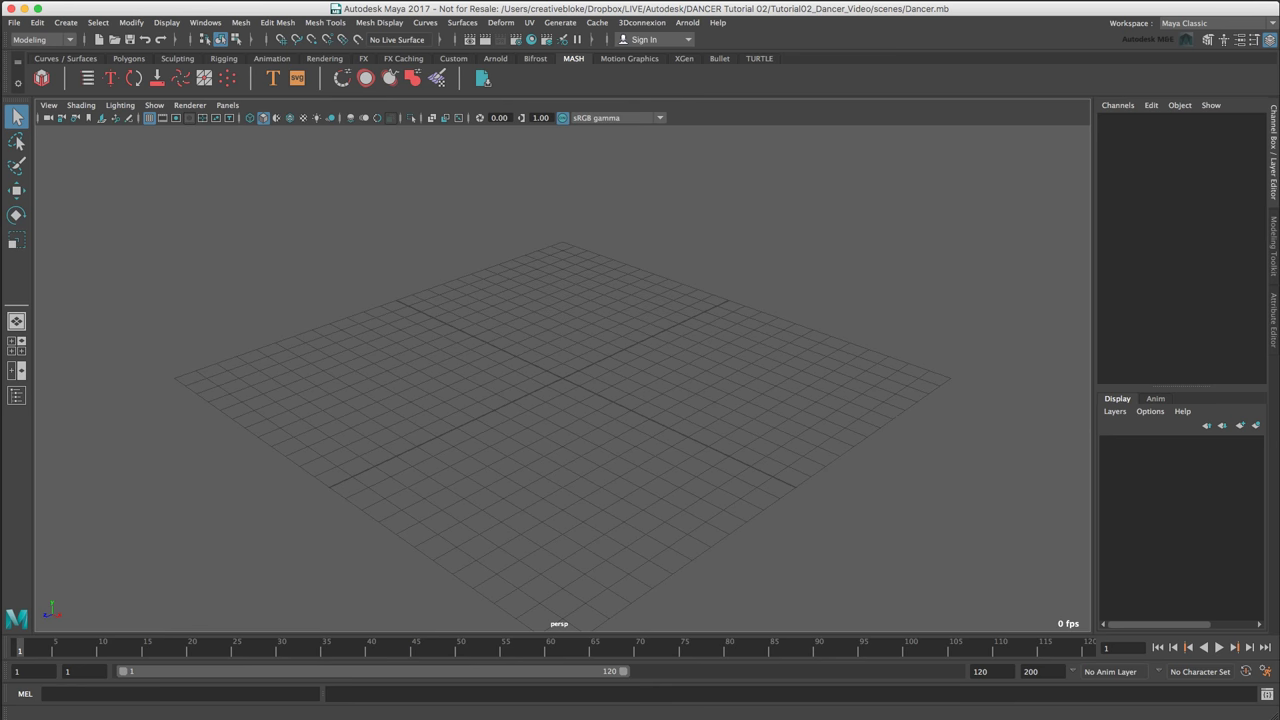
key("super+Tab")
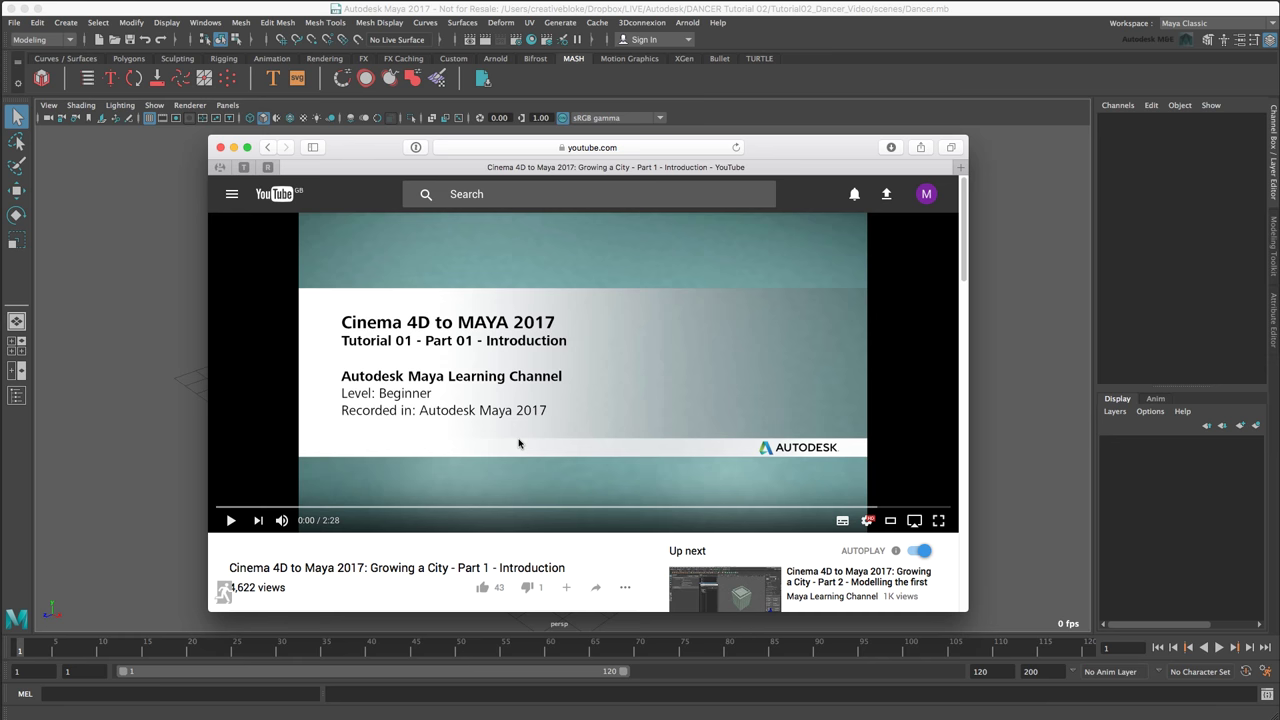
Switch from the YouTube page back to Maya with Cmd+Tab.
key("super+Tab")
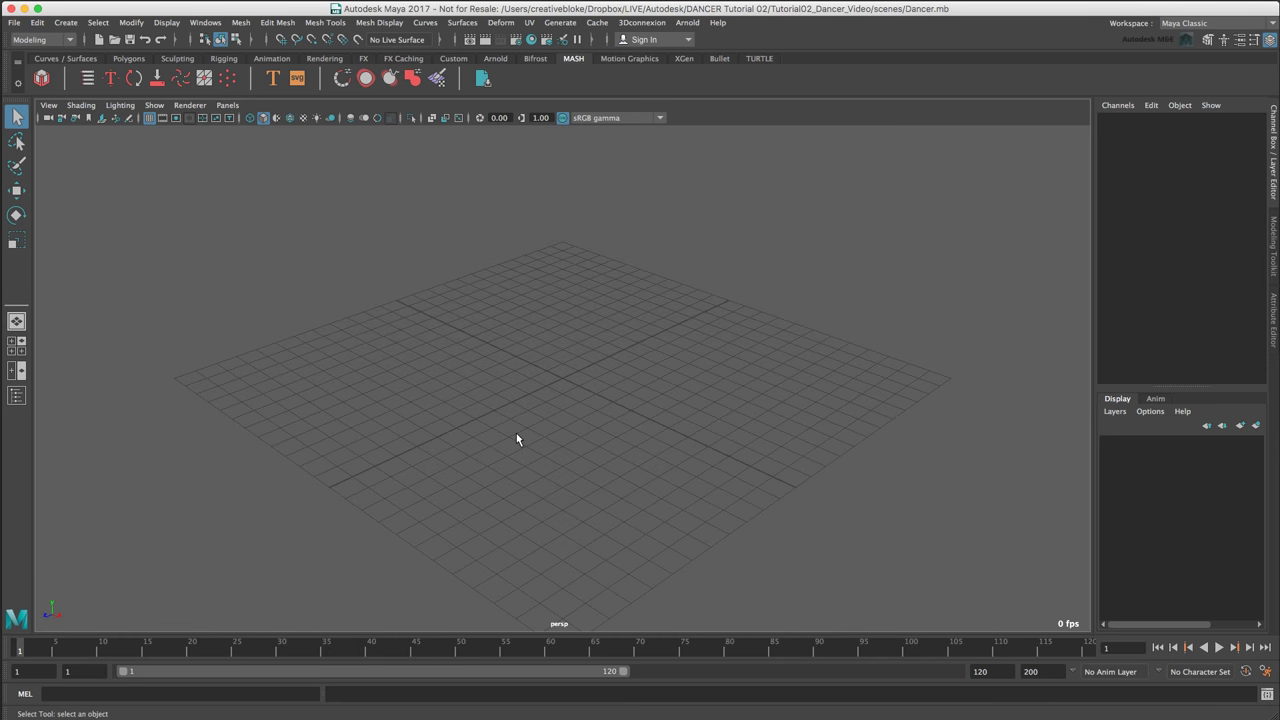
Load dance1.ma from the Content Browser's Examples > Animation > Motion Capture, then close the browser.
left_click(205, 22)
mouse_move(236, 70)
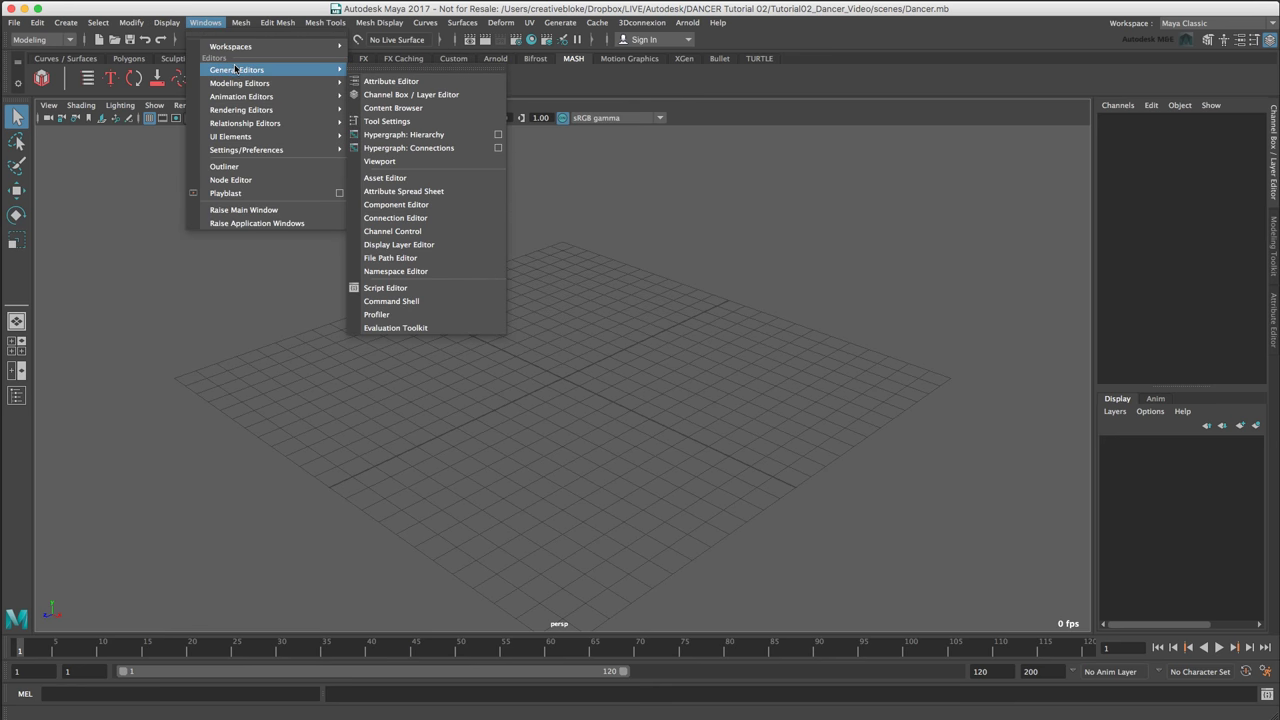
left_click(427, 110)
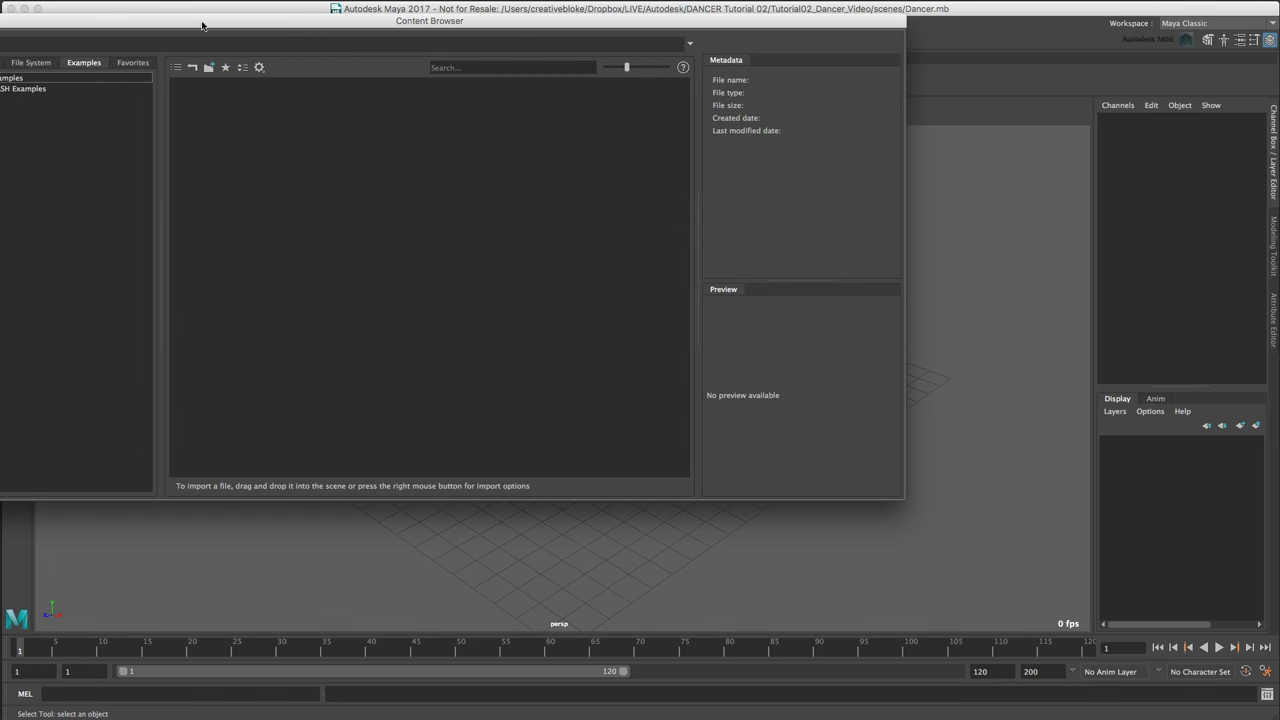
left_click_drag(203, 22, 407, 60)
double_click(190, 118)
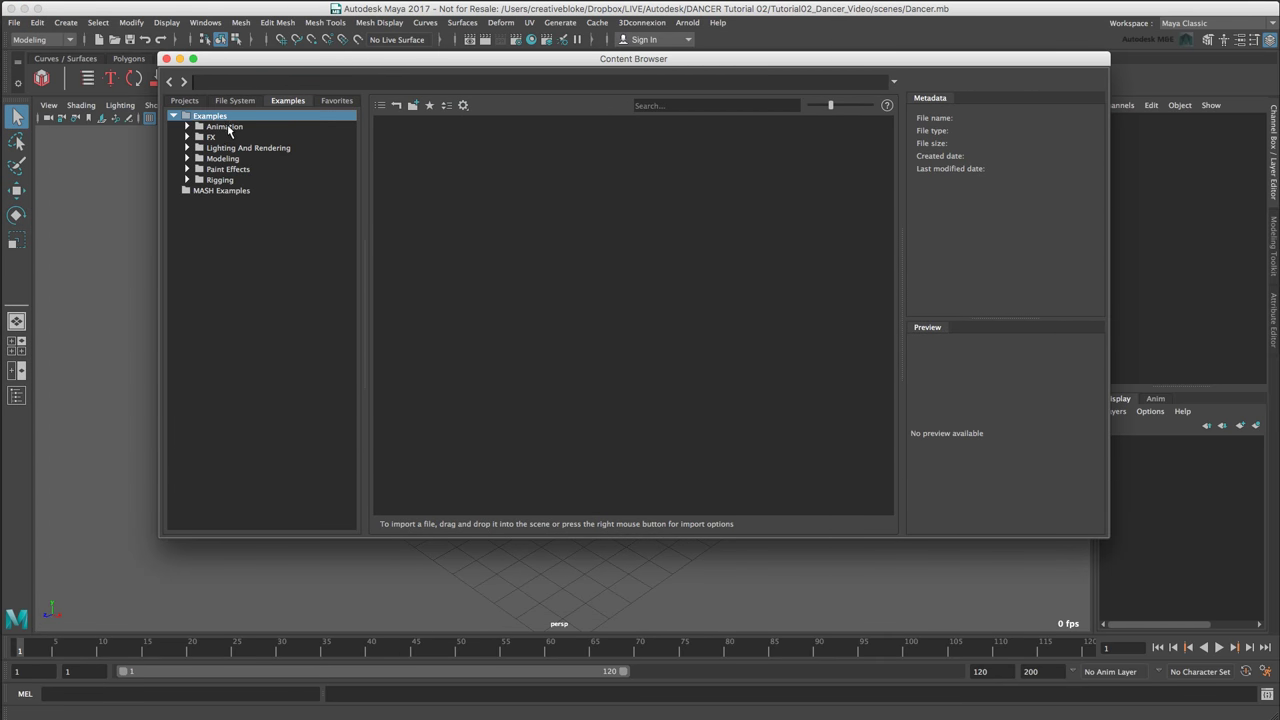
double_click(228, 128)
double_click(222, 138)
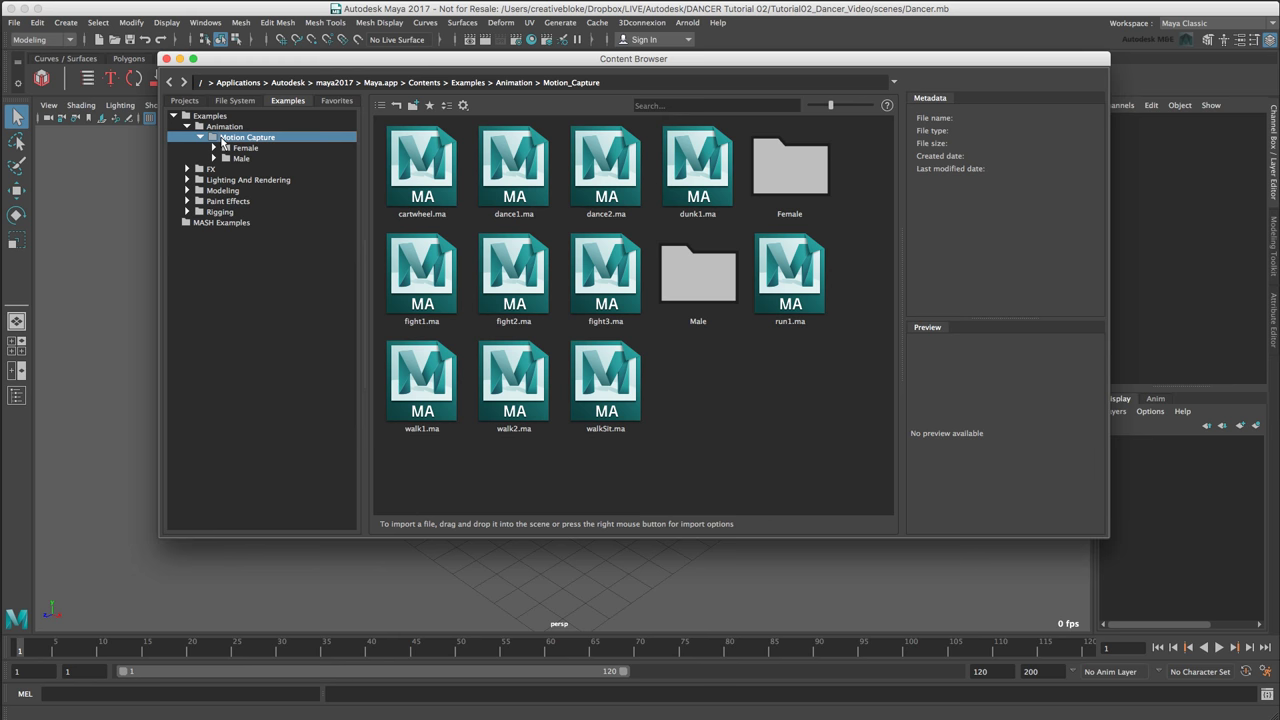
double_click(522, 197)
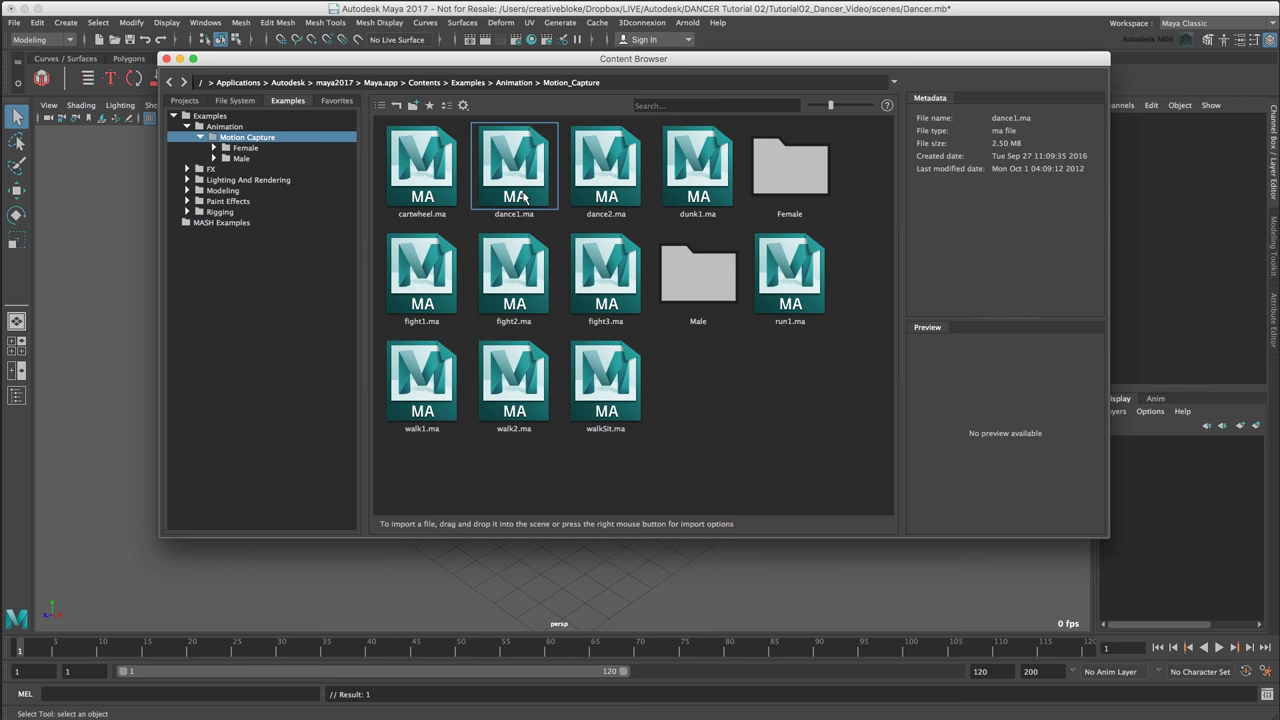
left_click(166, 58)
Frame the imported dancer and play its animation through to check its length.
scroll(517, 379, "up", 5)
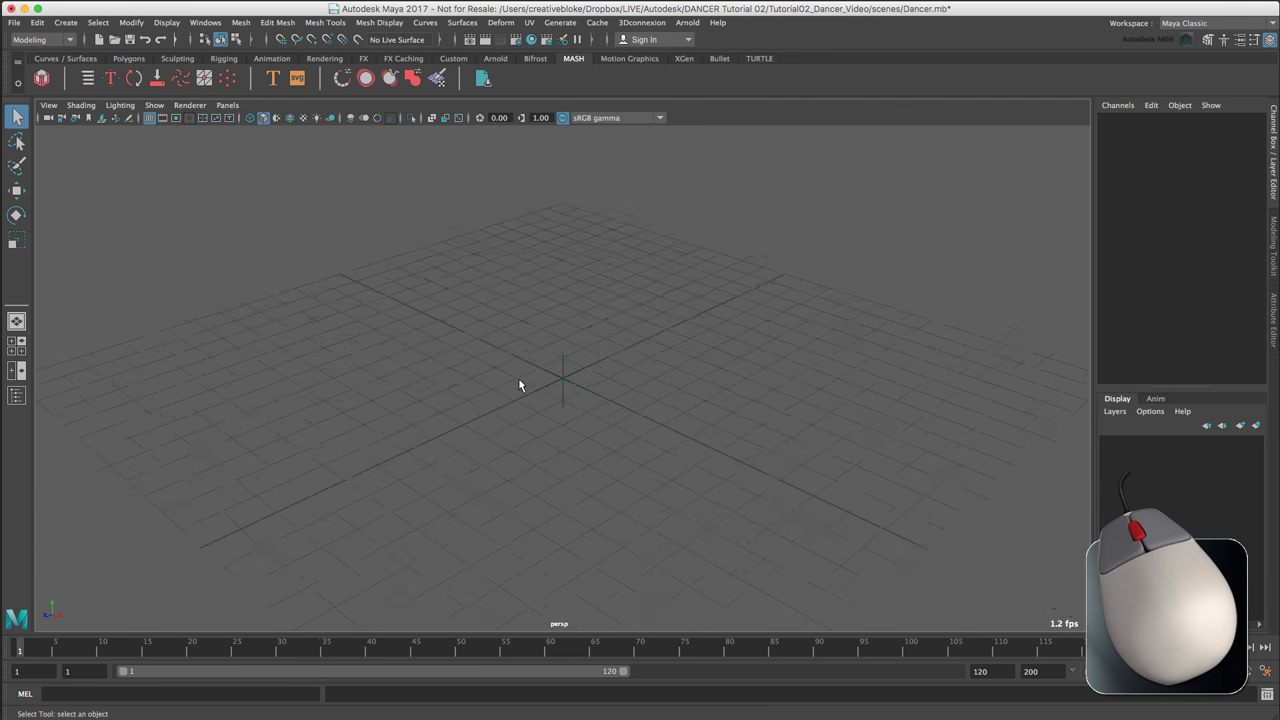
key("a")
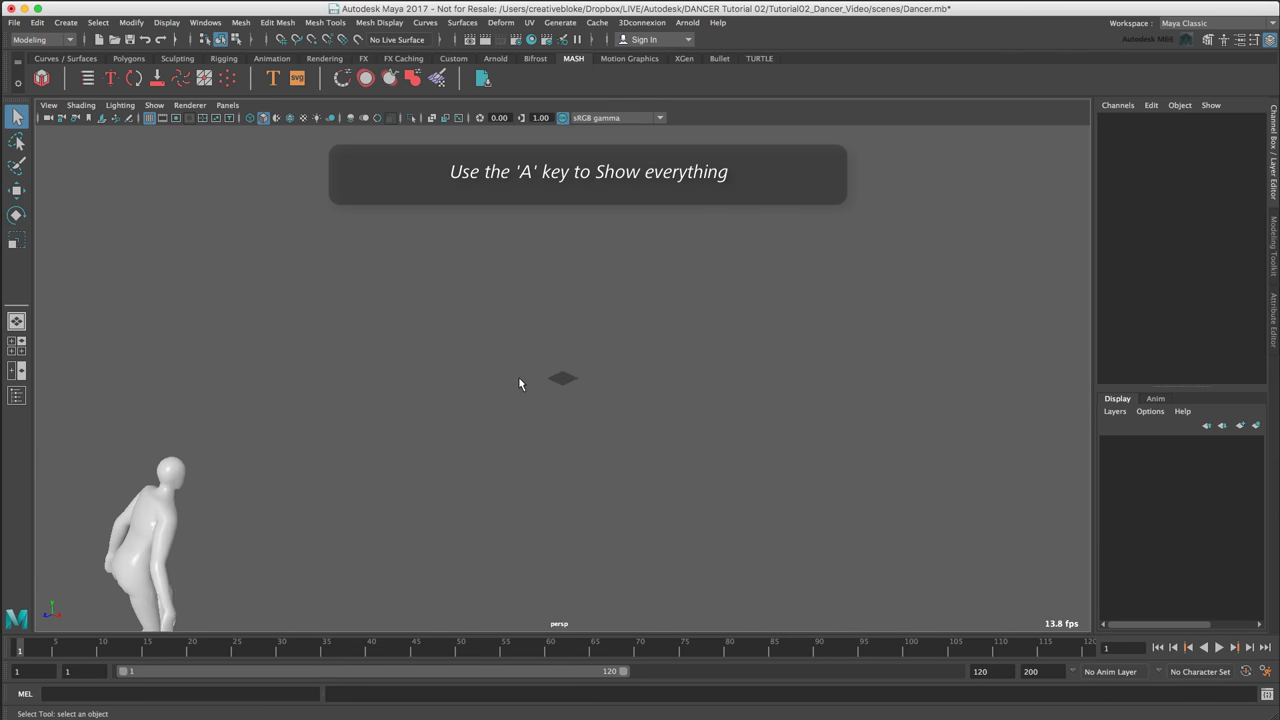
left_click(1220, 648)
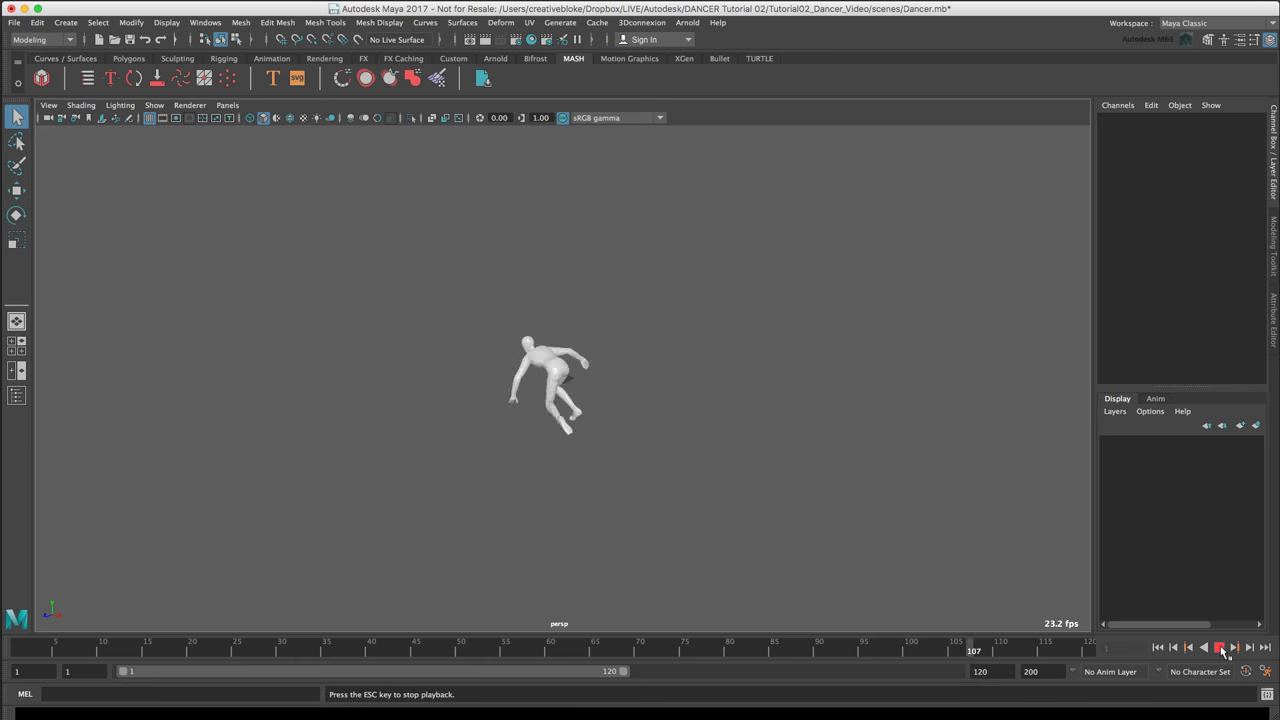
left_click(1220, 648)
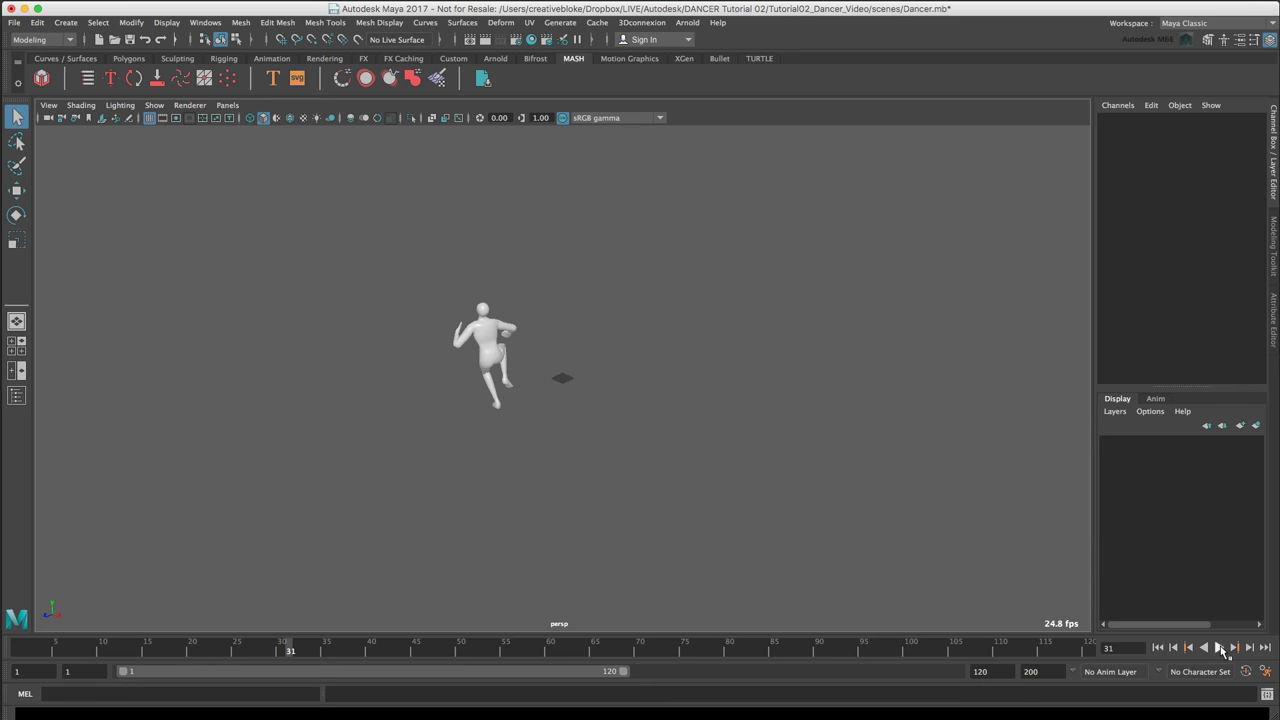
Set the animation end time to 260 and stretch the playback range to frames 1–260.
left_click(1031, 671)
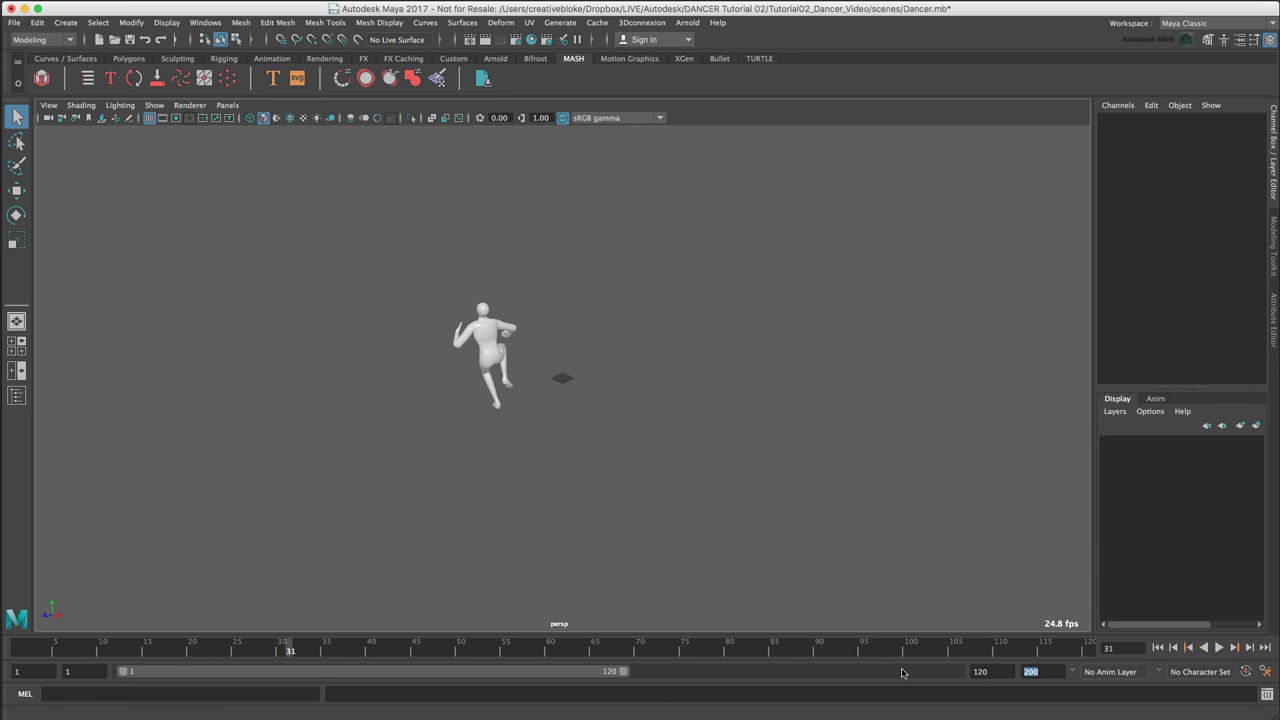
type("260")
key("Return")
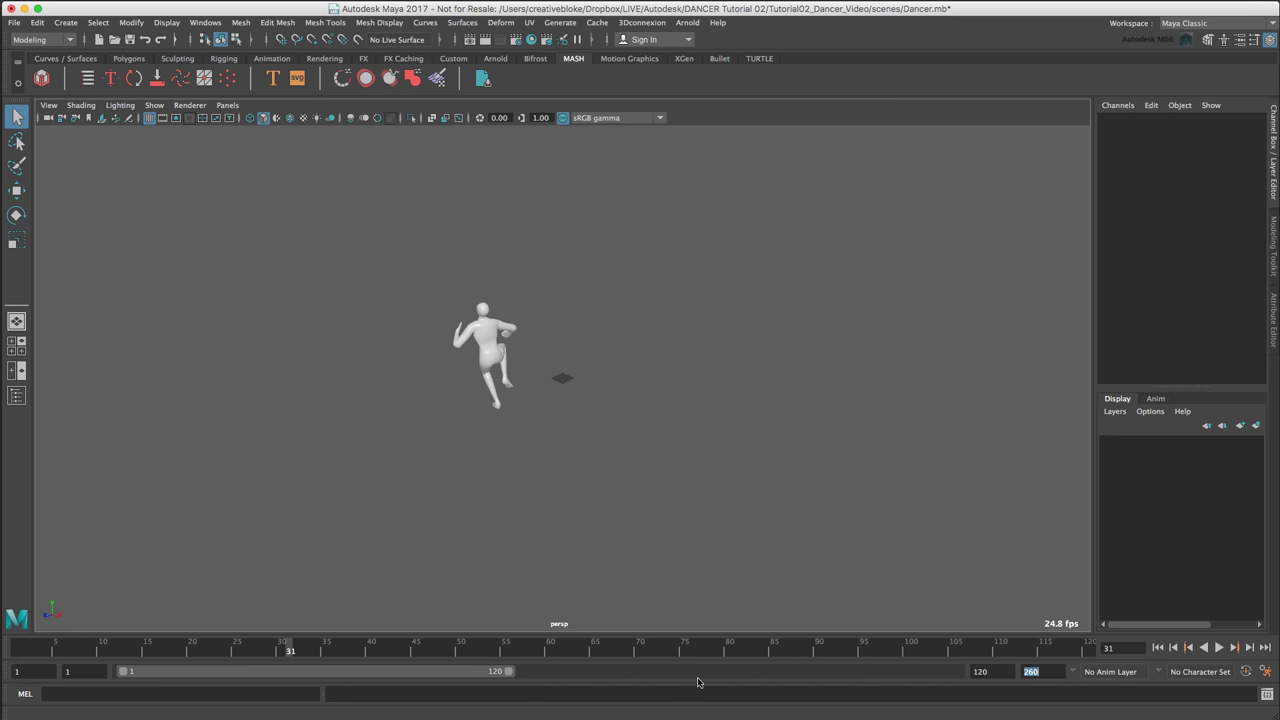
left_click_drag(510, 673, 548, 679)
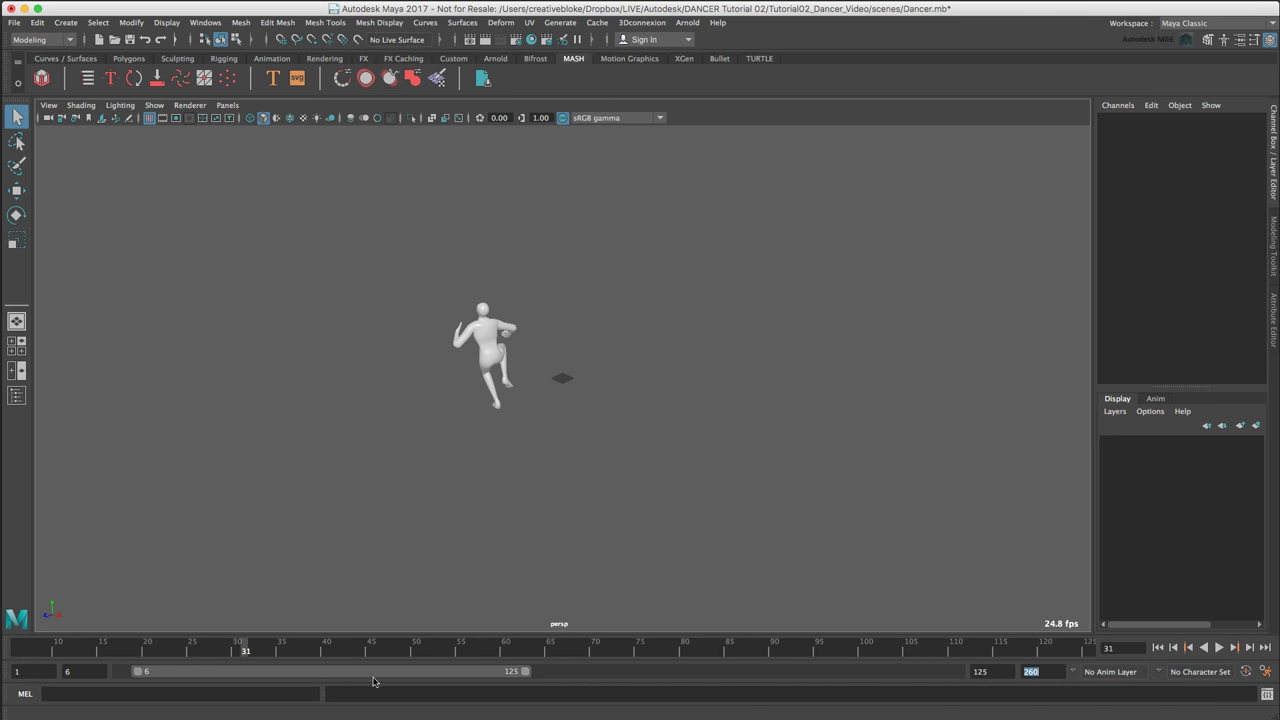
left_click_drag(388, 679, 324, 679)
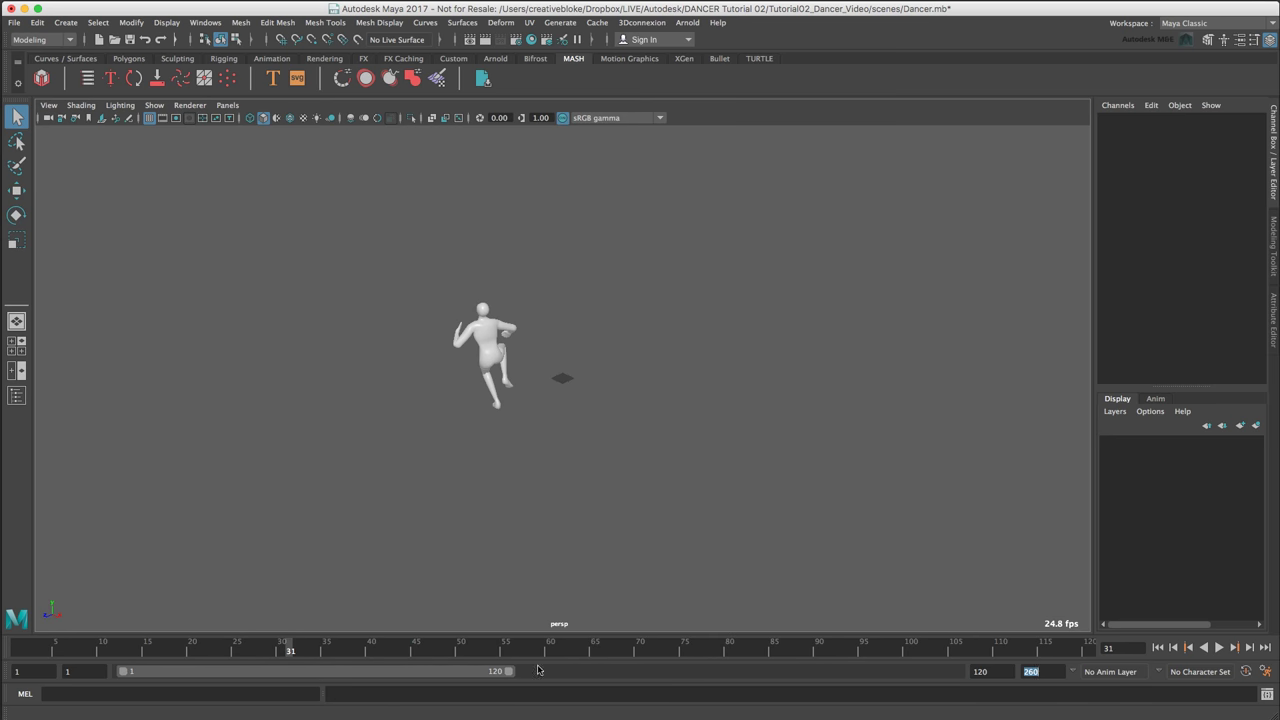
left_click_drag(512, 672, 968, 674)
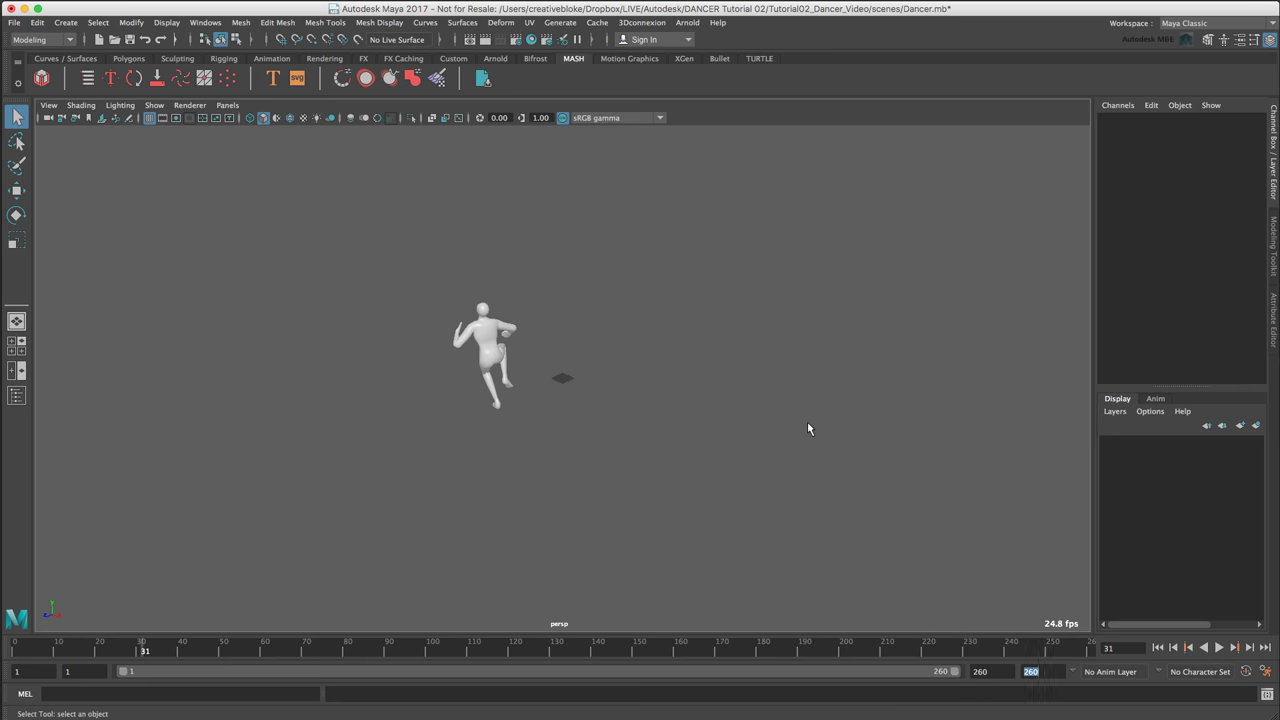
Explore the dance1:reference hierarchy in the Outliner, then select the dance1:reference rig.
left_click(17, 396)
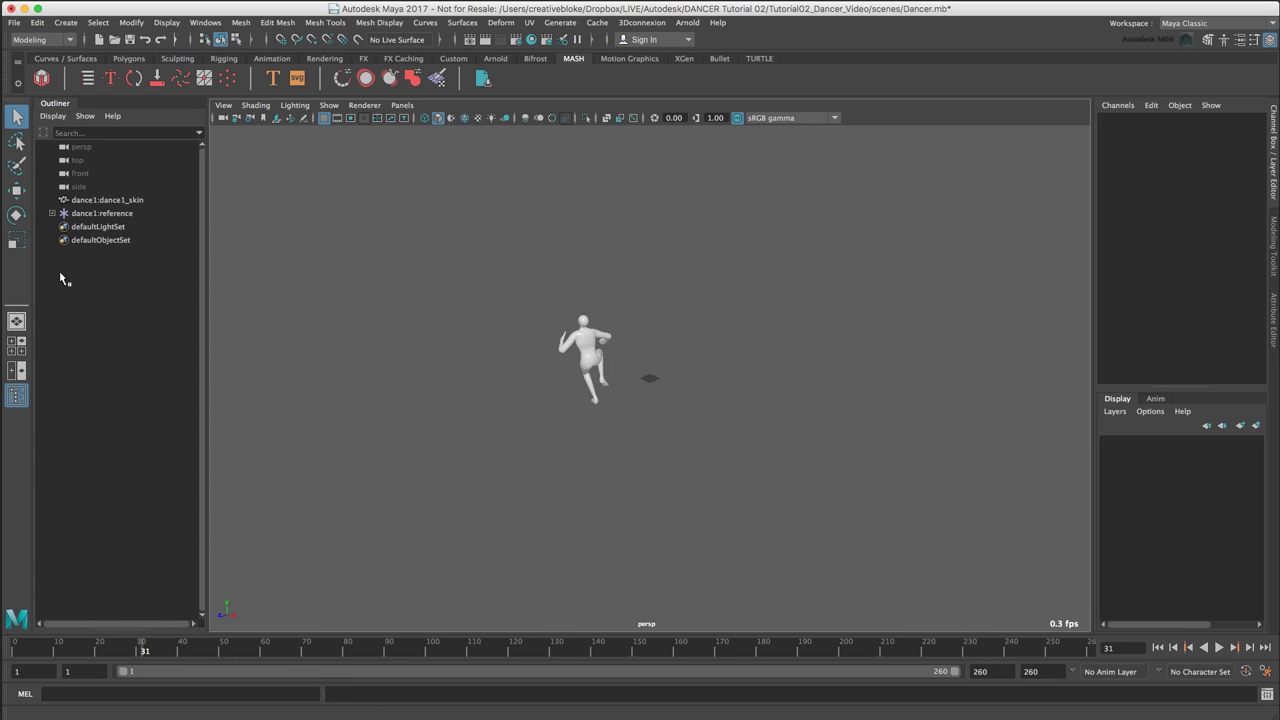
left_click(80, 214)
left_click(53, 214)
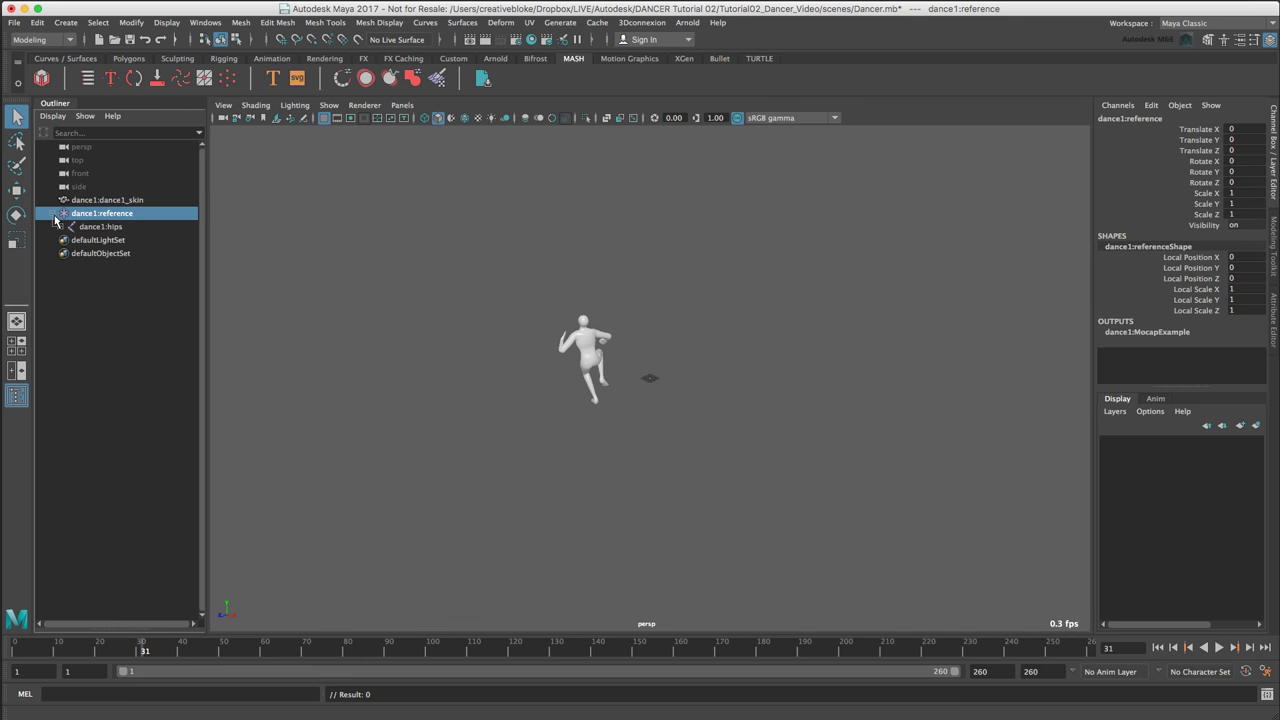
left_click(60, 227)
left_click(67, 240)
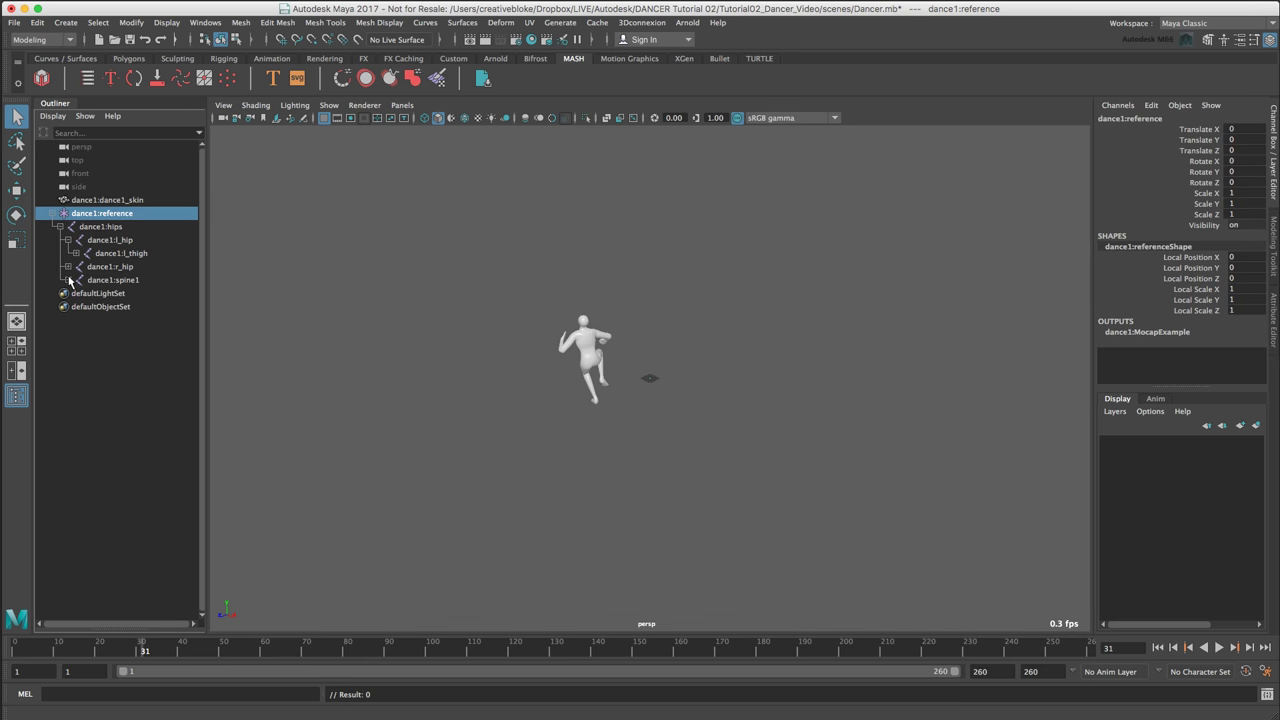
left_click(67, 280)
left_click(106, 294)
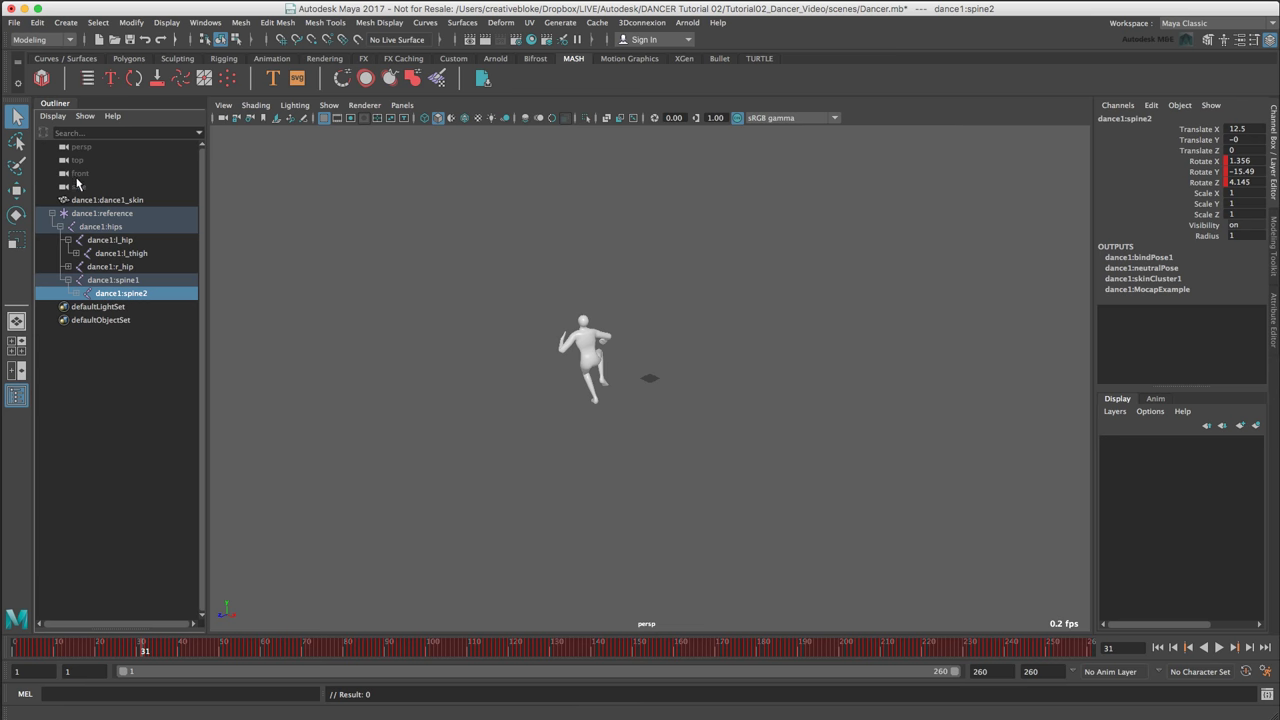
left_click(108, 200)
scroll(580, 377, "up", 10)
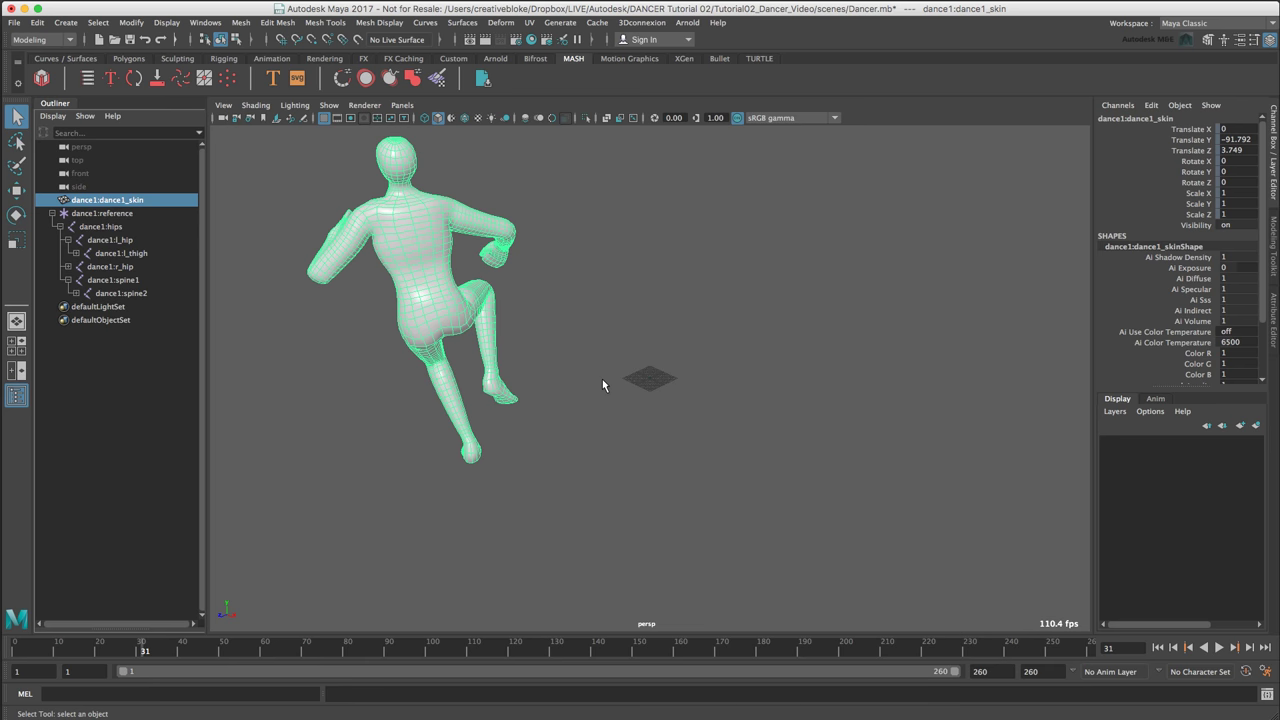
left_click(116, 214)
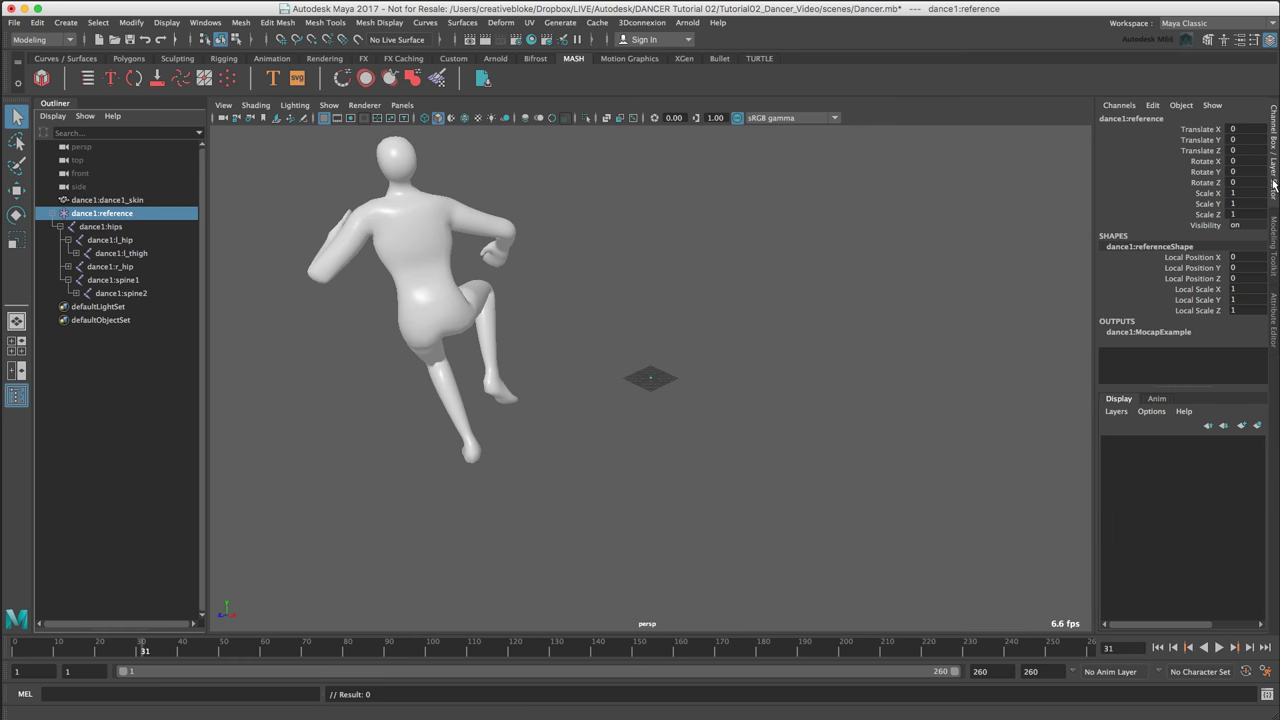
Scale dance1:reference to 0.1 on X, Y and Z, then frame the shrunken dancer.
left_click(1236, 193)
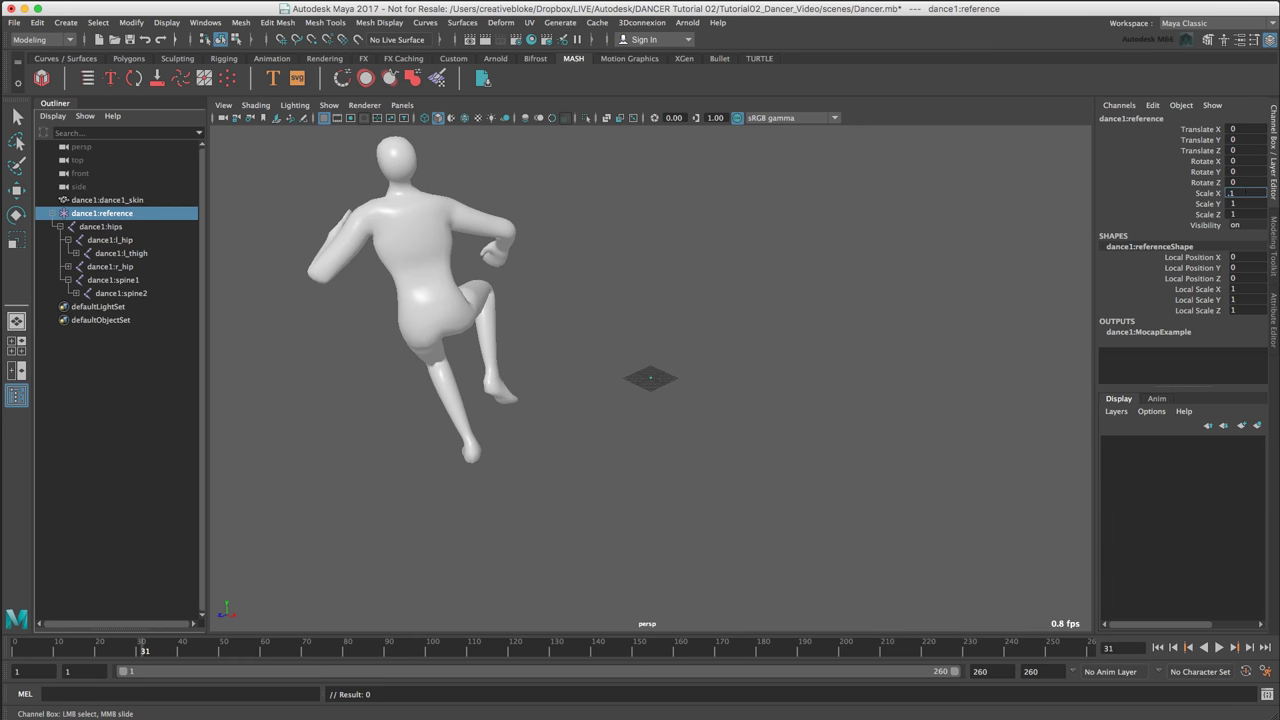
type("0.1")
key("Tab")
type("0.1")
key("Tab")
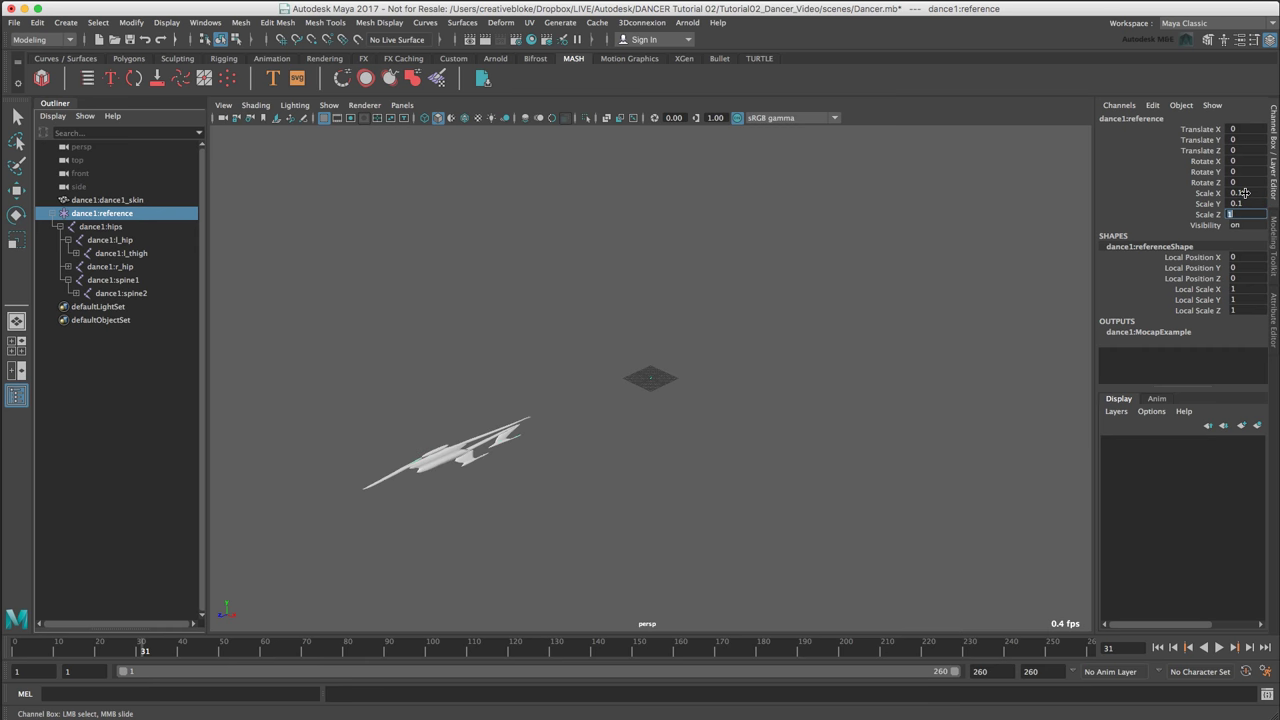
type("0.1")
key("Tab")
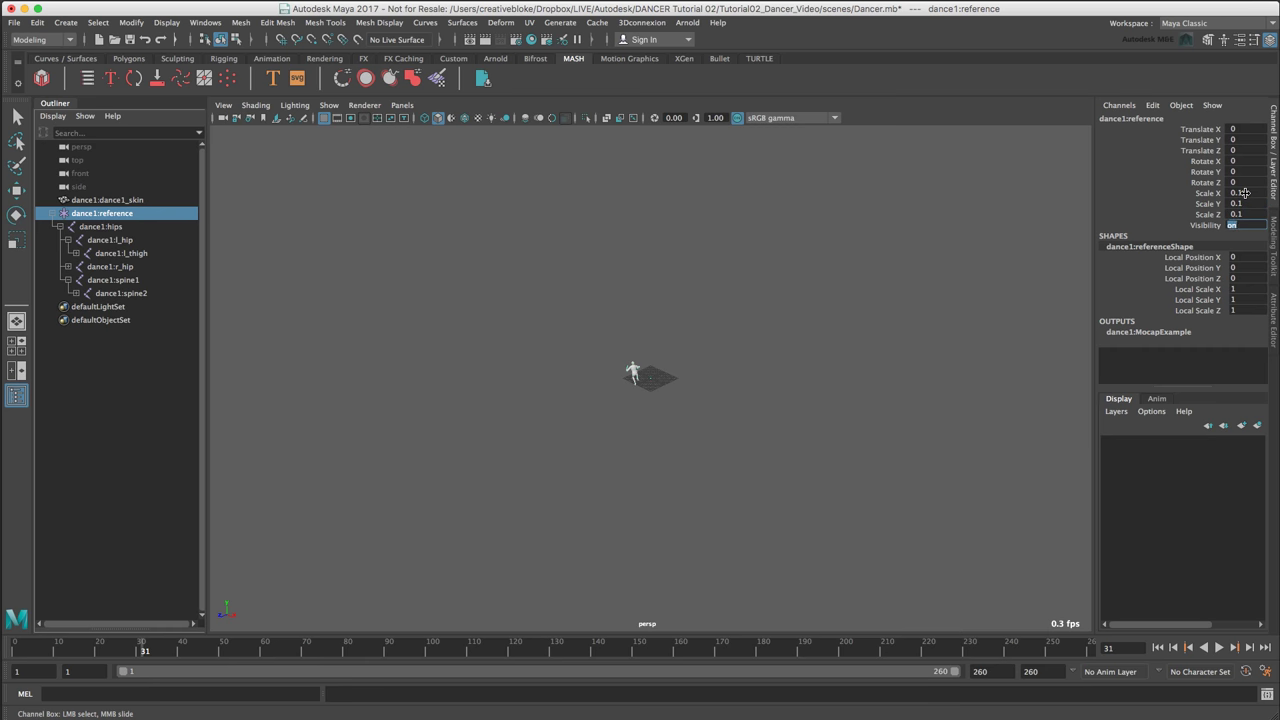
left_click(672, 399)
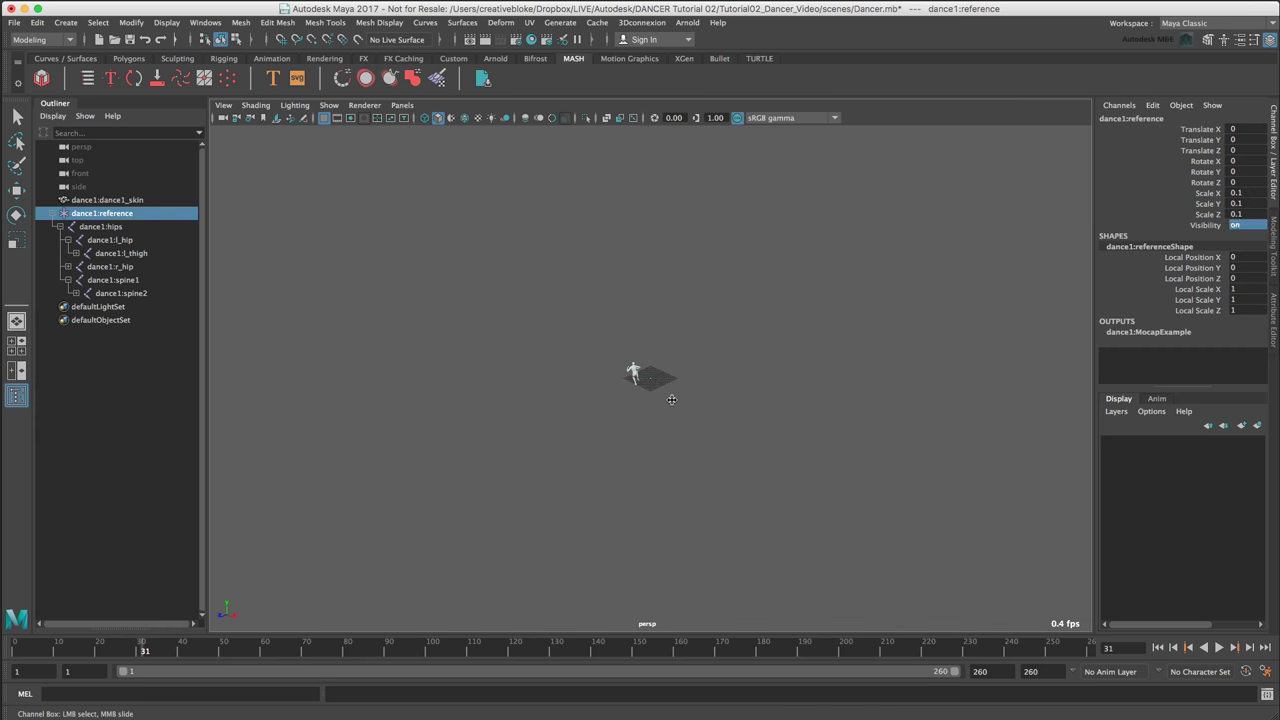
key("f")
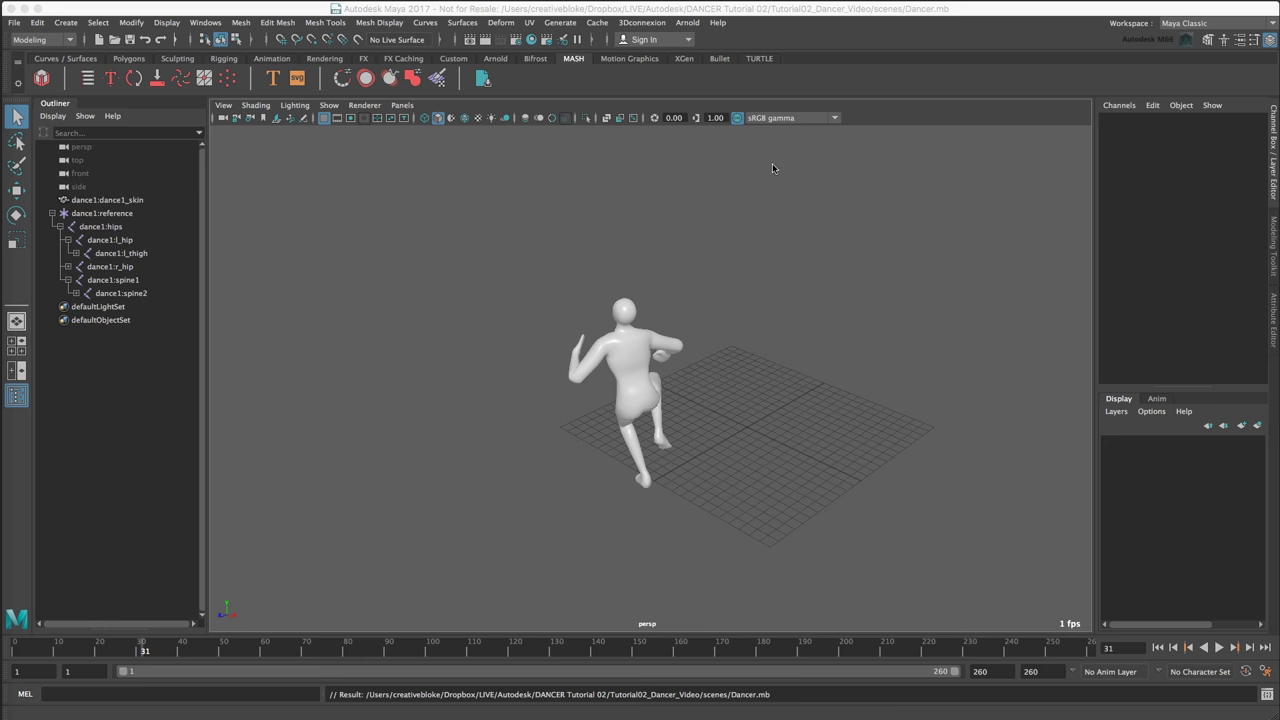
Create a new camera with an aim target (camera1 and camera1_aim).
left_click(68, 23)
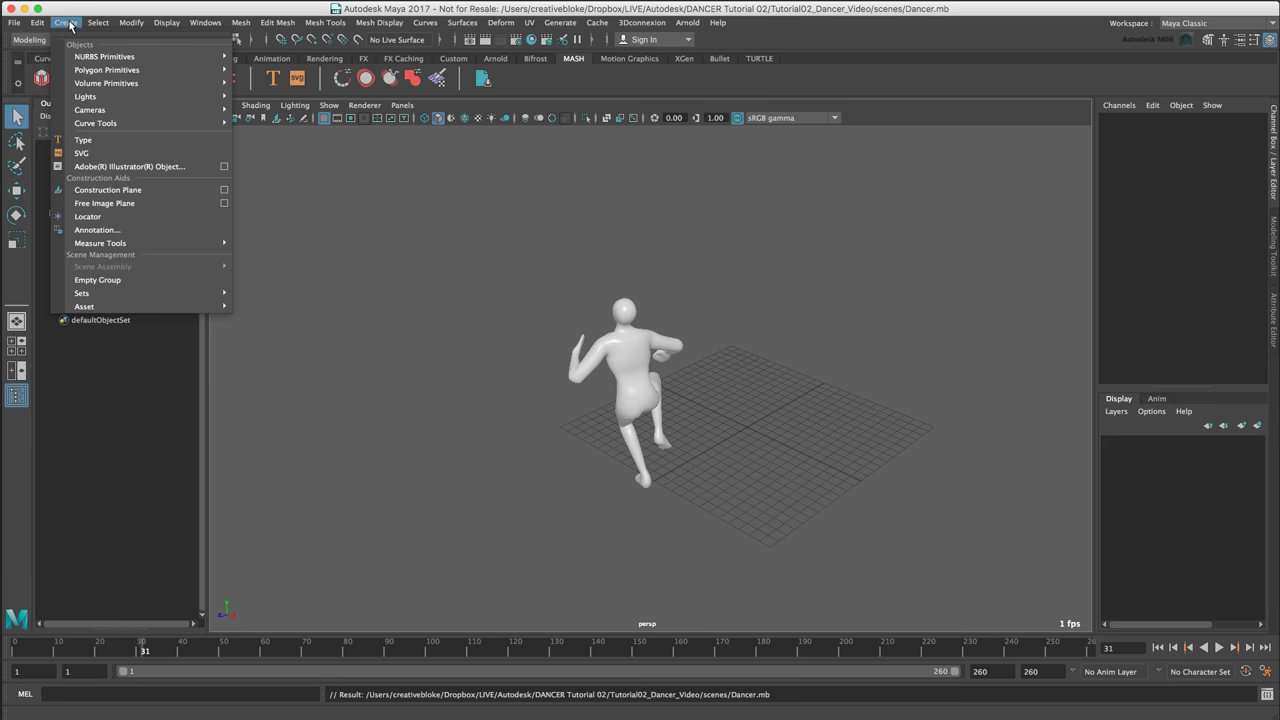
mouse_move(114, 111)
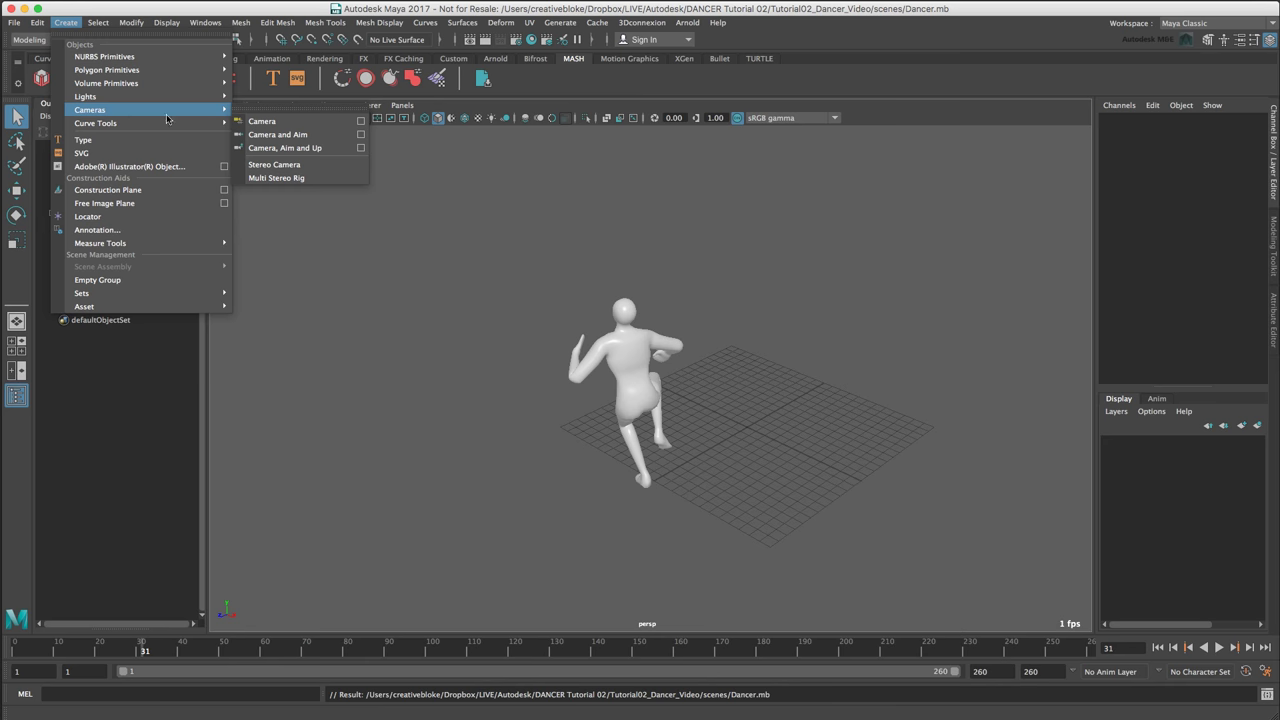
left_click(291, 135)
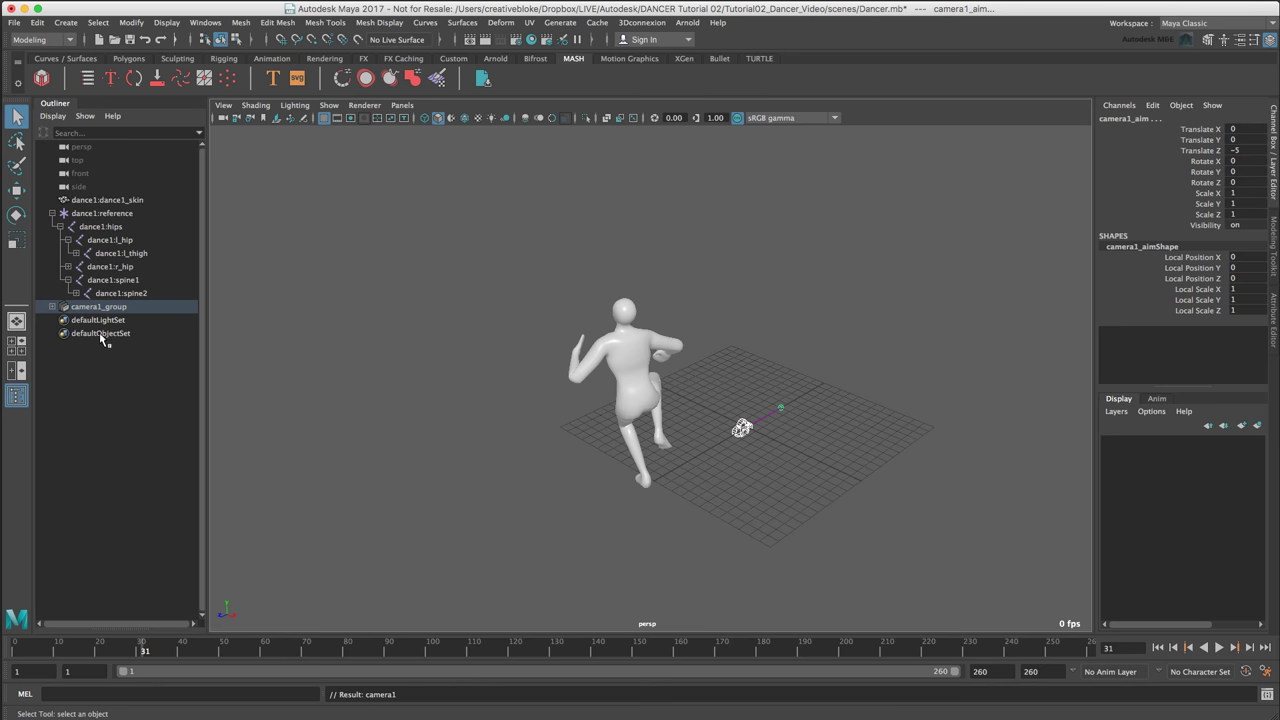
Parent camera1_aim under the dancer's dance1:spine1 joint in the Outliner.
left_click(52, 306)
left_click_drag(90, 320, 96, 340)
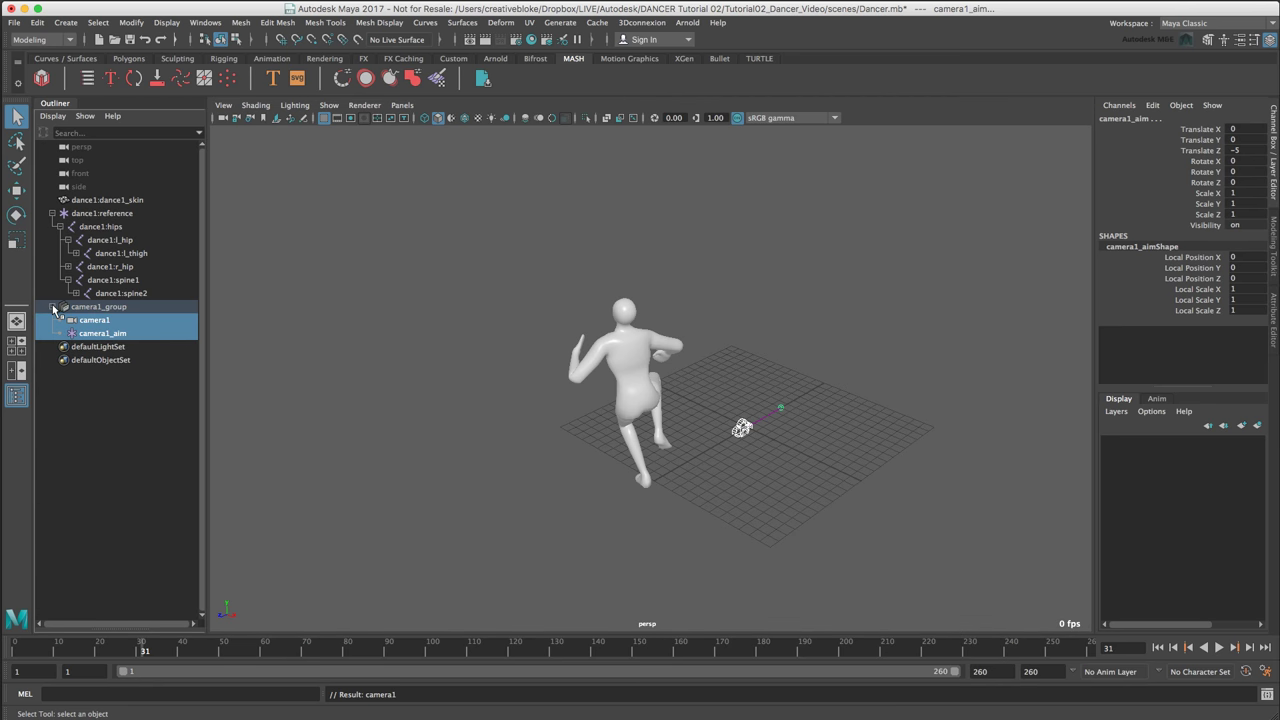
left_click(115, 337)
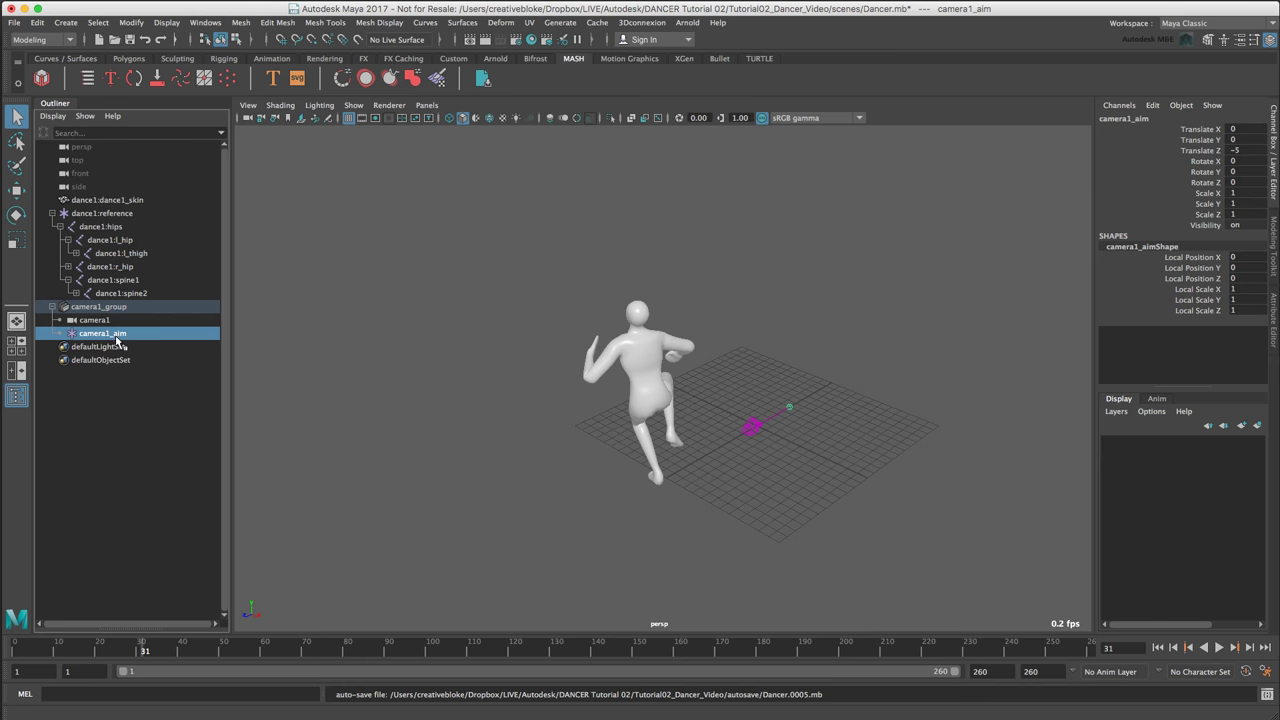
key("4")
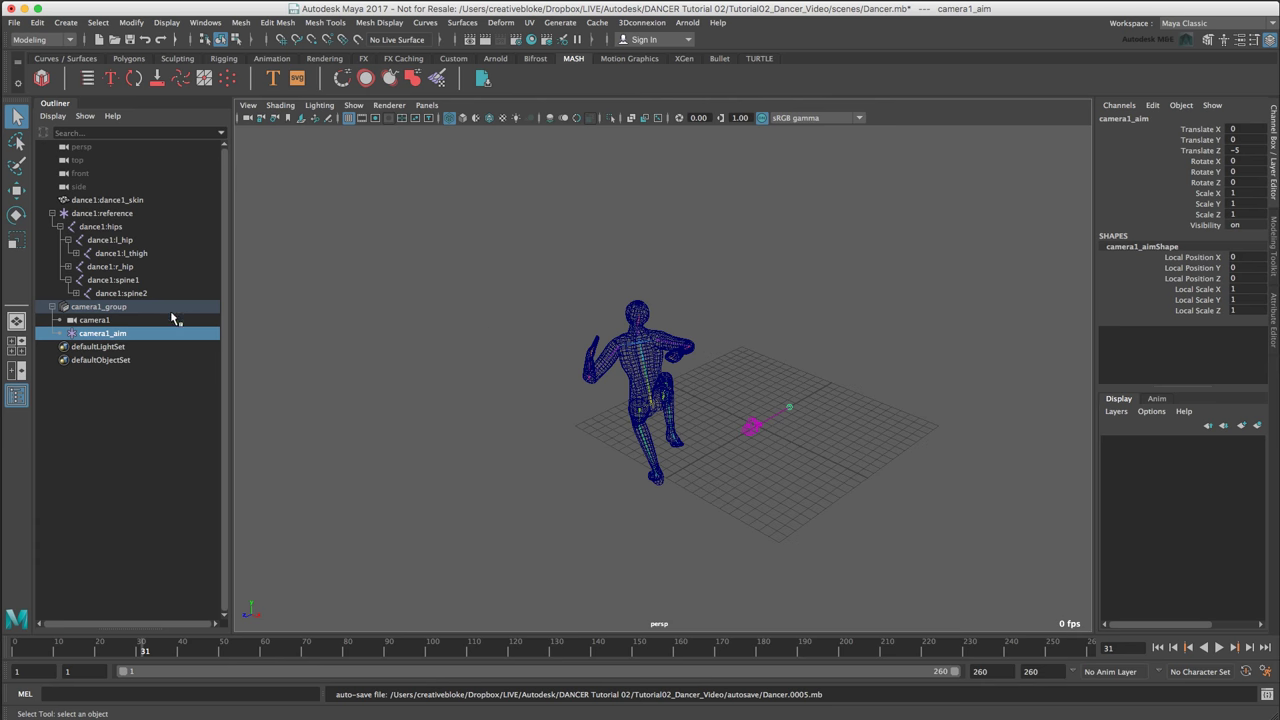
middle_click_drag(150, 333, 134, 283)
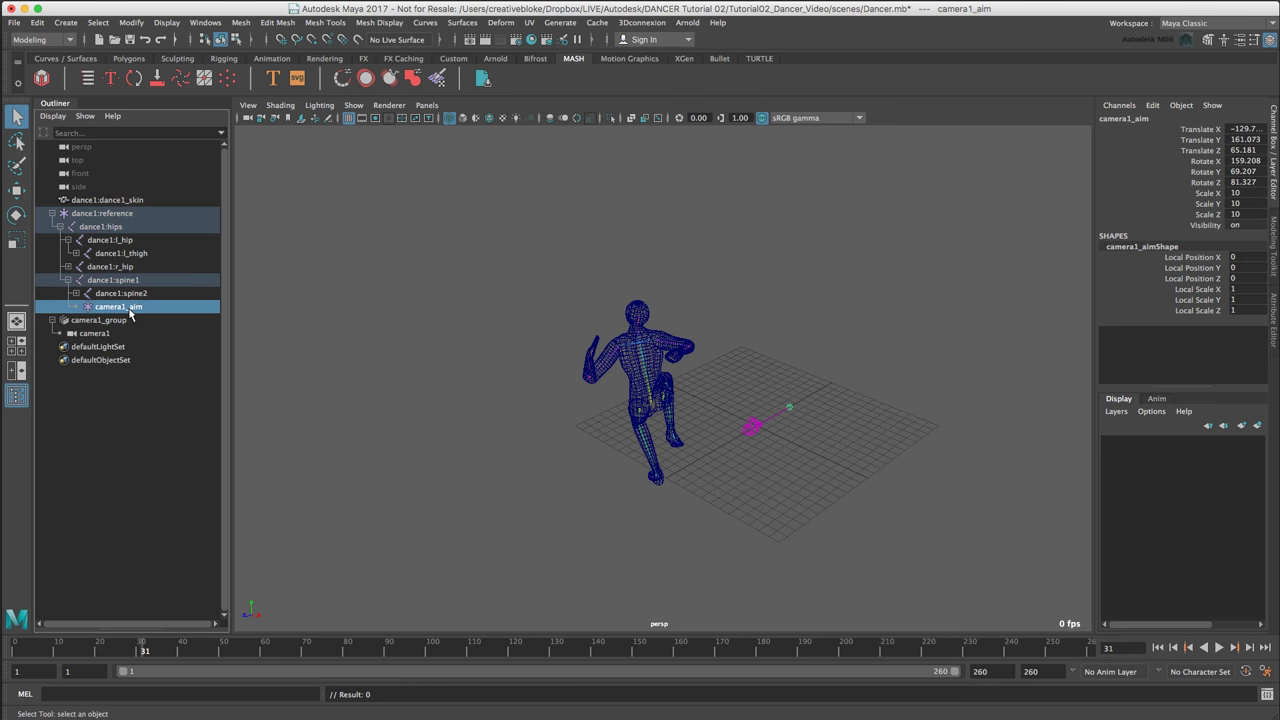
Set camera1_aim's Translate X, Y, Z and Rotate X, Y, Z all to 0.
double_click(1240, 129)
type("0")
key("Tab")
type("0")
key("Tab")
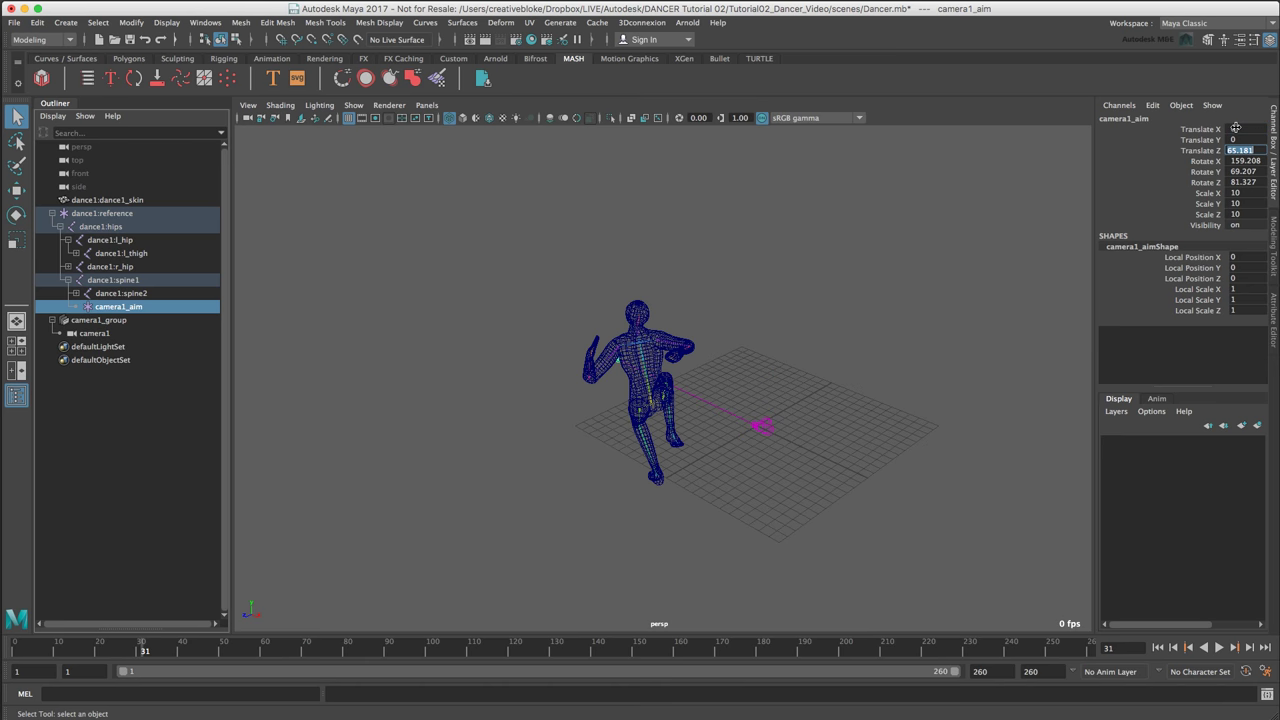
type("0")
key("Tab")
type("0")
key("Tab")
type("0")
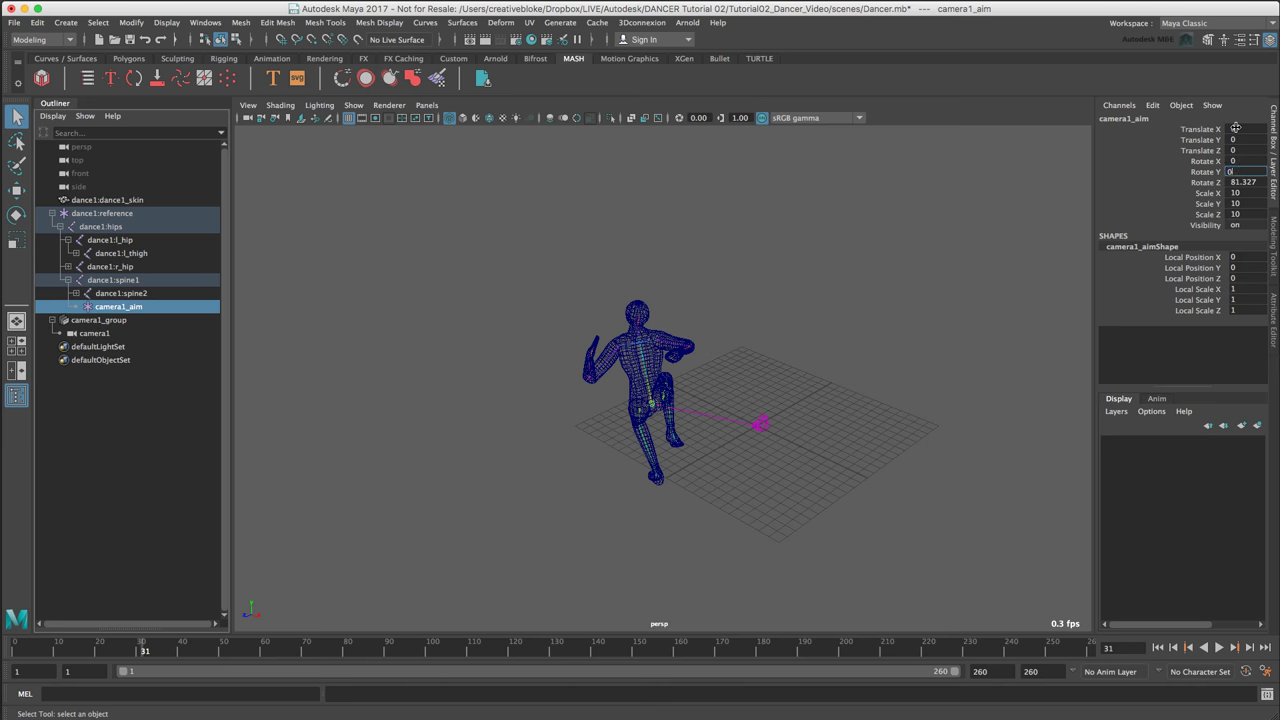
key("Tab")
type("0")
key("Tab")
Toggle between the four-view and full front view layouts, then select camera1.
left_click_drag(651, 409, 587, 400, "alt")
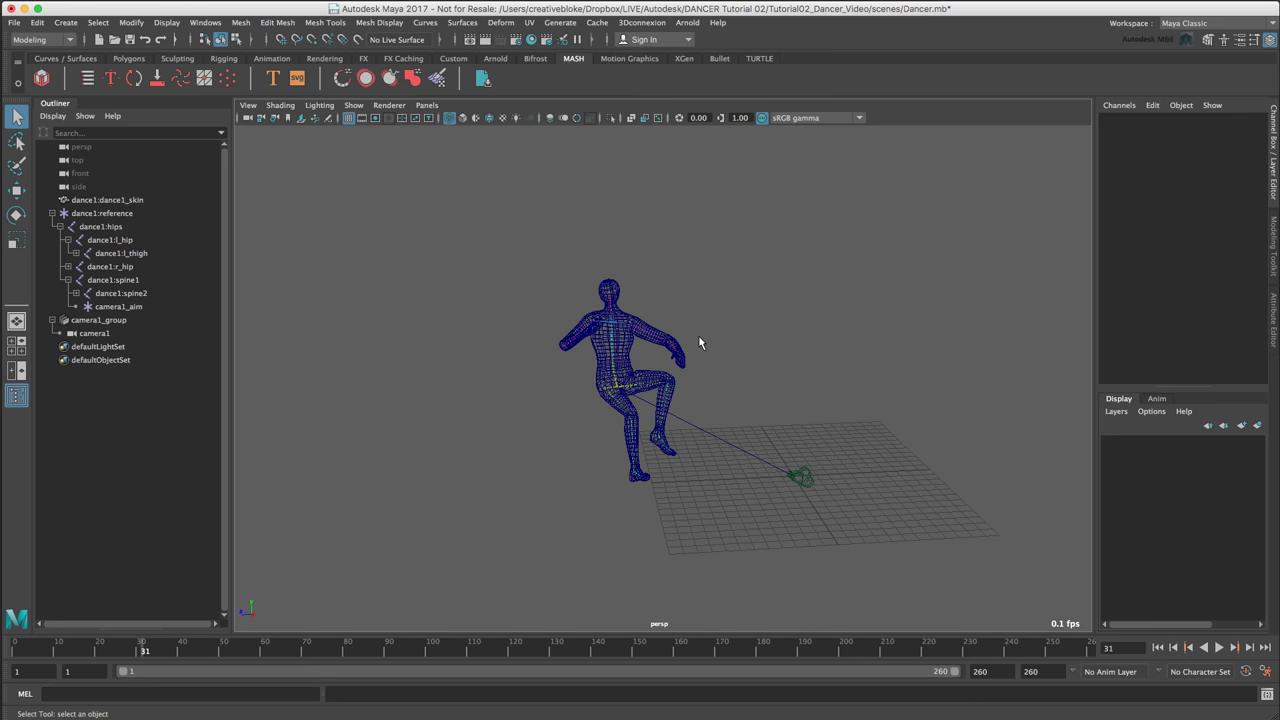
key("space")
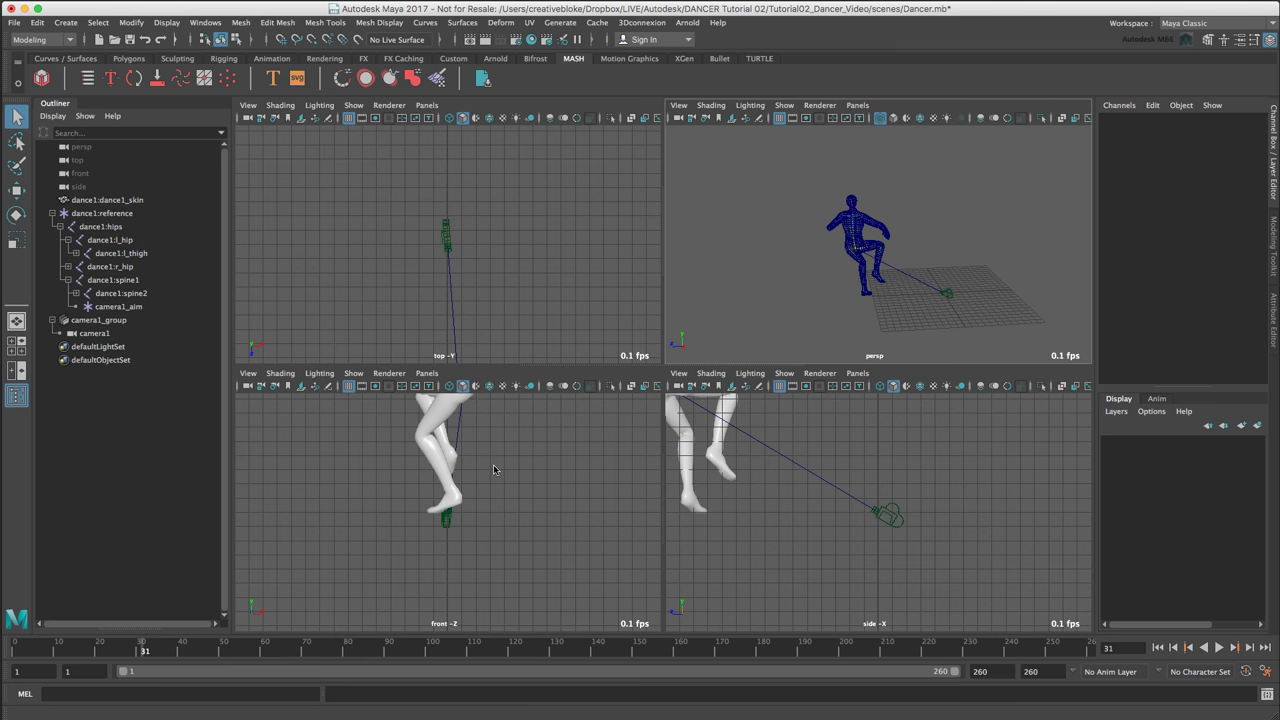
key("space")
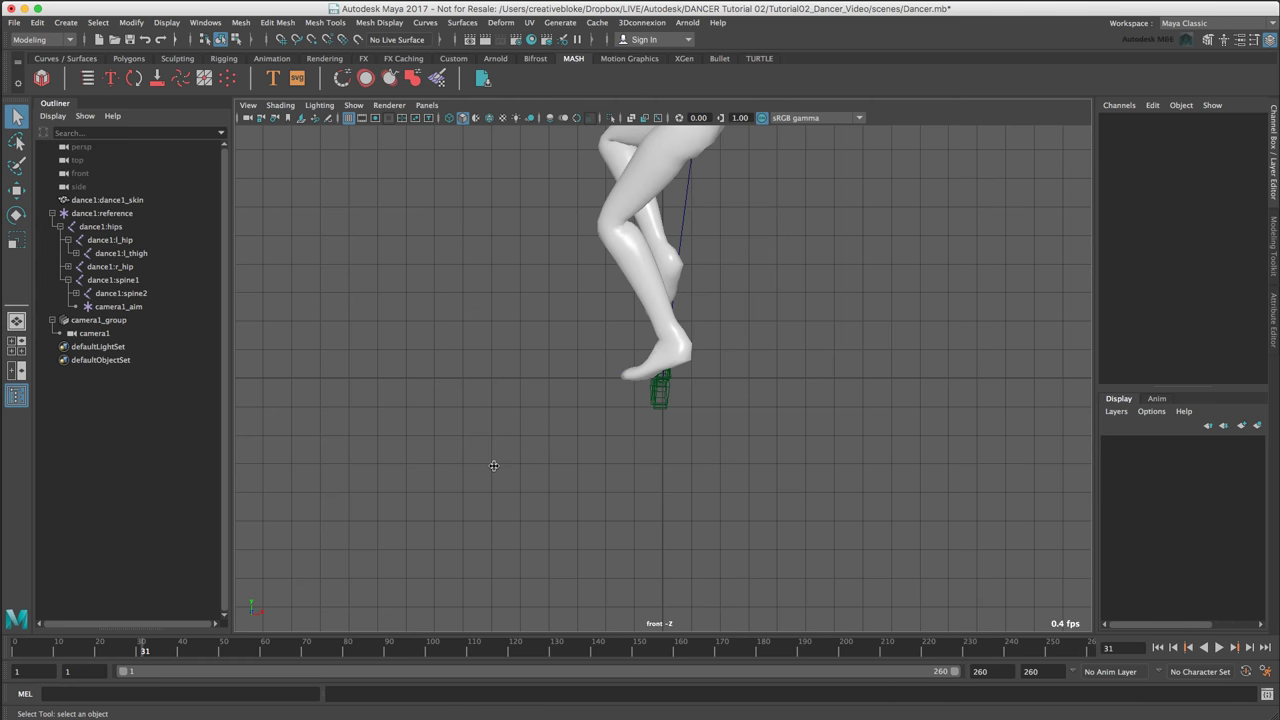
key("space")
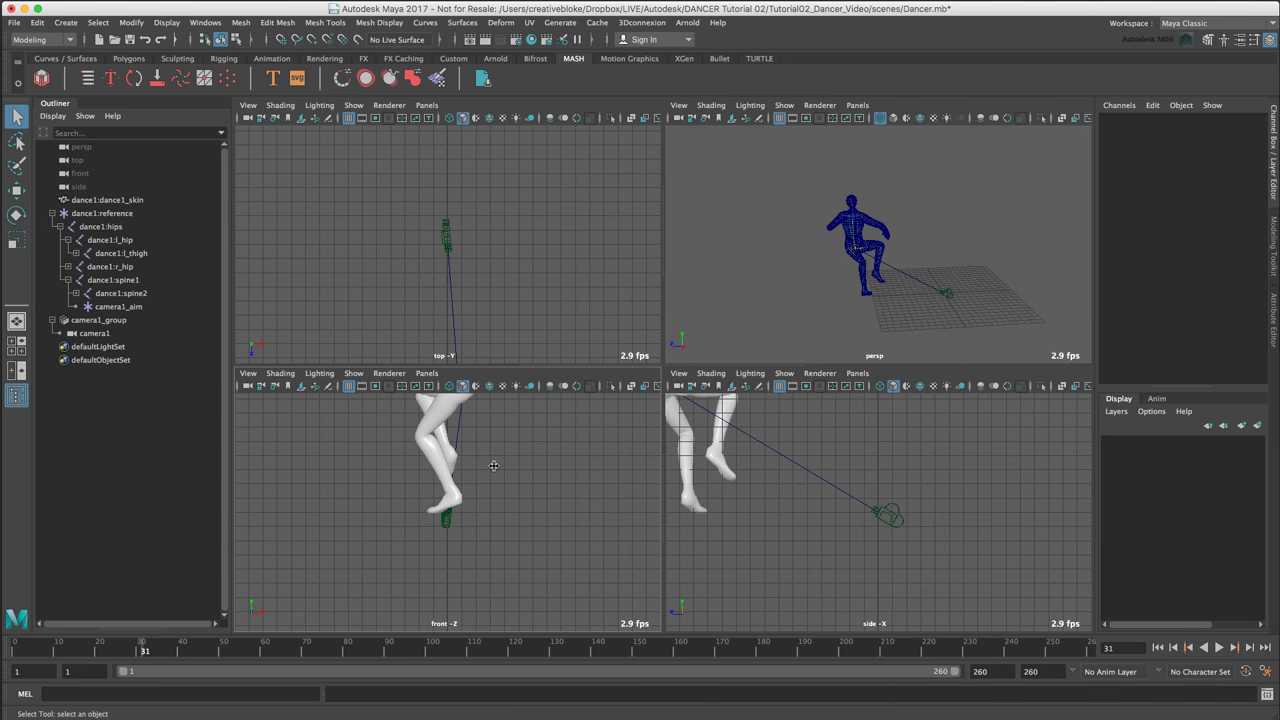
left_click(446, 517)
Browse the hotbox's mesh display, deform and fields/solvers menus without choosing anything.
key("space")
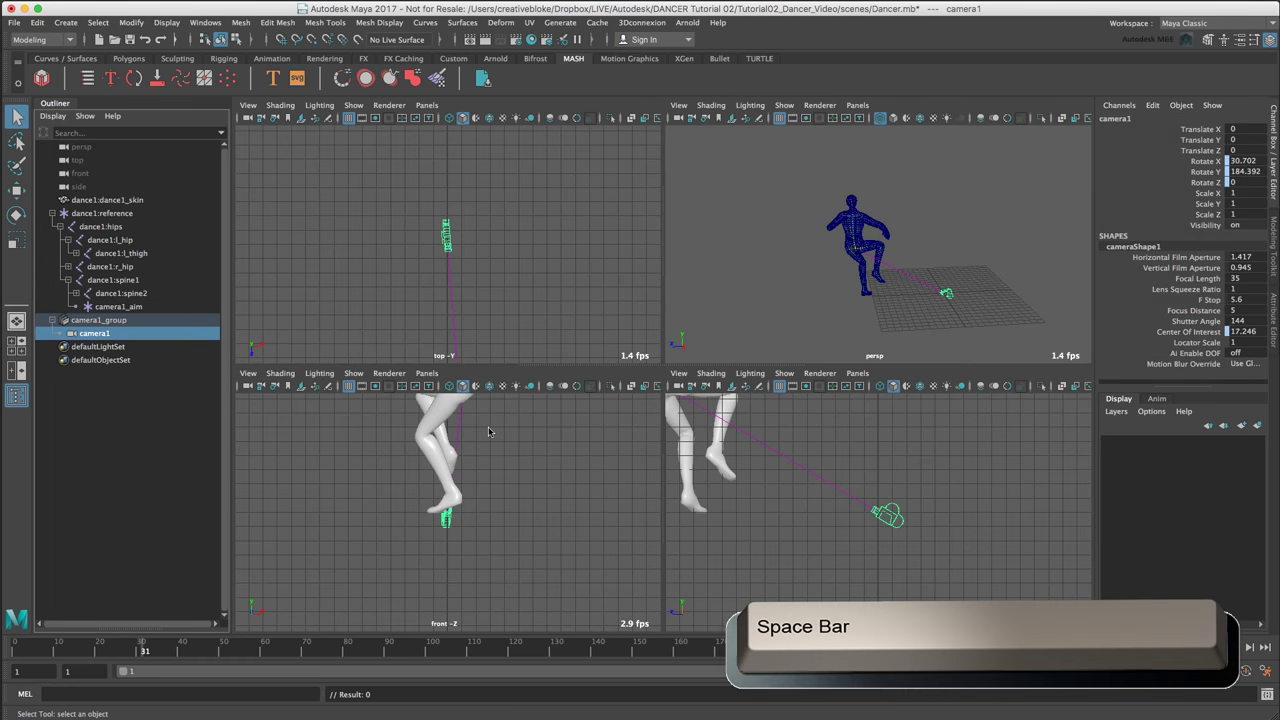
key("space")
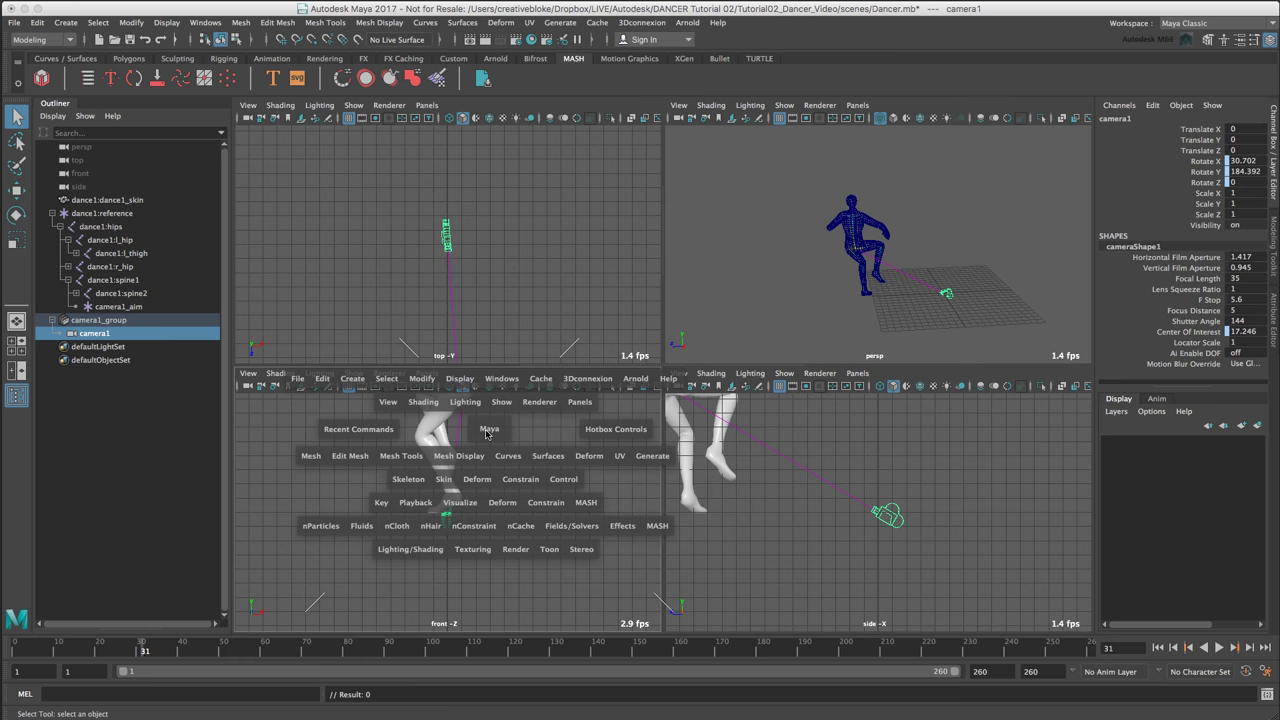
left_click(476, 456)
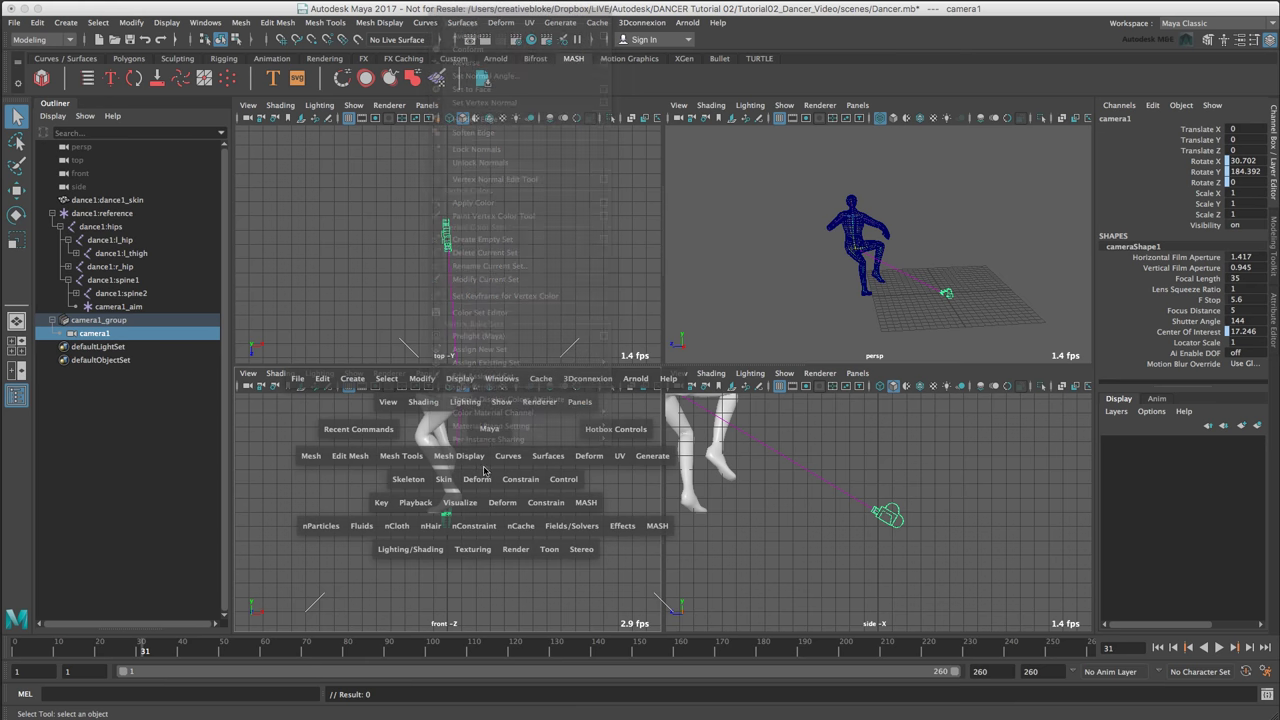
left_click(501, 503)
left_click(582, 528)
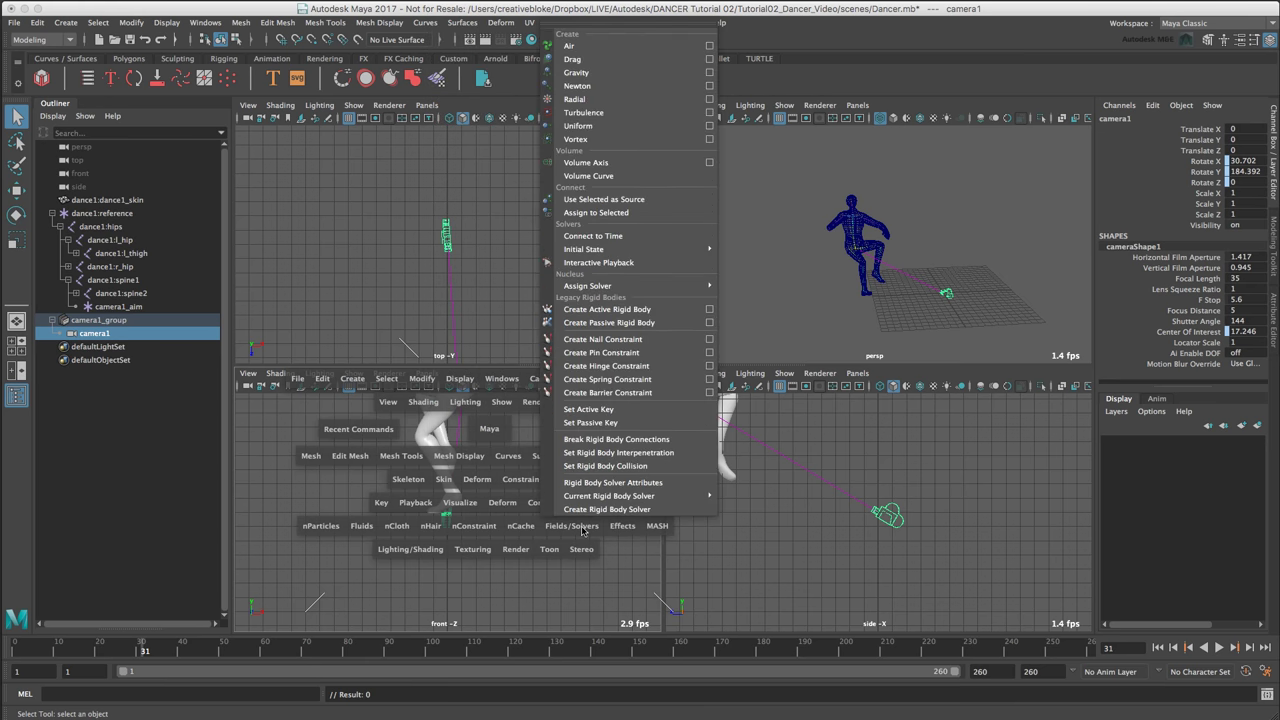
left_click(582, 528)
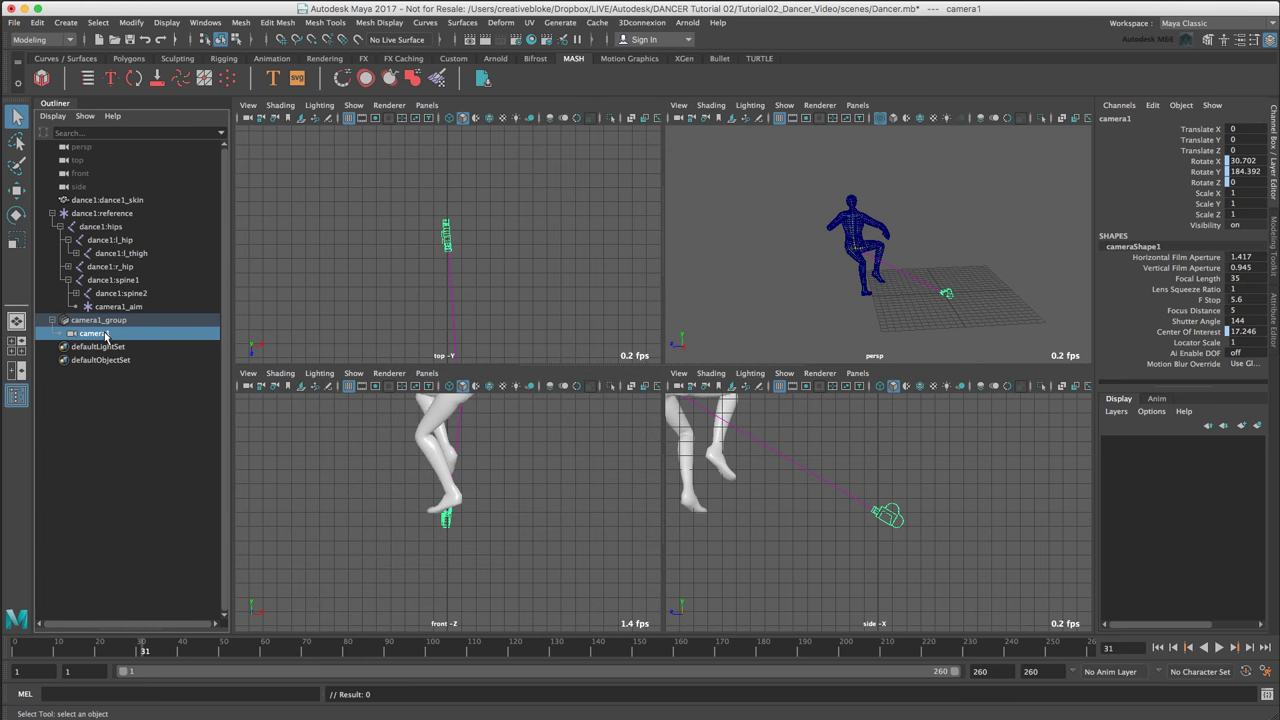
Frame the whole dancer in the top, front and side views.
key("a")
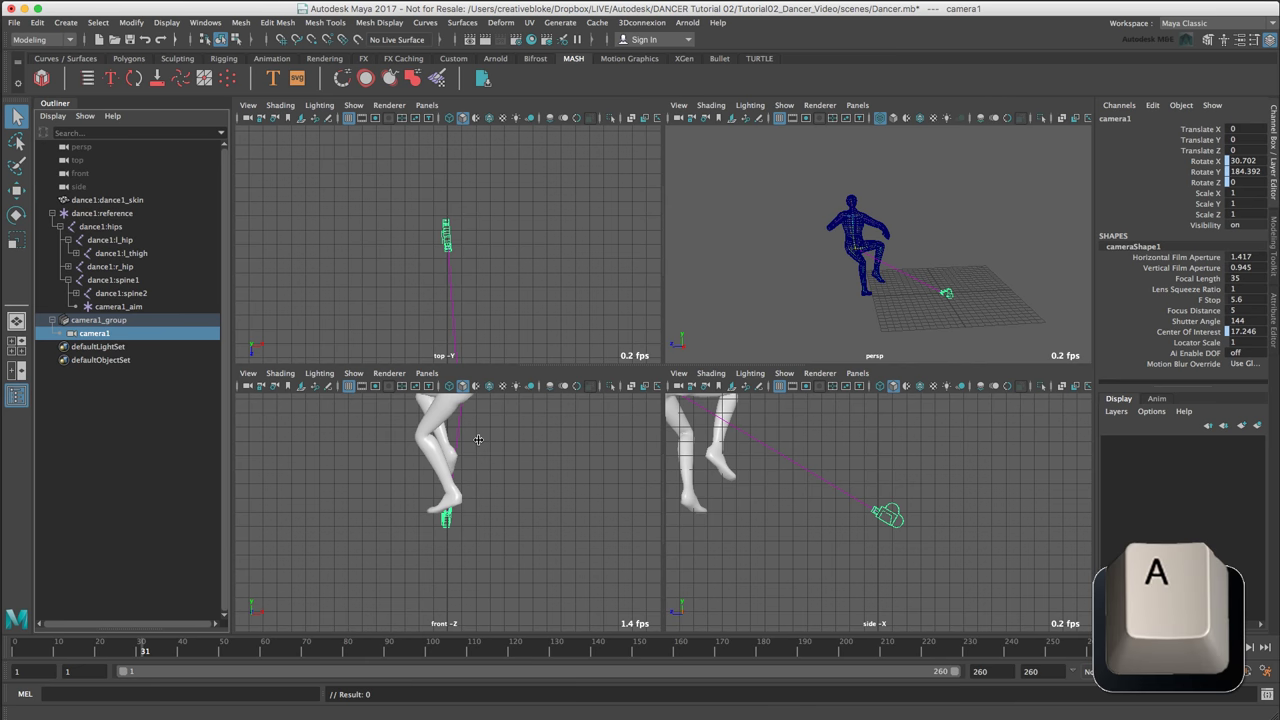
key("a")
key("a")
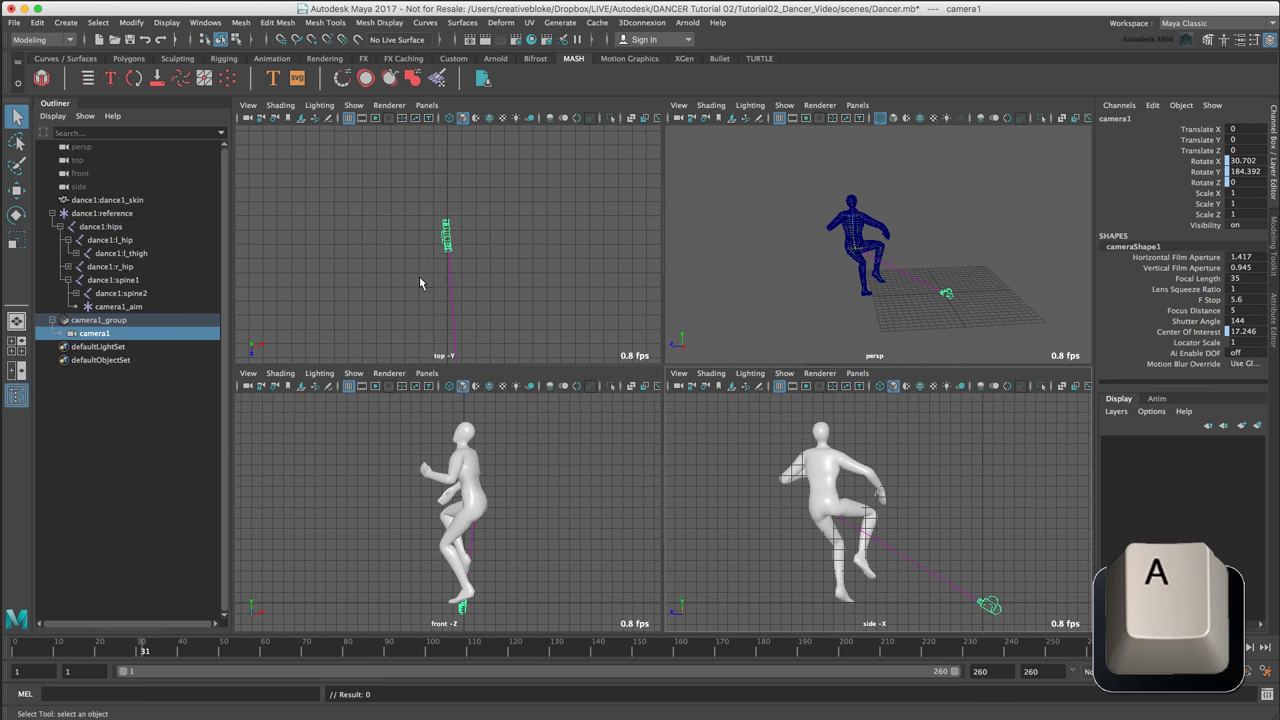
key("a")
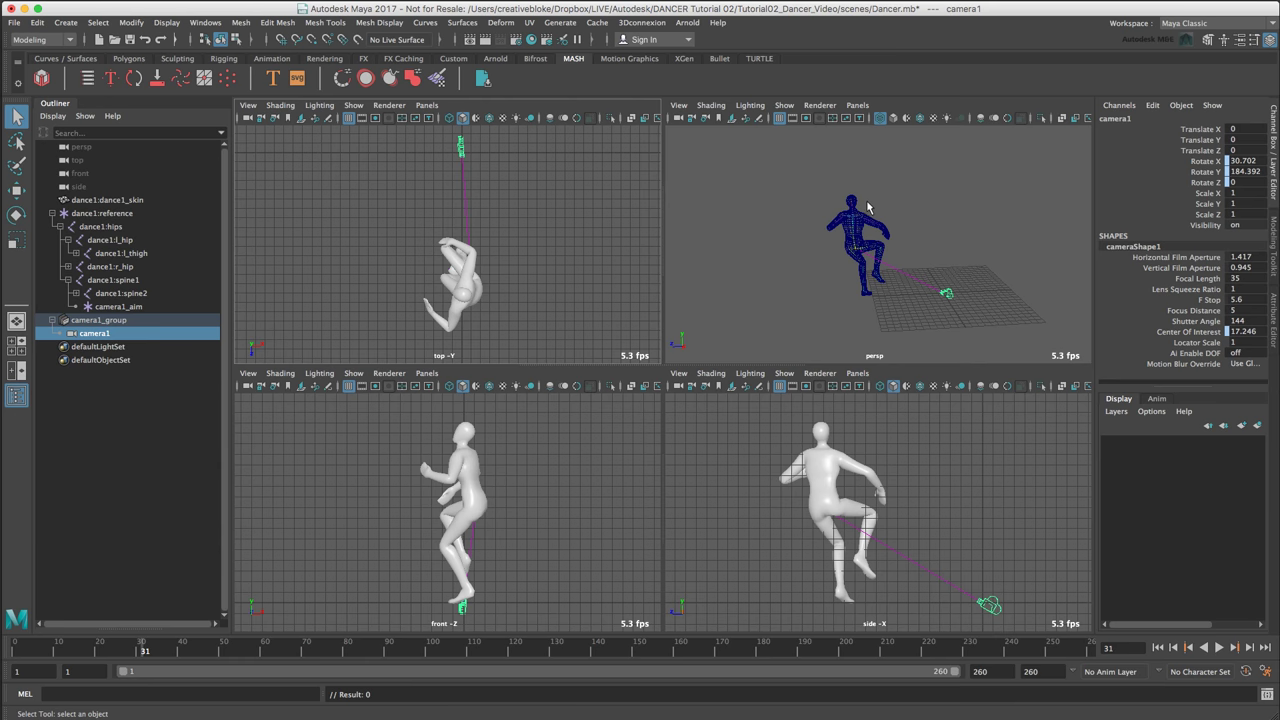
Make the perspective panel look through camera1.
left_click(857, 105)
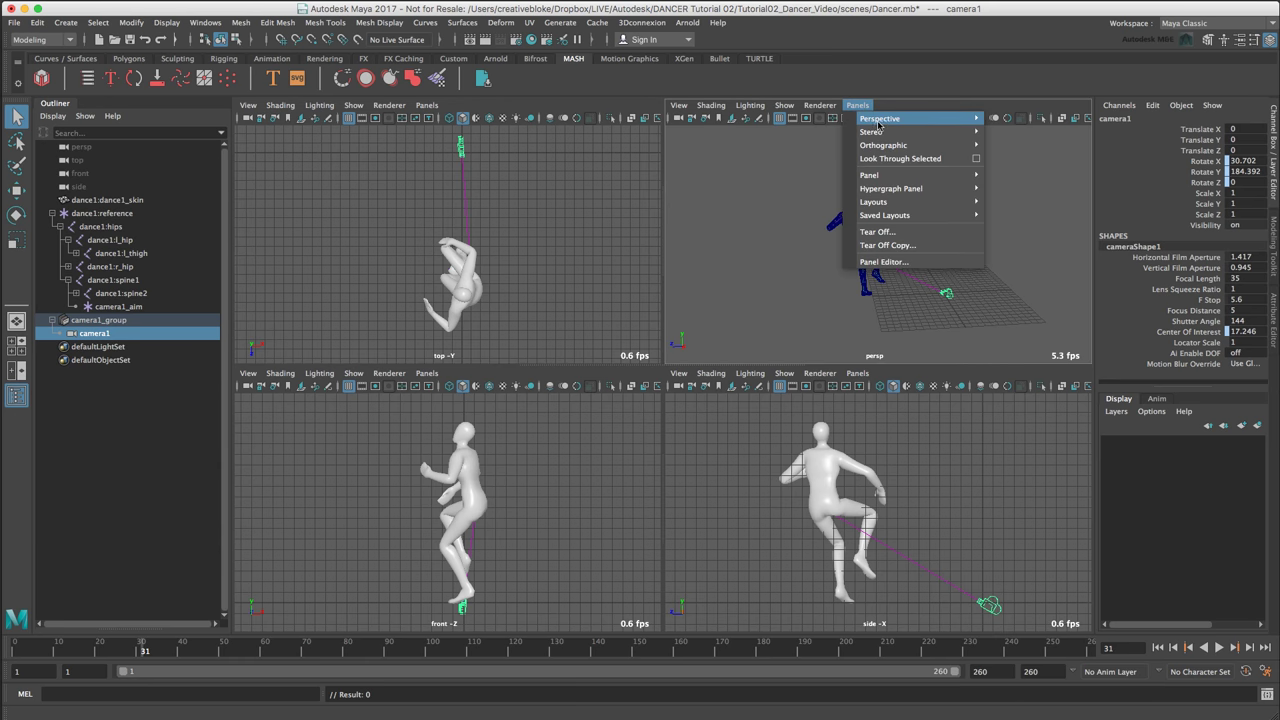
mouse_move(879, 123)
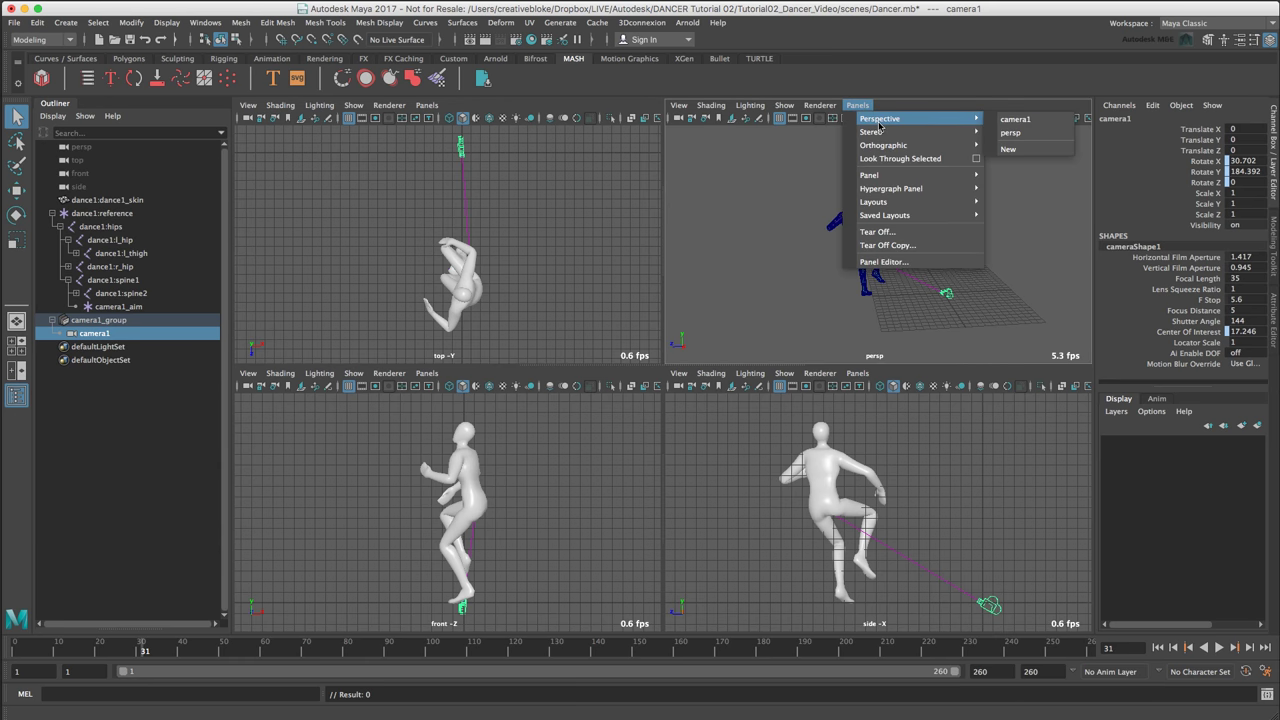
left_click(1034, 120)
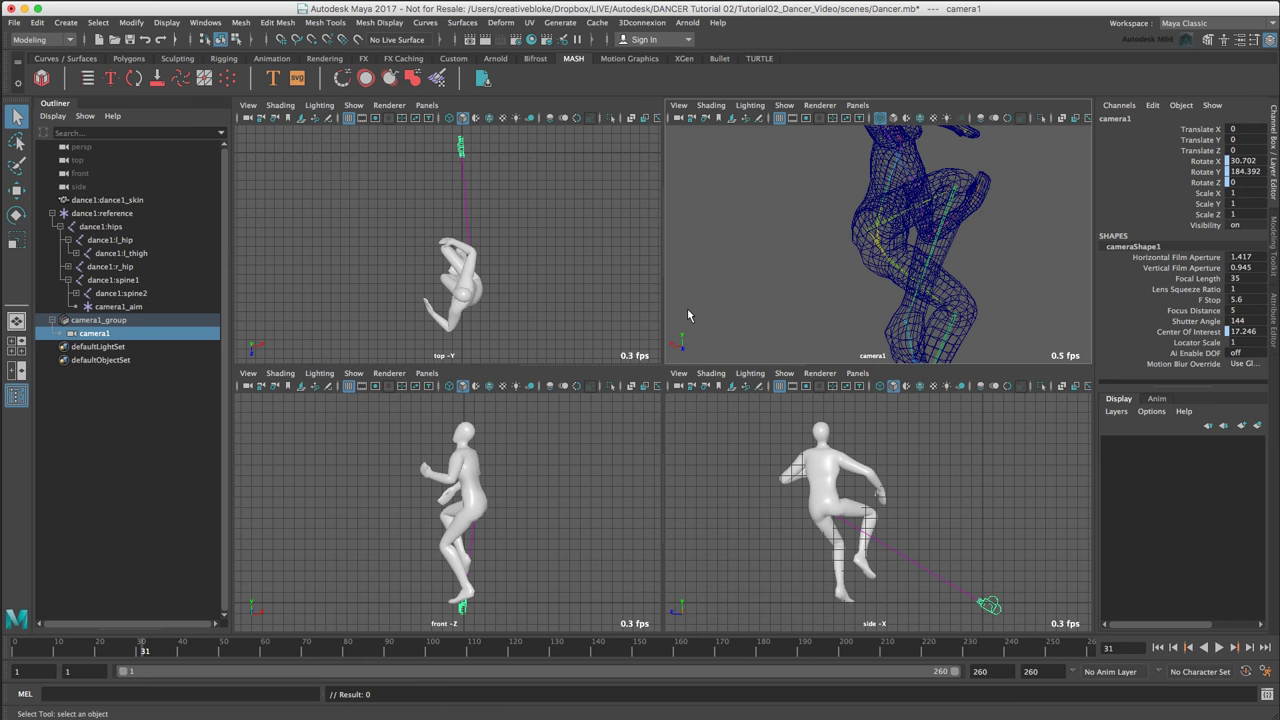
Move camera1 back to Z -30.802 and up to Y 8.989 to frame the dancer.
key("w")
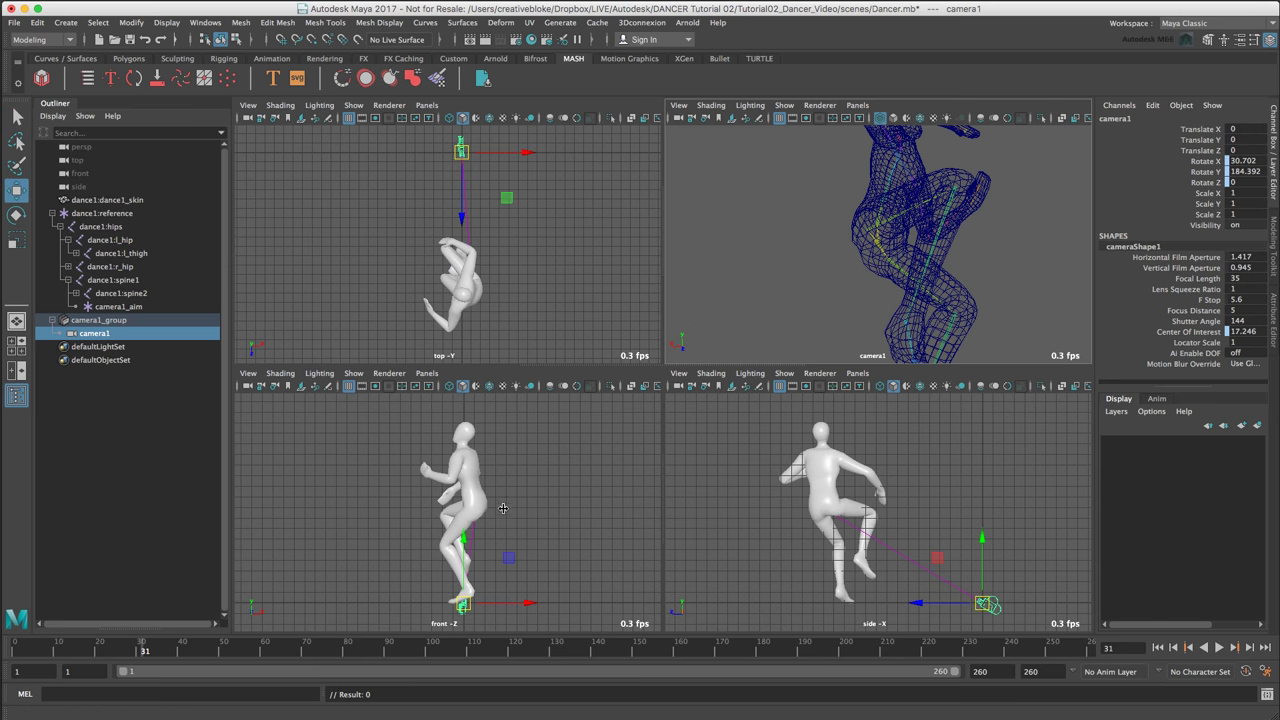
scroll(502, 512, "down", 4)
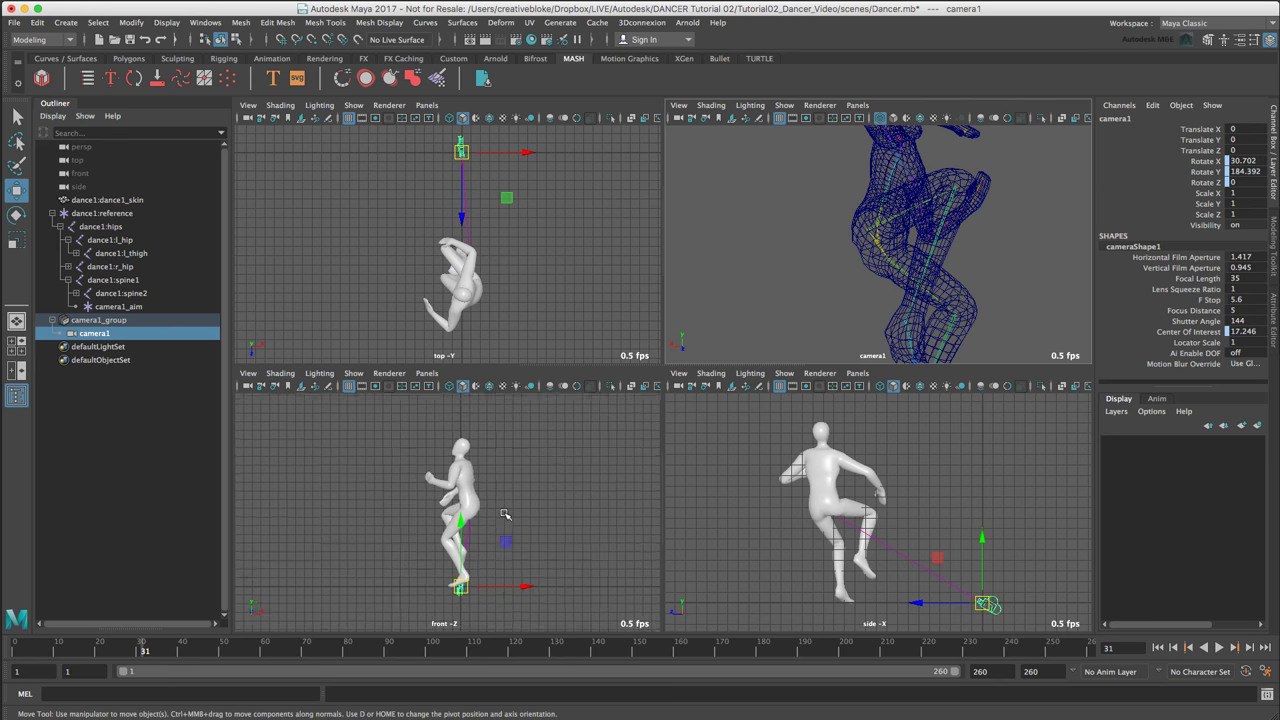
scroll(536, 232, "down", 3)
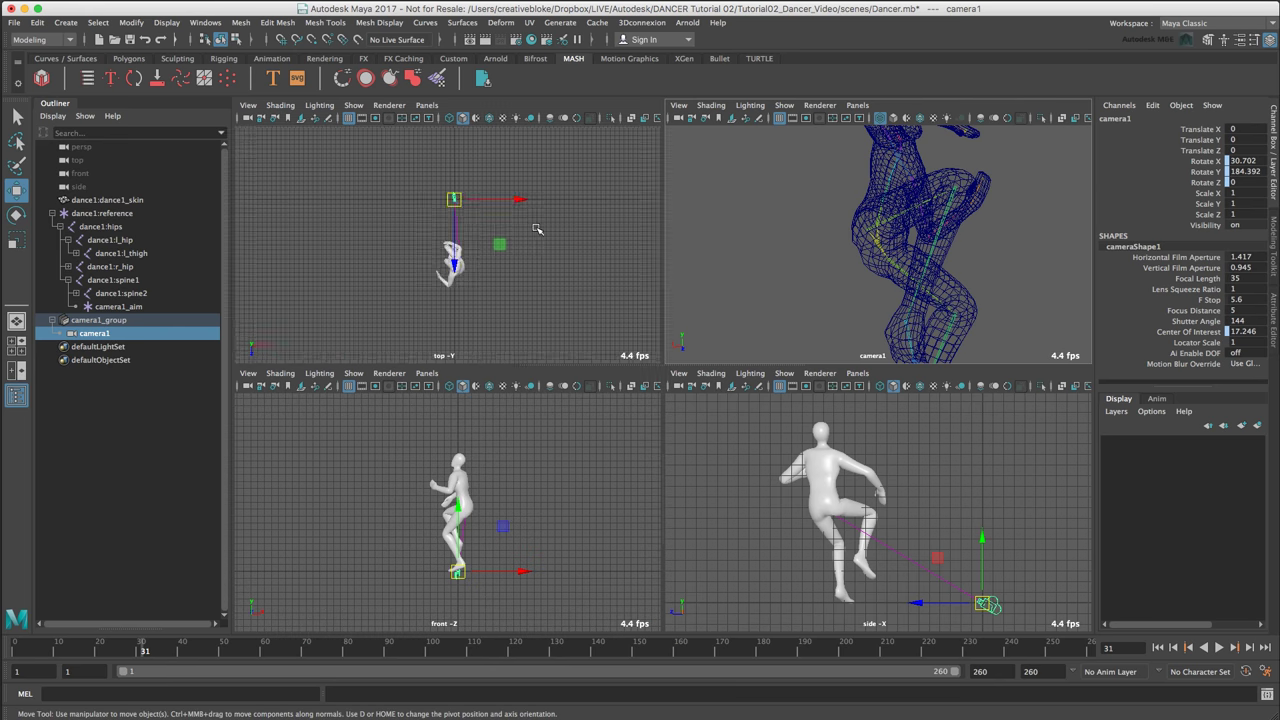
left_click_drag(453, 277, 453, 152)
scroll(980, 563, "down", 5)
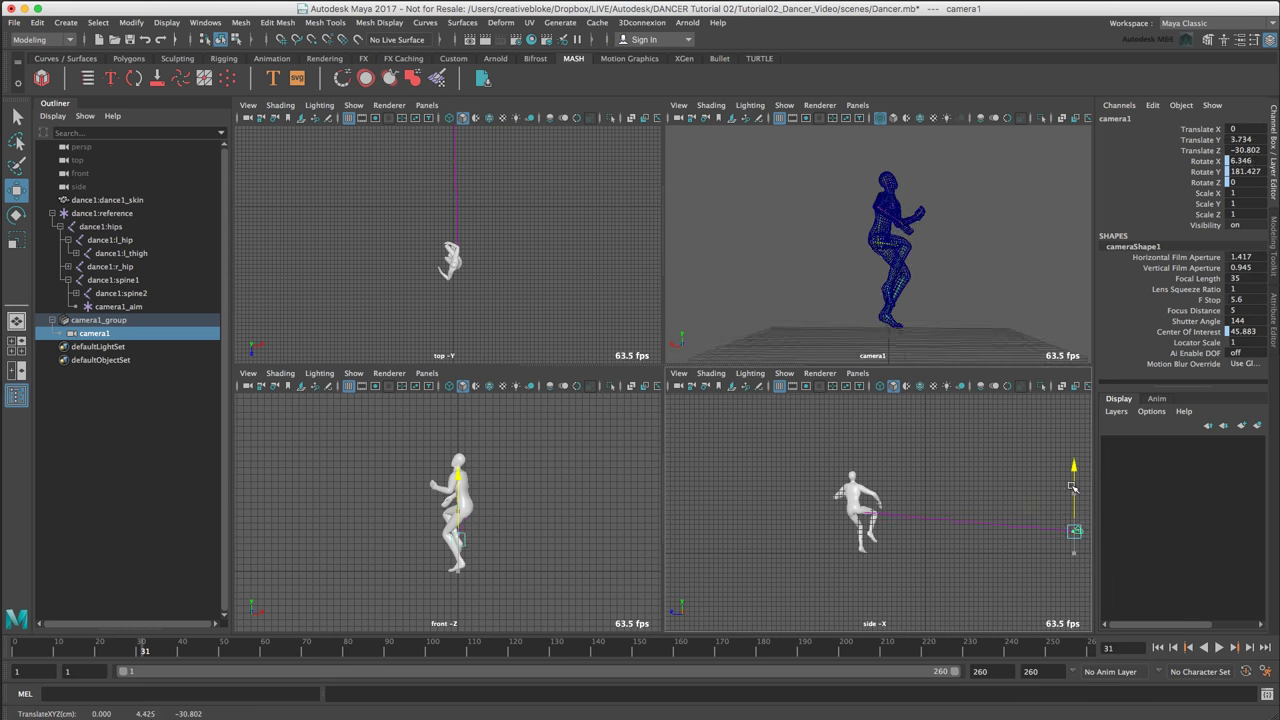
left_click_drag(1077, 518, 1071, 476)
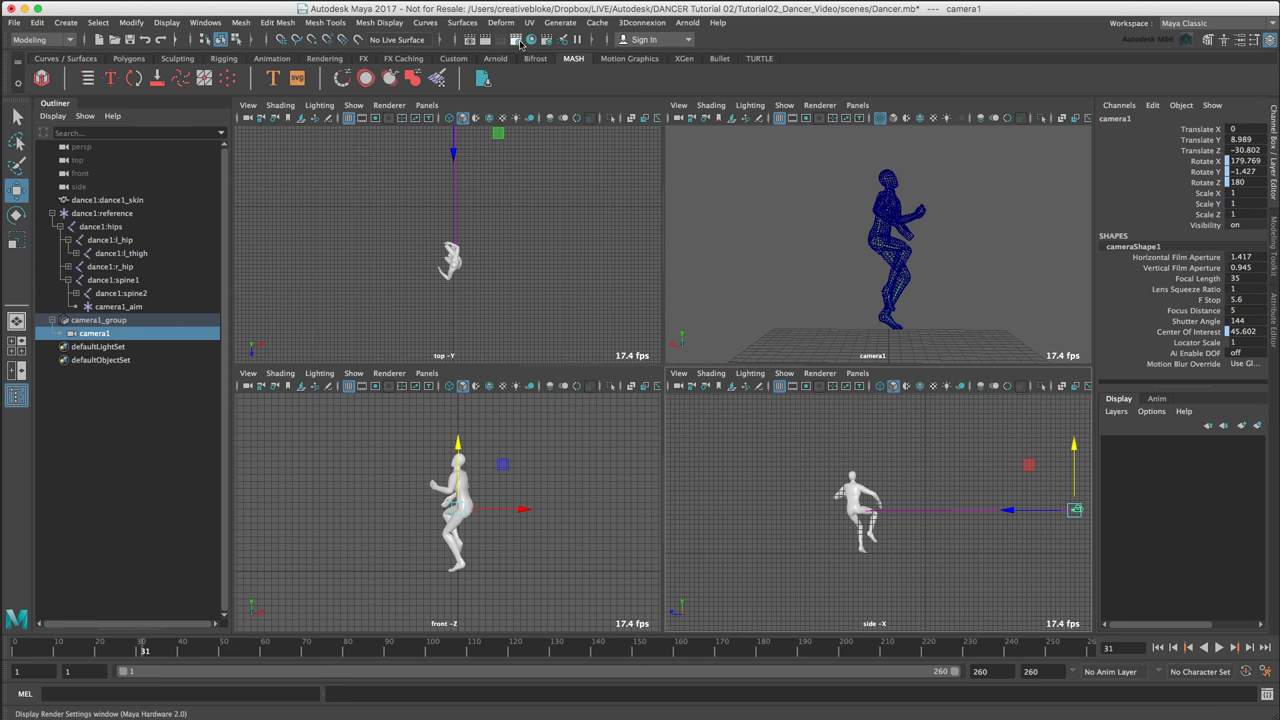
Set the Render Settings image size preset to HD 1080.
left_click(521, 44)
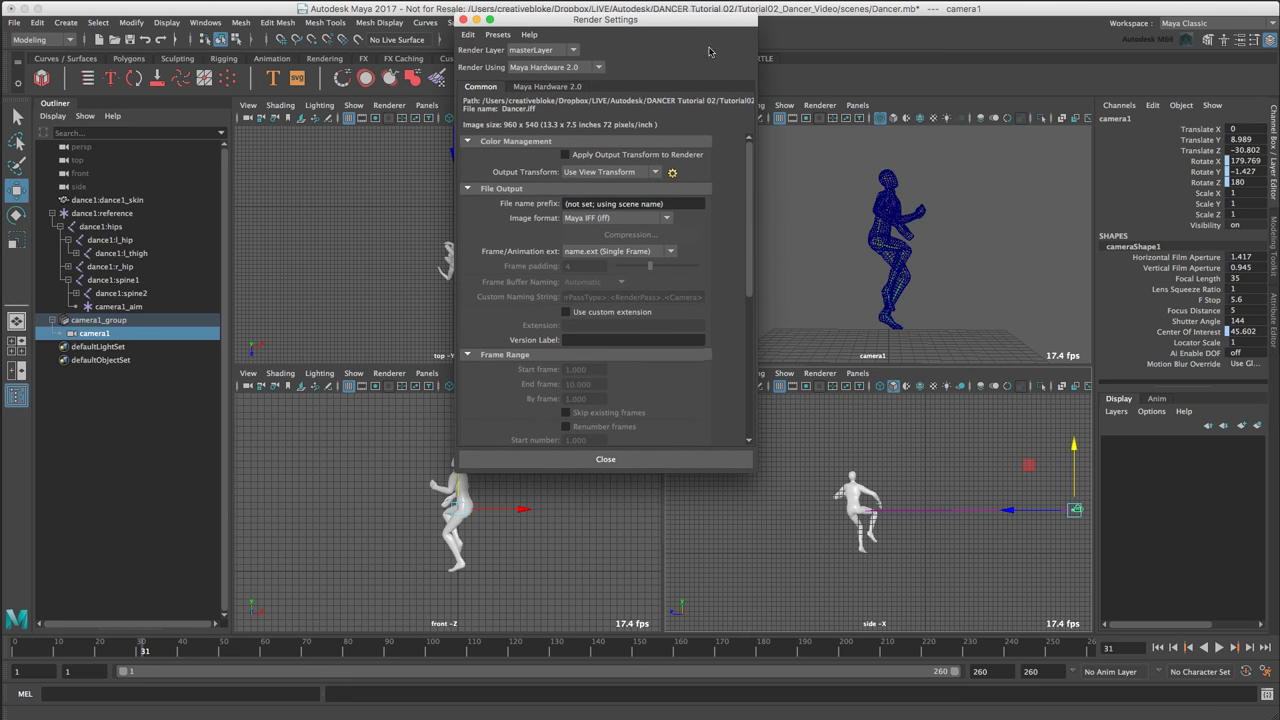
left_click_drag(753, 278, 753, 407)
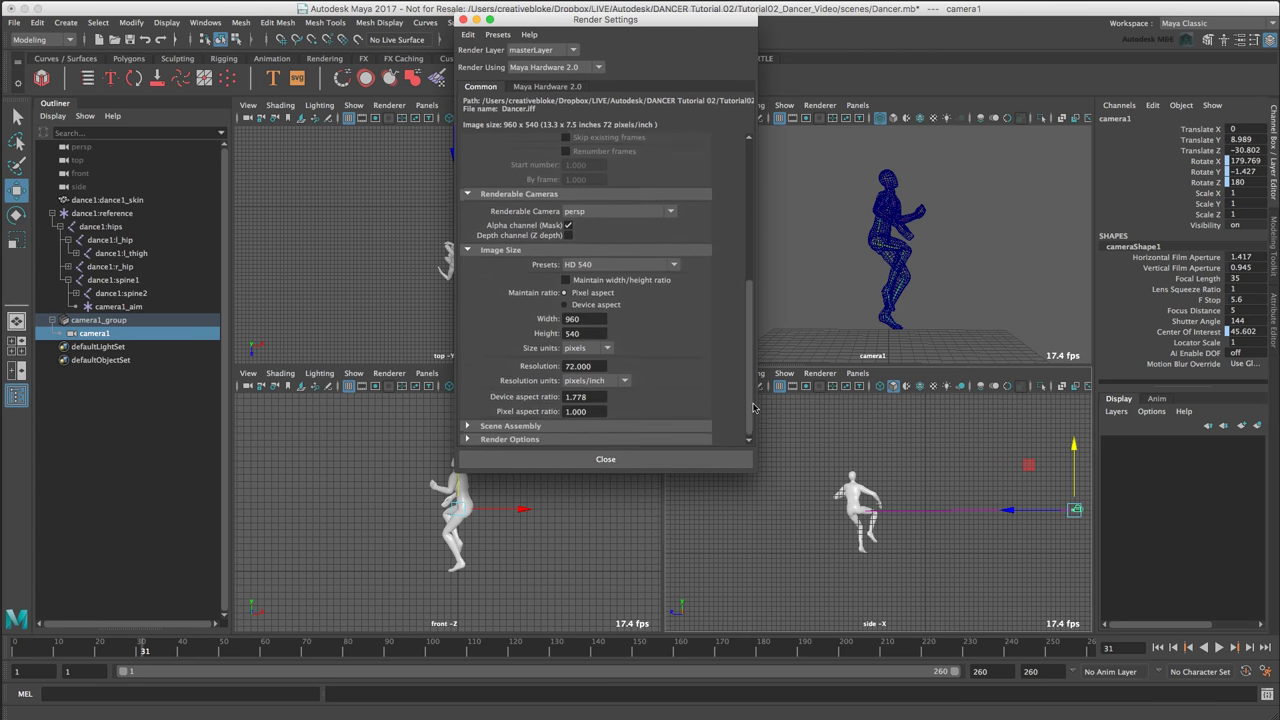
left_click(601, 263)
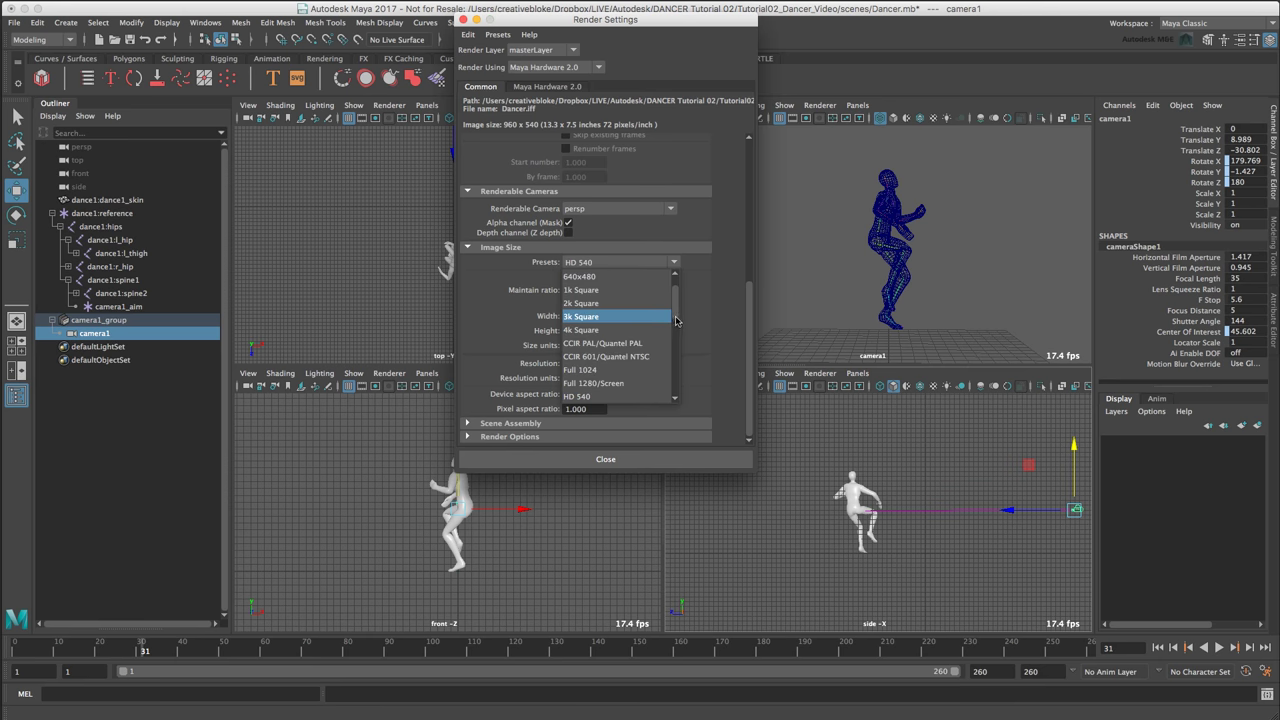
scroll(676, 320, "down", 3)
left_click(600, 330)
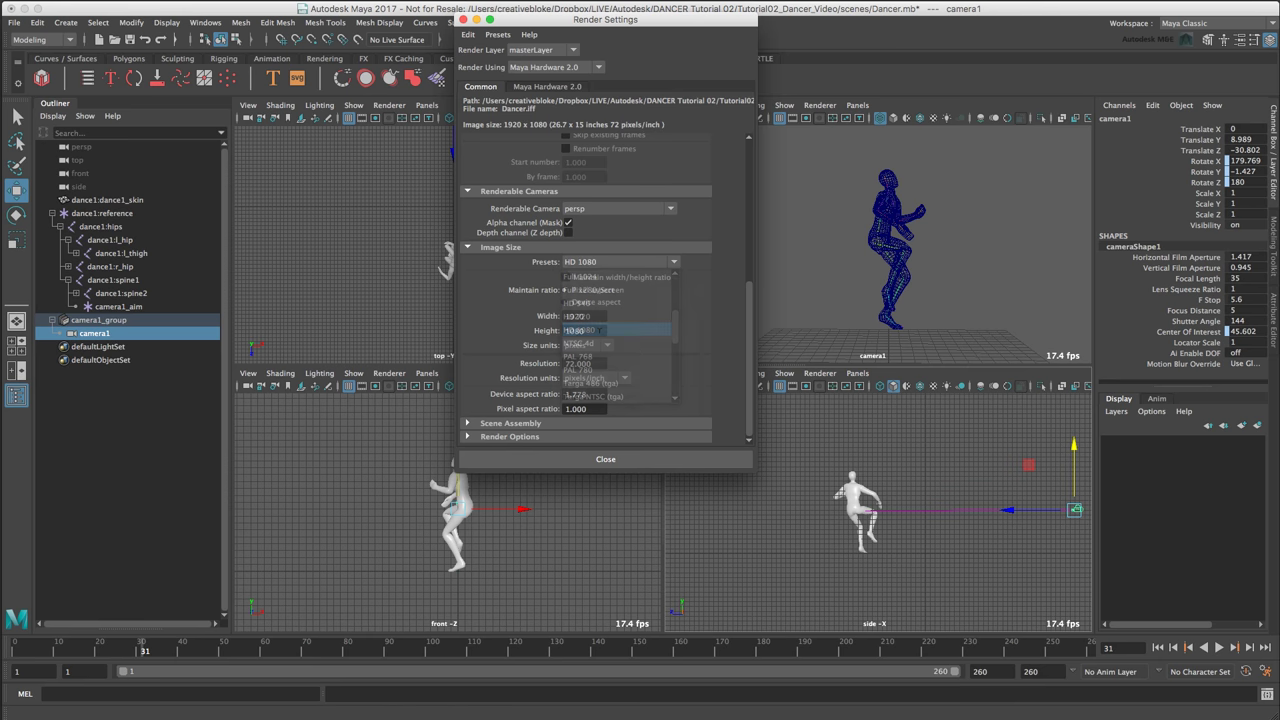
left_click(618, 459)
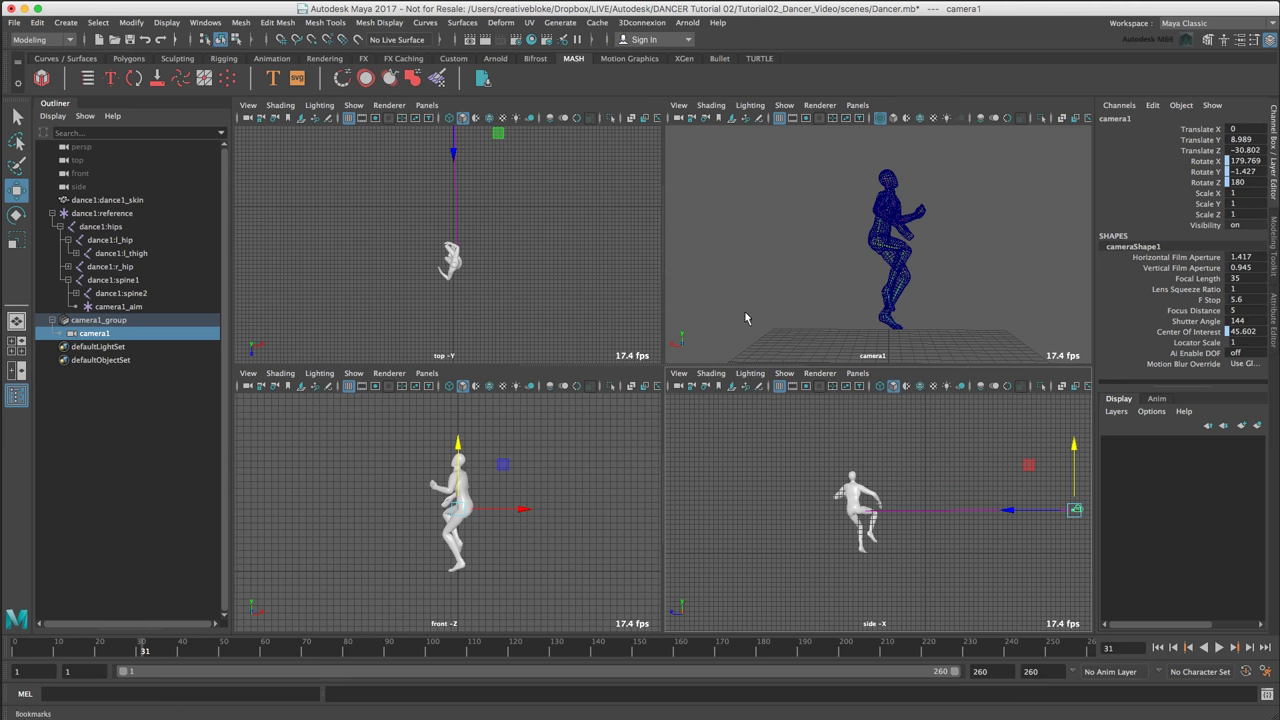
Turn on camera1's resolution gate, deselect, and maximize the camera1 panel.
left_click(681, 106)
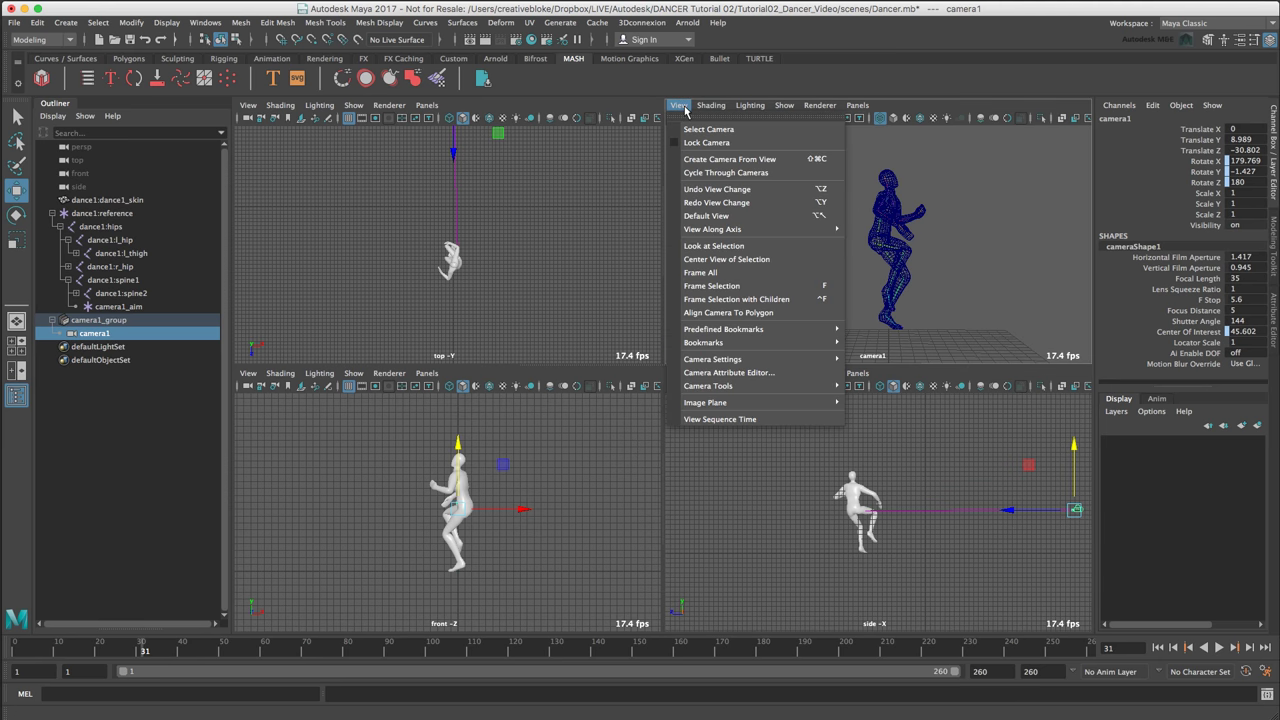
mouse_move(754, 359)
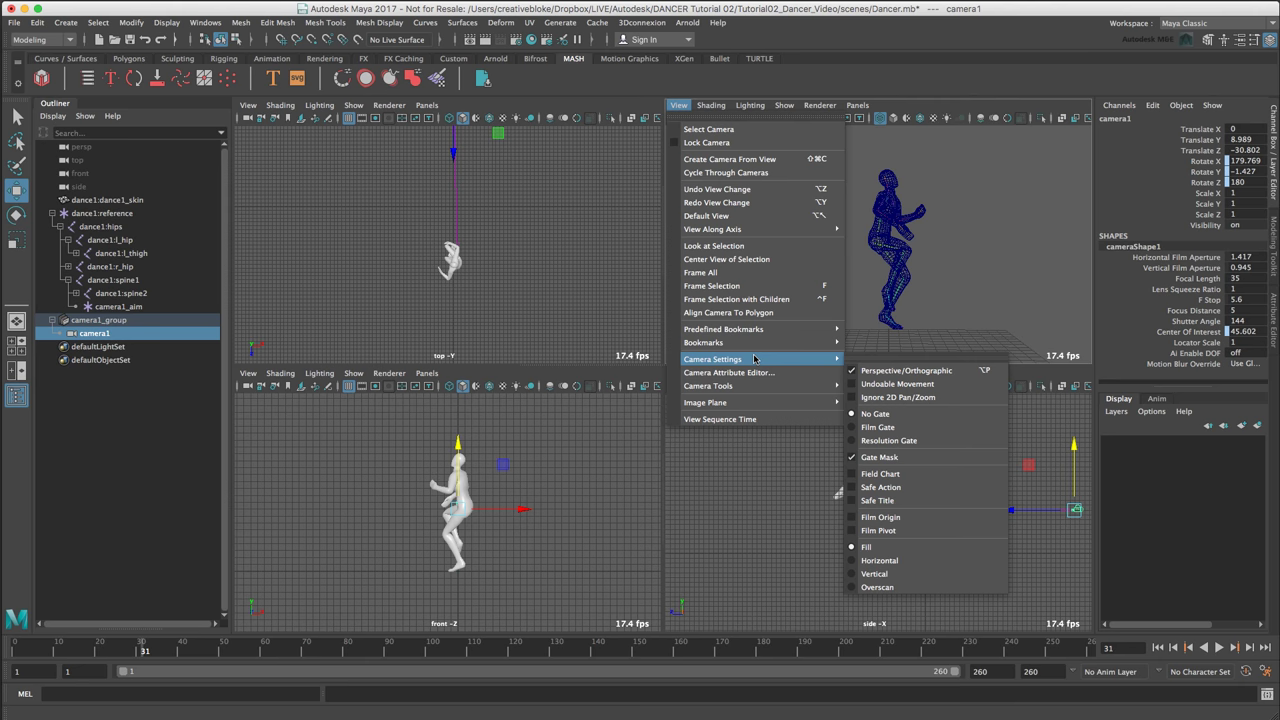
left_click(910, 439)
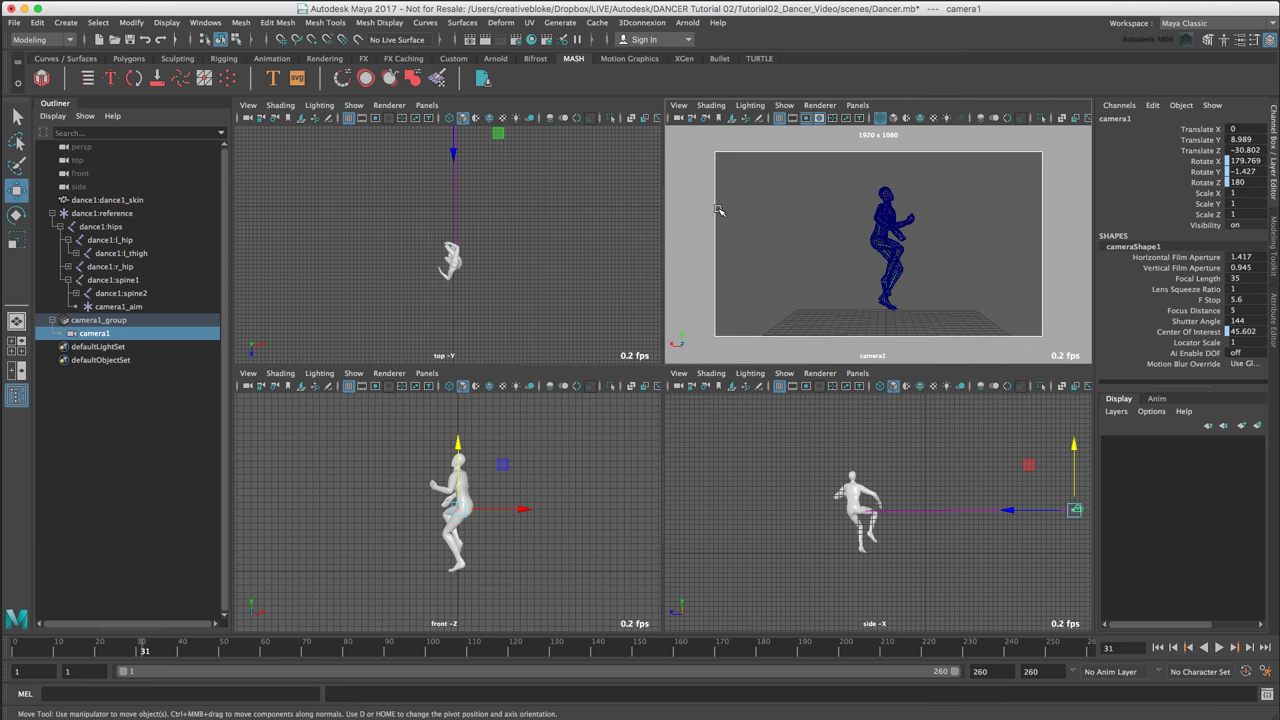
left_click(703, 335)
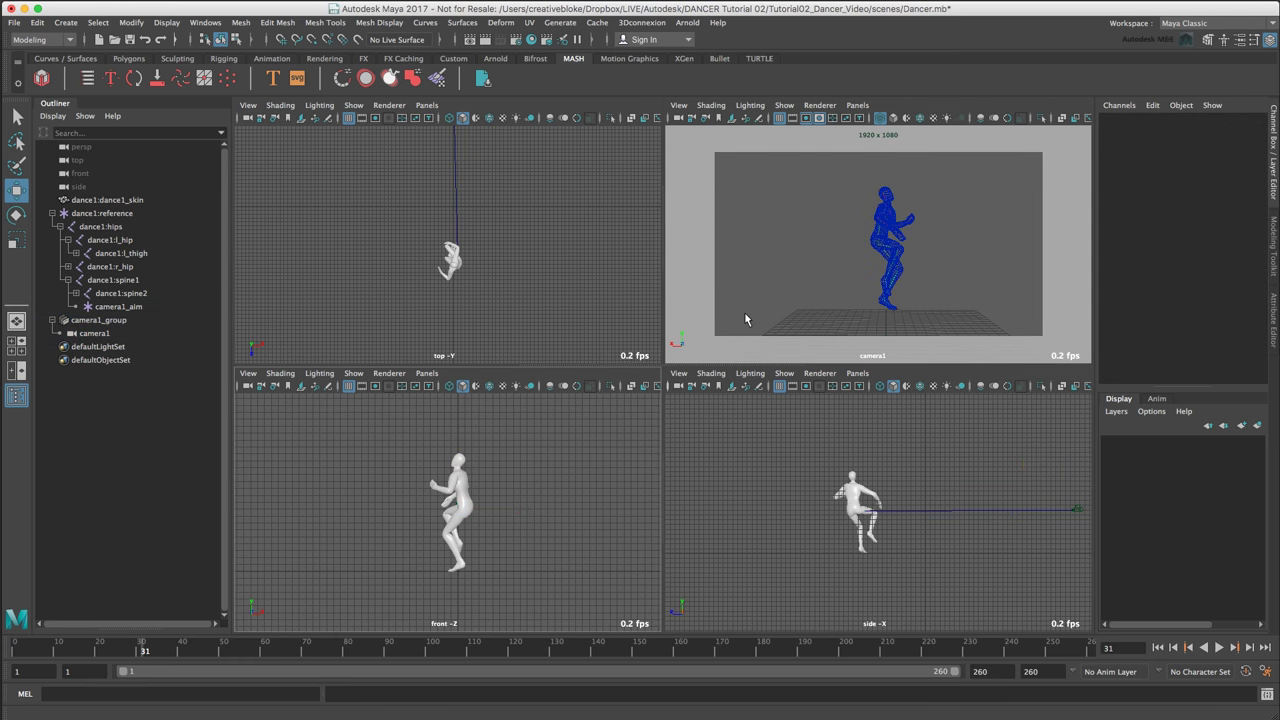
key("space")
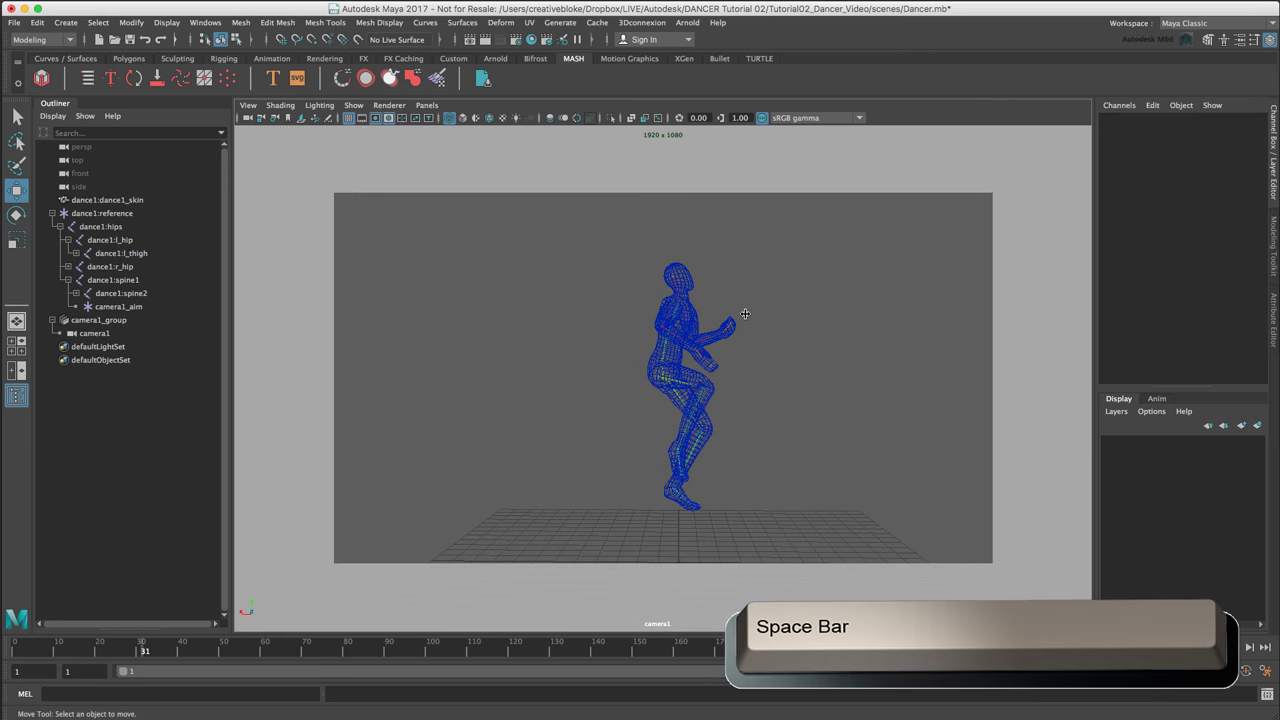
Apply Smooth Shade All in the camera1 panel and play the dance forward.
left_click(280, 105)
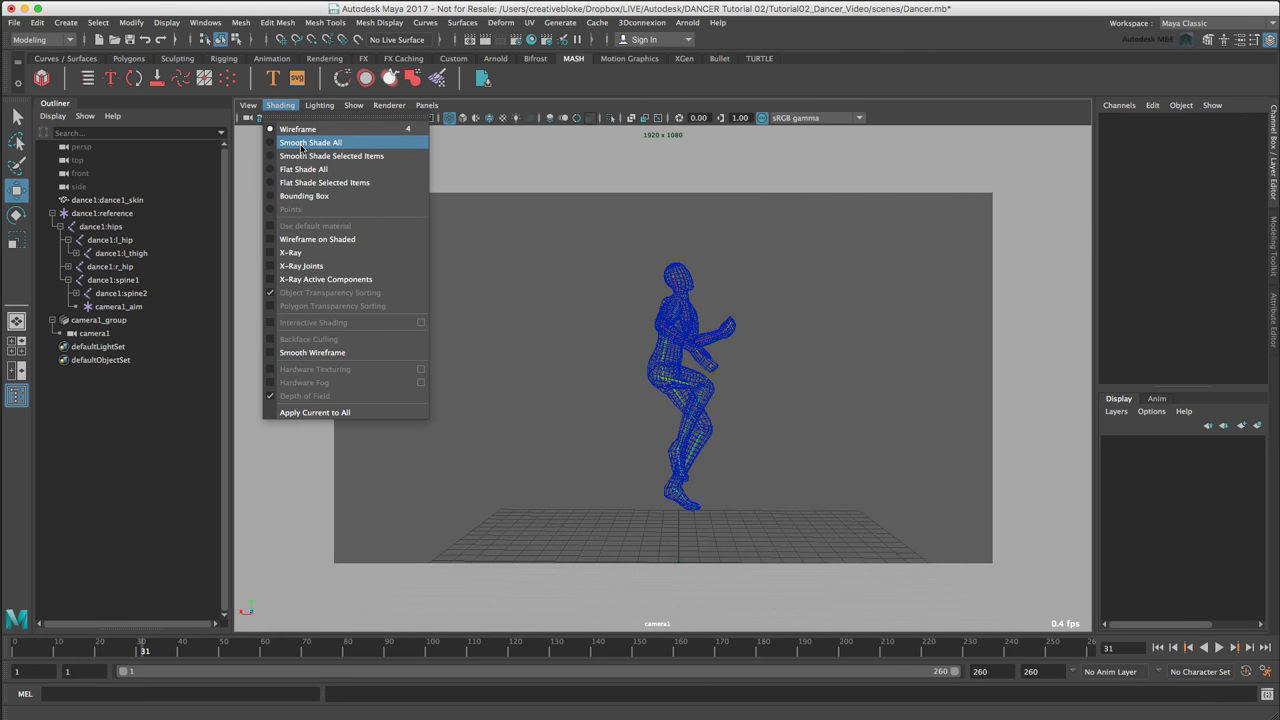
left_click(310, 142)
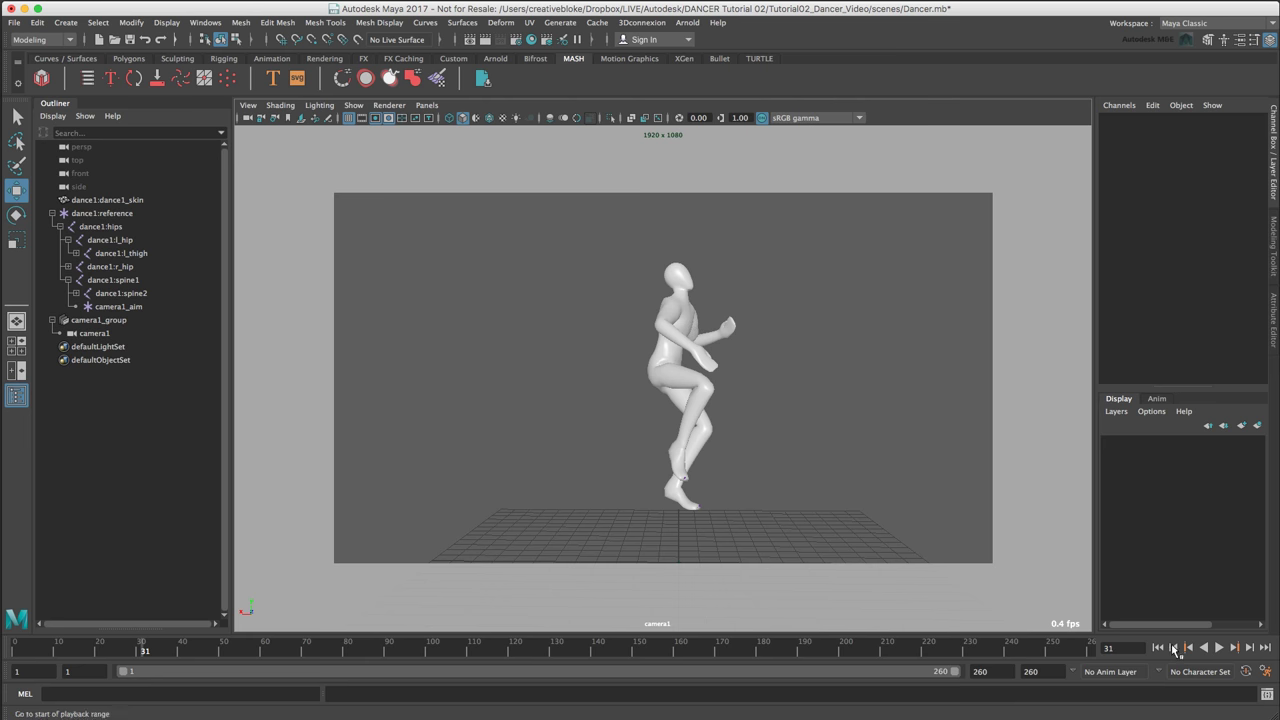
left_click(1218, 648)
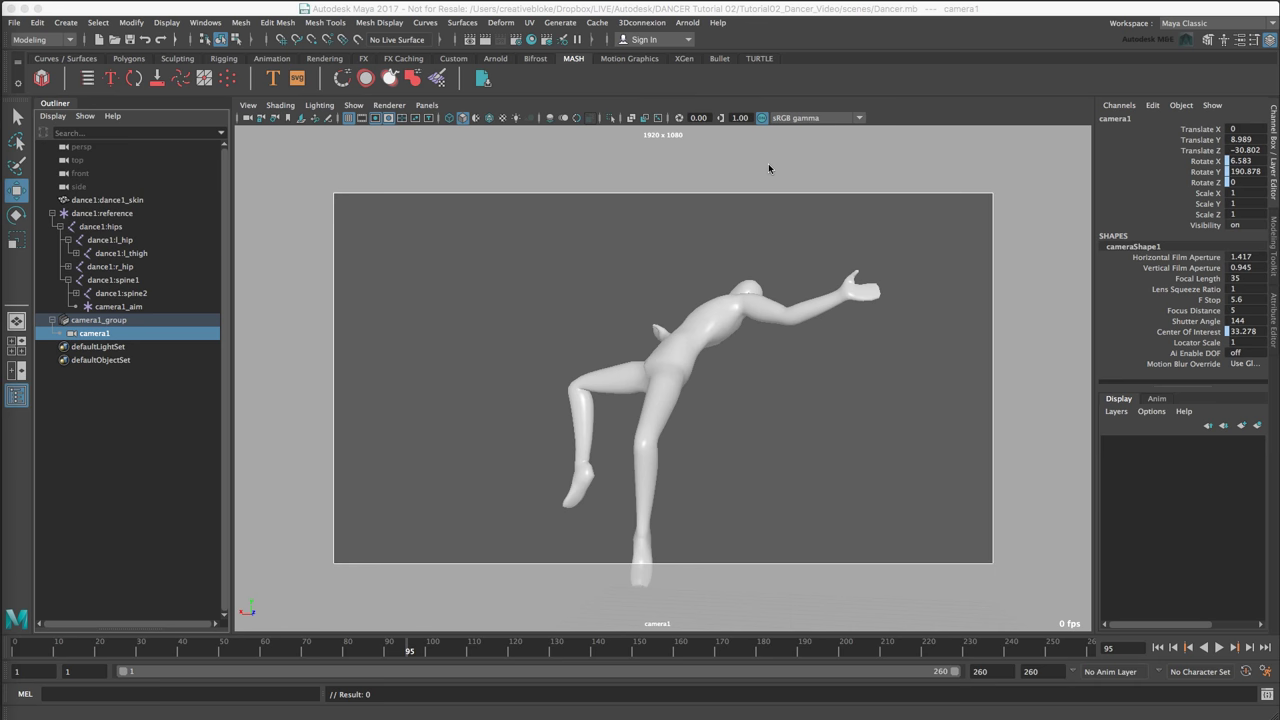
Dock the Node Editor below the viewport, size it to show both camera nodes, and collapse it.
left_click(204, 23)
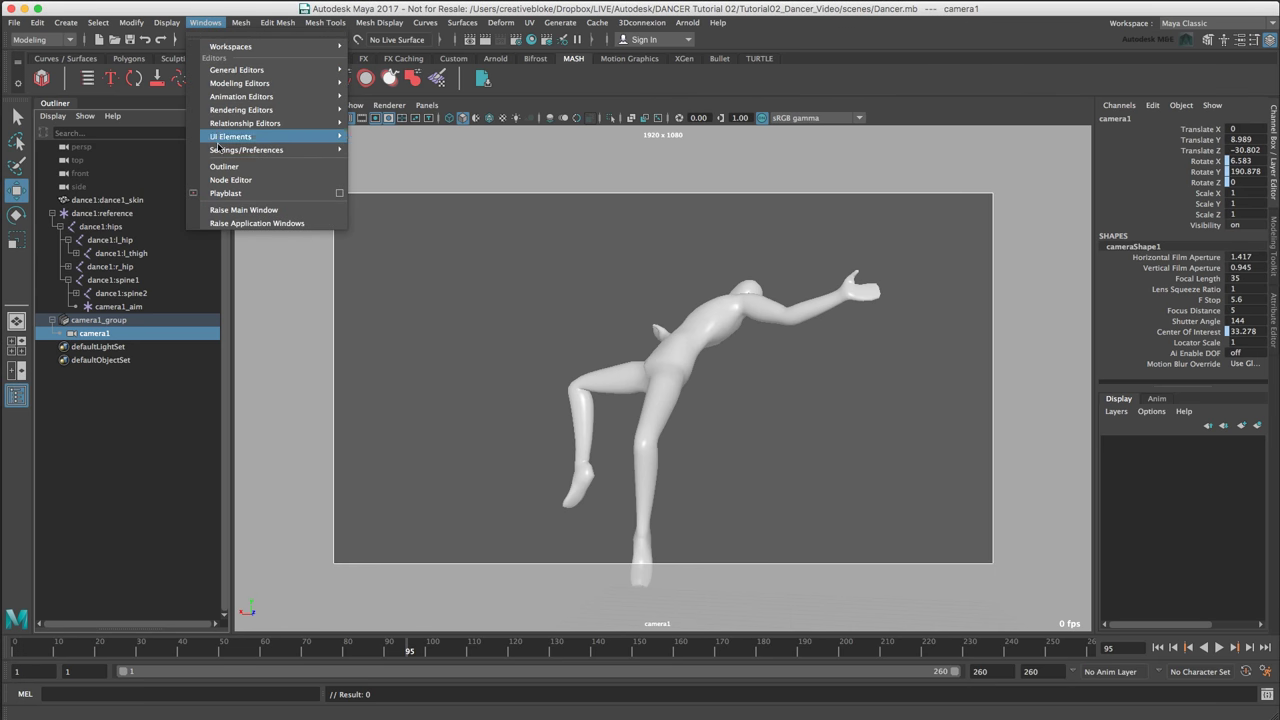
left_click(233, 181)
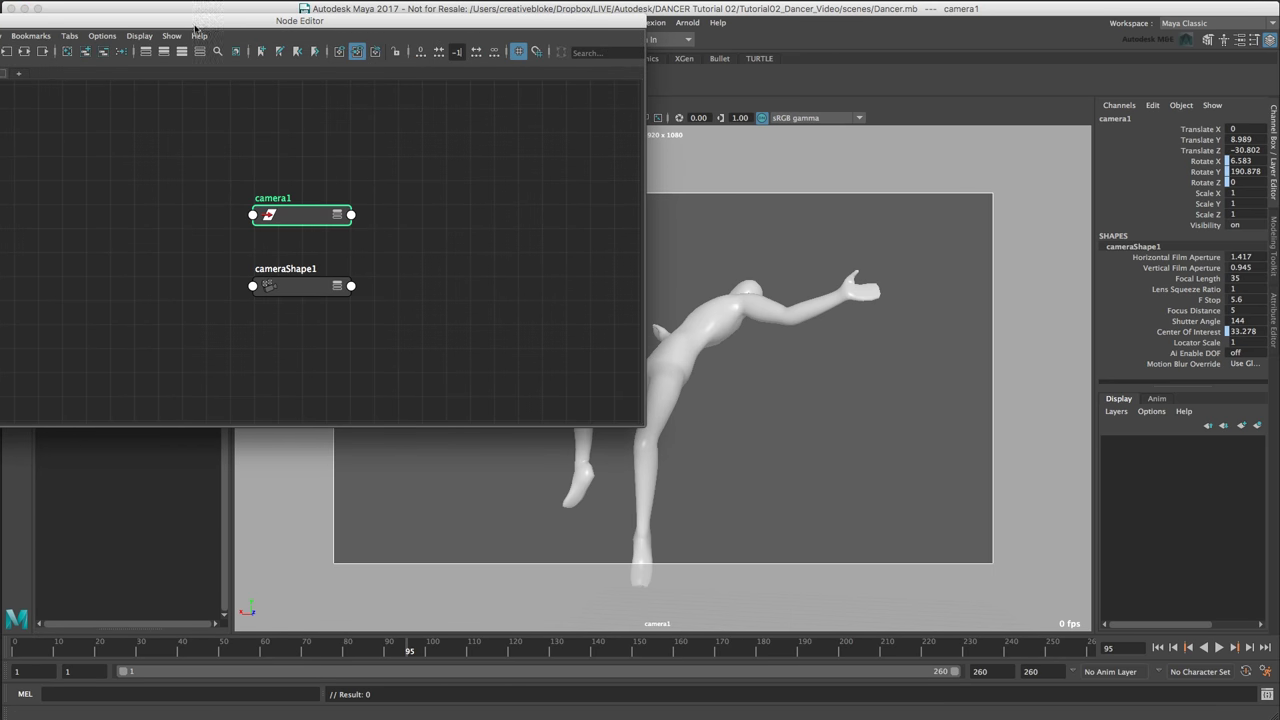
left_click_drag(197, 28, 288, 638)
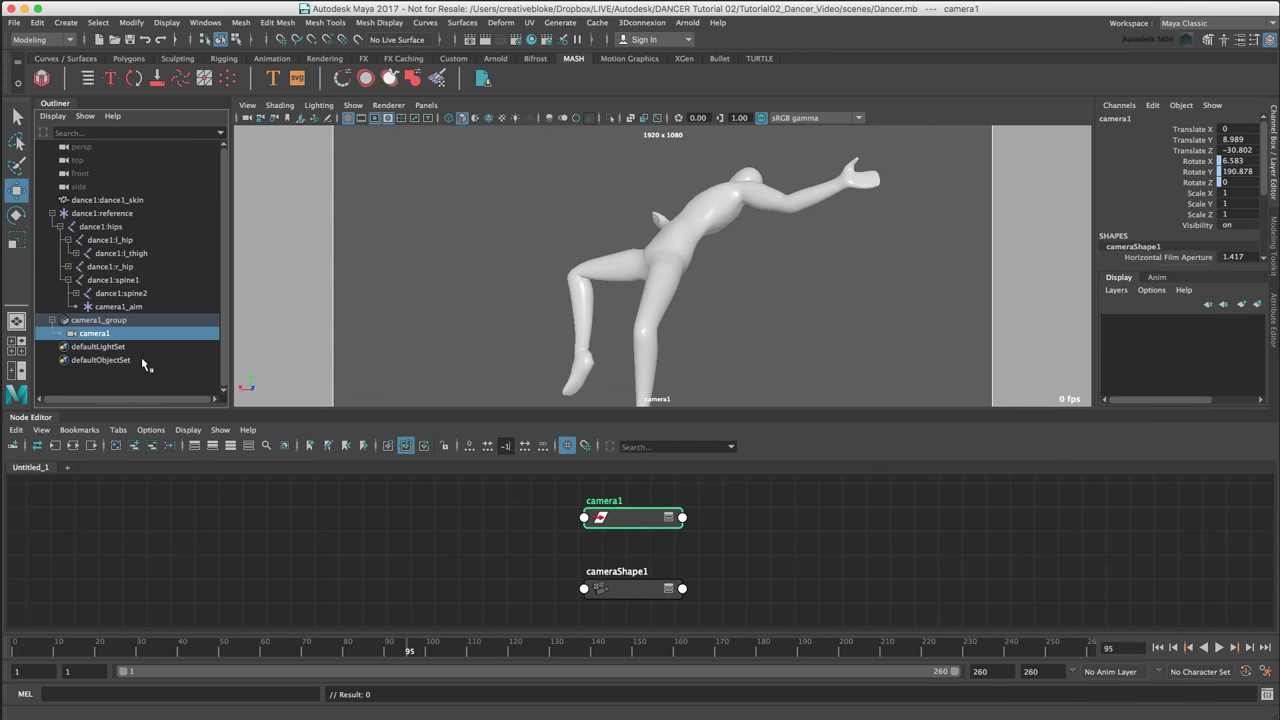
left_click(31, 419)
left_click(44, 629)
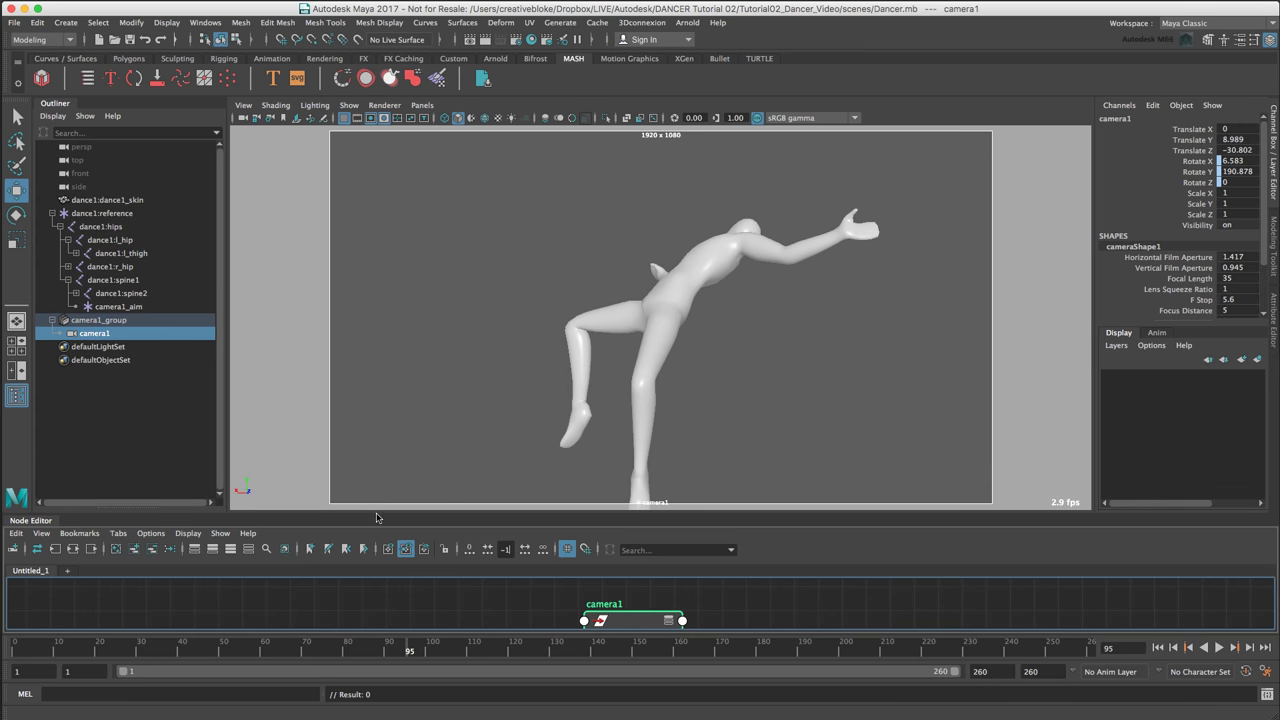
left_click_drag(375, 511, 378, 424)
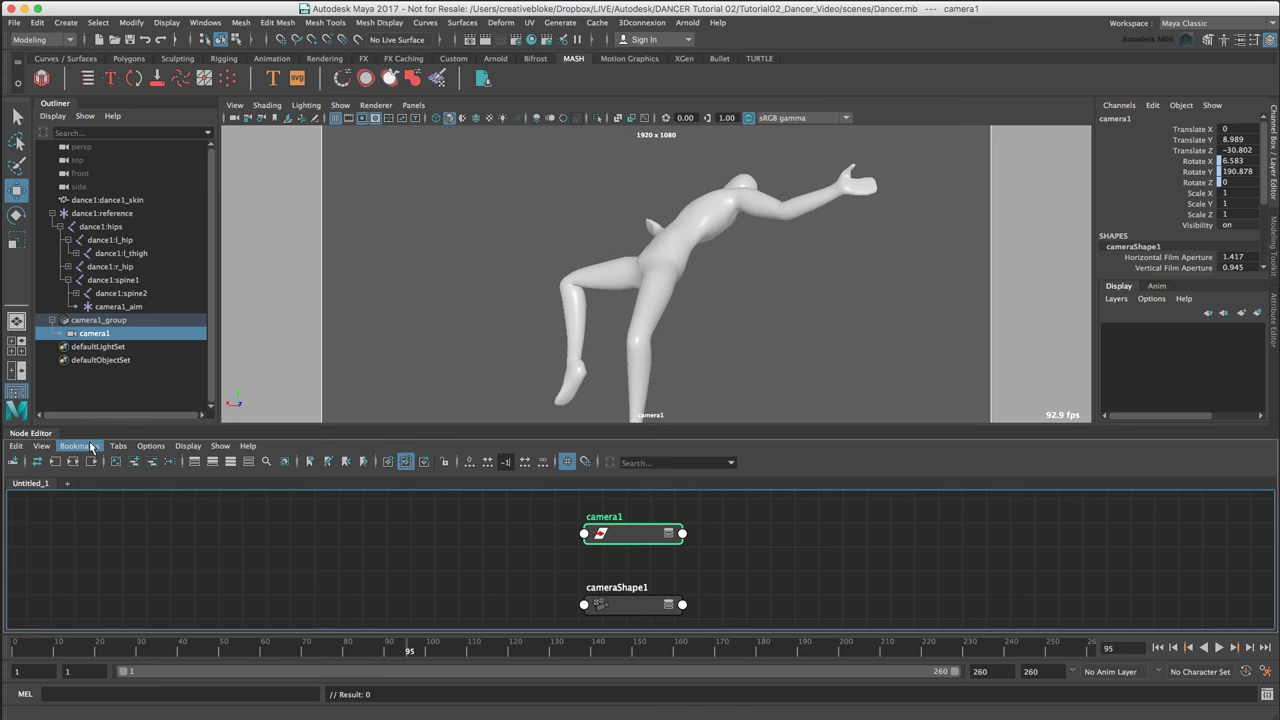
left_click(40, 432)
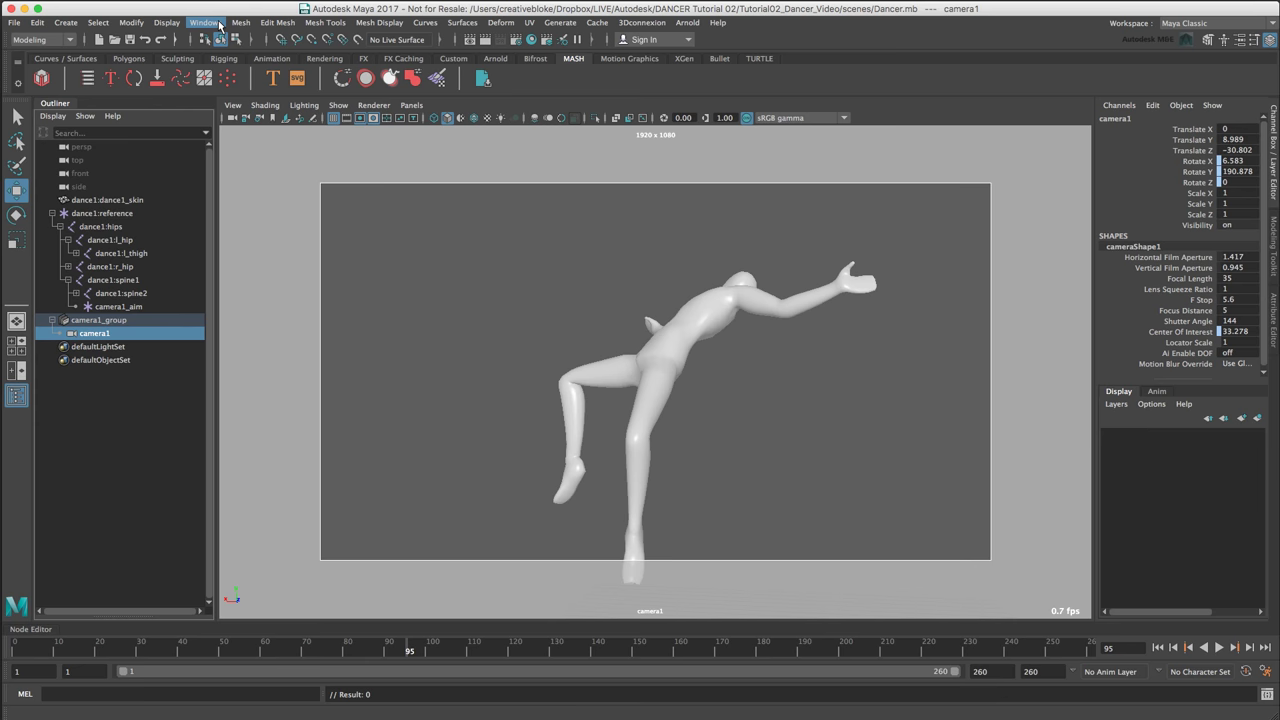
left_click(54, 105)
left_click(36, 120)
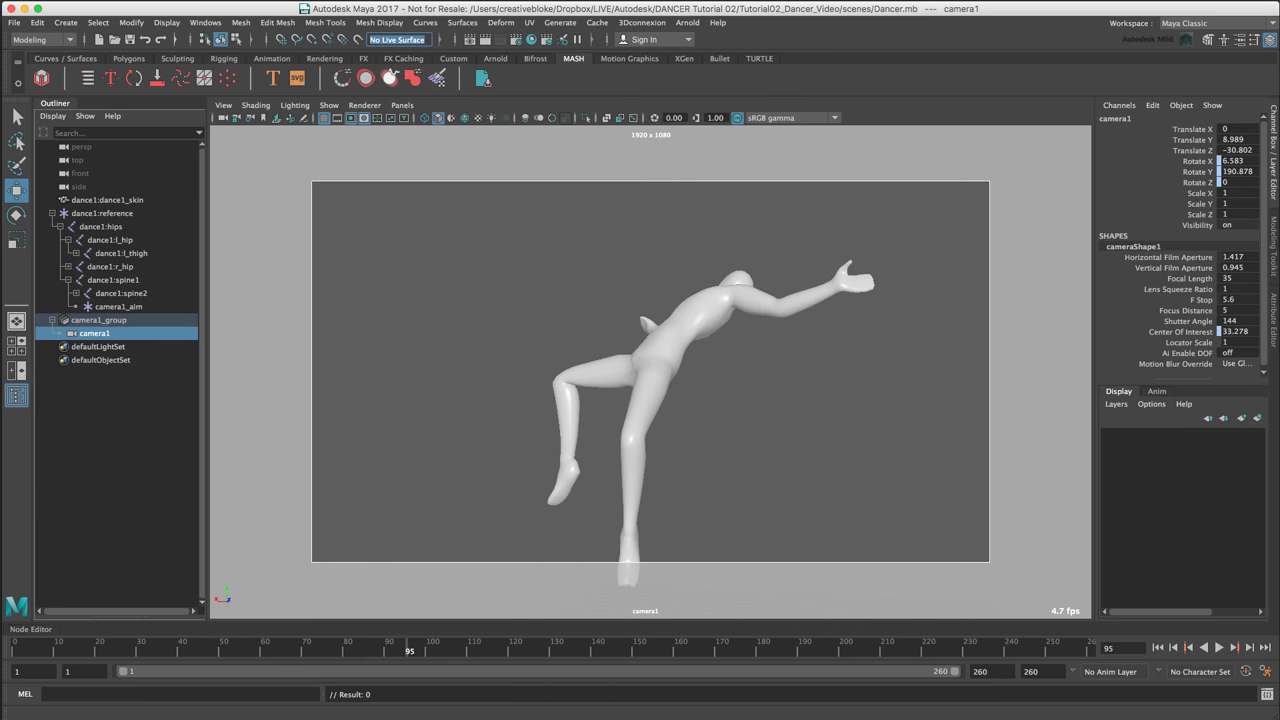
left_click(45, 630)
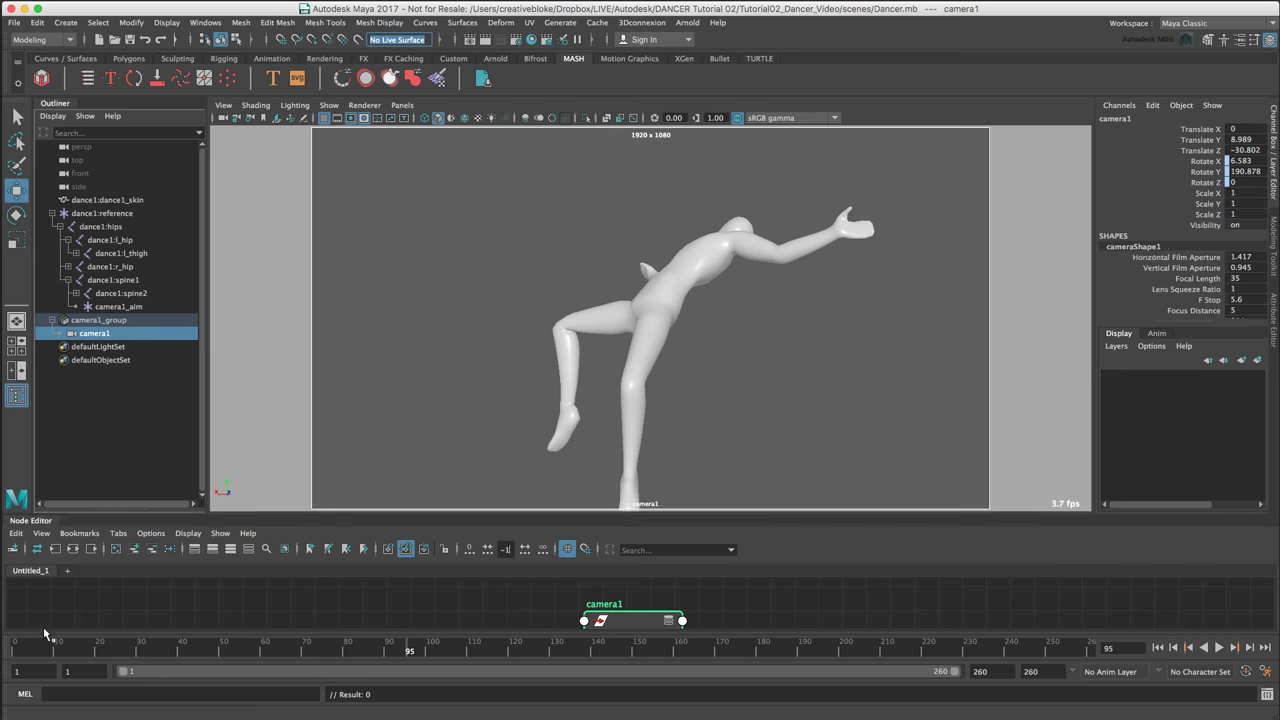
left_click(40, 520)
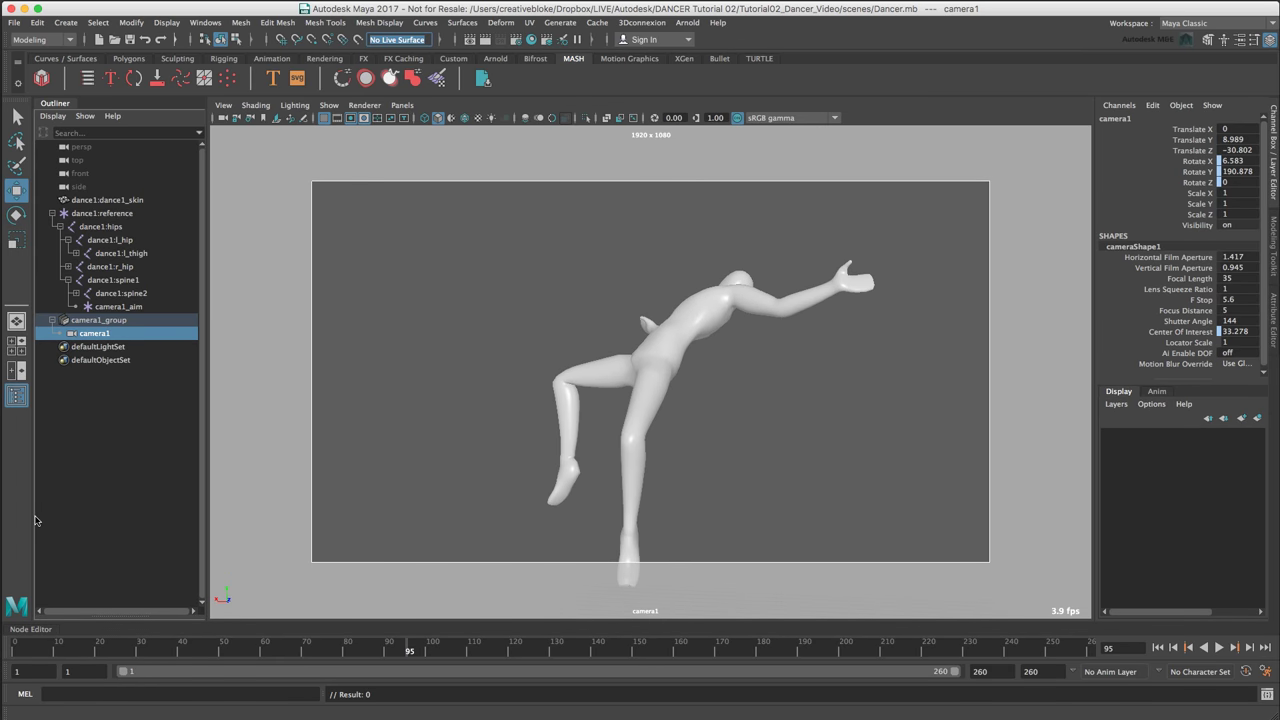
Dock the MASH Editor to the right of the viewport and collapse it.
left_click(87, 85)
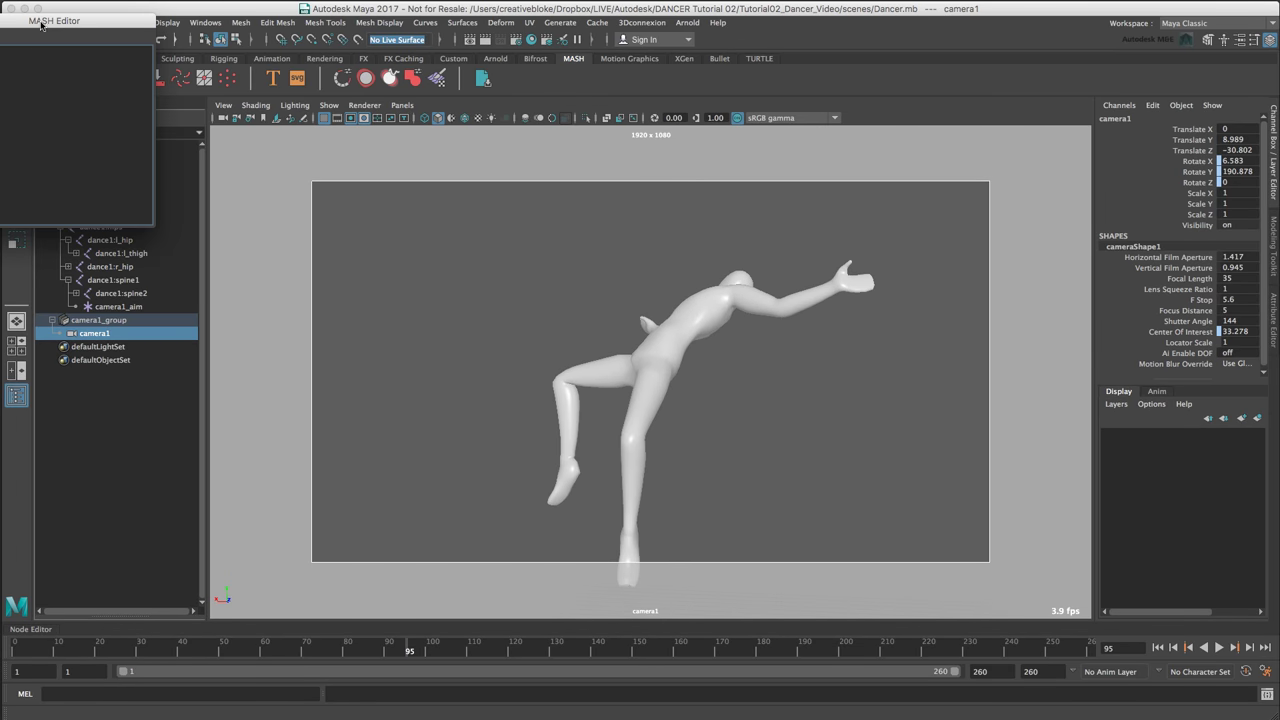
left_click_drag(54, 13, 1093, 150)
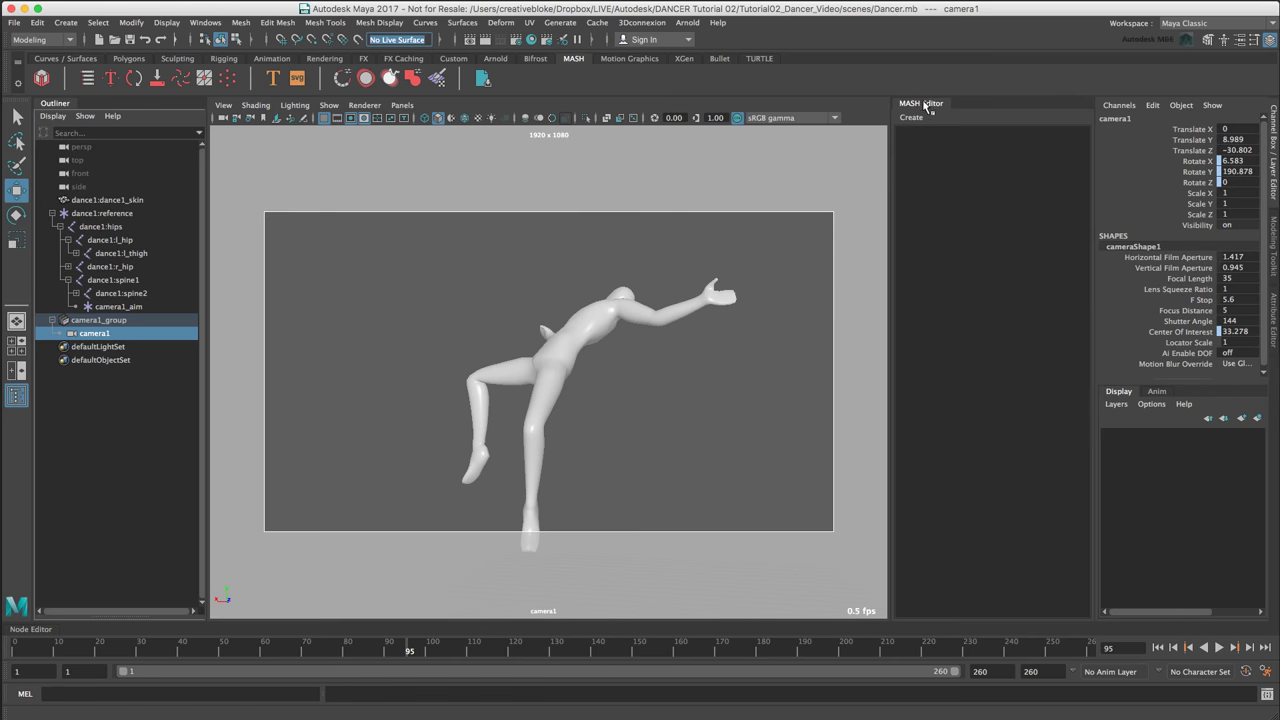
left_click(927, 105)
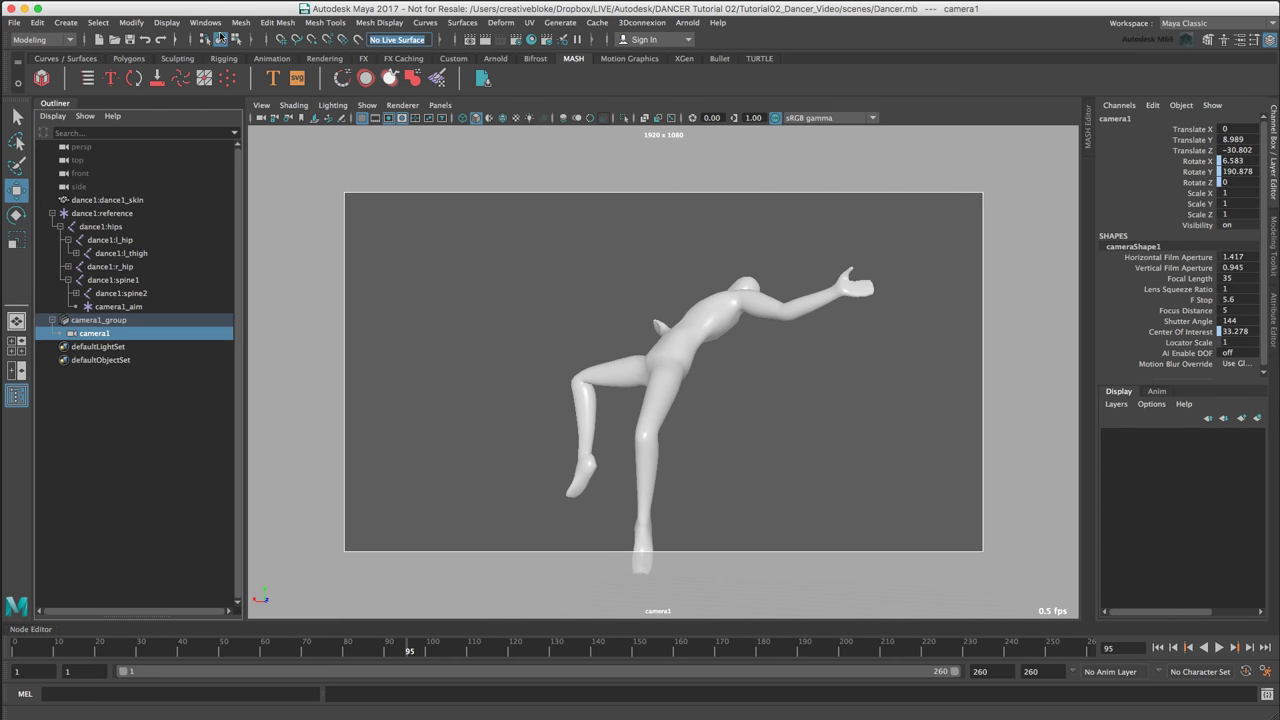
left_click(203, 23)
mouse_move(248, 50)
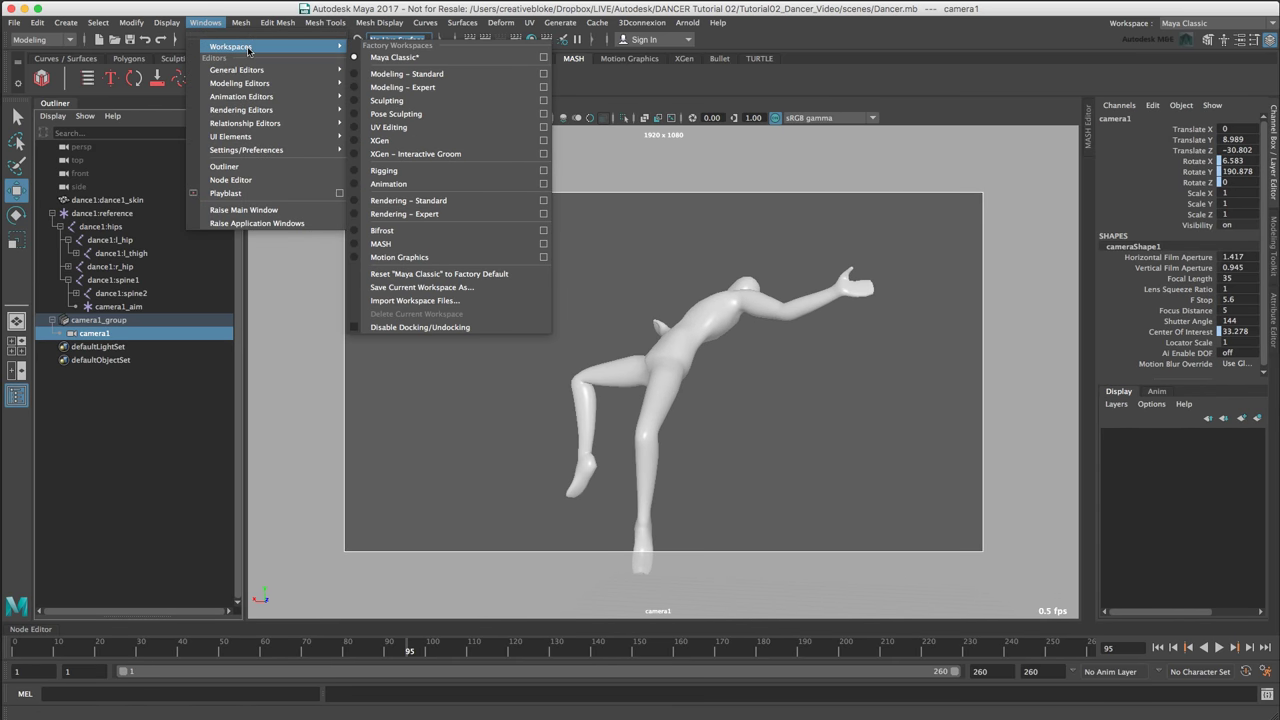
Save the current panel layout as a new custom workspace.
left_click(508, 288)
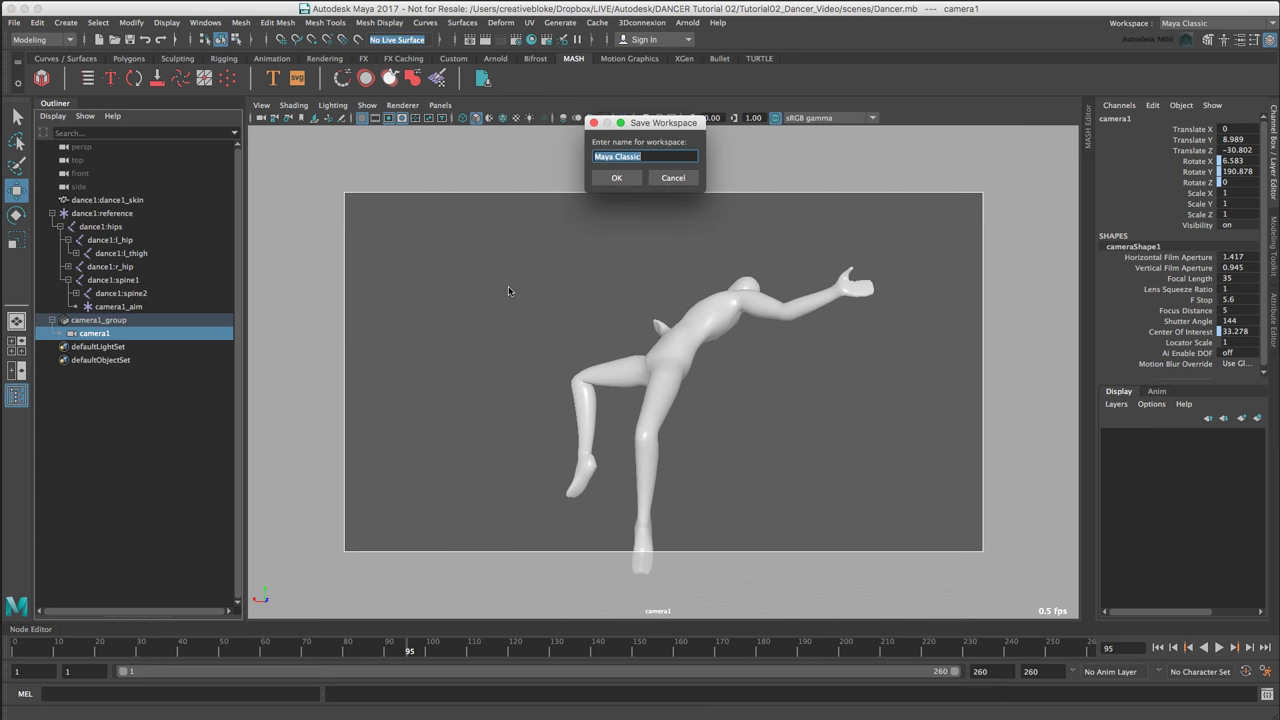
key("Right")
left_click(628, 180)
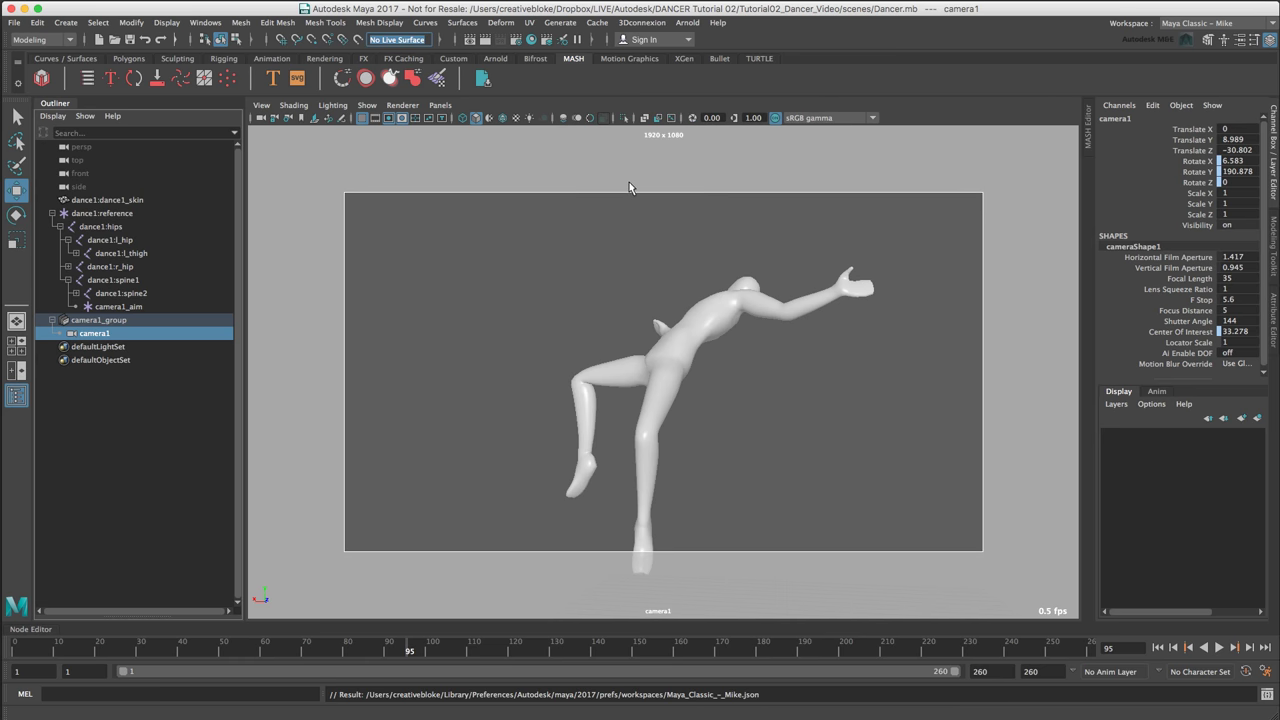
Switch to the Maya Classic workspace, then back to the saved custom workspace.
left_click(205, 22)
mouse_move(230, 47)
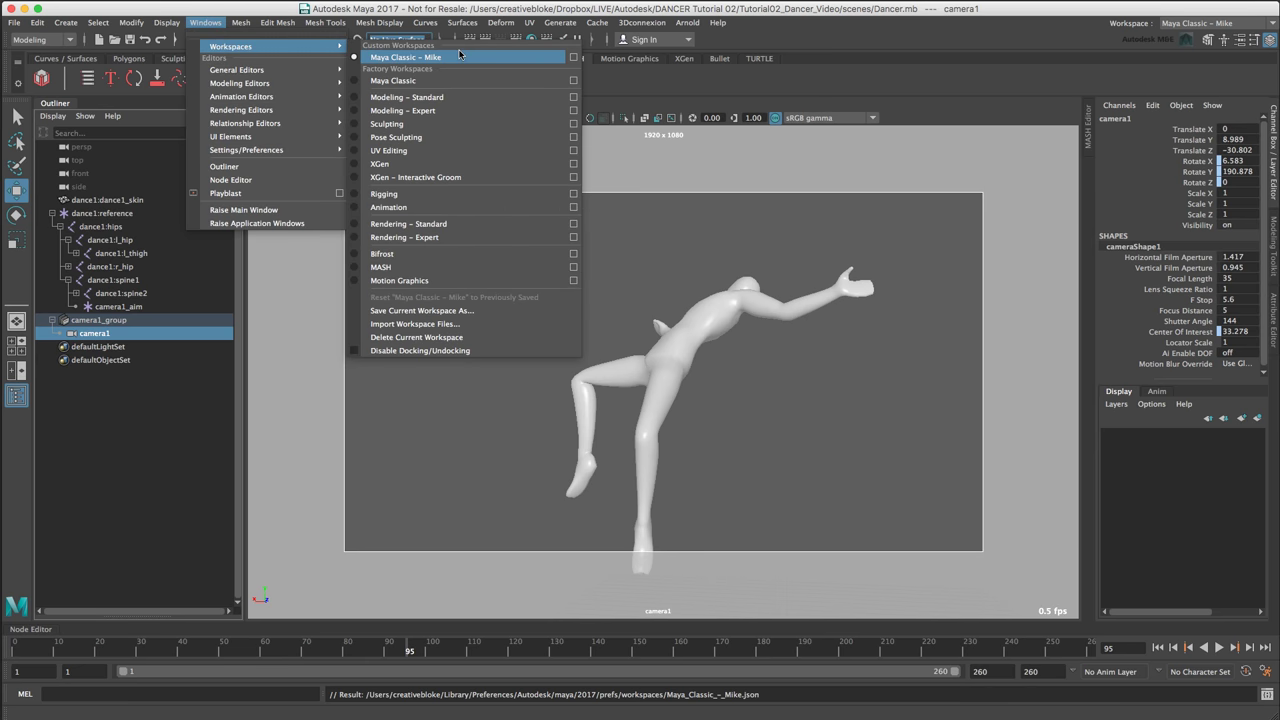
left_click(451, 81)
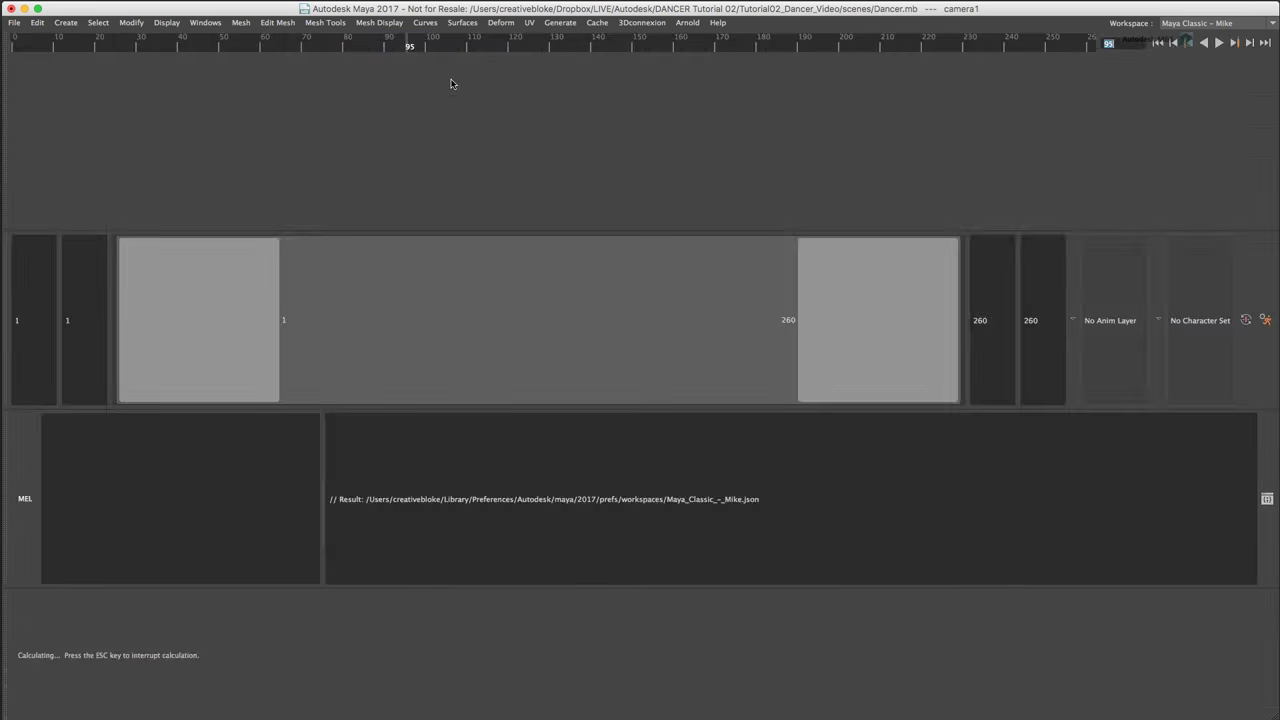
left_click(216, 24)
mouse_move(238, 52)
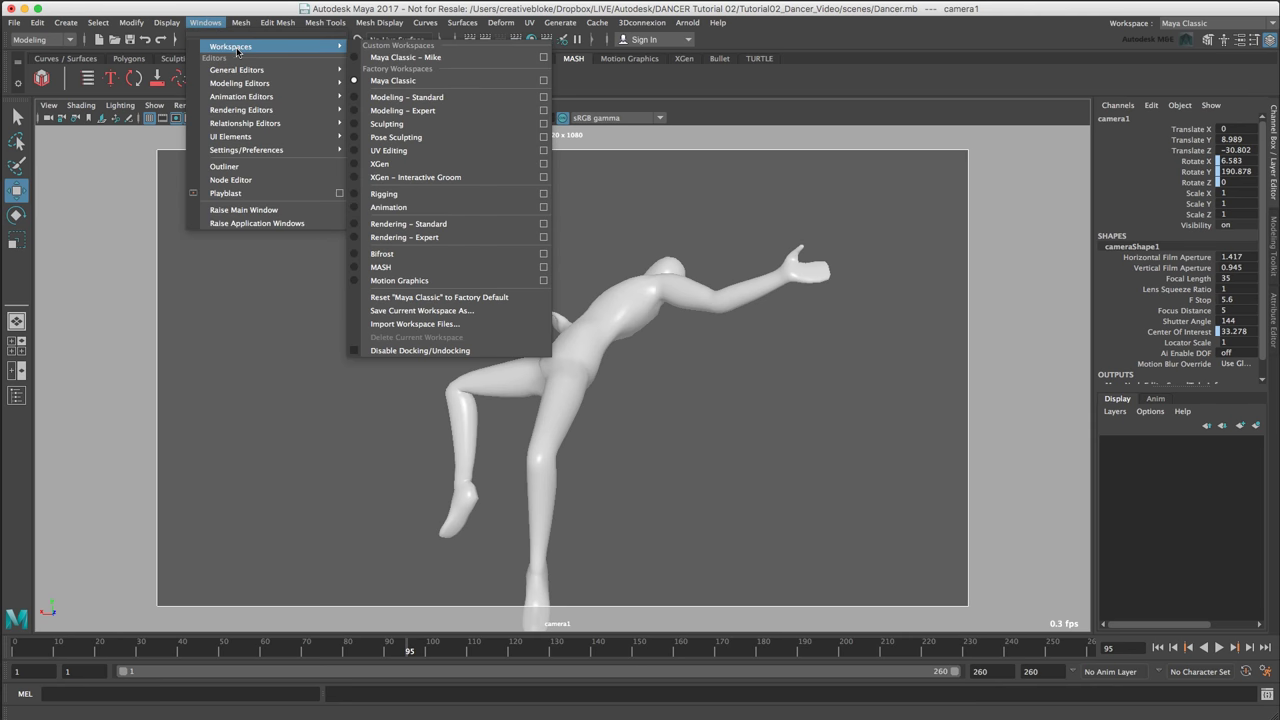
left_click(438, 57)
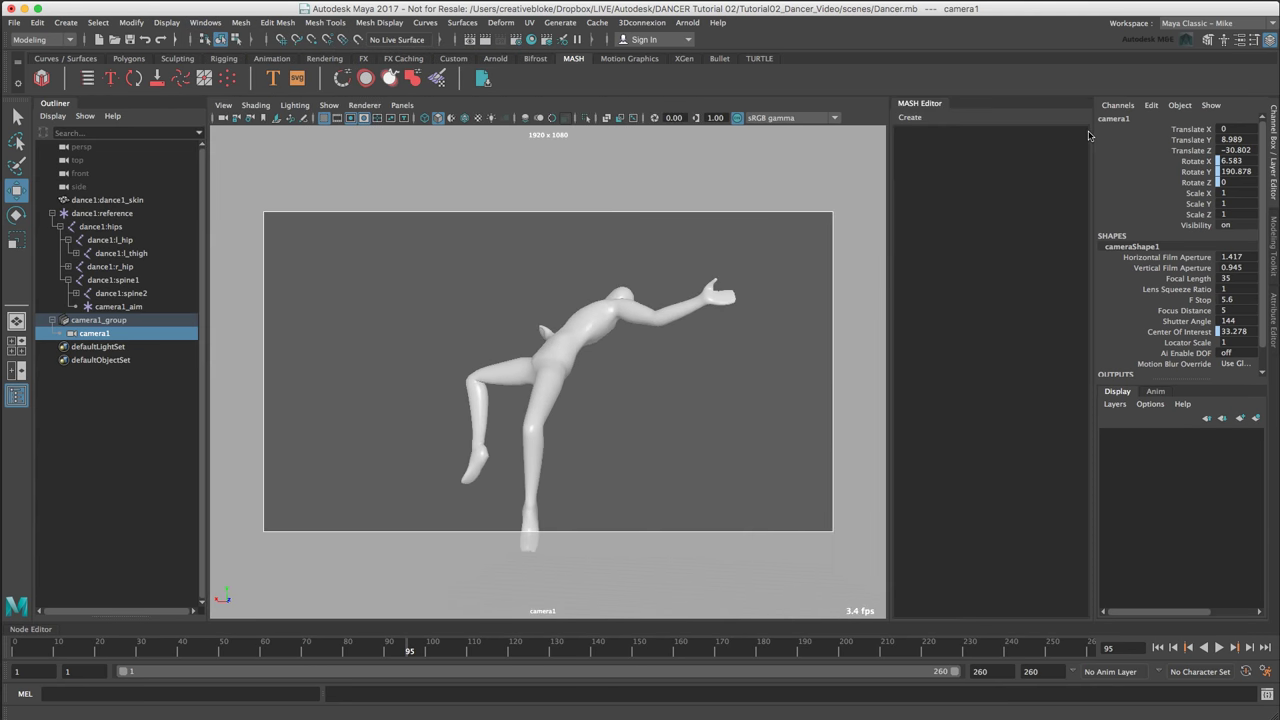
Test the collapsible Node Editor and Outliner panels, leaving the Node Editor expanded.
left_click(38, 629)
left_click(33, 521)
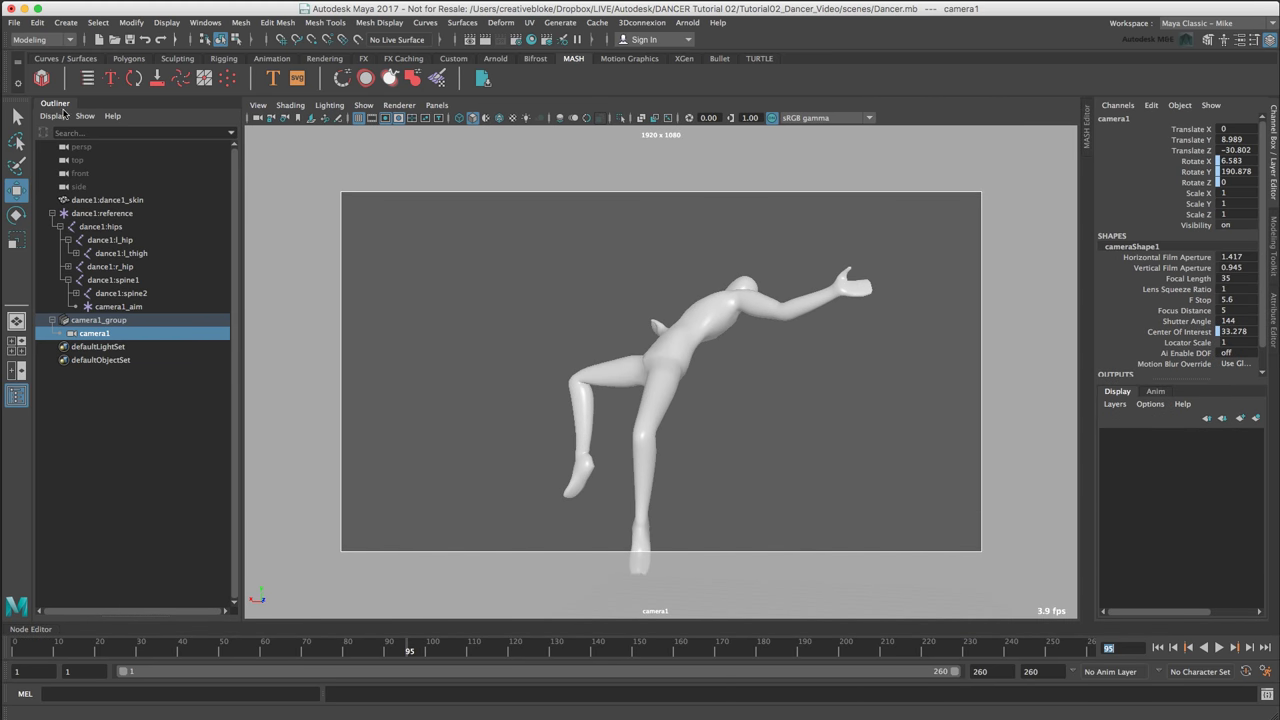
left_click(57, 103)
left_click(38, 113)
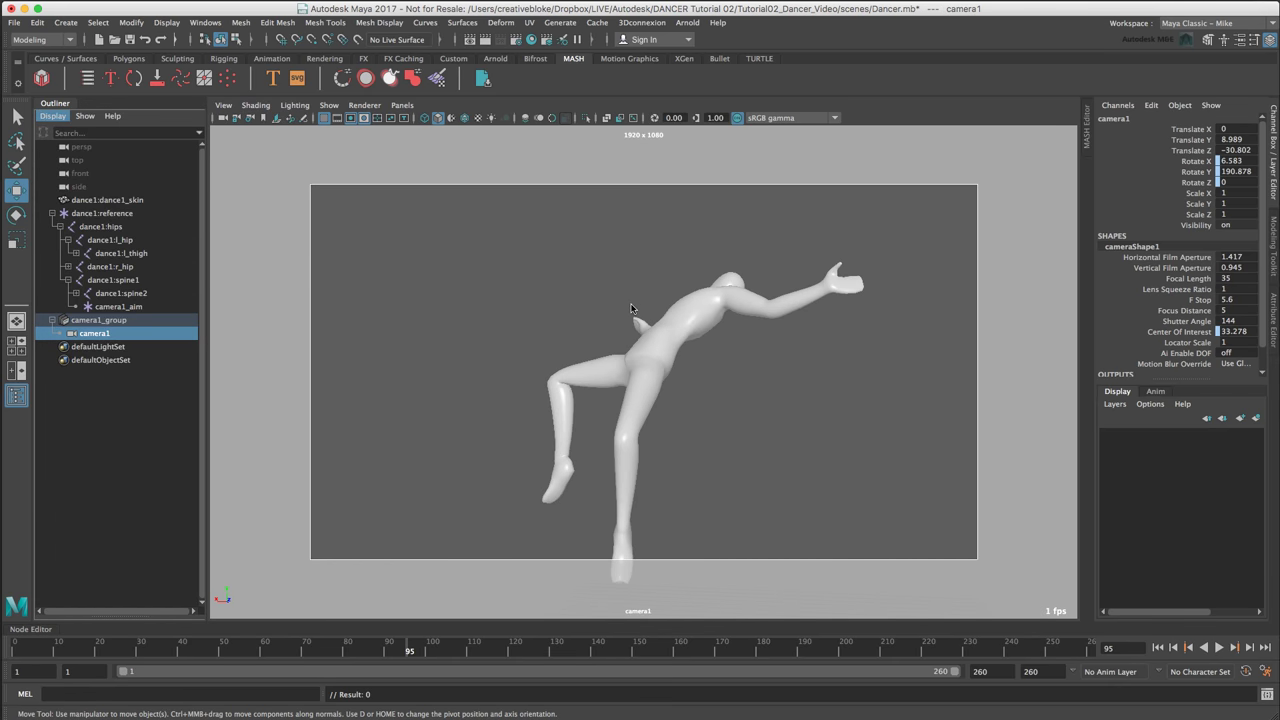
left_click(38, 632)
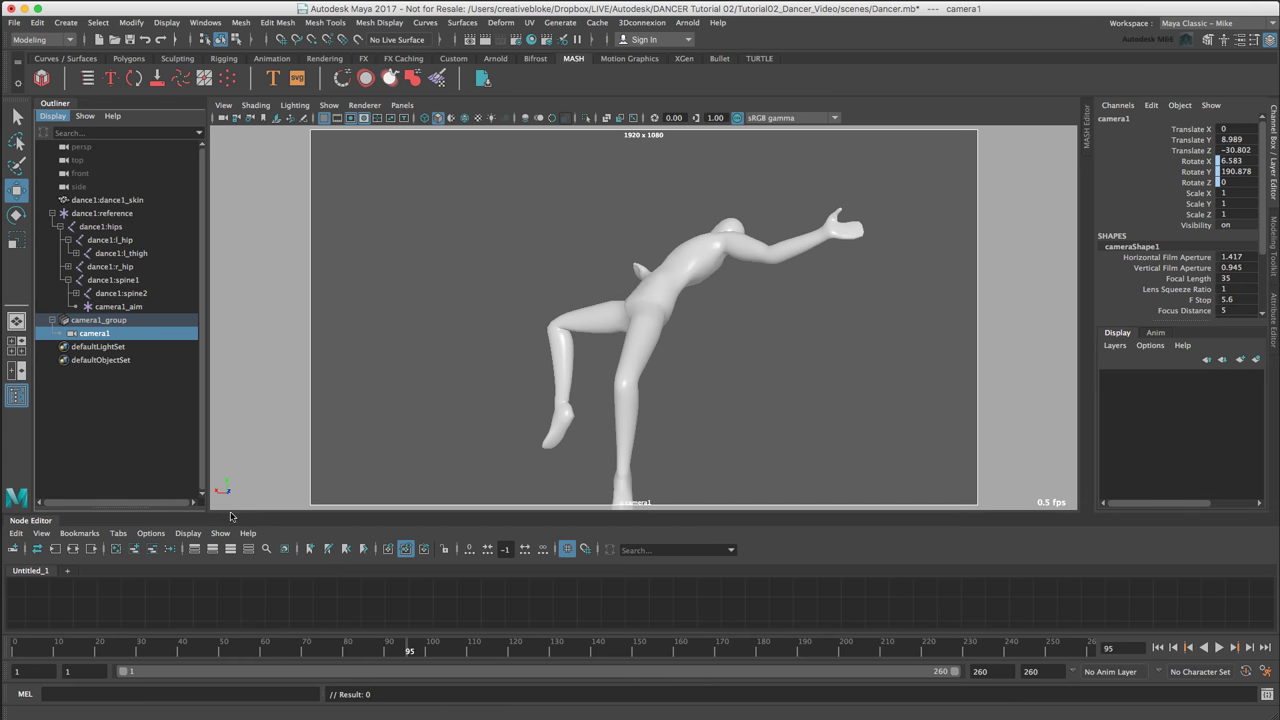
left_click_drag(230, 515, 240, 422)
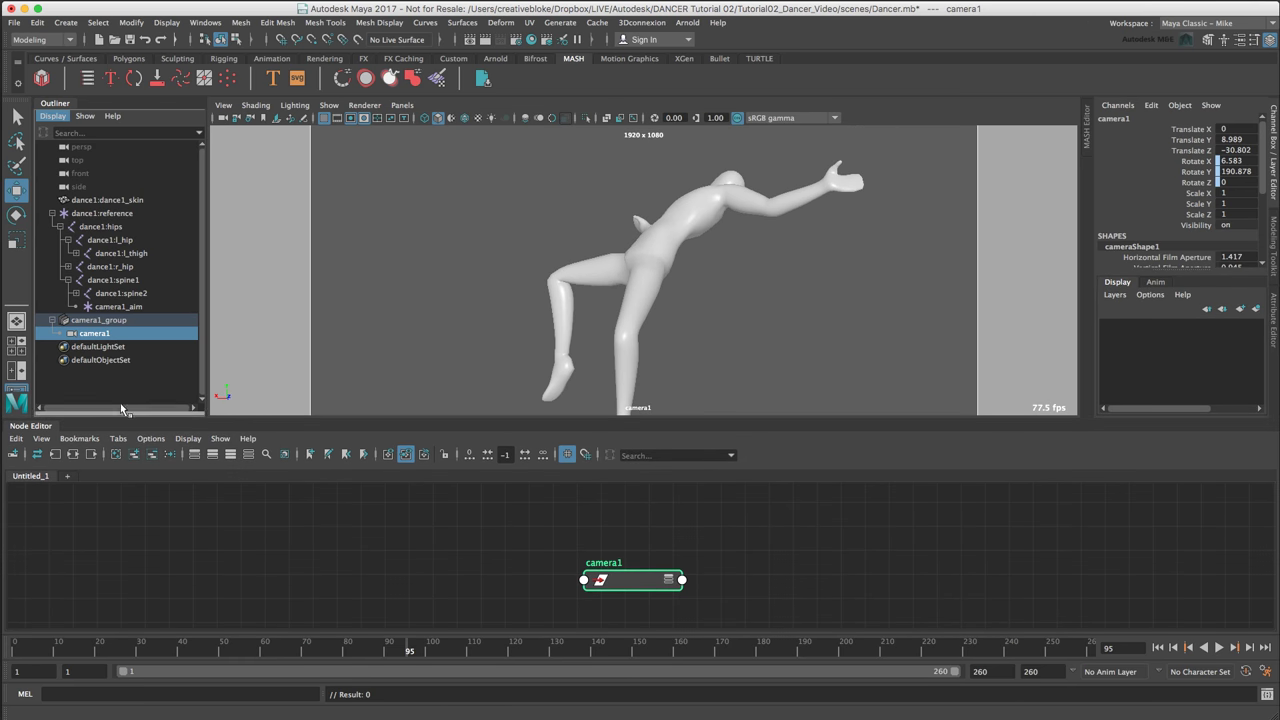
left_click(68, 477)
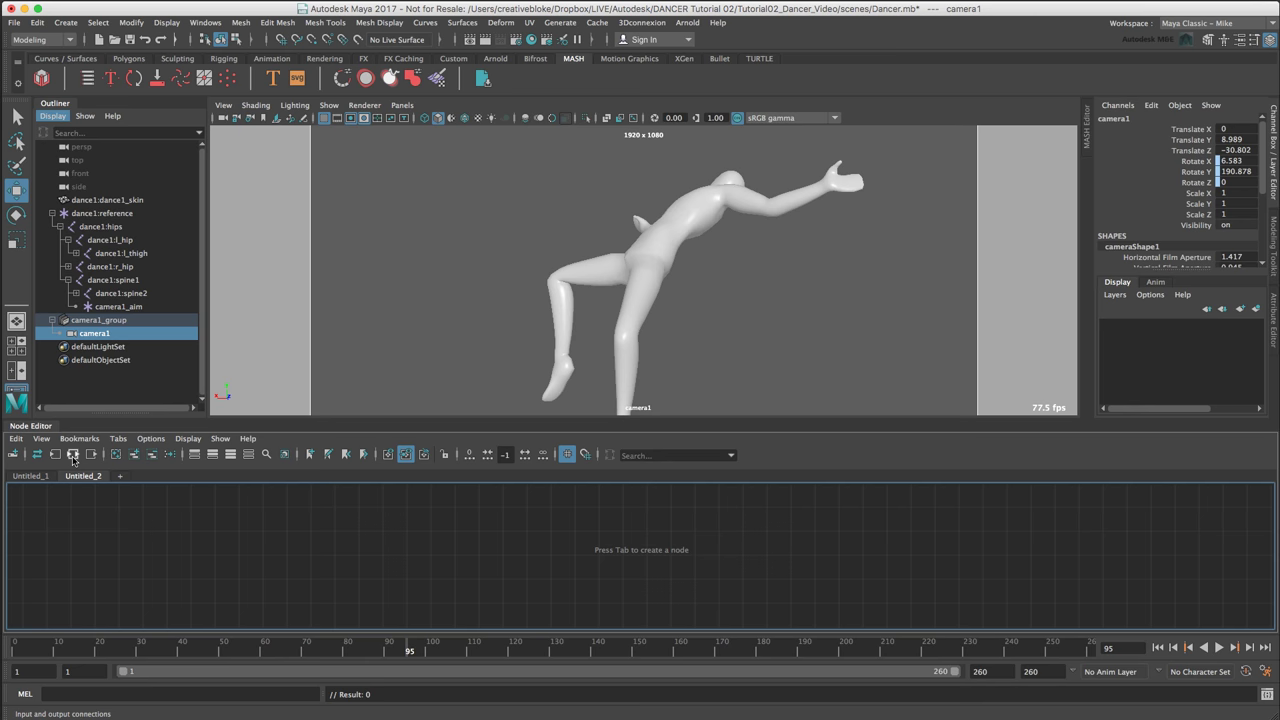
left_click(73, 458)
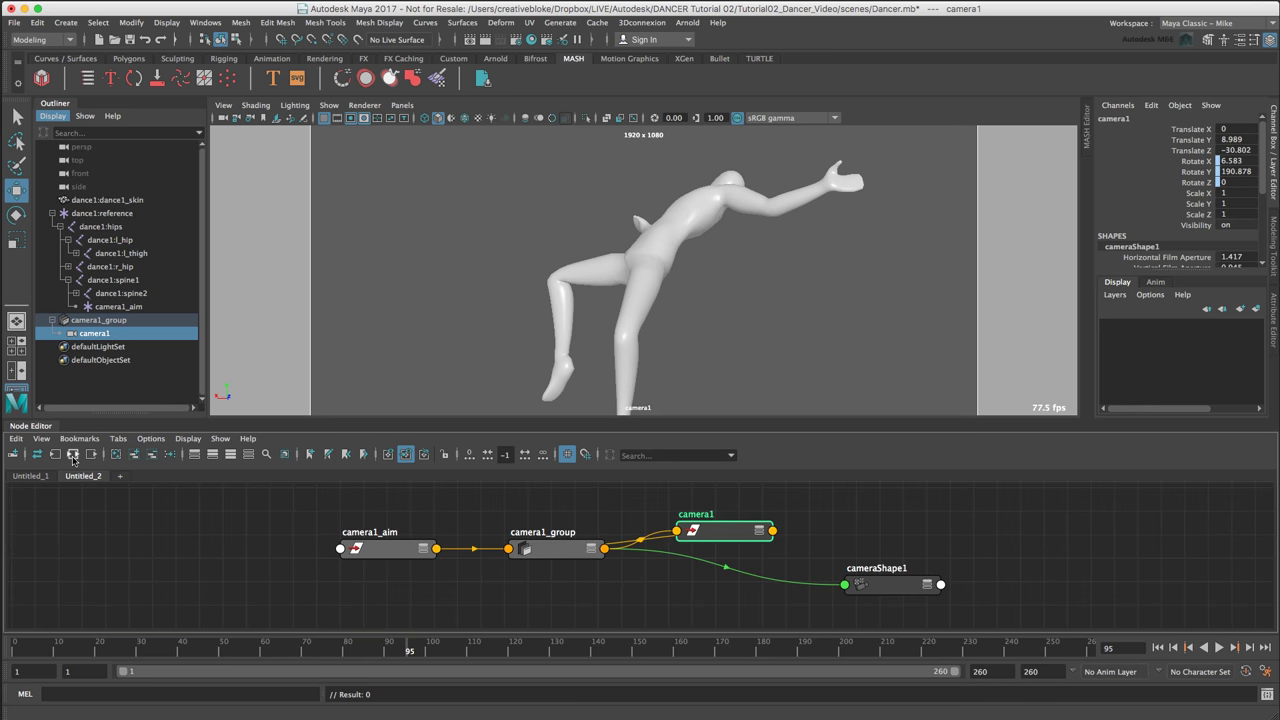
left_click(405, 552)
left_click(543, 540)
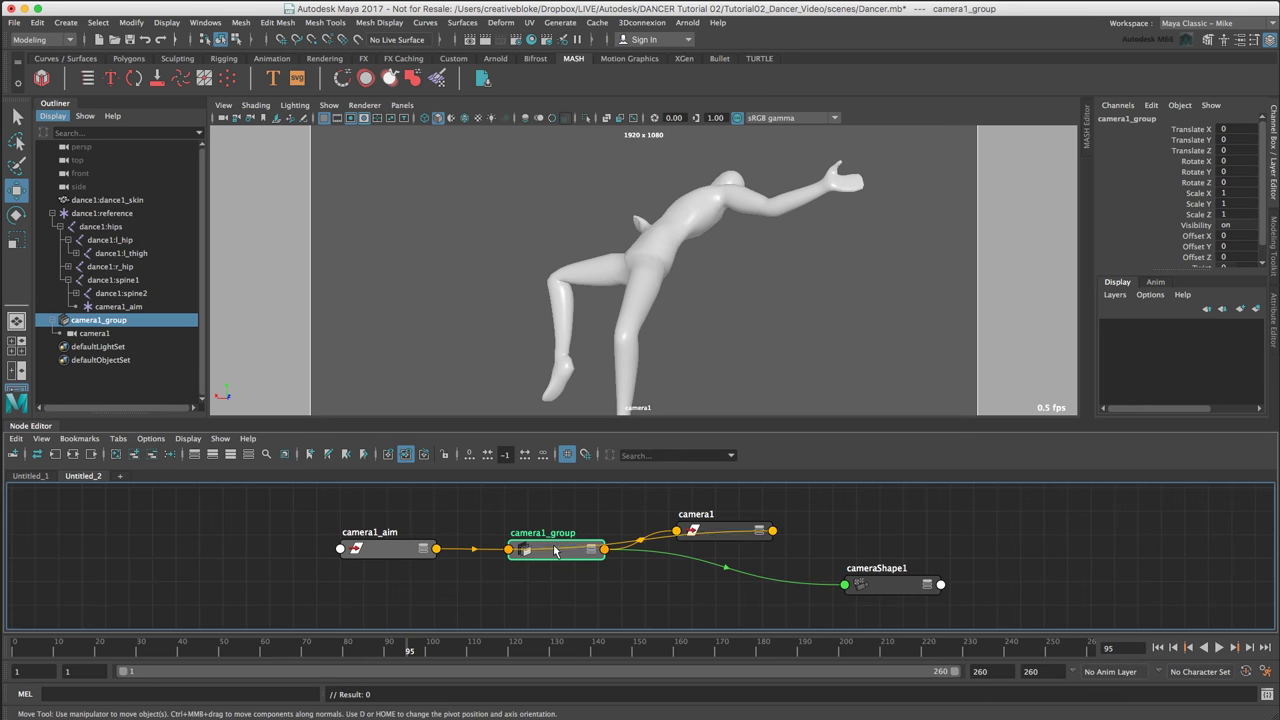
left_click(742, 532)
left_click(891, 593)
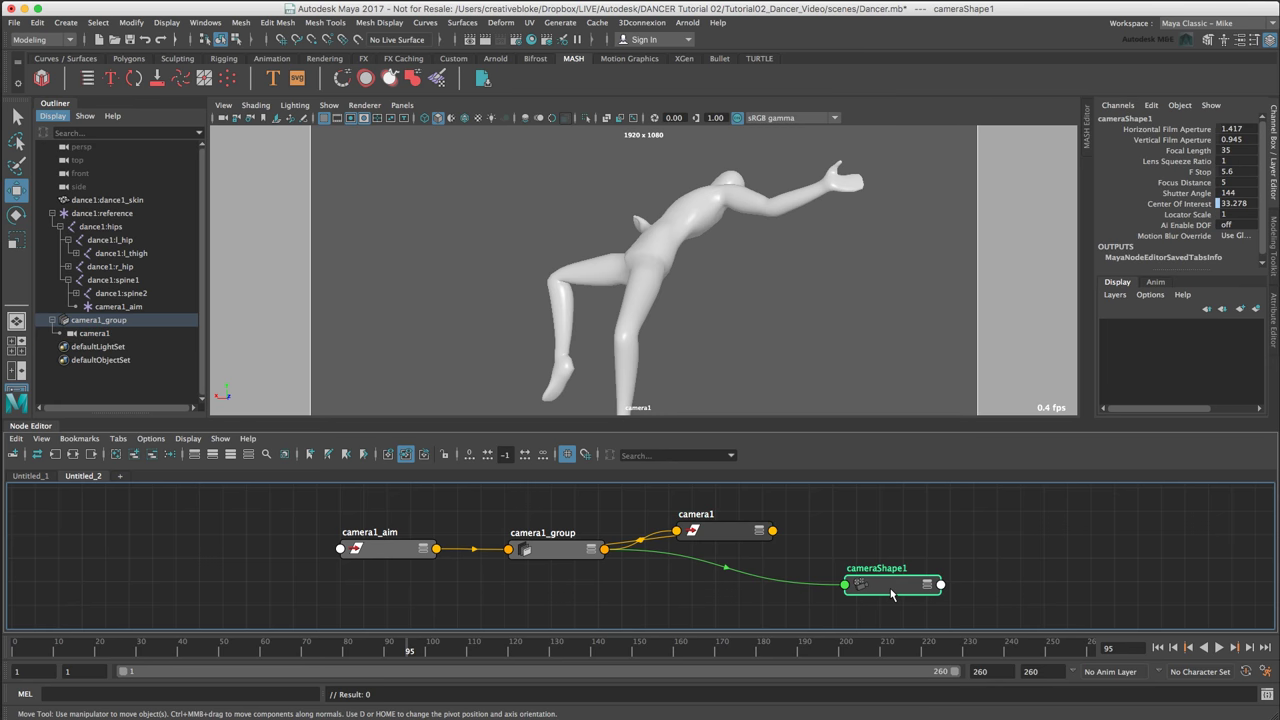
left_click(1273, 328)
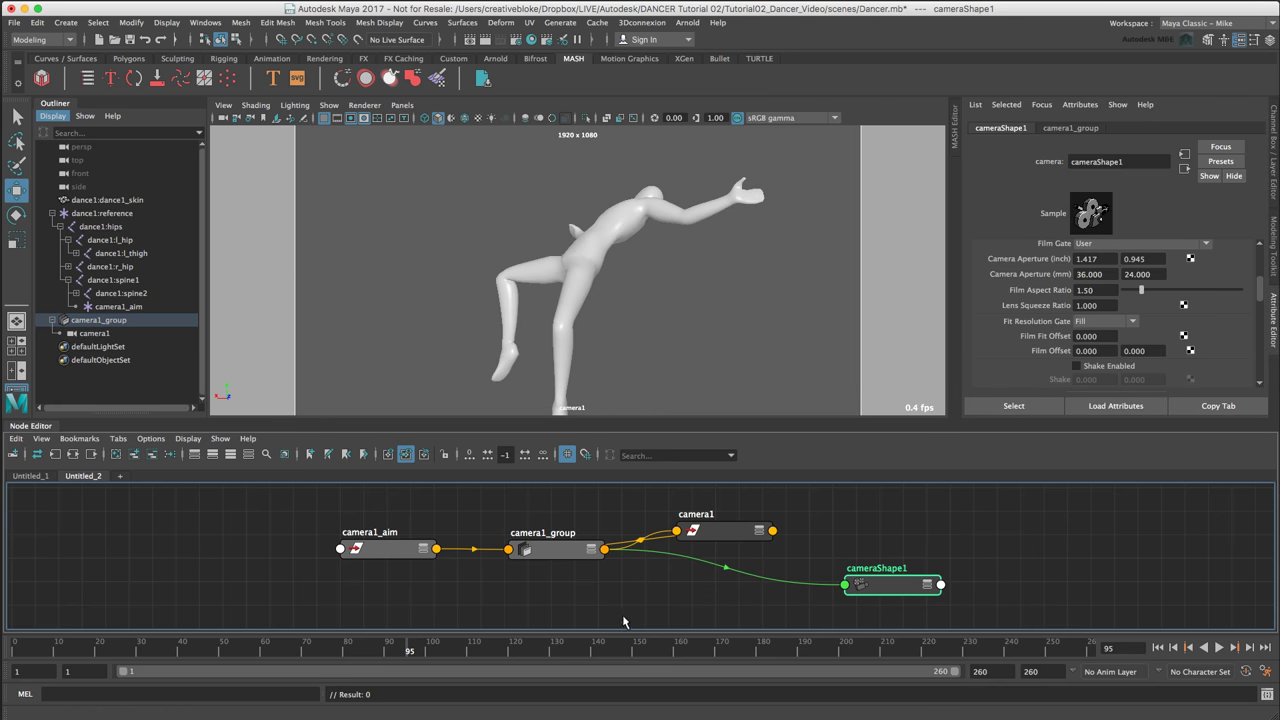
left_click(718, 534)
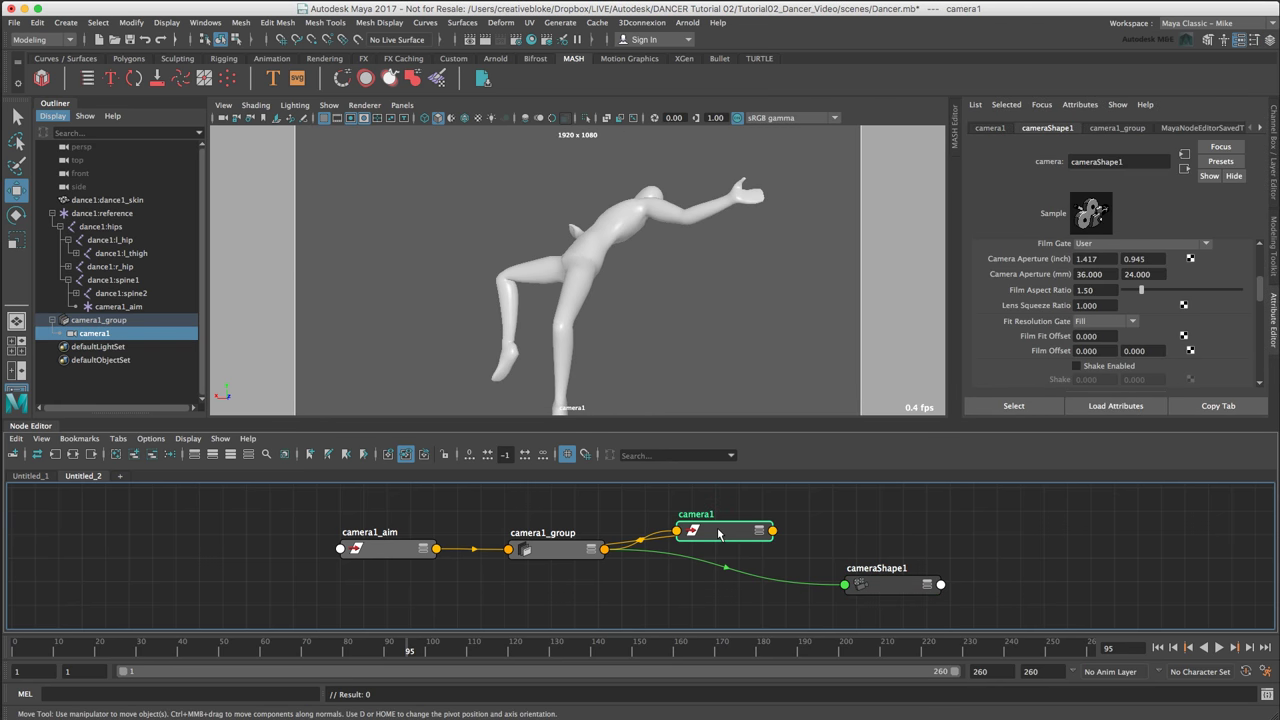
left_click(538, 550)
left_click(380, 548)
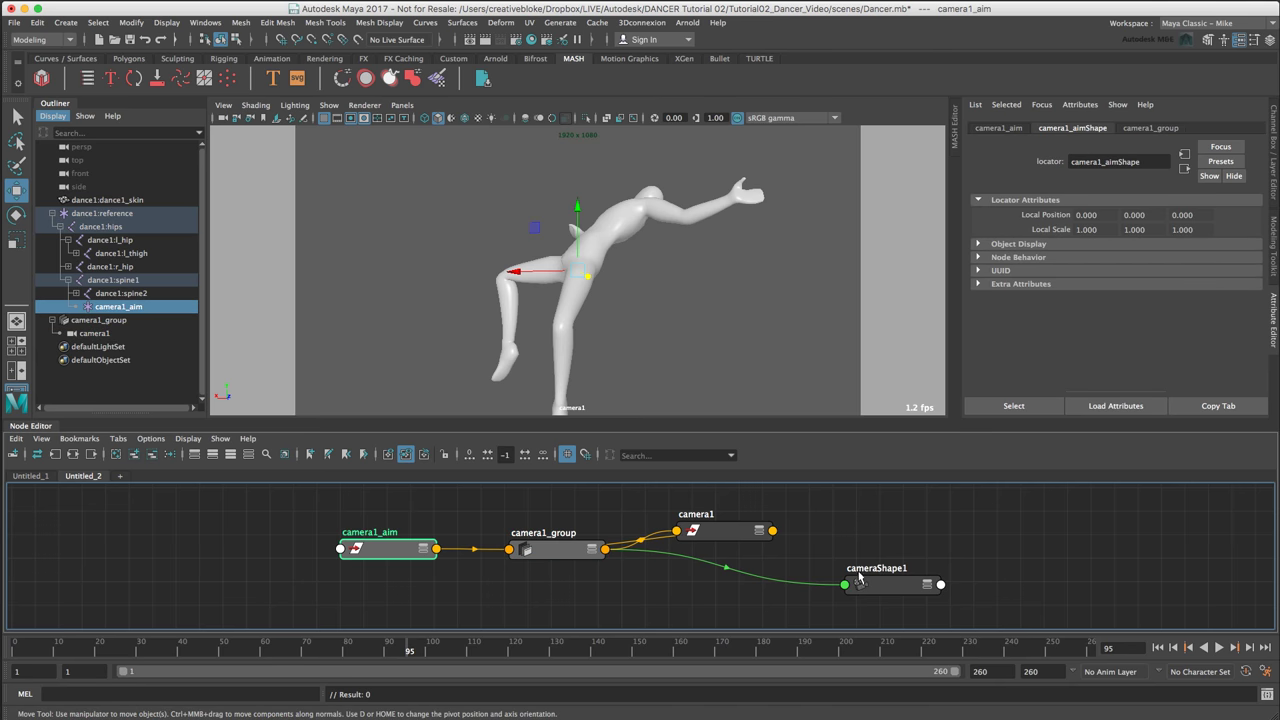
left_click(920, 585)
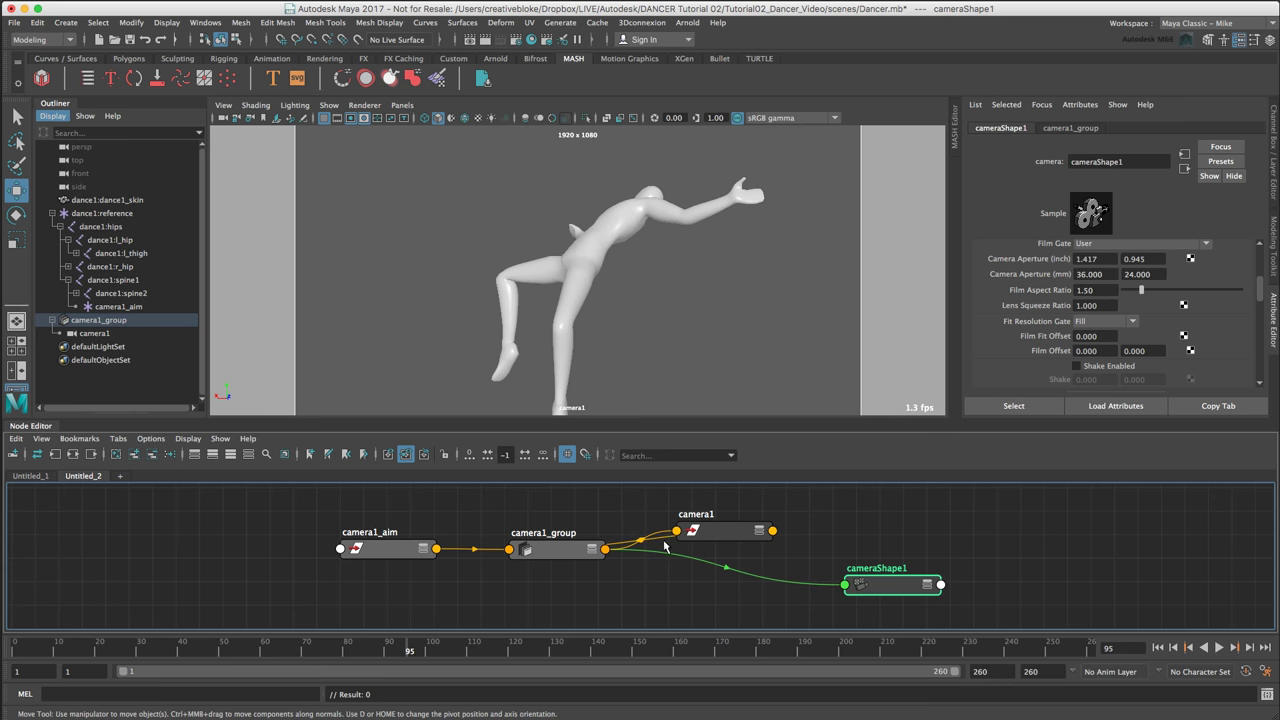
left_click(562, 560)
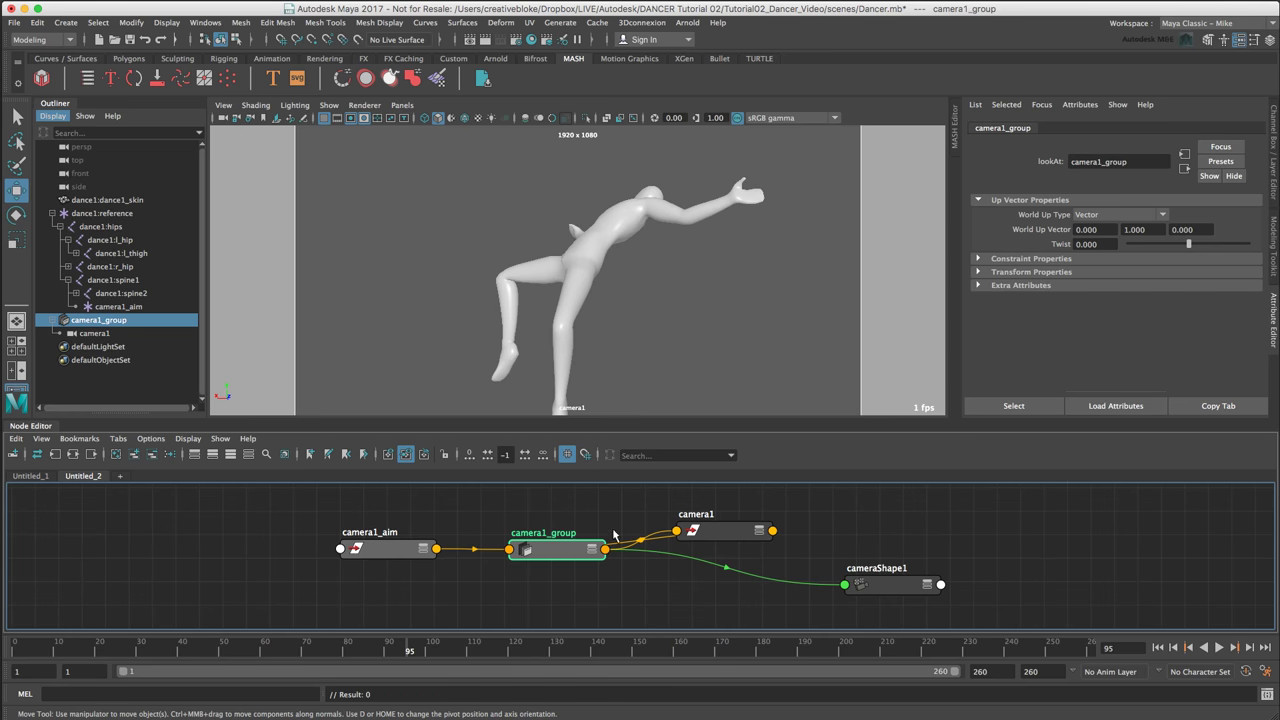
left_click(397, 551)
left_click(551, 550)
left_click(870, 585)
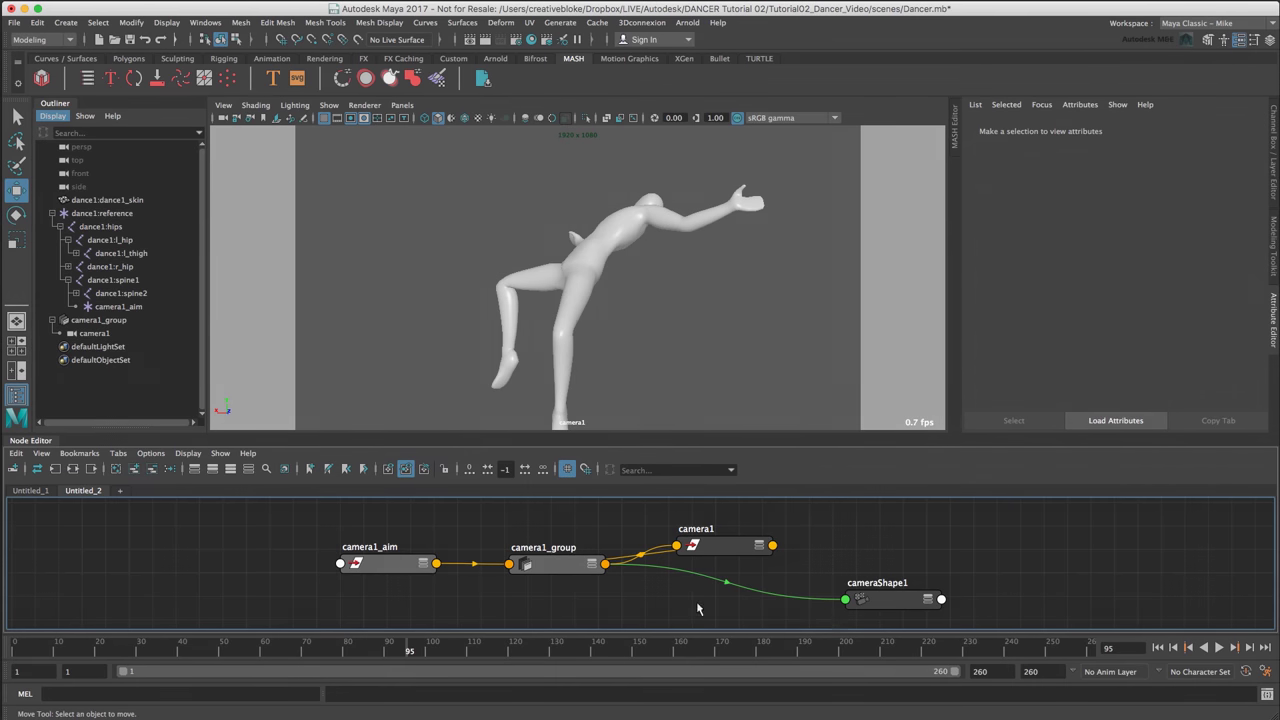
left_click(893, 603)
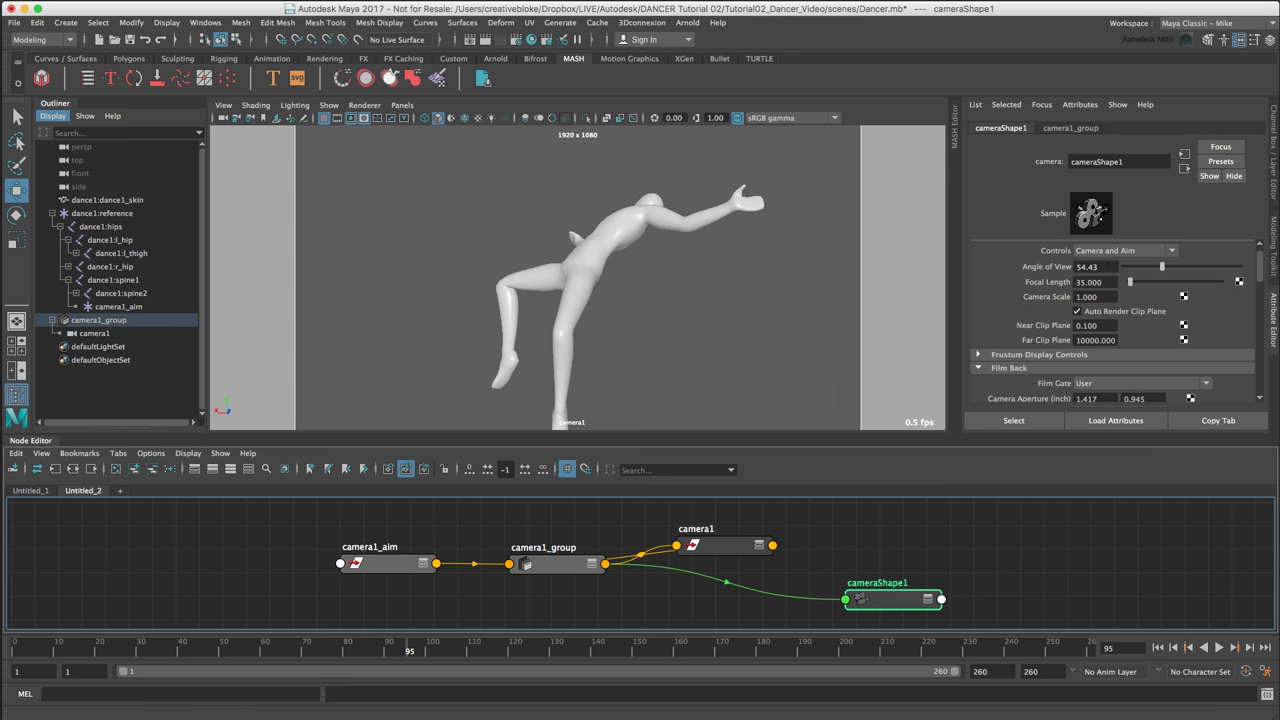
Set cameraShape1's Focal Length to 28 mm and show the four-view layout.
left_click_drag(1102, 282, 862, 271)
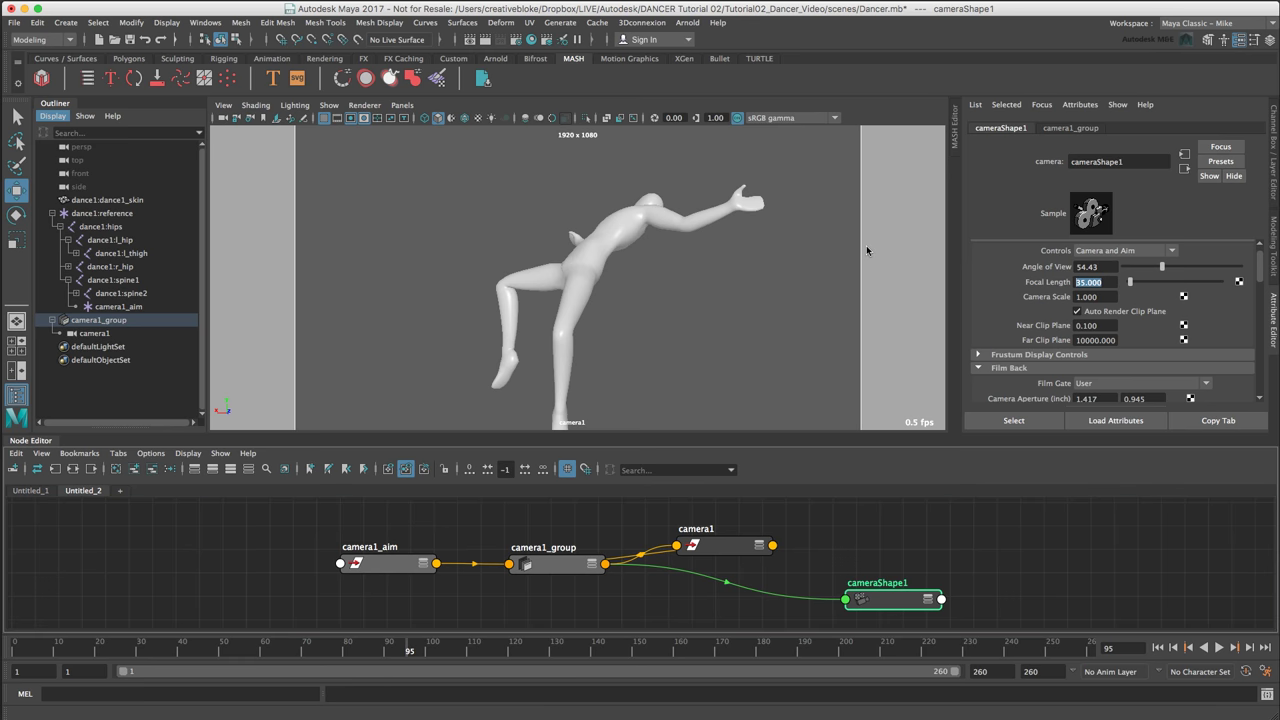
type("28")
key("Return")
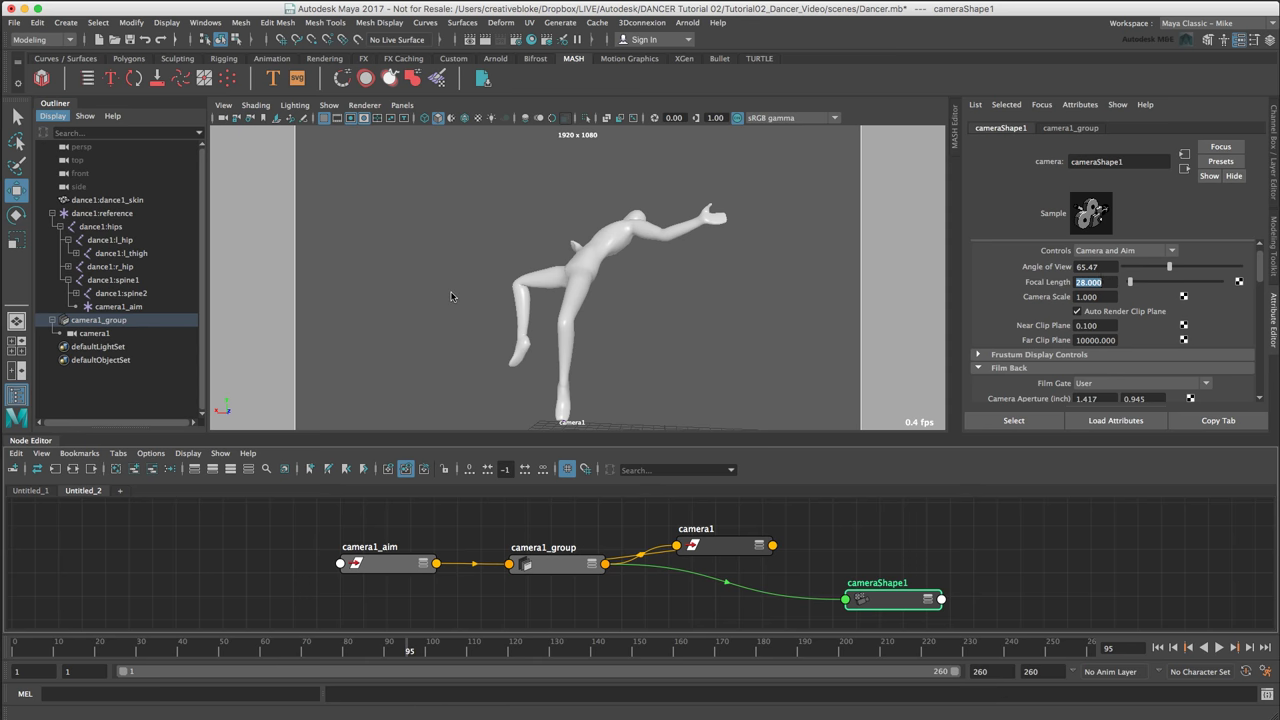
key("w")
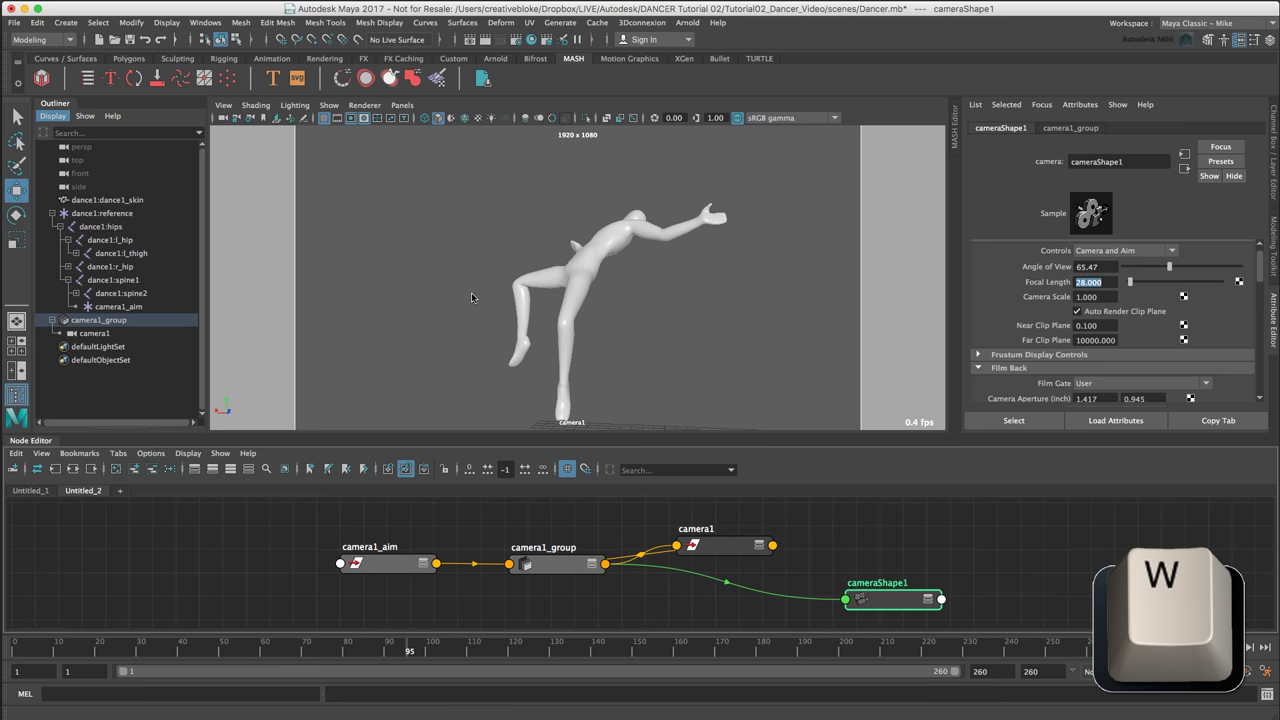
key("space")
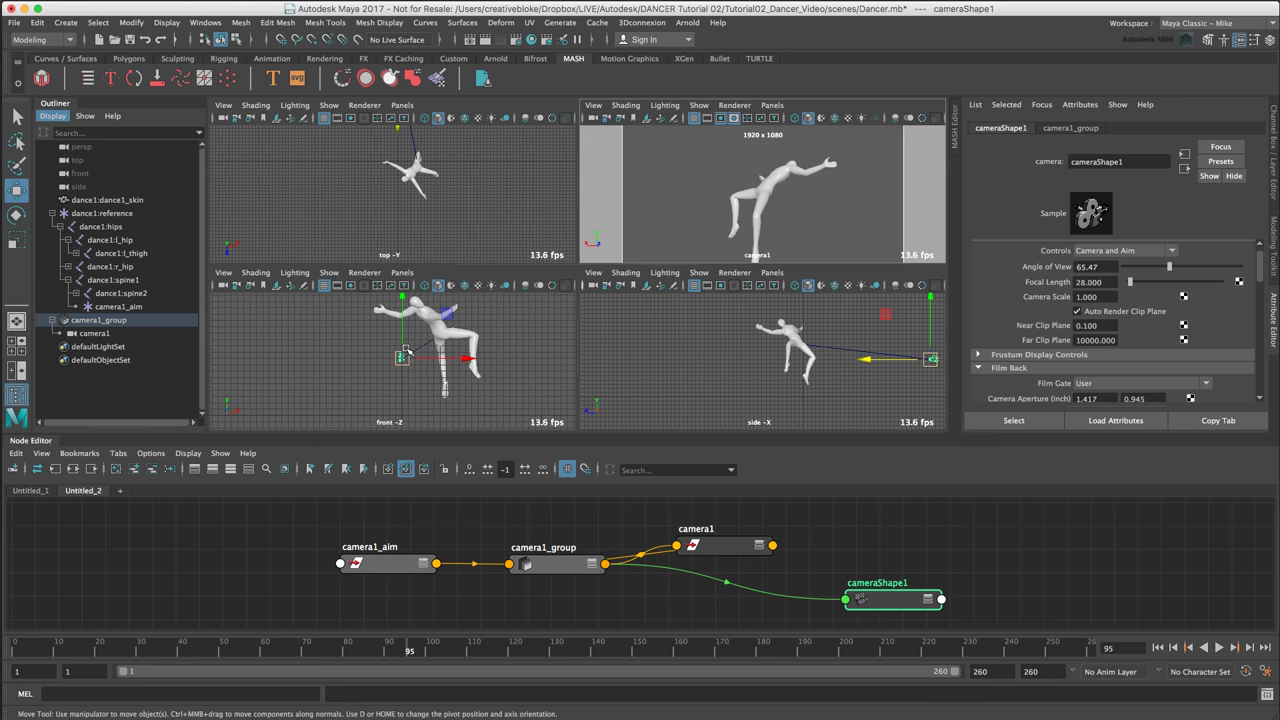
Hide the Node Editor and slide camera1 sideways along X in the top view.
scroll(425, 360, "down", 3)
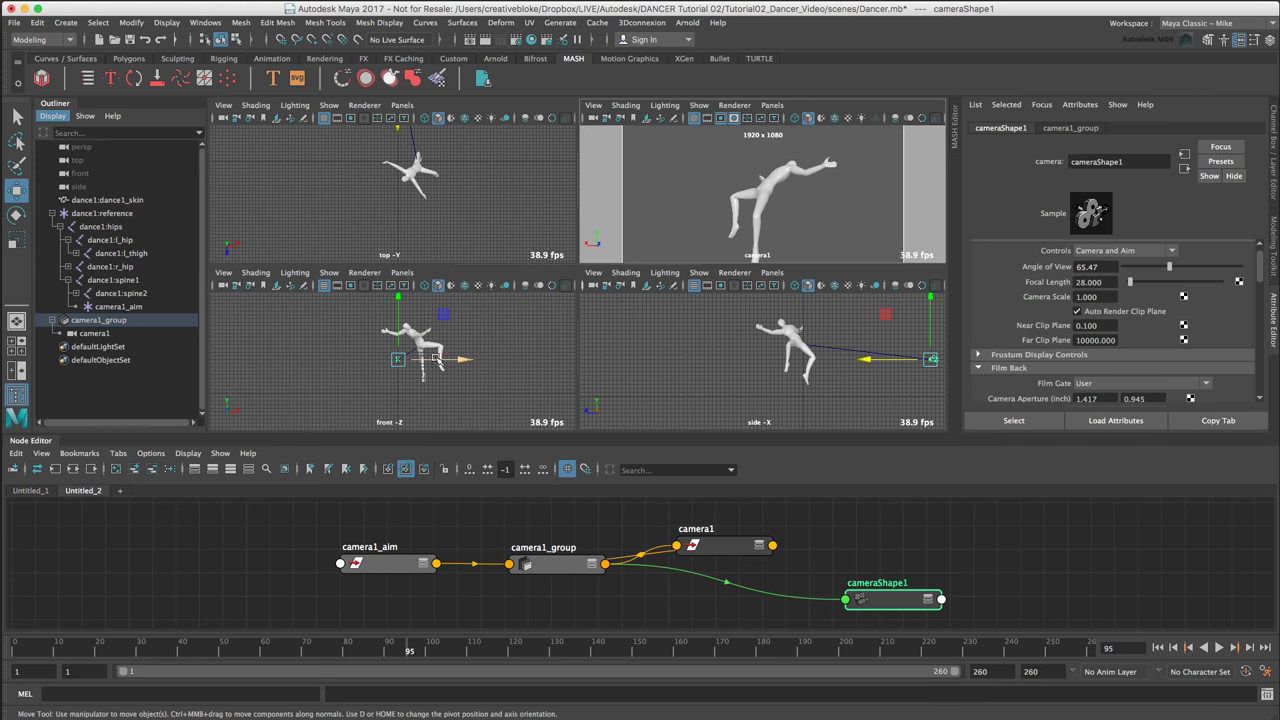
scroll(422, 197, "up", 2)
scroll(422, 197, "down", 4)
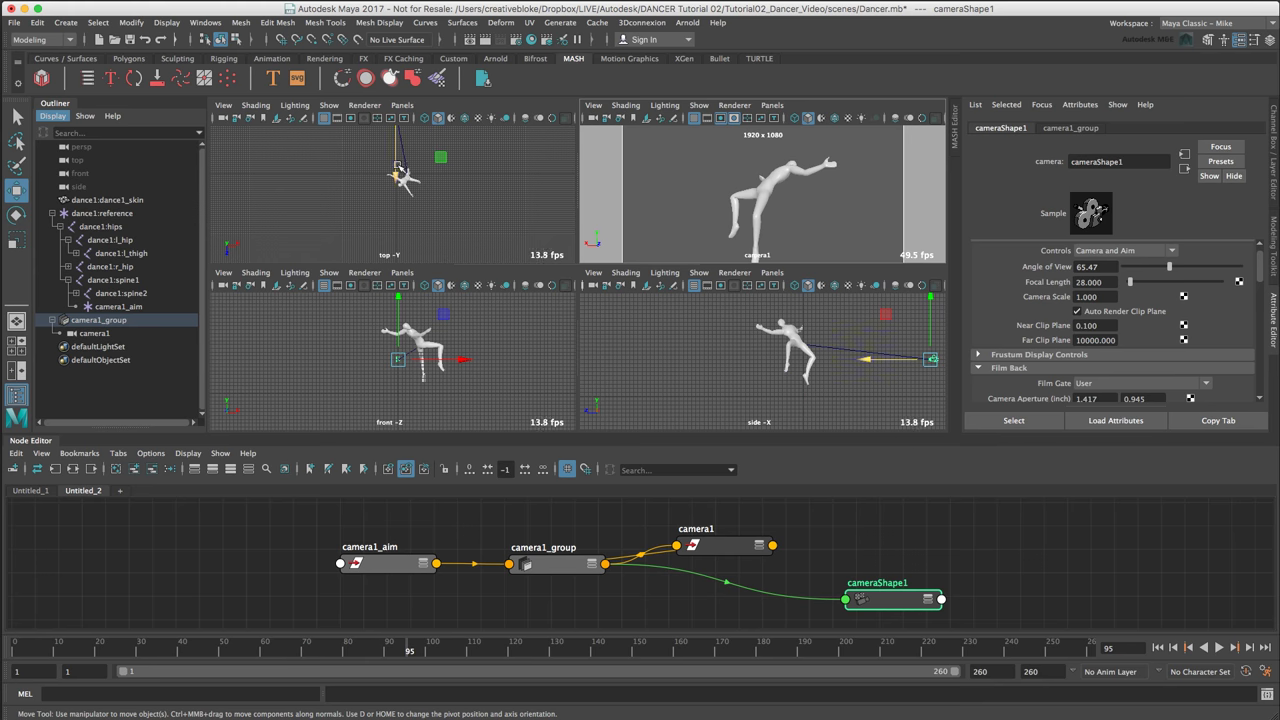
left_click(39, 443)
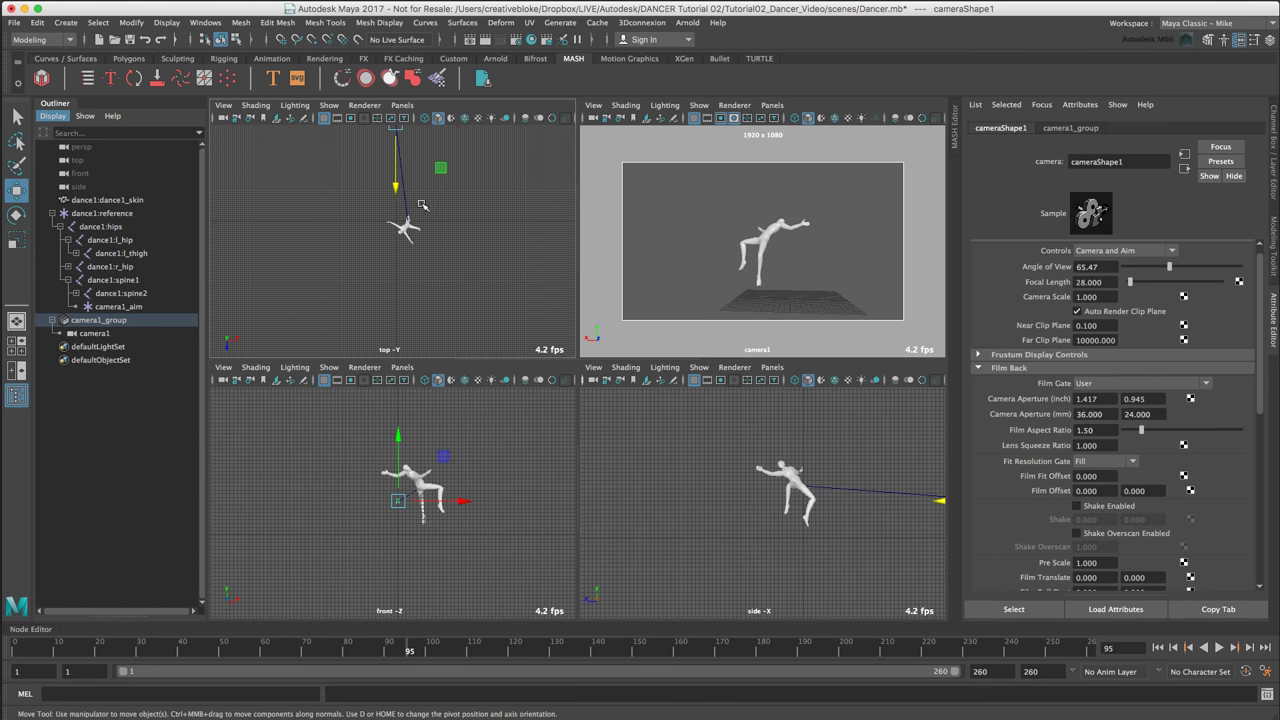
middle_click_drag(450, 205, 398, 285, "alt")
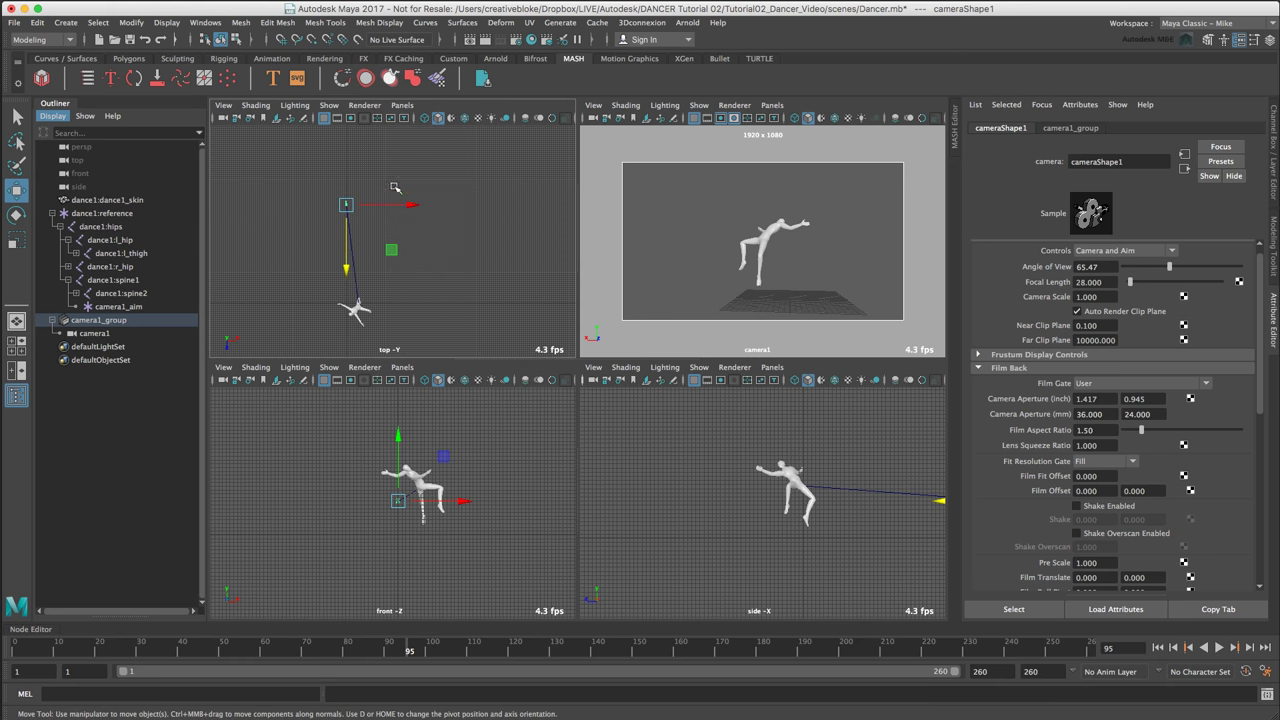
left_click_drag(397, 207, 409, 207)
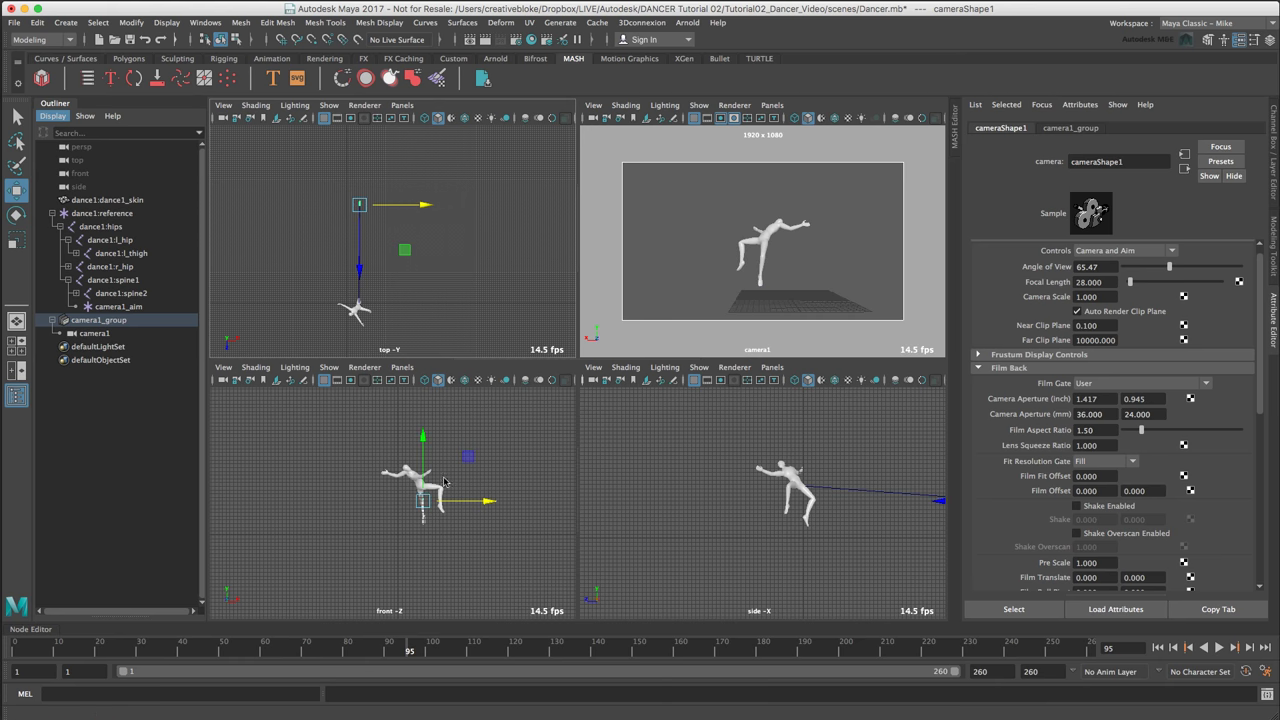
Scrub the dance to frame 69, then replay it from frame 1, stopping at frame 88.
left_click_drag(405, 659, 302, 659)
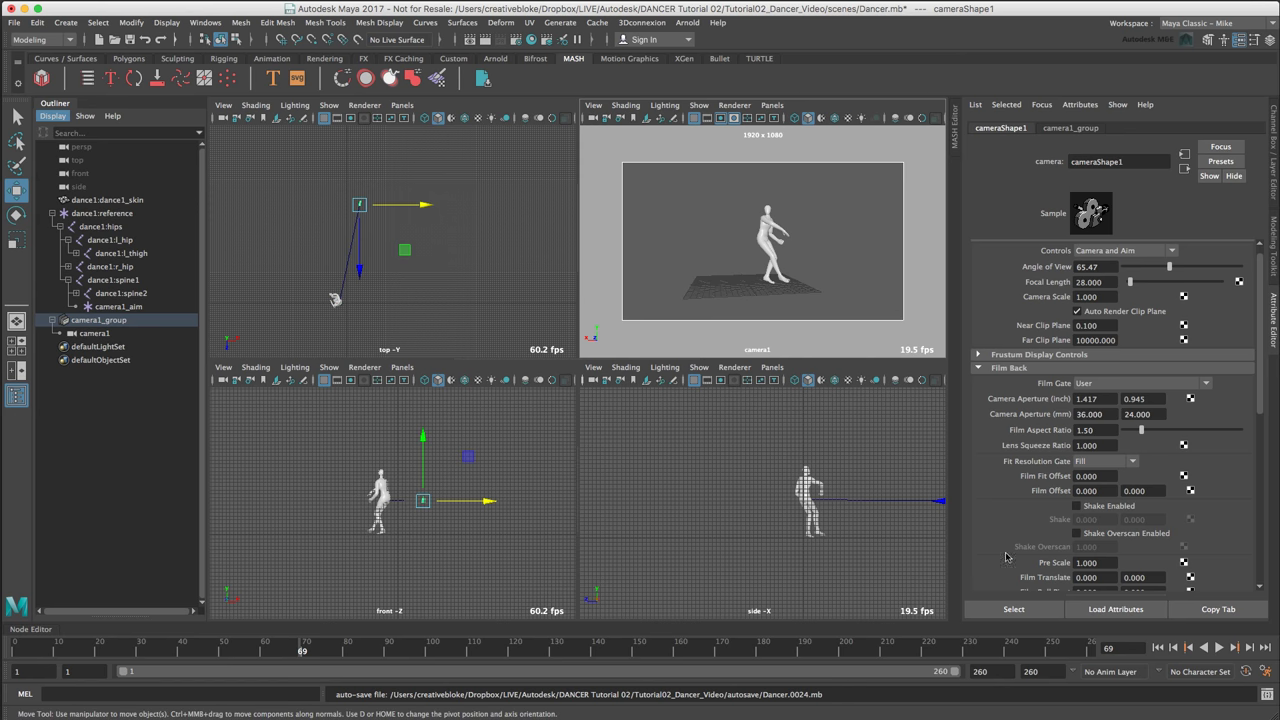
left_click(1163, 648)
left_click(1219, 648)
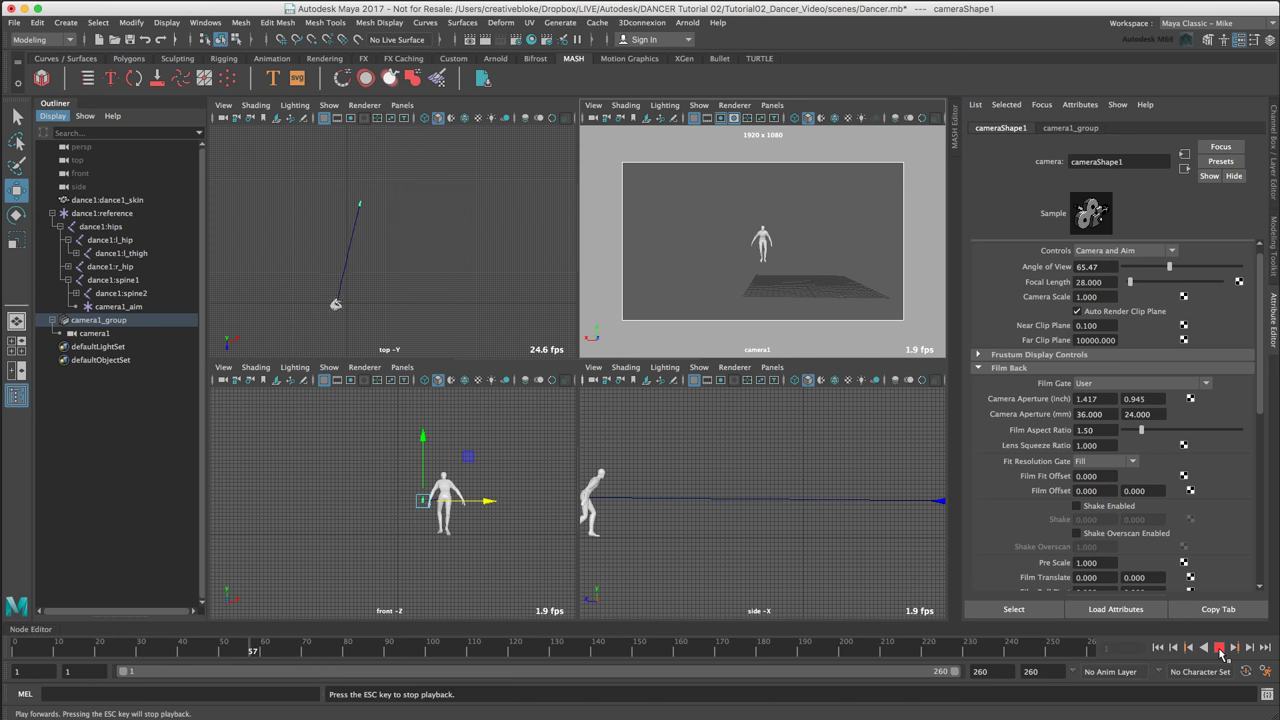
left_click(1219, 648)
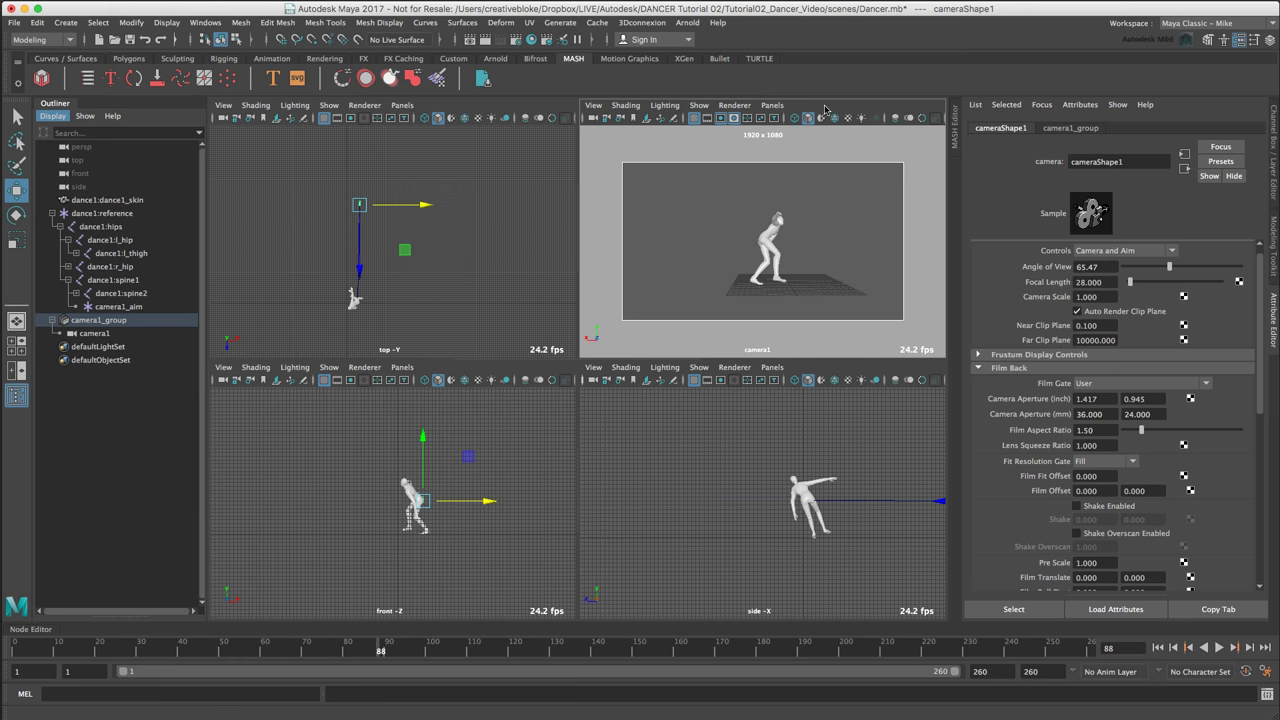
key("space")
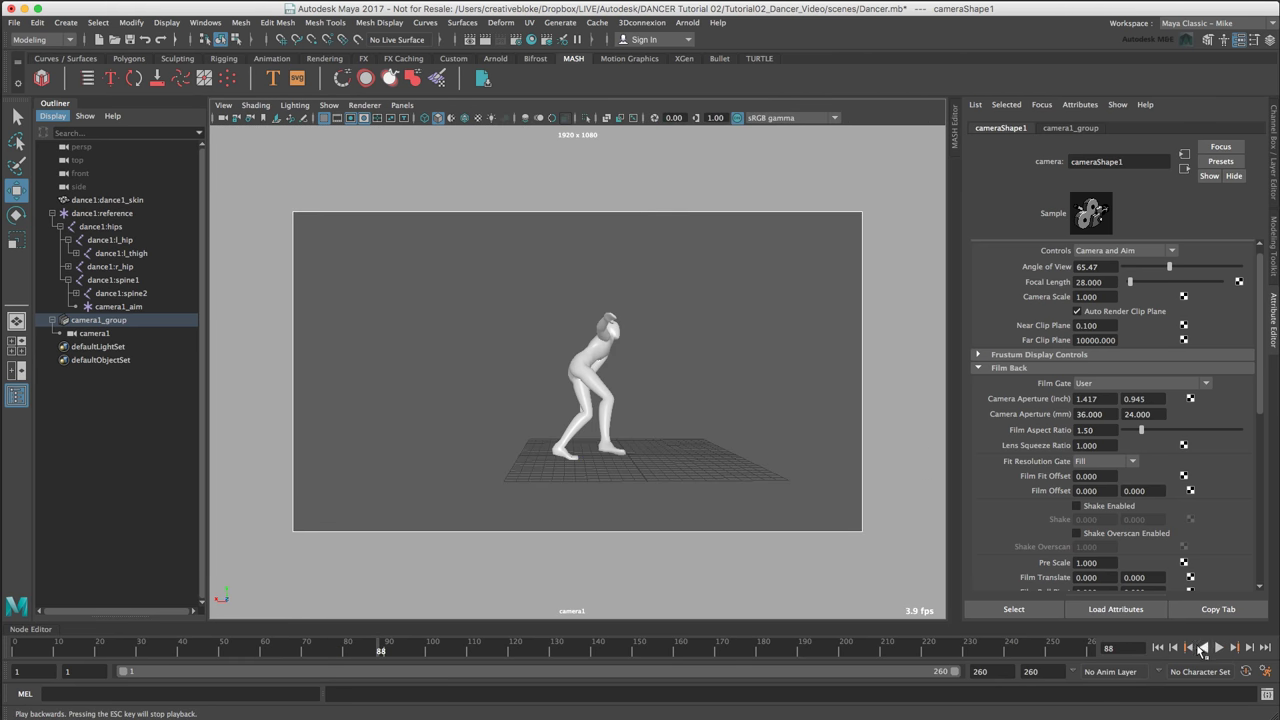
Replay the dance from the start to frame 106, then scrub forward to frame 124.
left_click(1157, 648)
left_click(1219, 648)
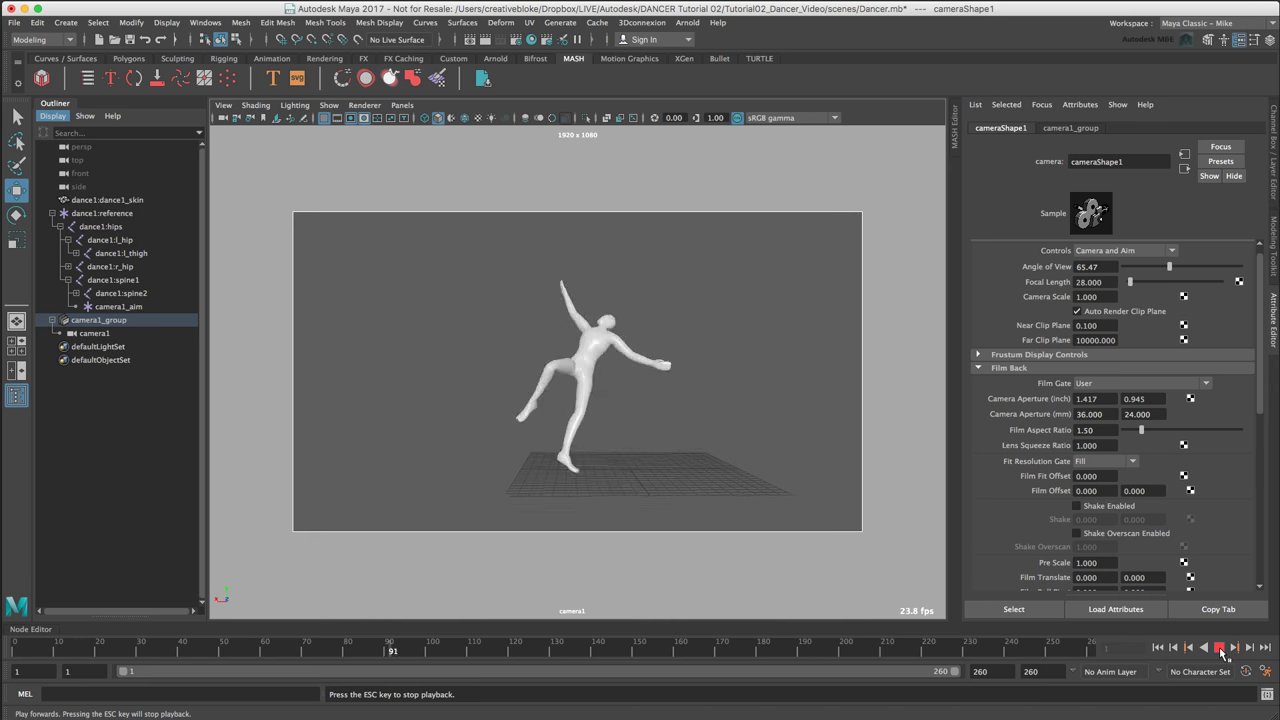
left_click(1220, 648)
key("space")
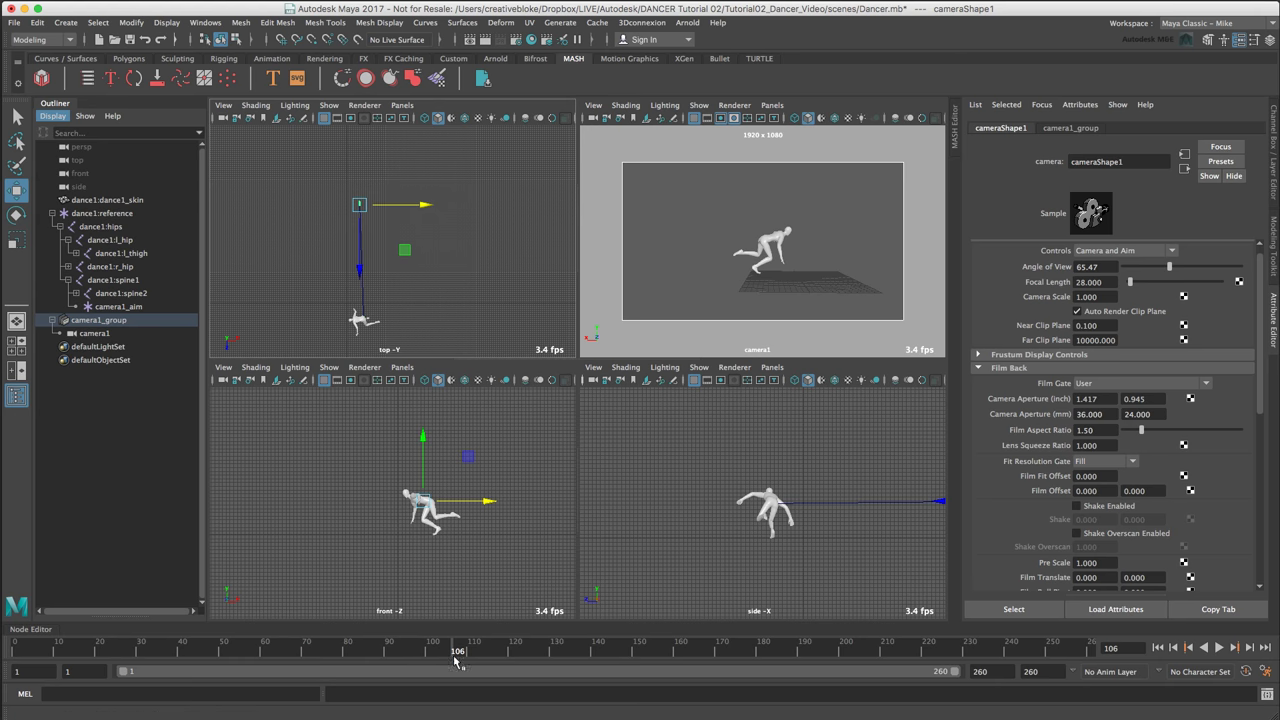
left_click_drag(457, 652, 531, 651)
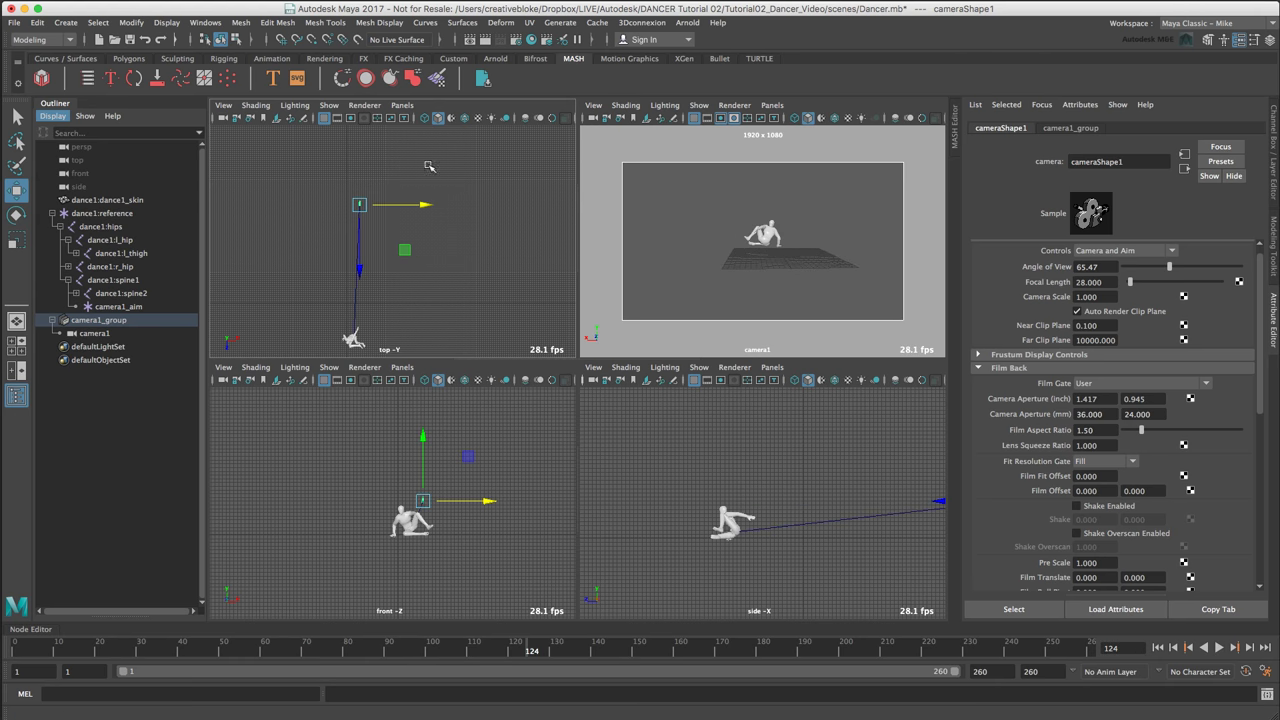
key("space")
Replay the dance from the start in the enlarged top view, stopping at frame 68.
key("space")
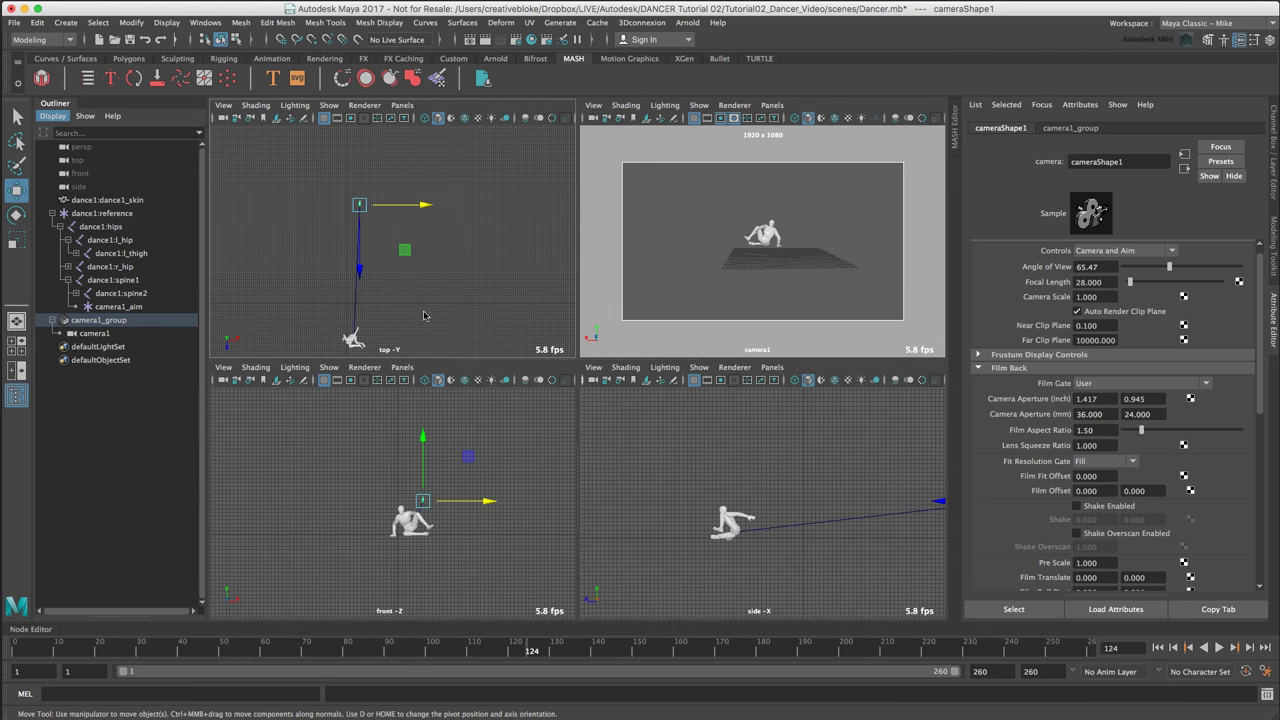
key("space")
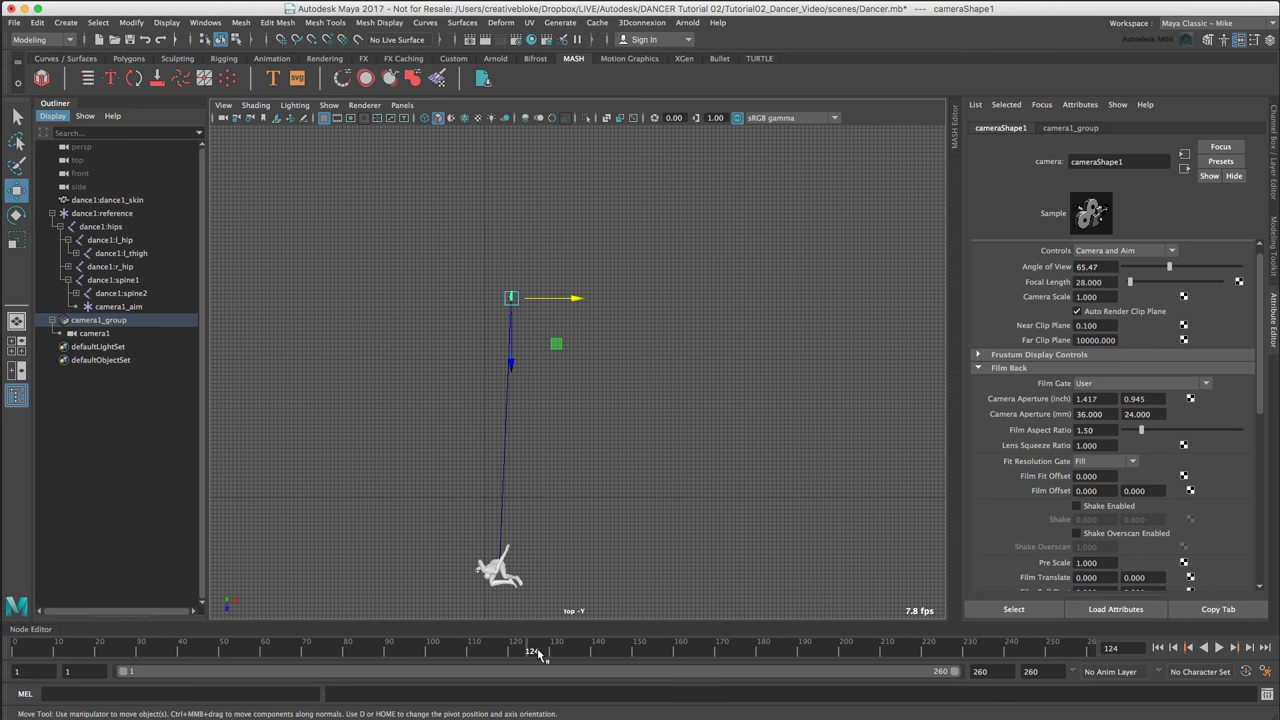
left_click(1158, 648)
left_click(1219, 647)
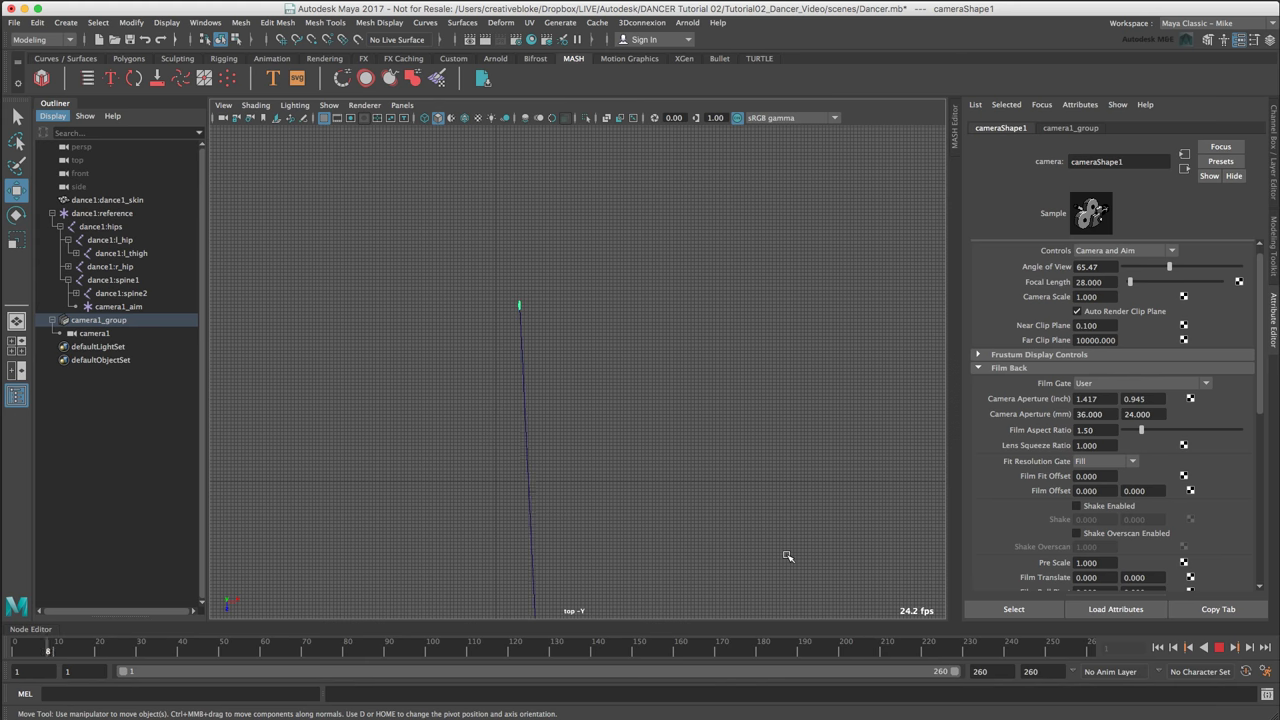
left_click(1218, 651)
key("space")
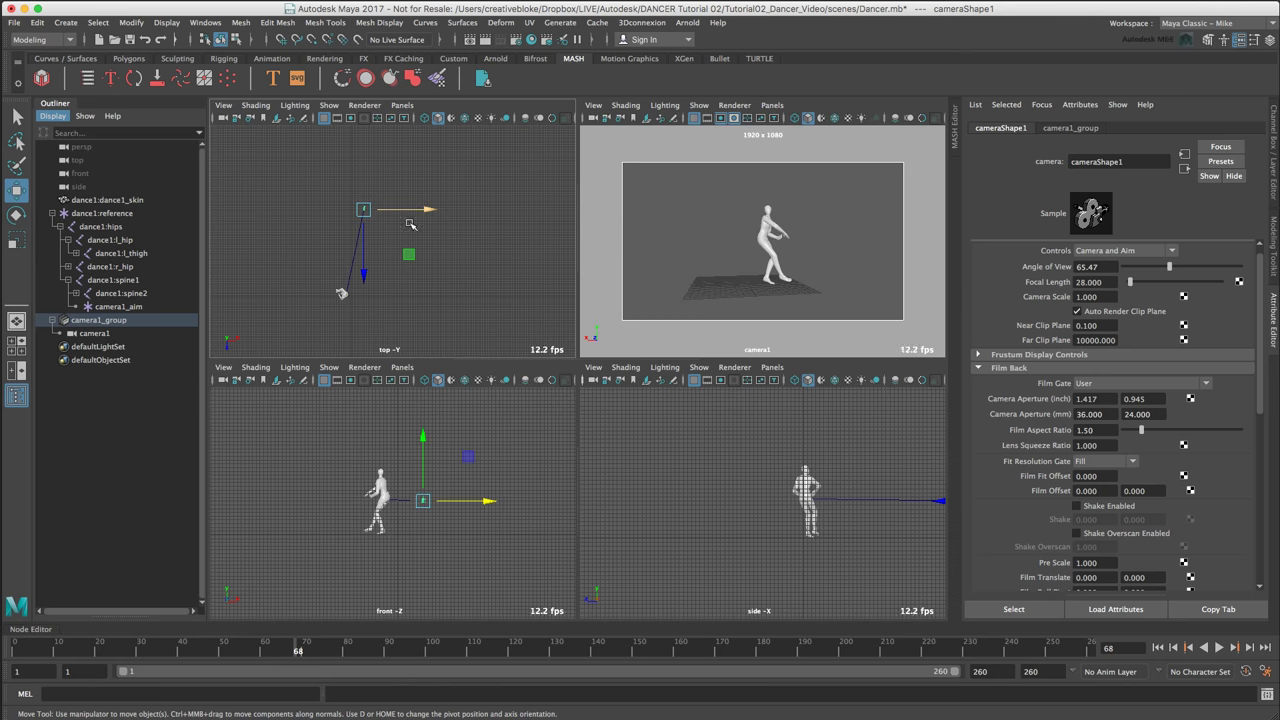
Move camera1 left along X, recentre the top view, and replay the dance to frame 70.
left_click_drag(417, 213, 318, 295)
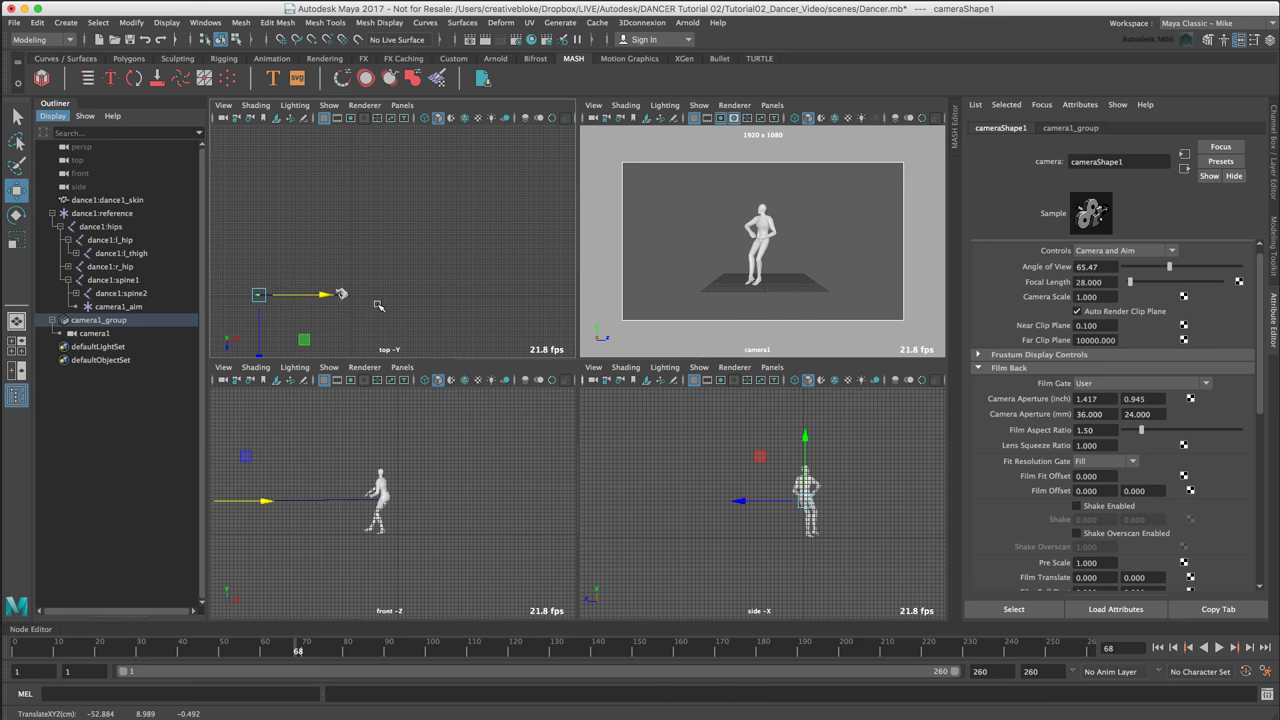
middle_click_drag(378, 305, 442, 254, "alt")
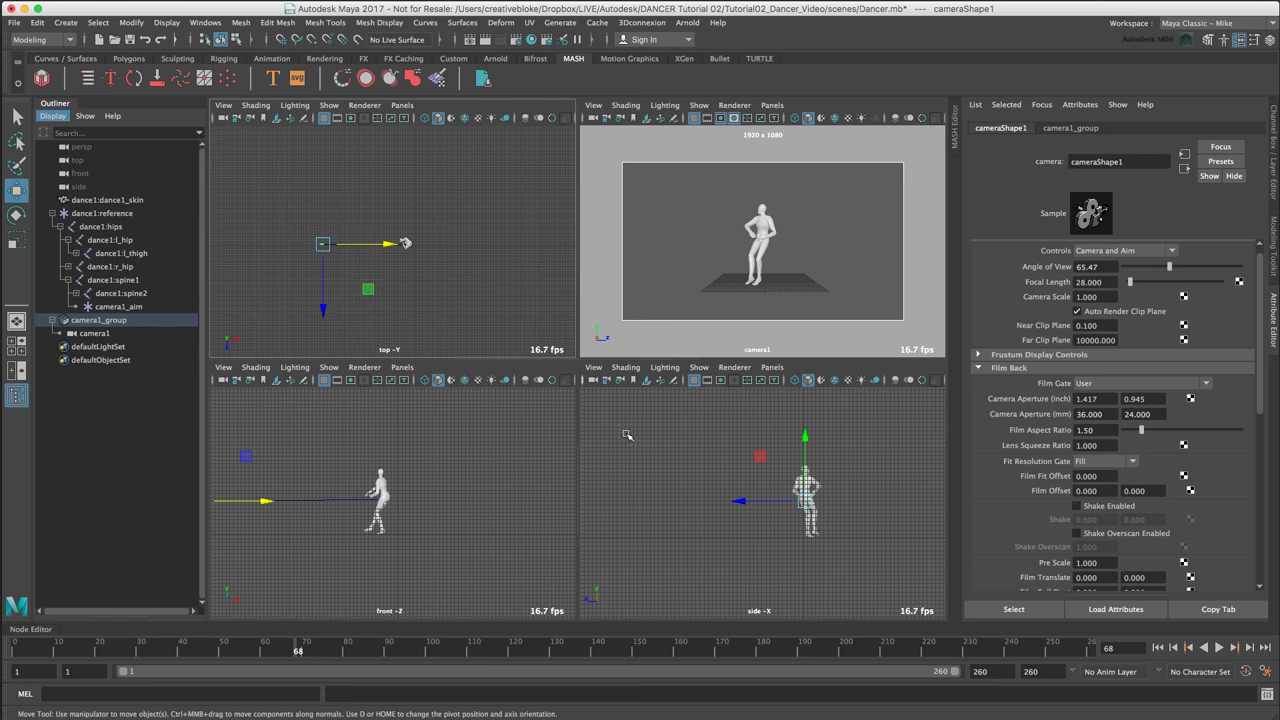
left_click(1163, 648)
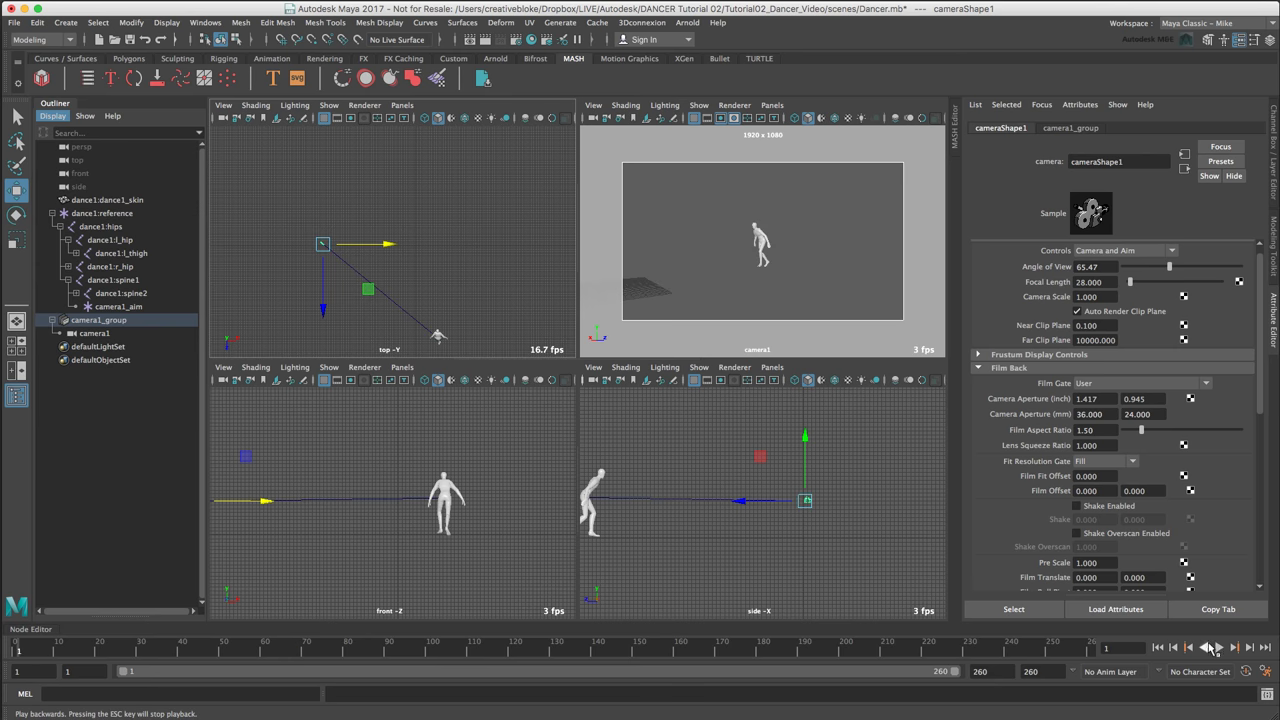
left_click(1219, 648)
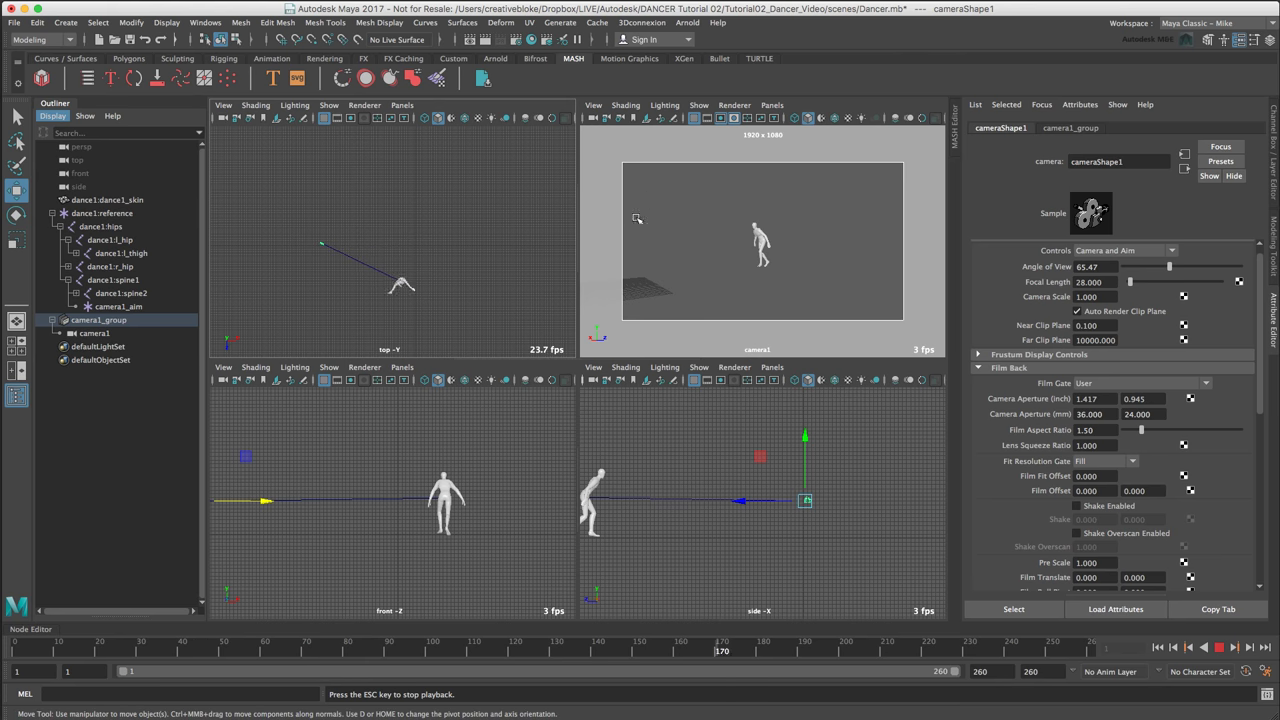
key("space")
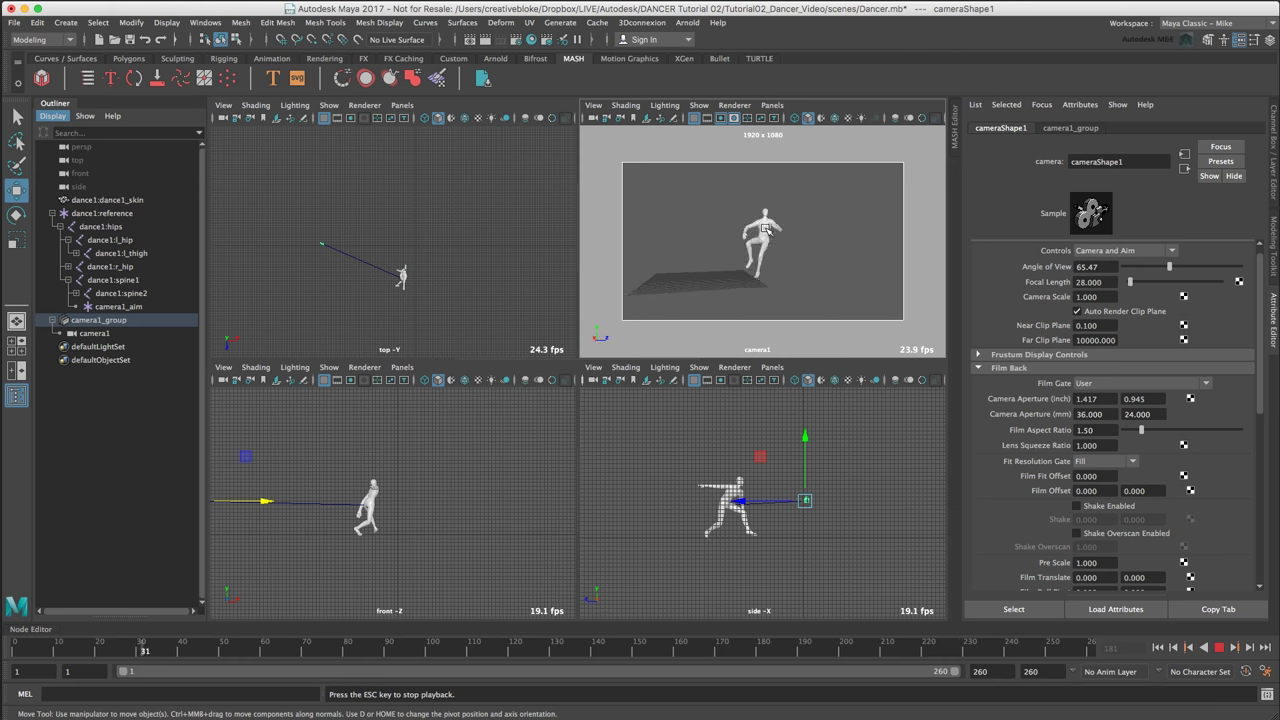
left_click(1219, 647)
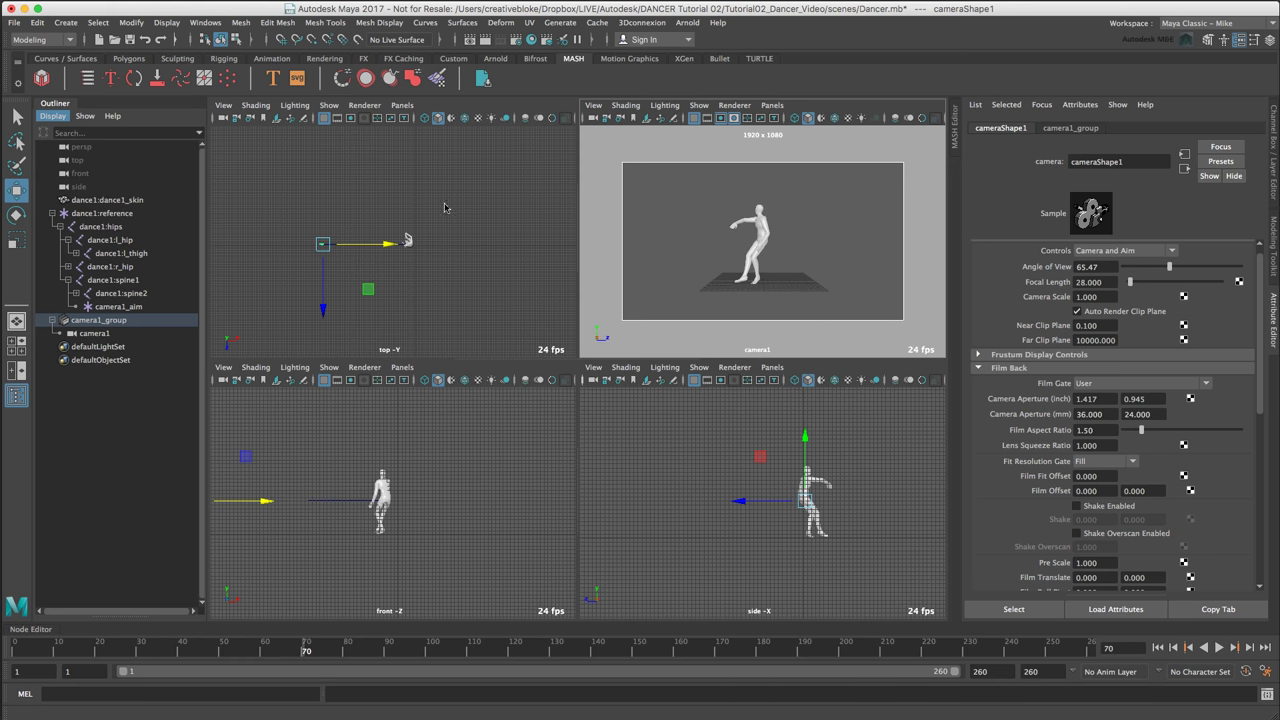
key("space")
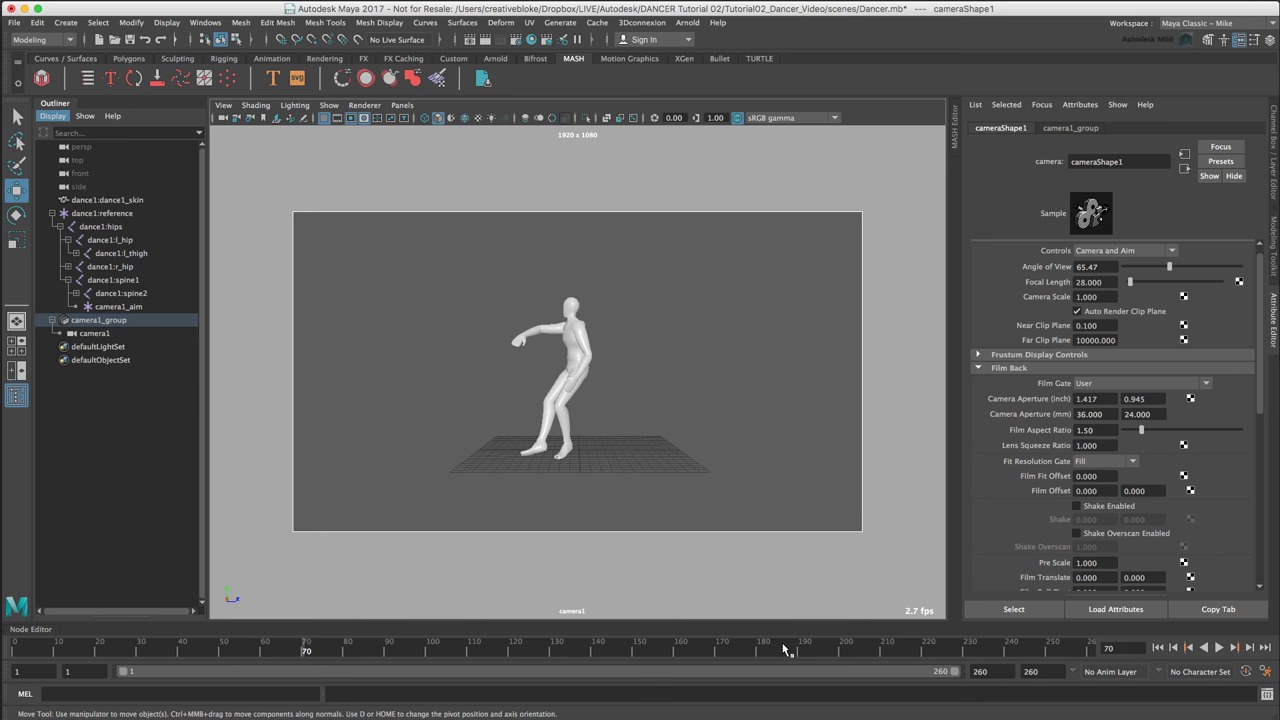
Set playback to Play Every Frame at free speed and play the dance from the start.
right_click_drag(786, 649, 952, 565)
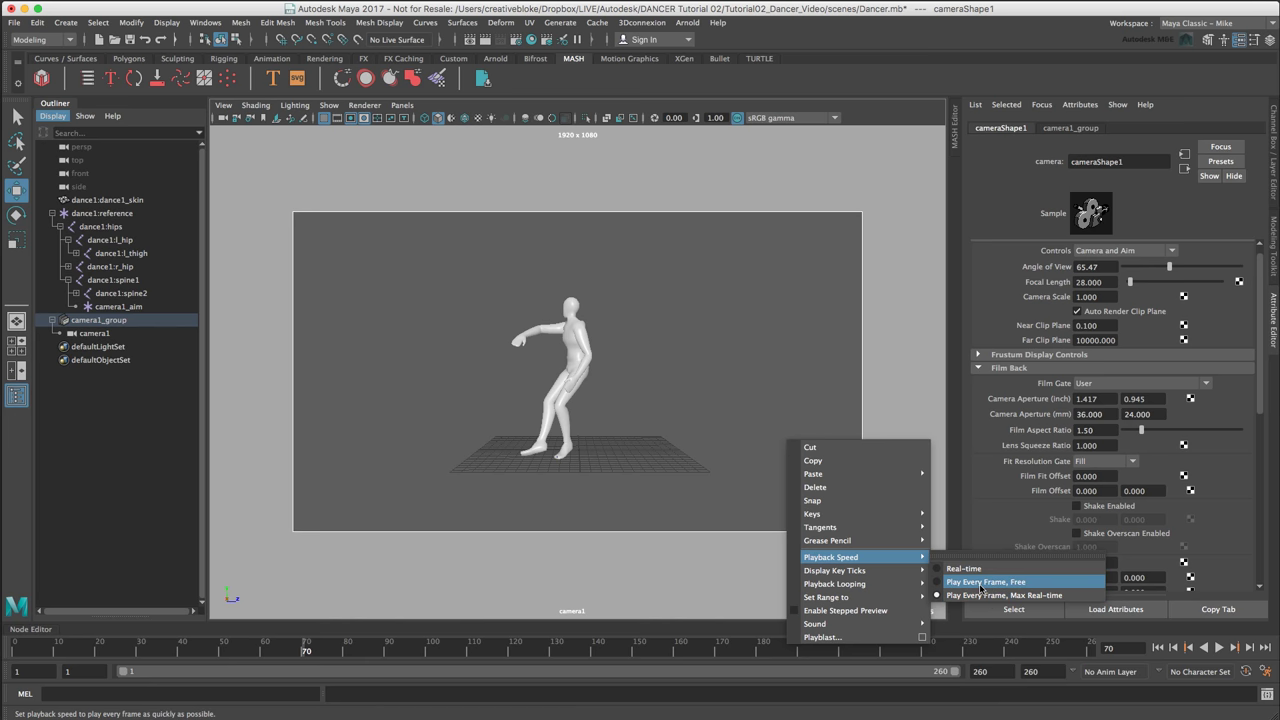
left_click(981, 588)
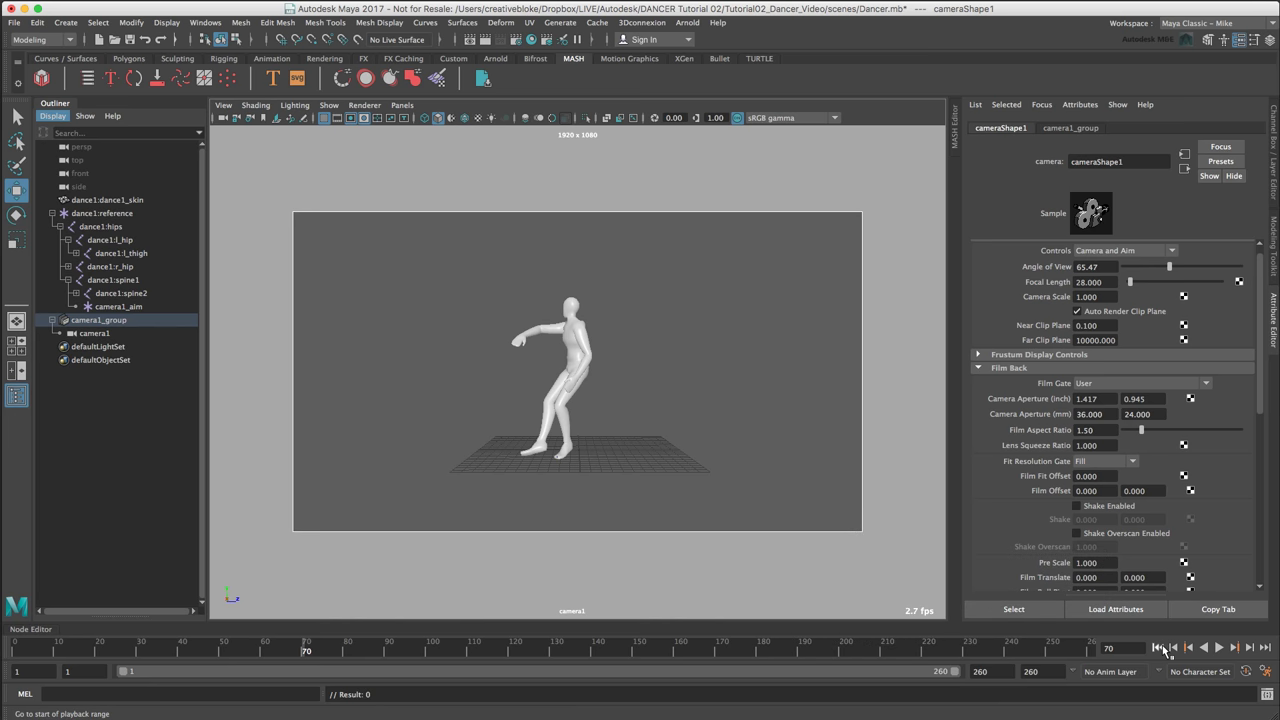
left_click(1164, 649)
left_click(1219, 648)
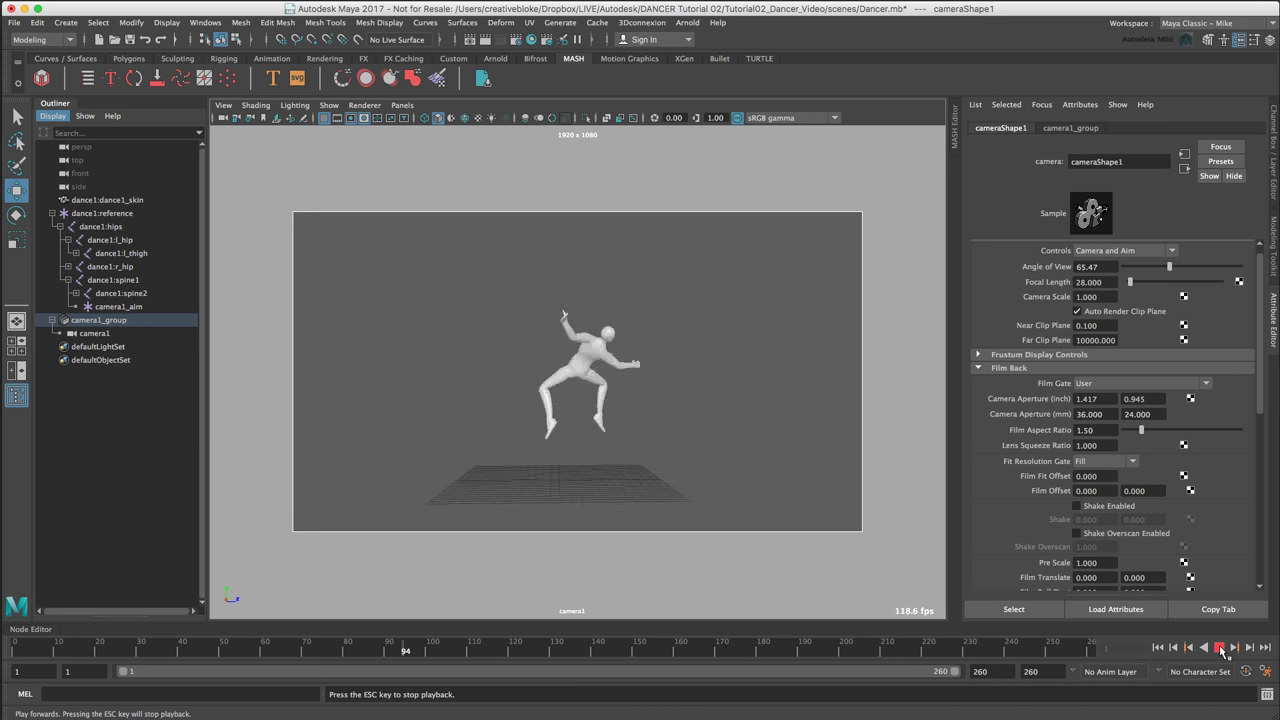
Switch playback to Play Every Frame, Max Real-time and replay the dance from frame 1.
right_click(1013, 647)
mouse_move(1041, 555)
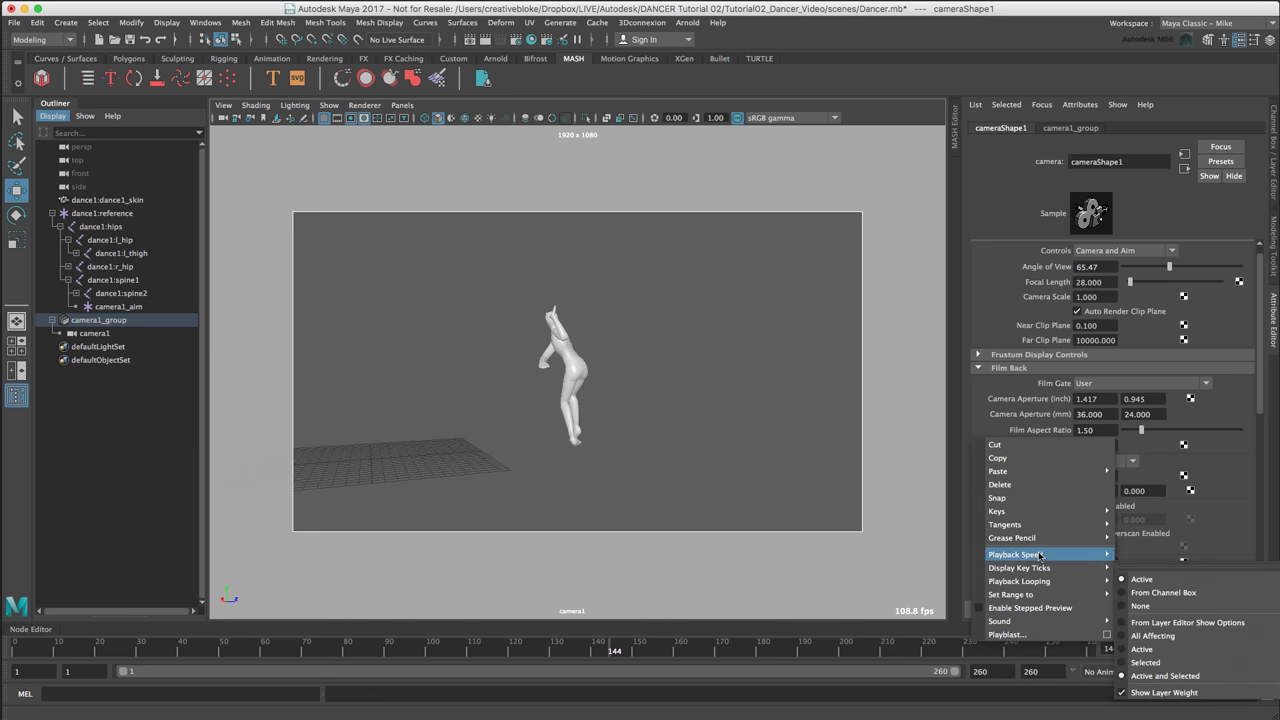
left_click(1173, 593)
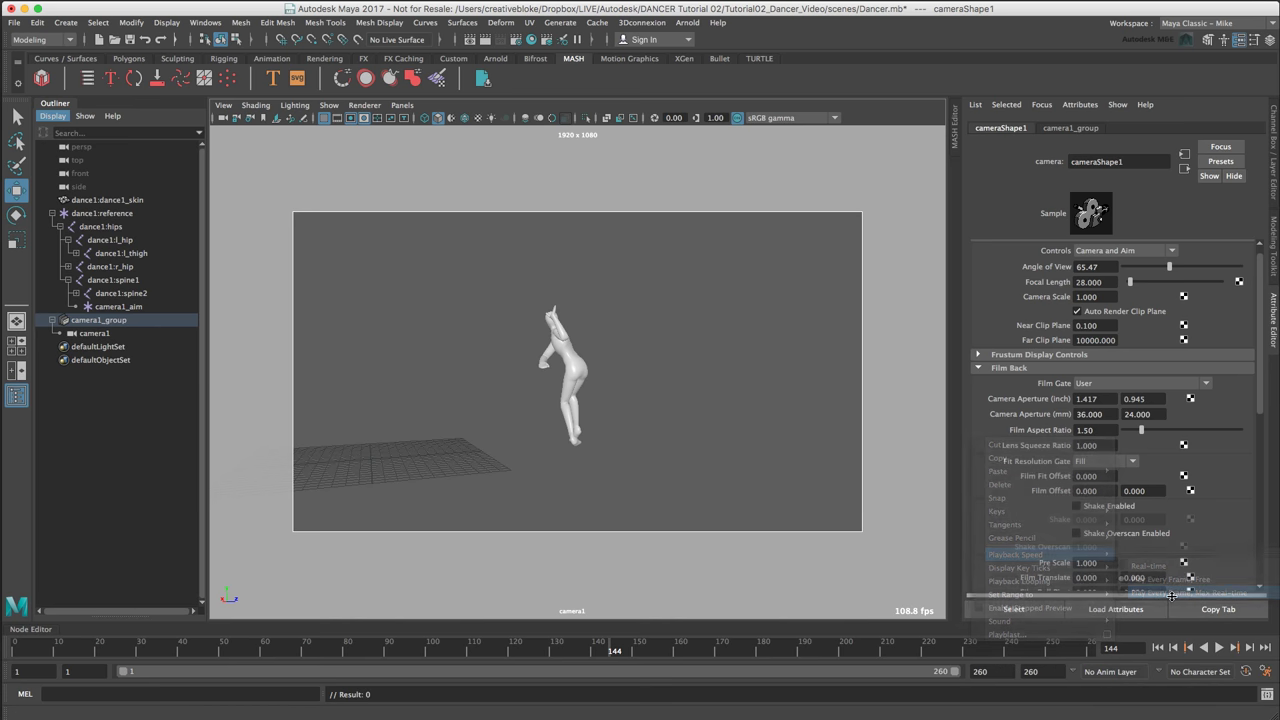
left_click(1205, 648)
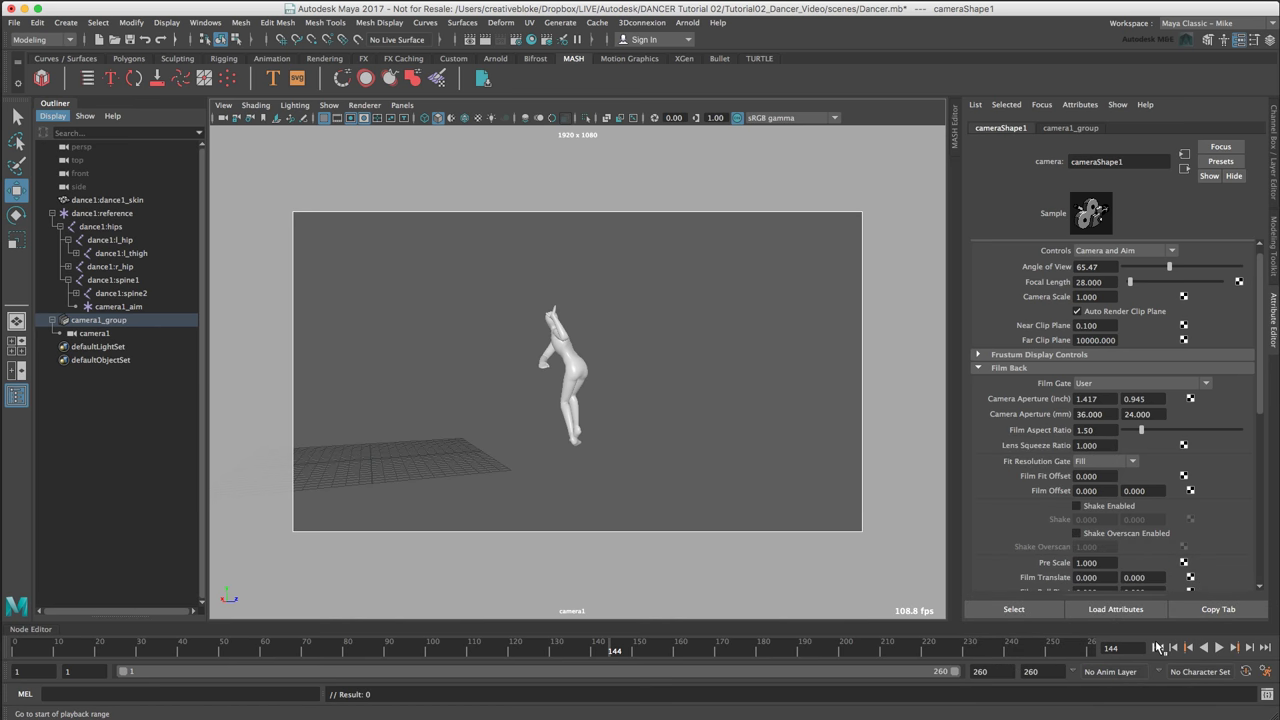
left_click(1220, 648)
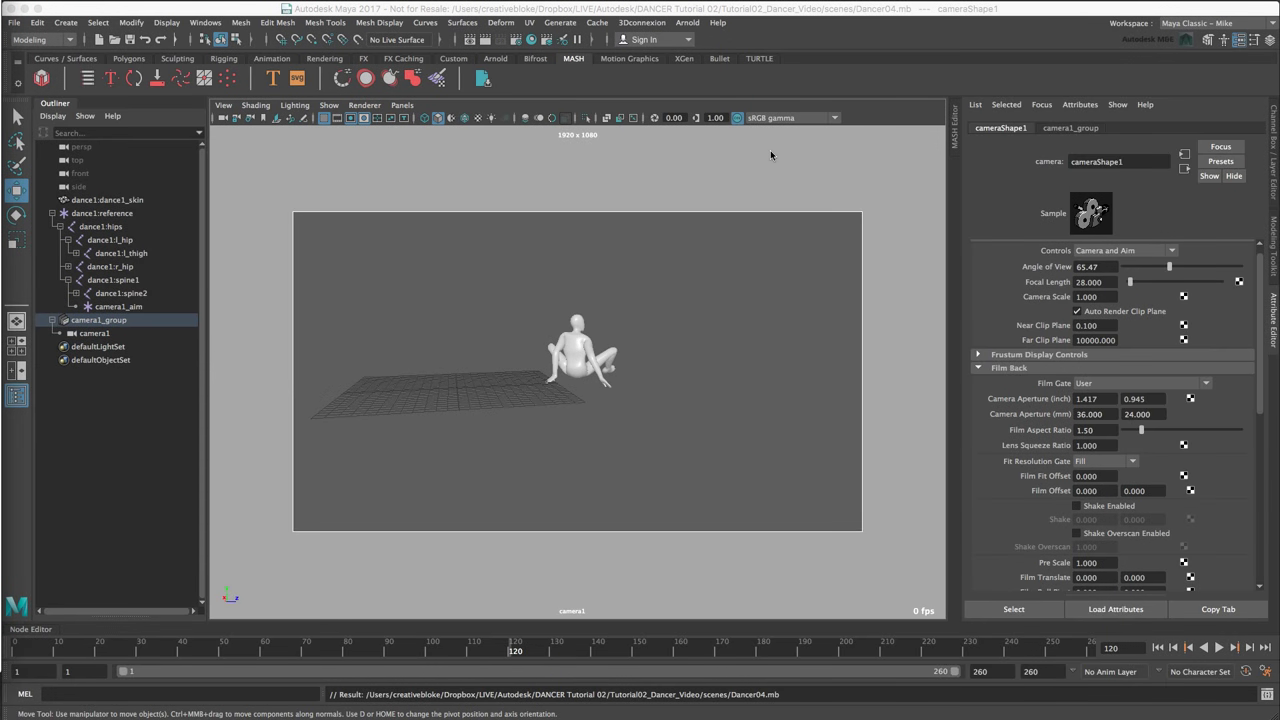
left_click(404, 105)
Look through the persp camera and create a polygon cube.
mouse_move(508, 130)
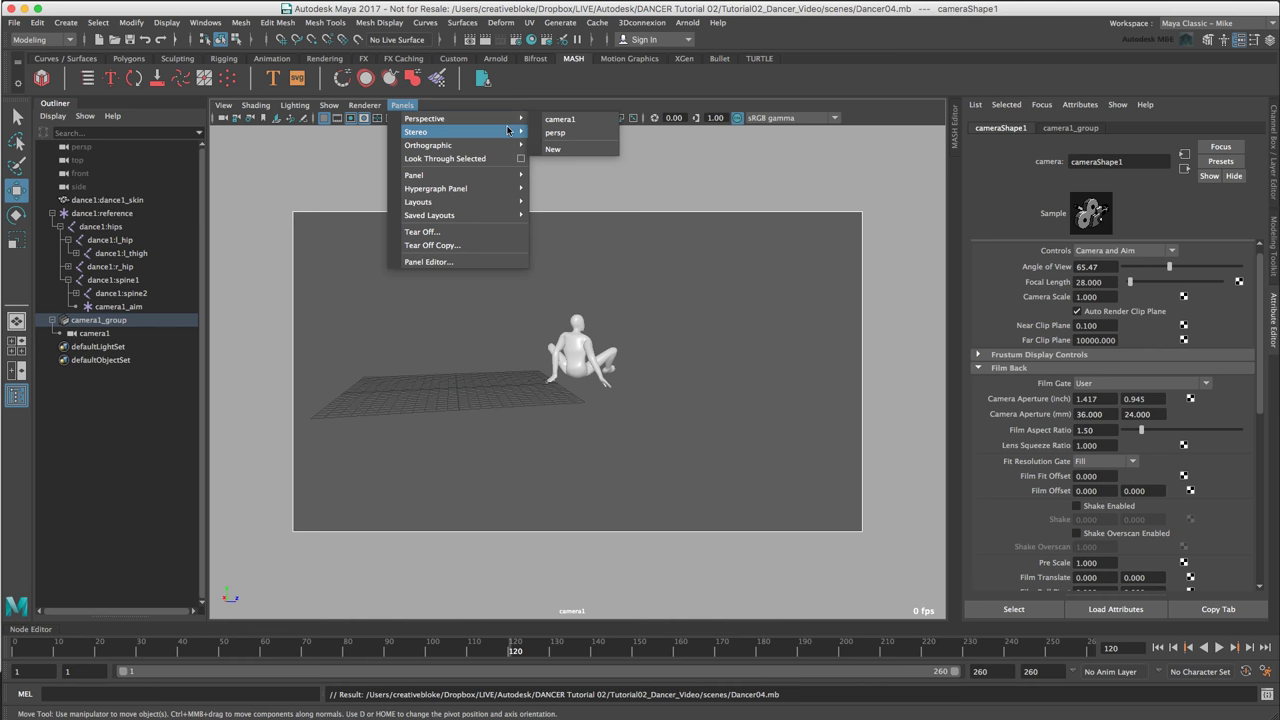
left_click(557, 132)
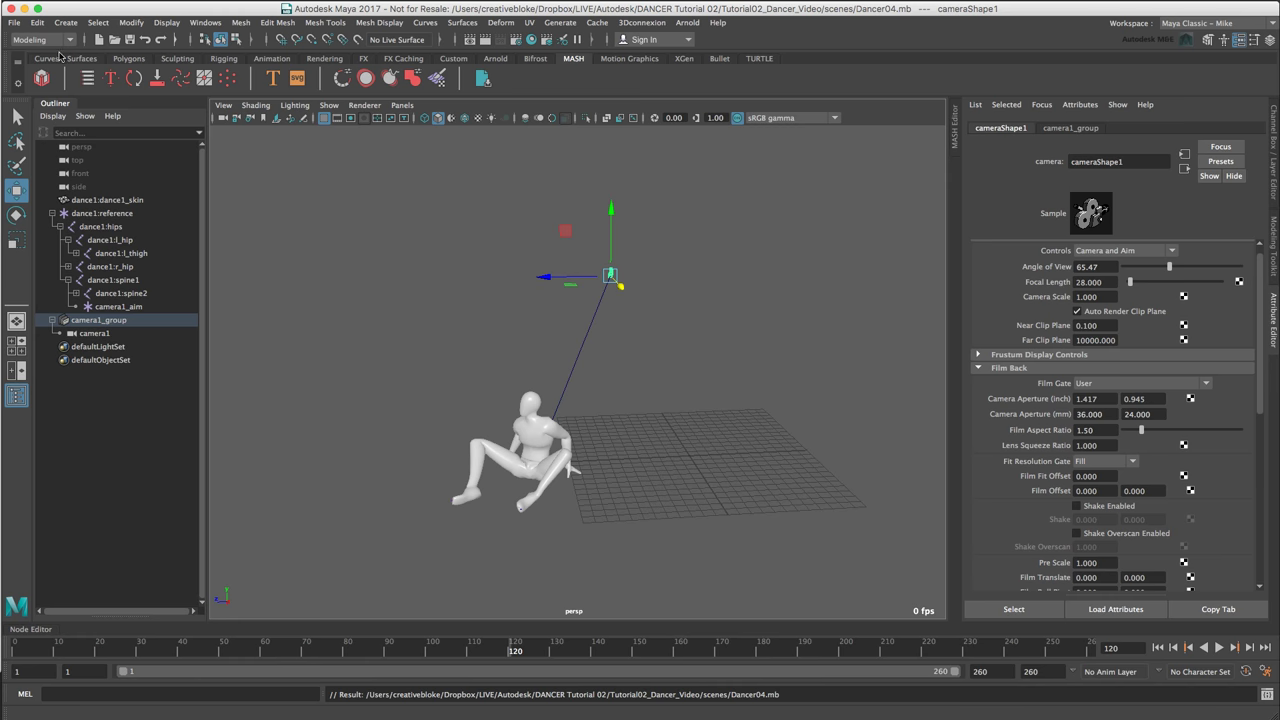
left_click(128, 59)
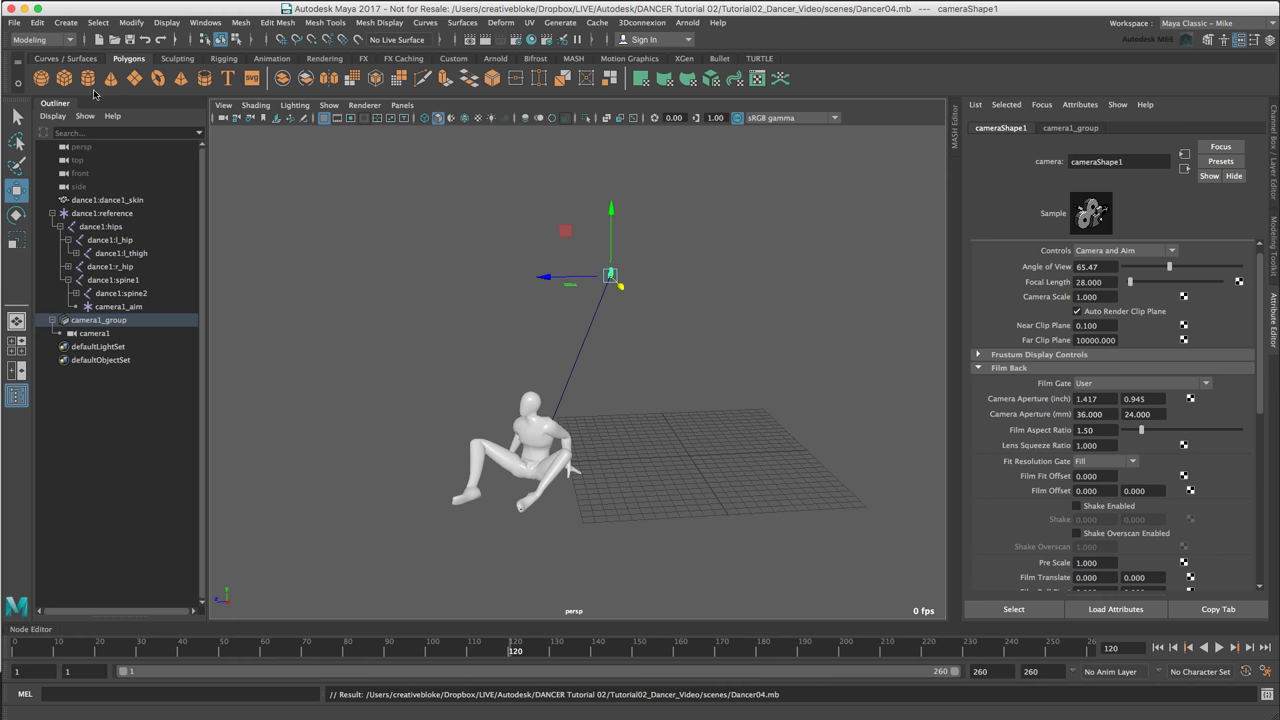
left_click(64, 79)
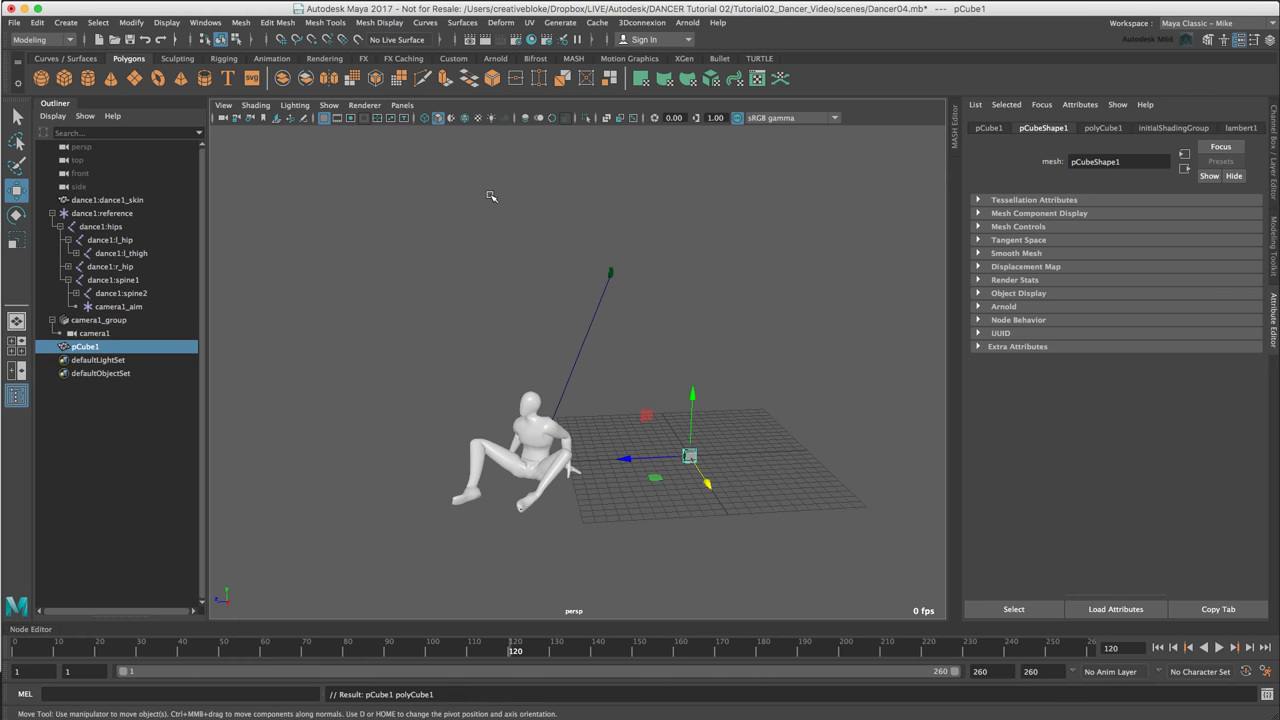
Scale the cube up uniformly in wireframe until it encloses the dancer.
key("r")
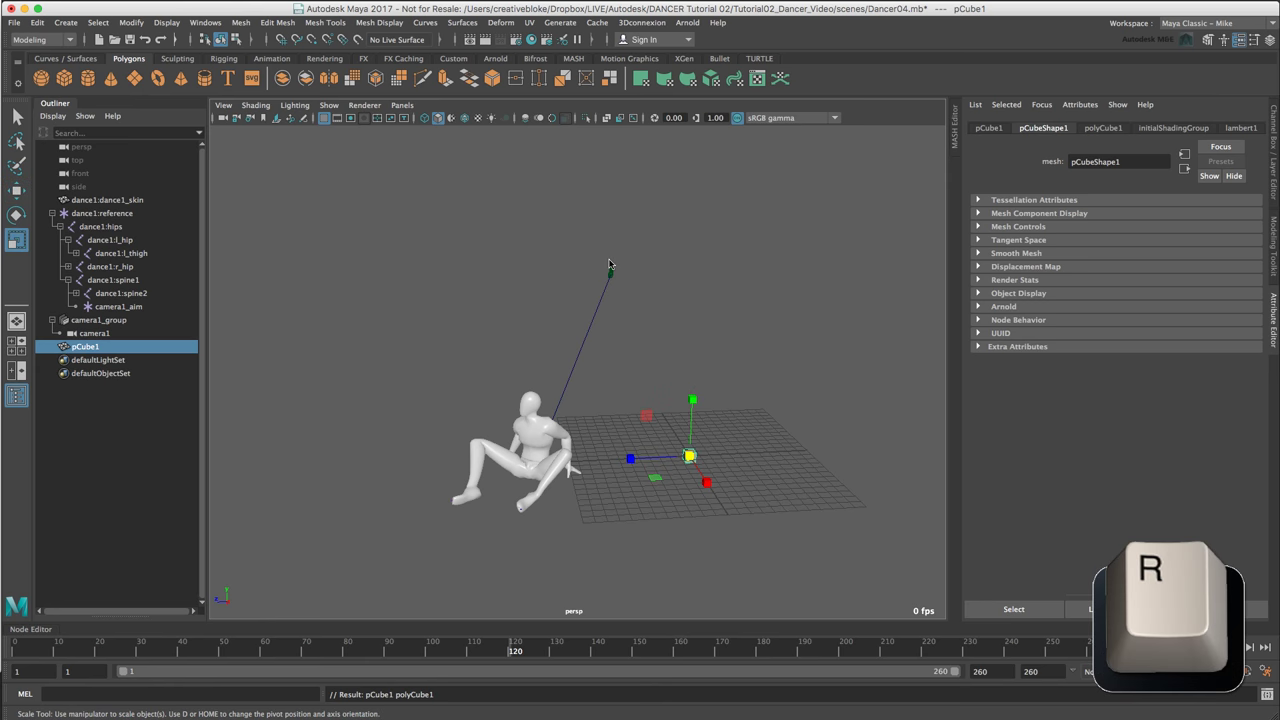
left_click_drag(693, 460, 1266, 366)
scroll(636, 471, "down", 5)
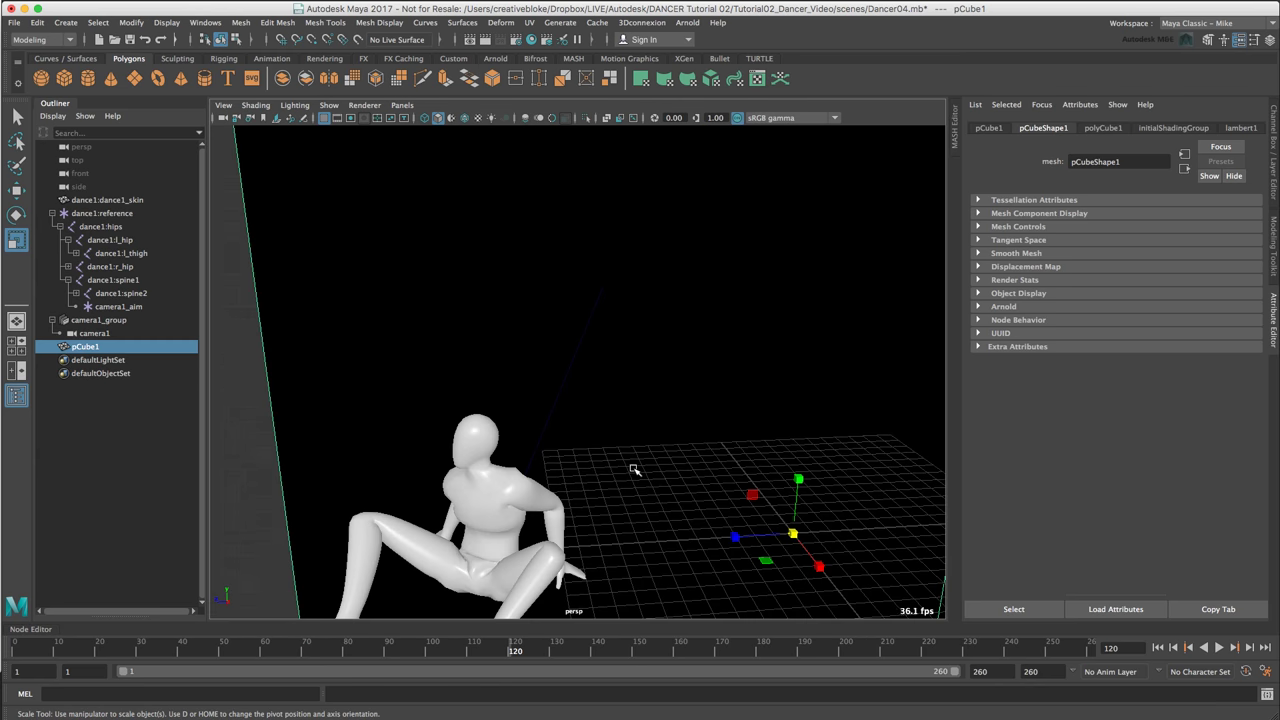
scroll(633, 469, "down", 2)
key("4")
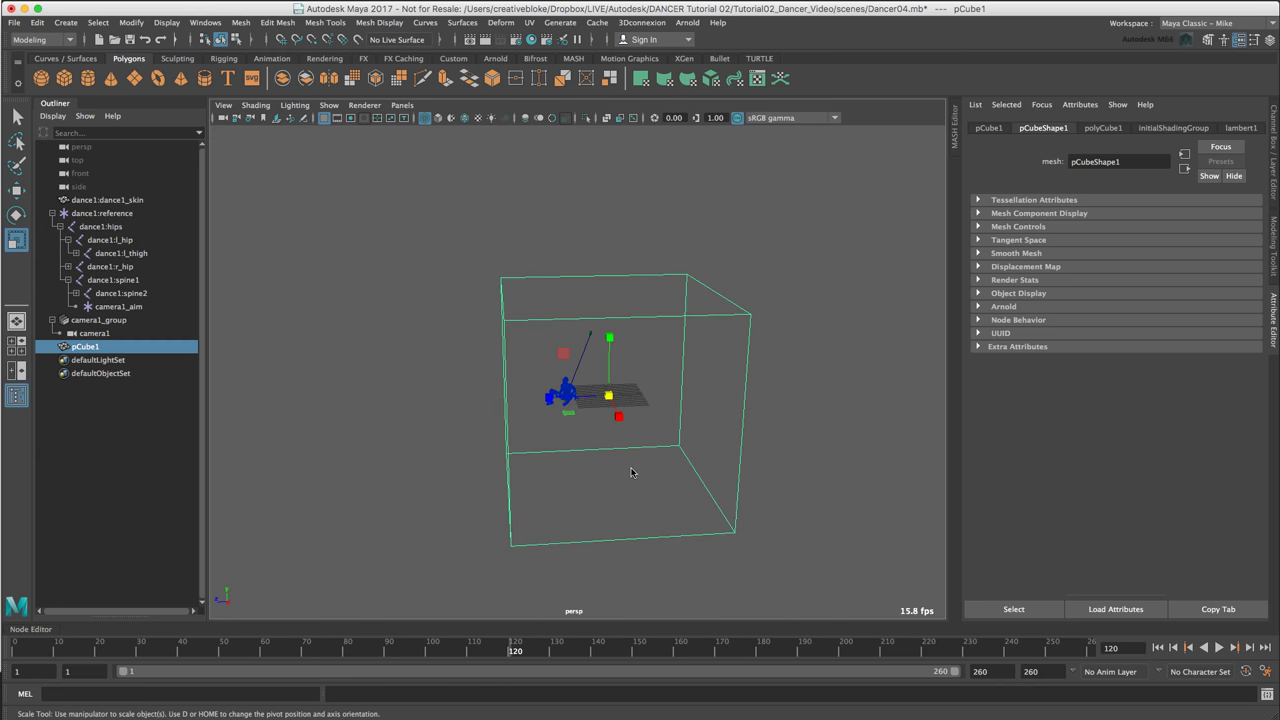
left_click_drag(607, 397, 703, 381)
middle_click_drag(753, 373, 918, 359)
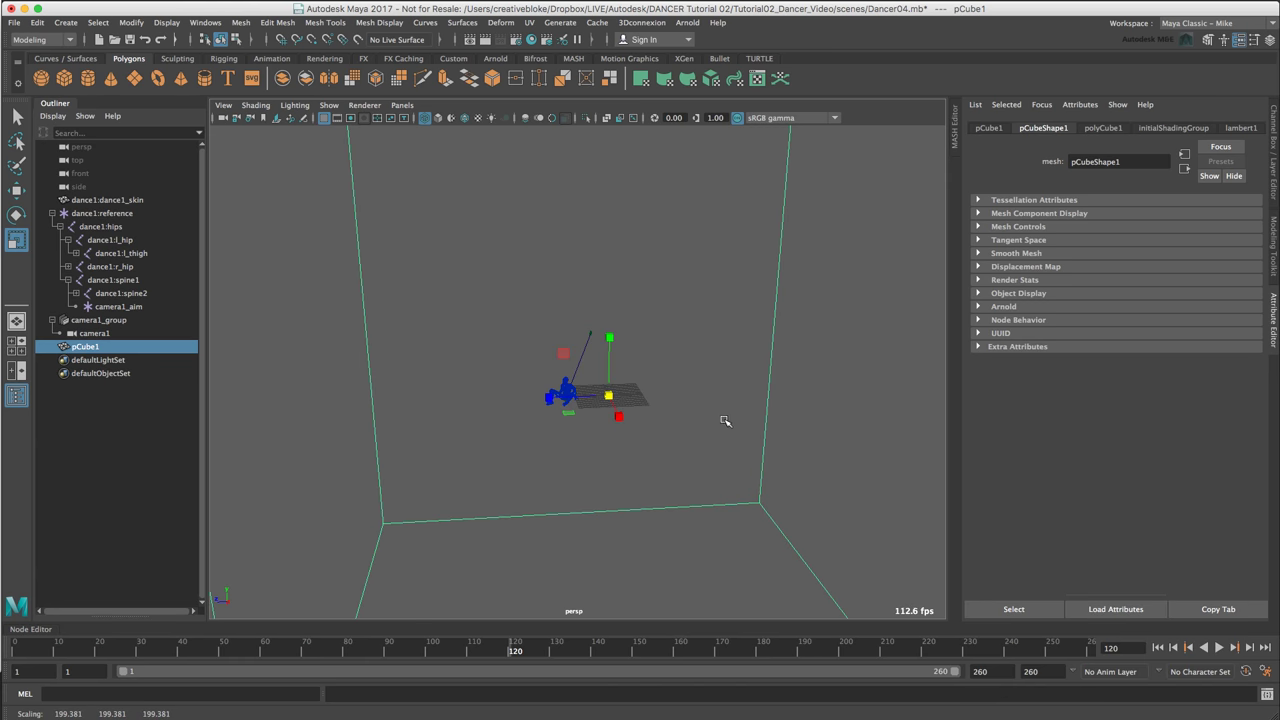
scroll(720, 423, "down", 5)
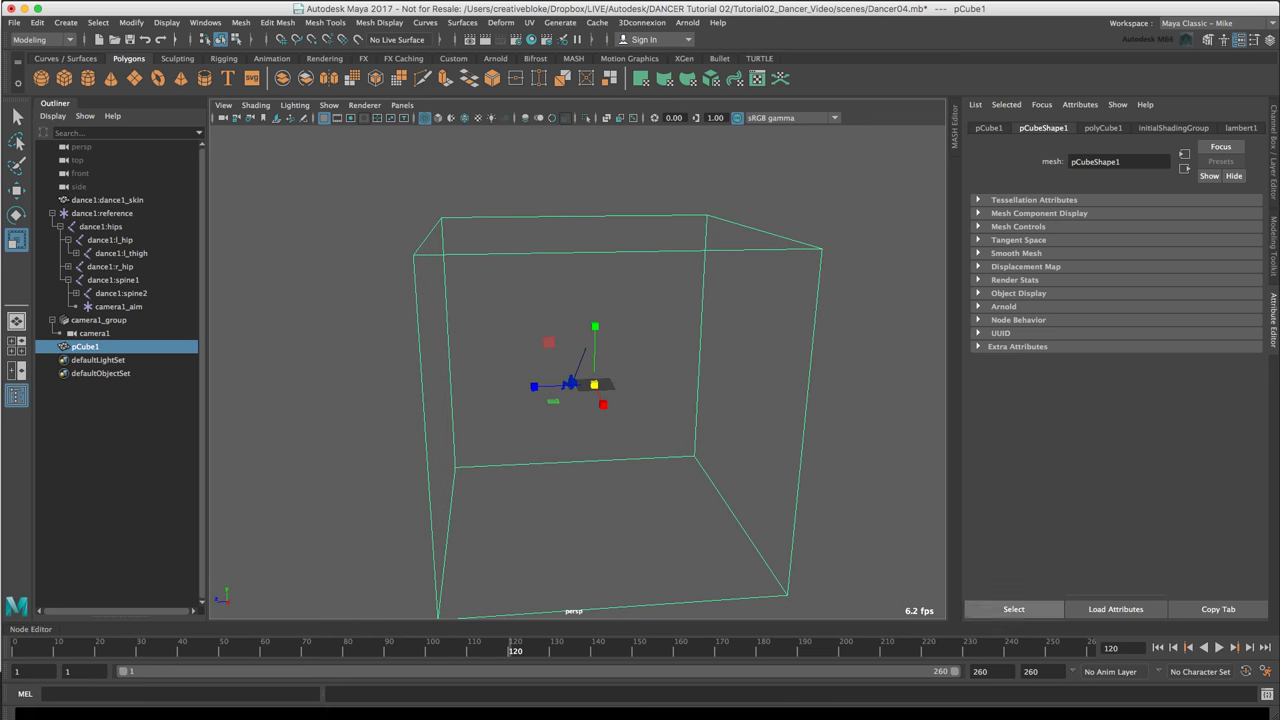
Play the dance inside the cube while orbiting around it, then rewind to frame 1.
left_click(1158, 647)
left_click(1220, 648)
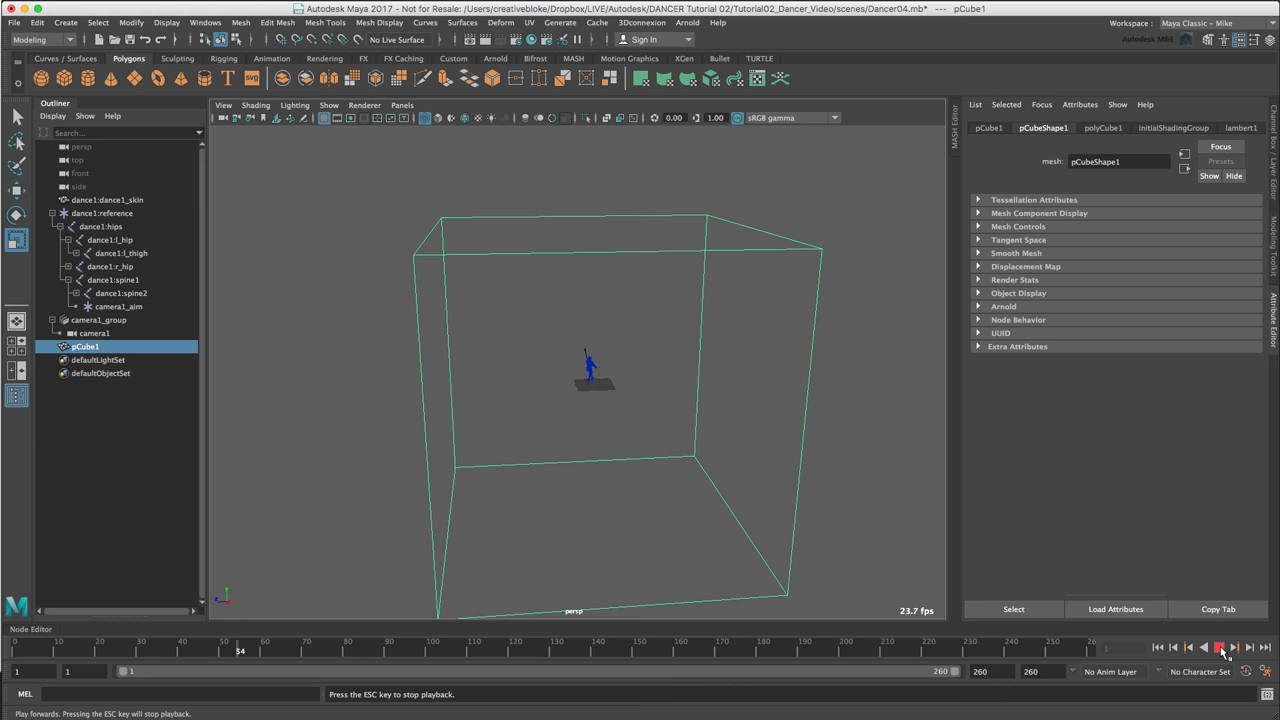
left_click_drag(651, 491, 903, 503, "alt")
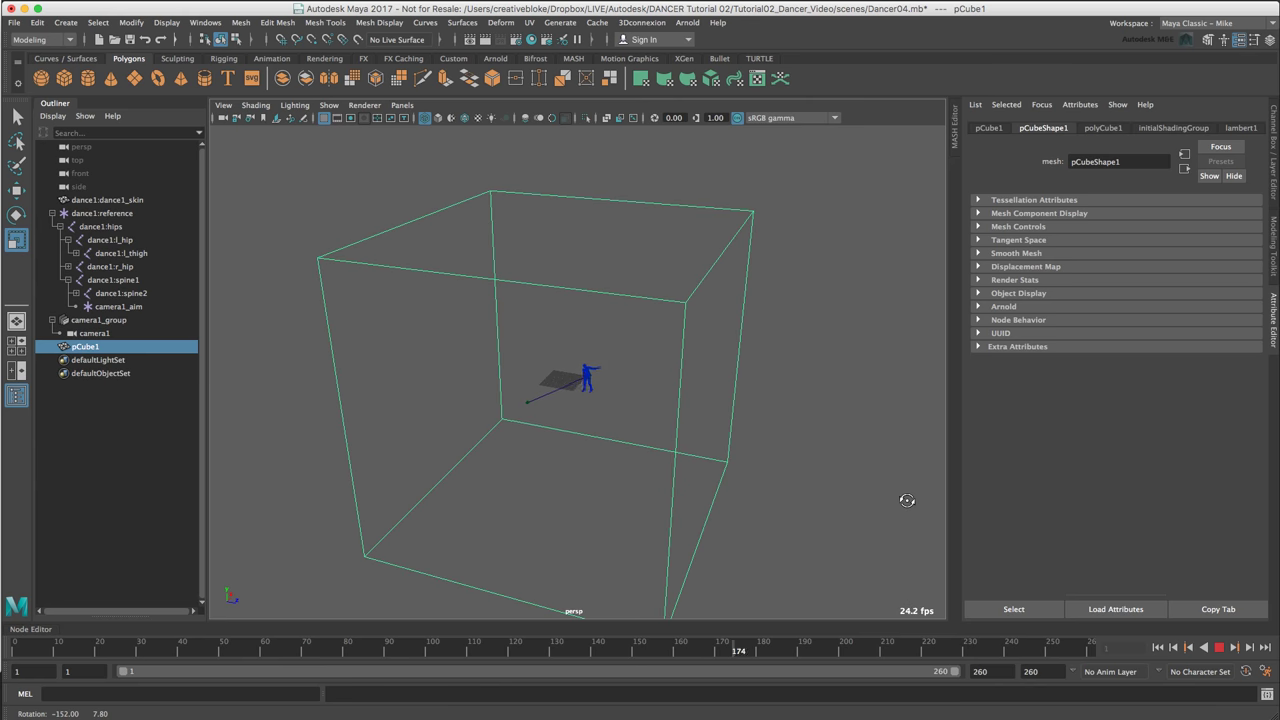
left_click(1219, 647)
left_click(1159, 648)
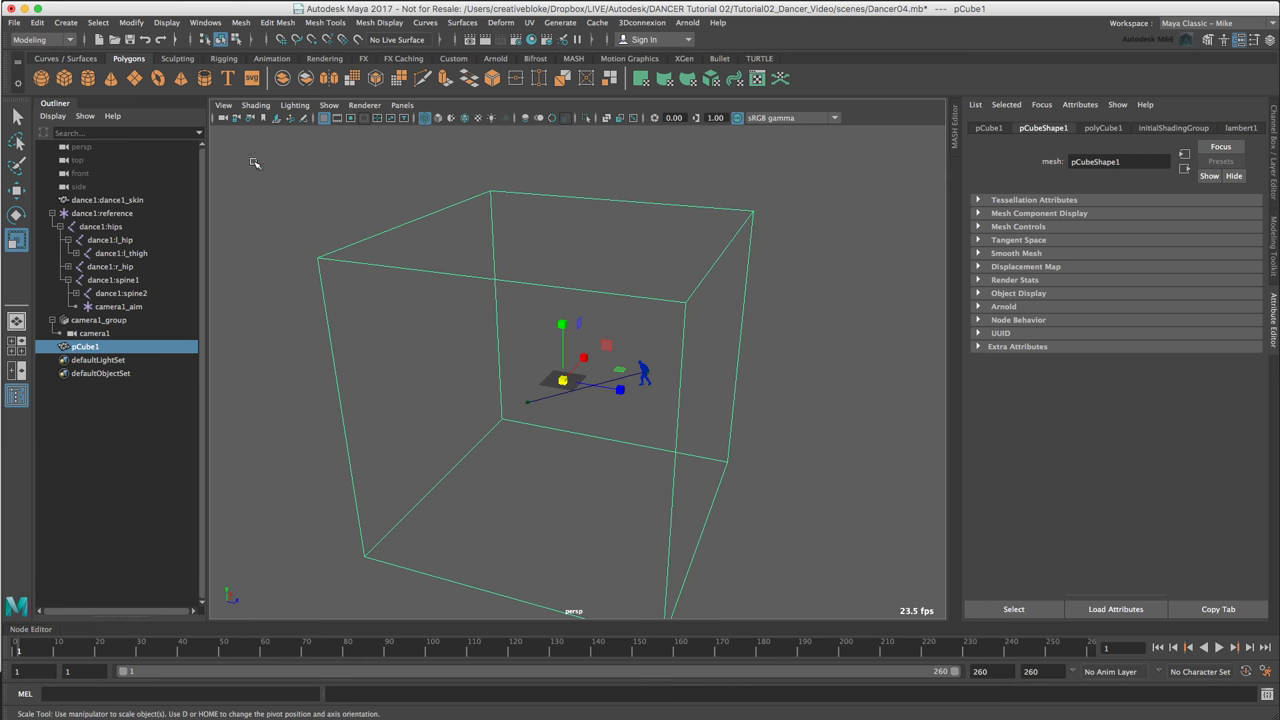
left_click(256, 105)
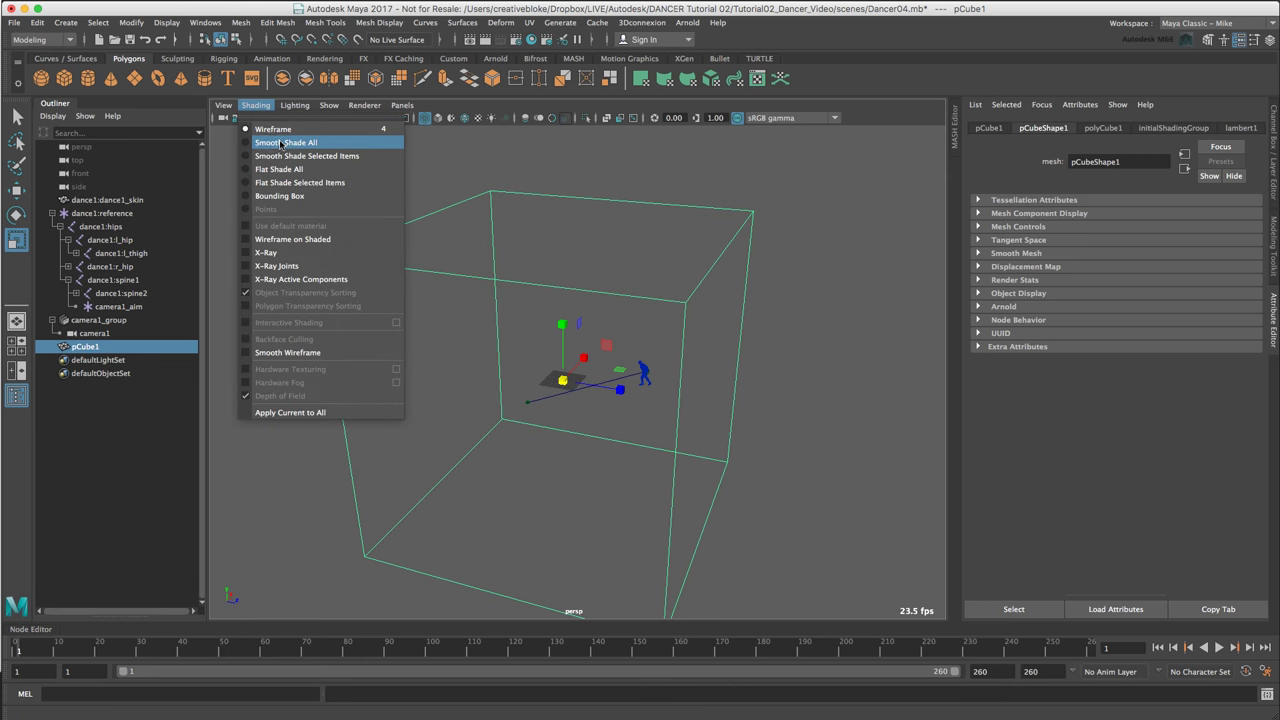
Switch to smooth shading and delete the cube's top face to open it.
left_click(280, 143)
key("4")
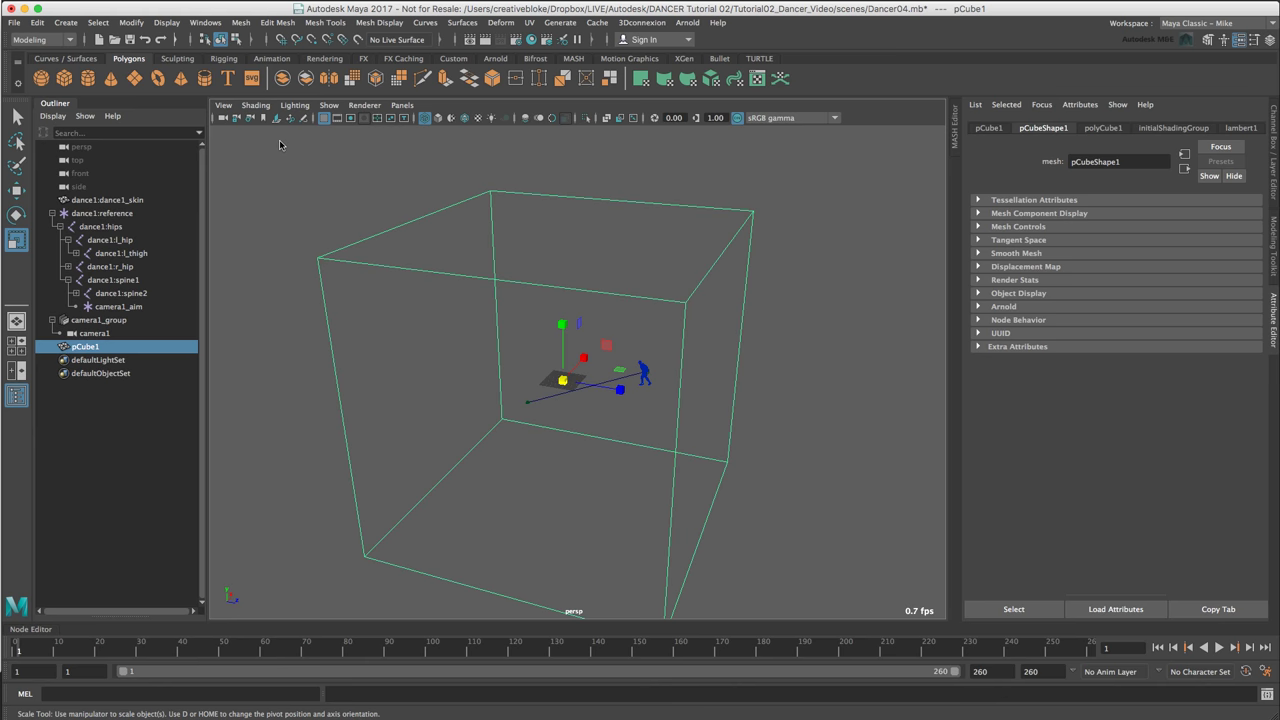
key("5")
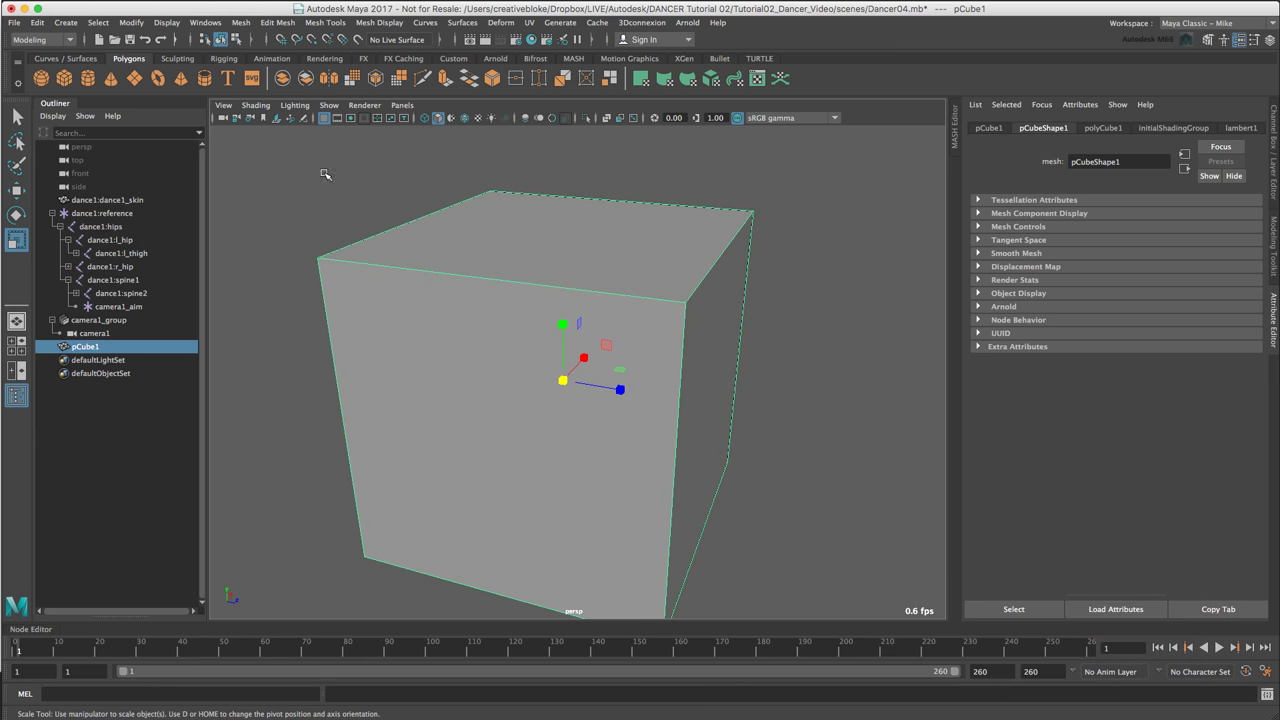
right_click(428, 257)
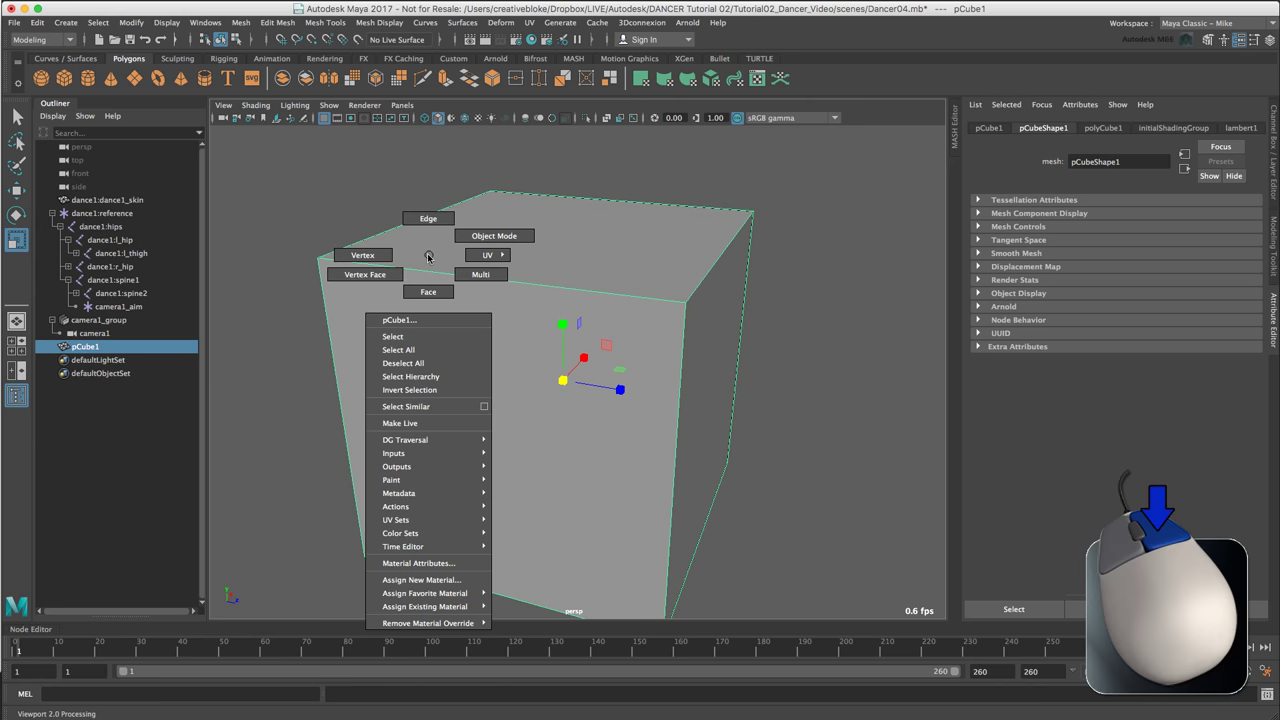
right_click_drag(428, 257, 438, 284)
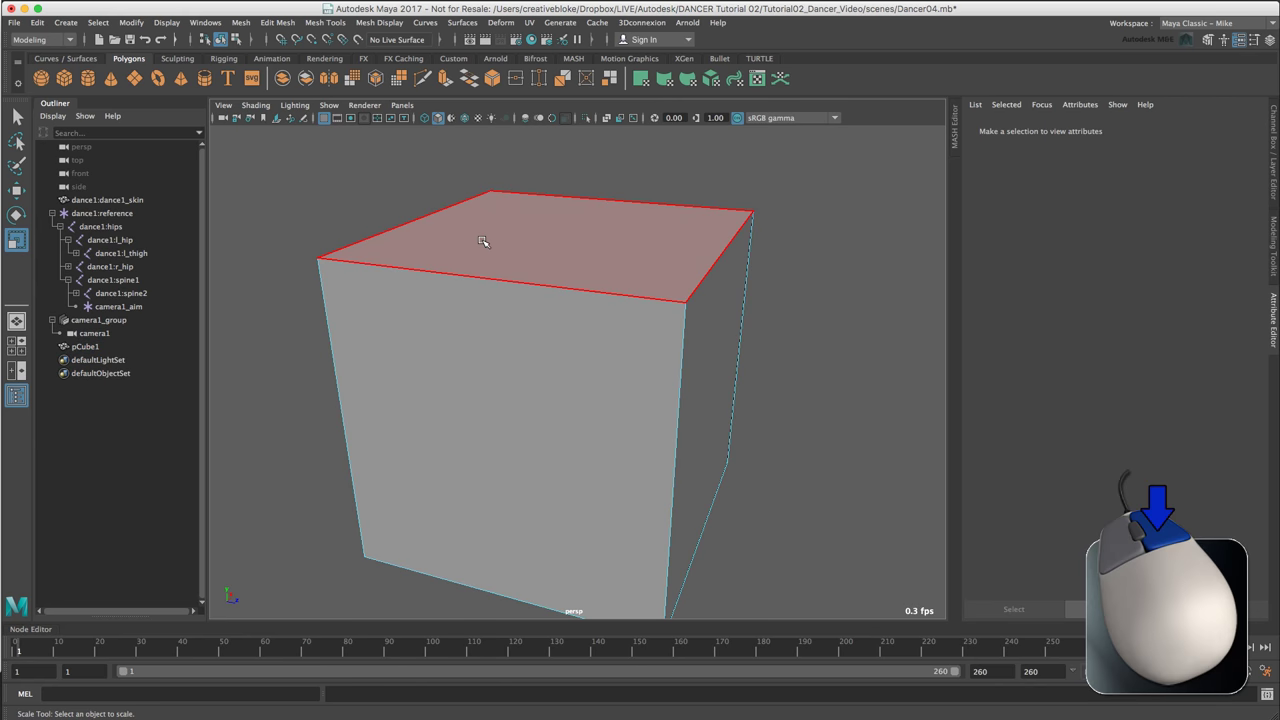
left_click(482, 242)
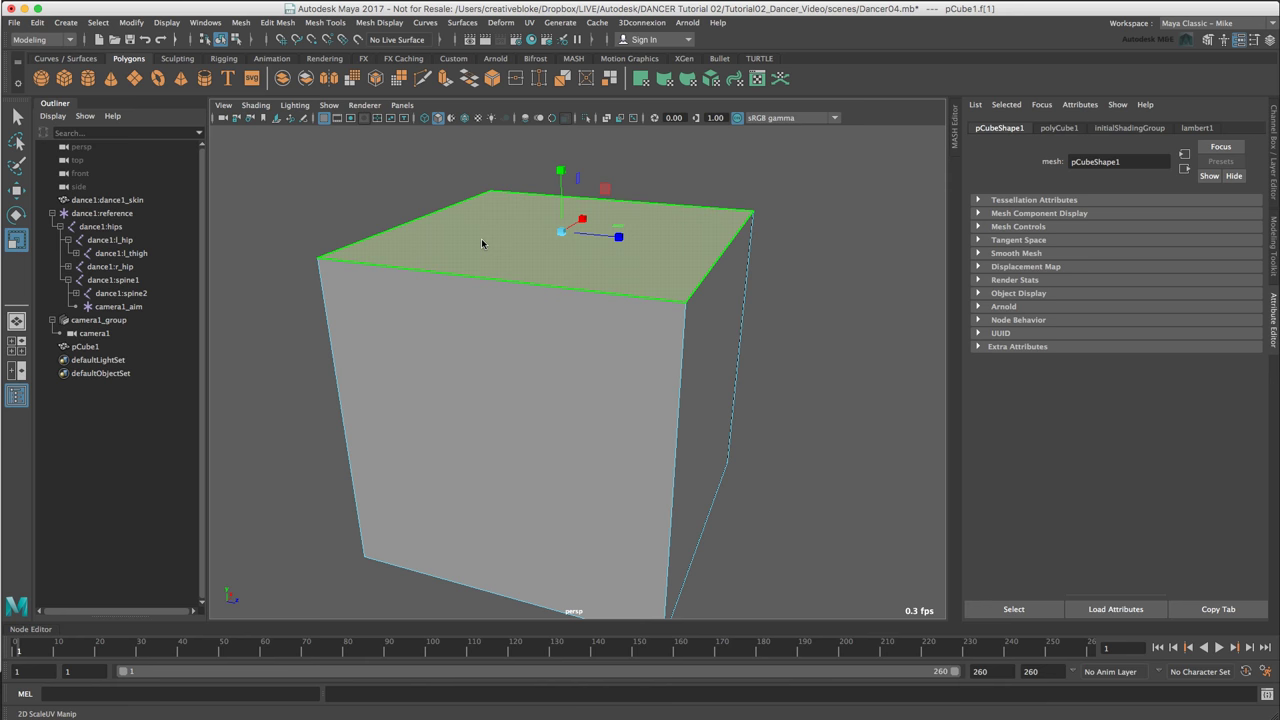
key("Delete")
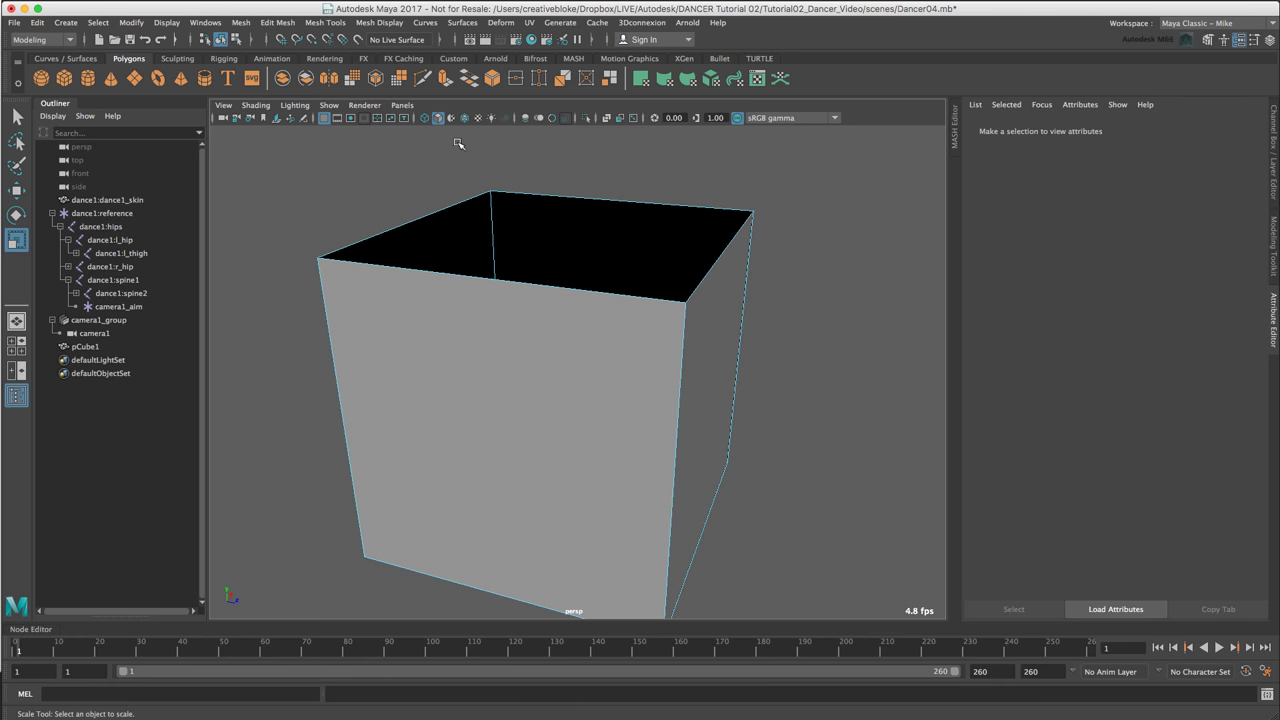
Reverse the normals of the five remaining faces so they point inward, then look down inside.
left_click(554, 359)
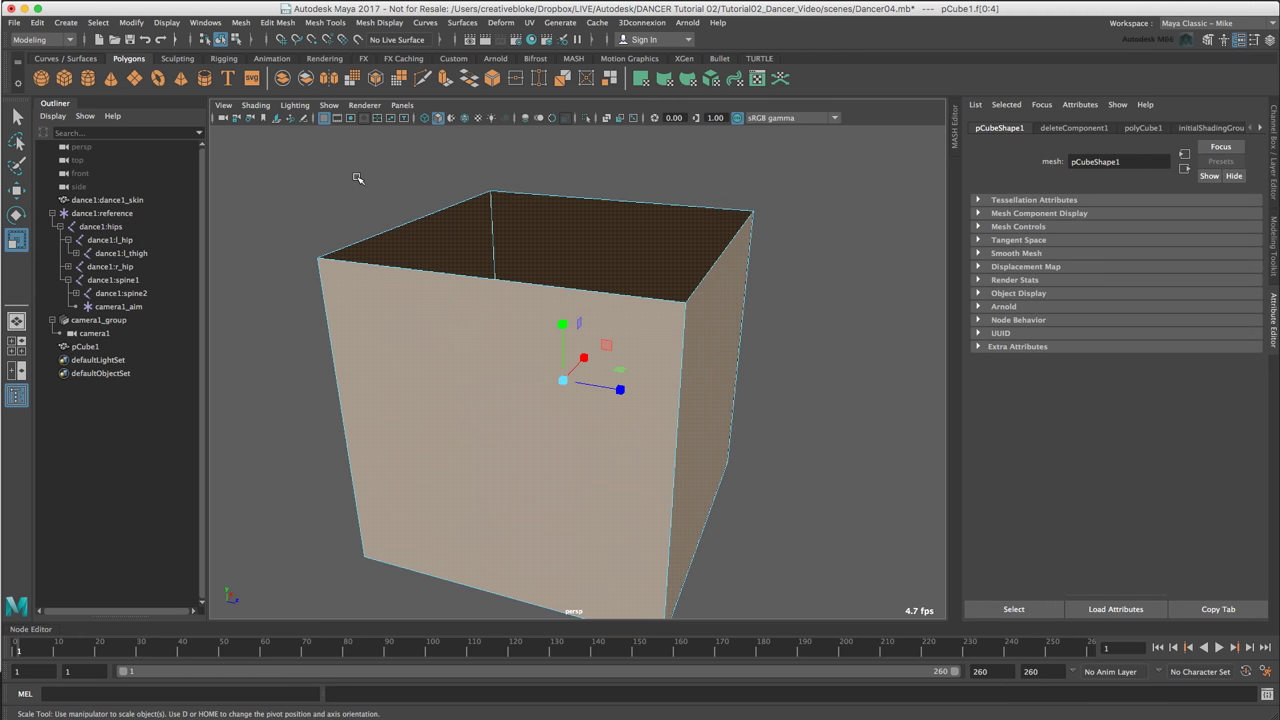
left_click(379, 22)
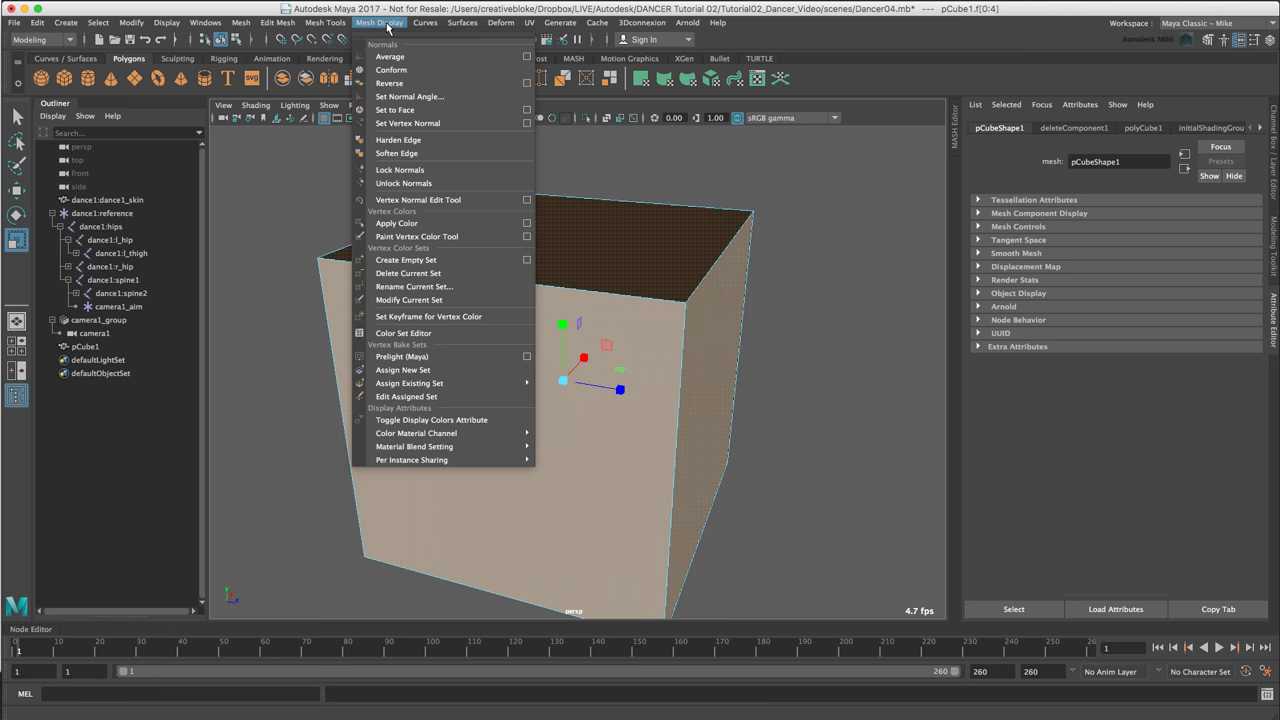
left_click(390, 83)
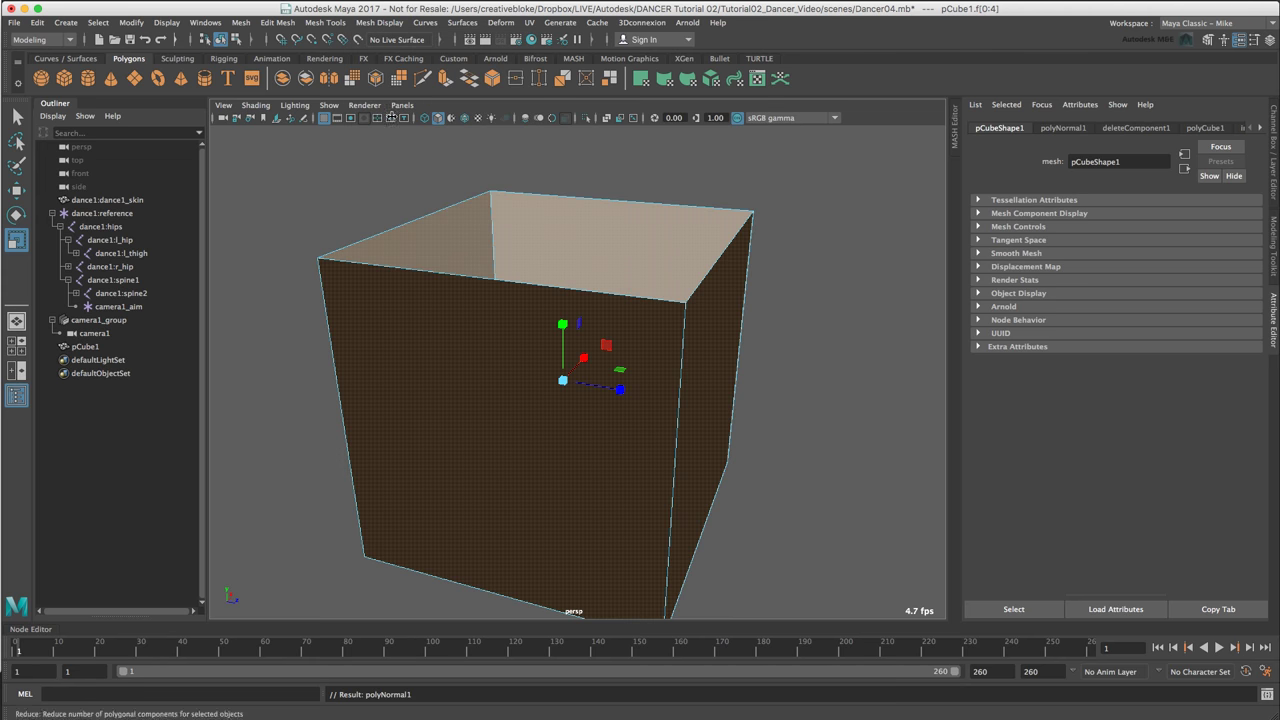
left_click(313, 201)
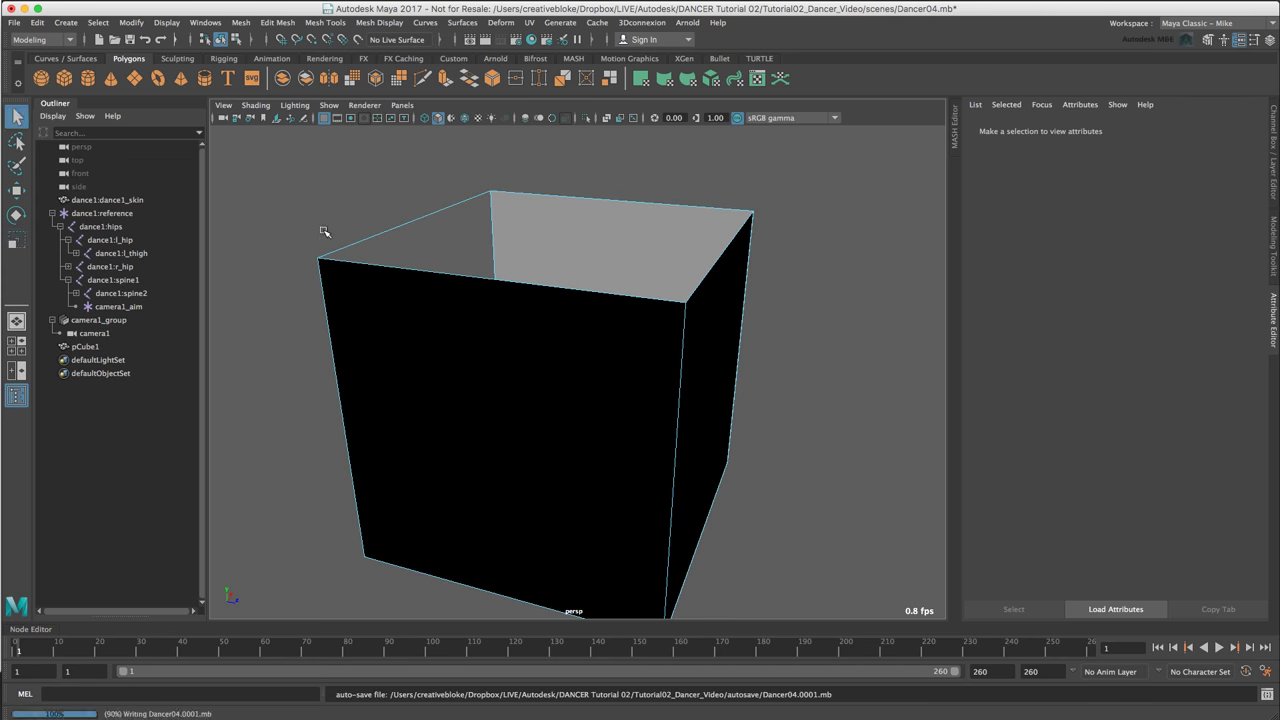
mouse_move(323, 234)
left_mouse_down("alt")
mouse_move(325, 256)
mouse_move(320, 247)
left_mouse_up("alt")
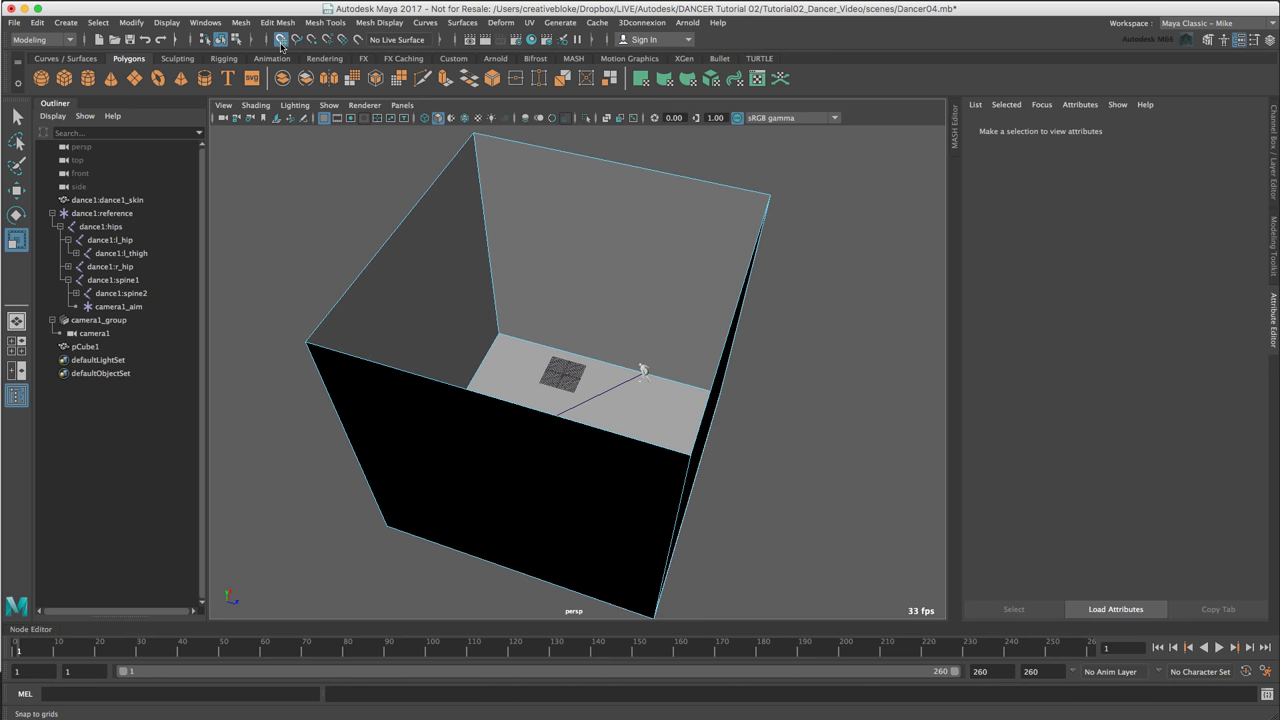
Briefly pick the floor face, then orbit the cube to view it from above, the side and below.
left_click(529, 369)
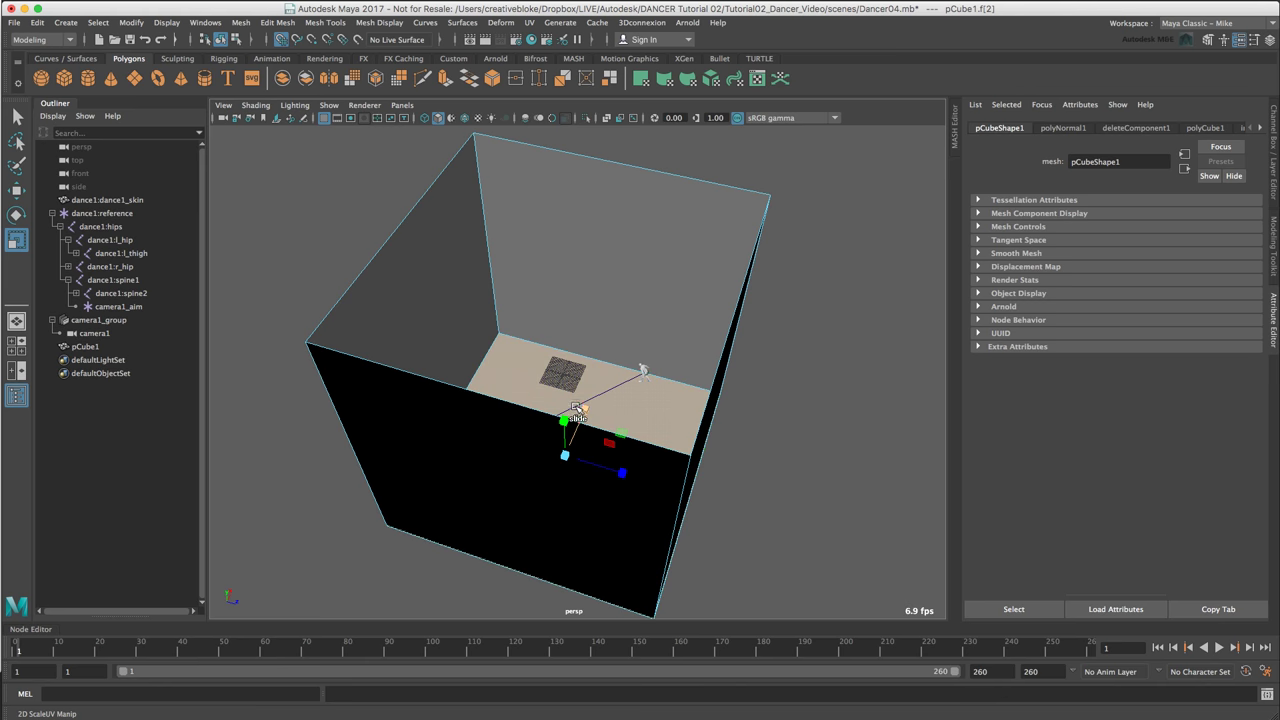
key("w")
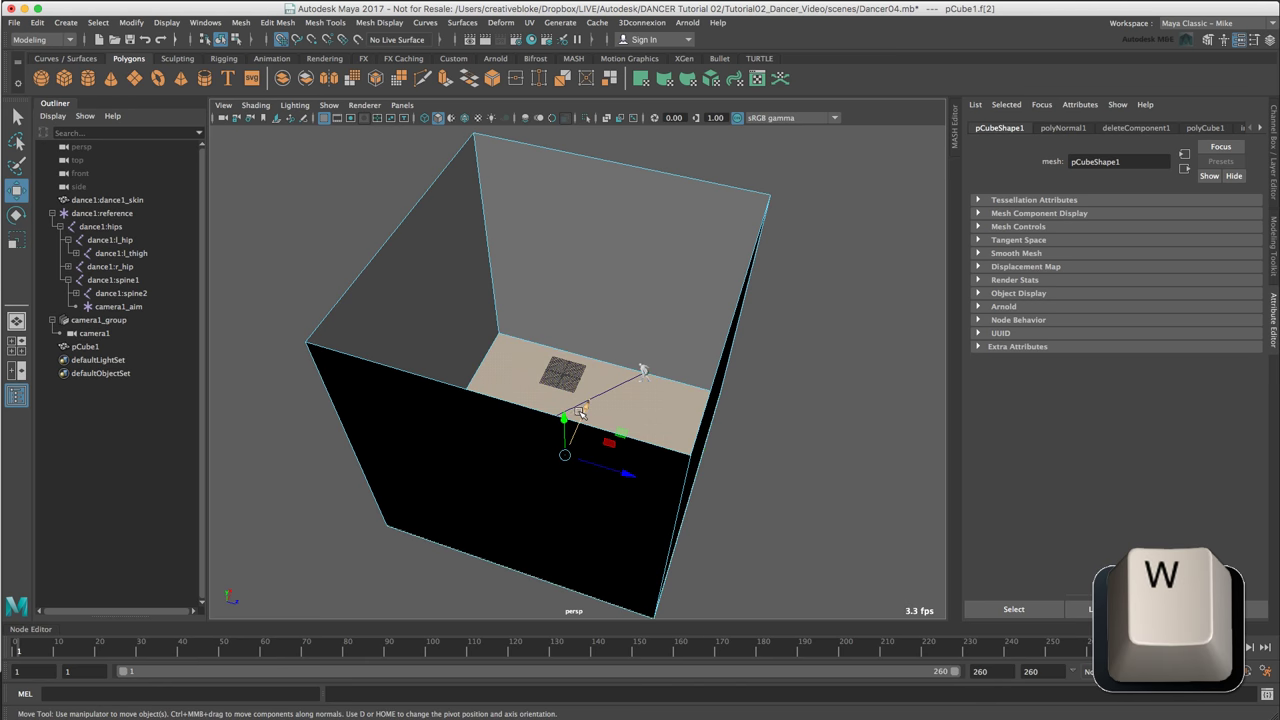
left_click_drag(577, 407, 568, 412, "alt")
scroll(570, 410, "up", 5)
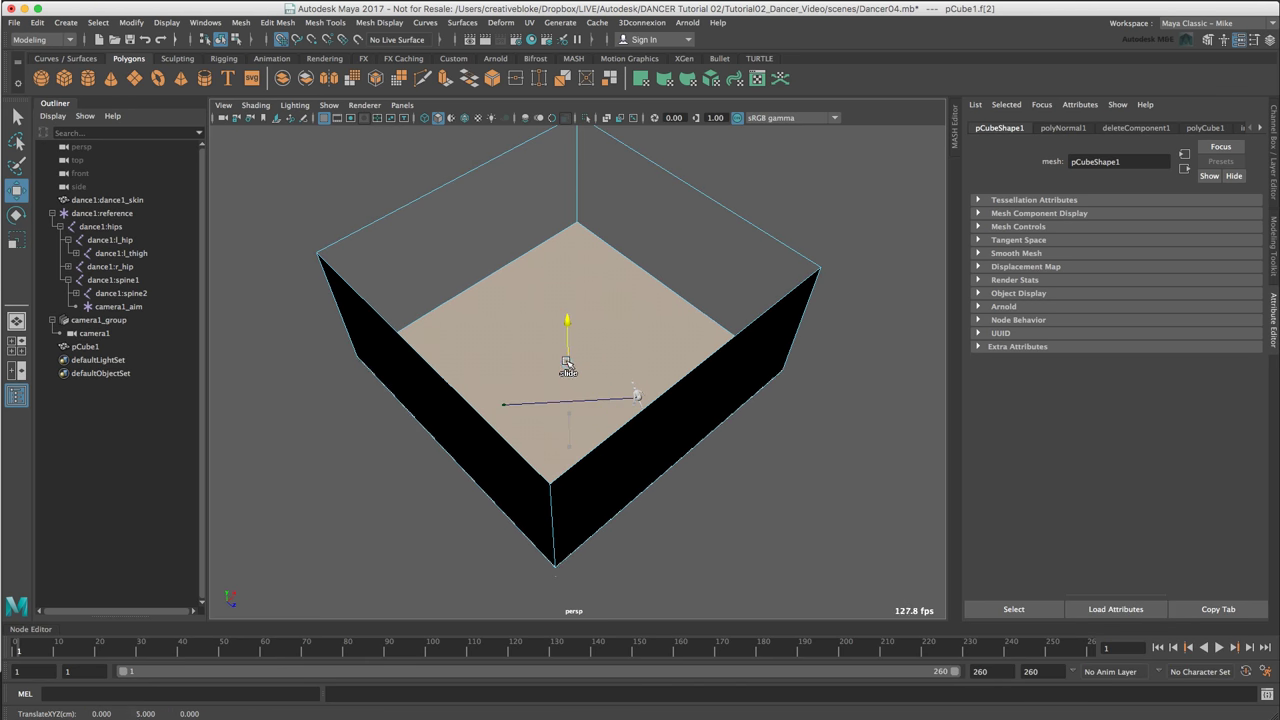
left_click_drag(571, 366, 380, 313, "alt")
left_click(317, 263)
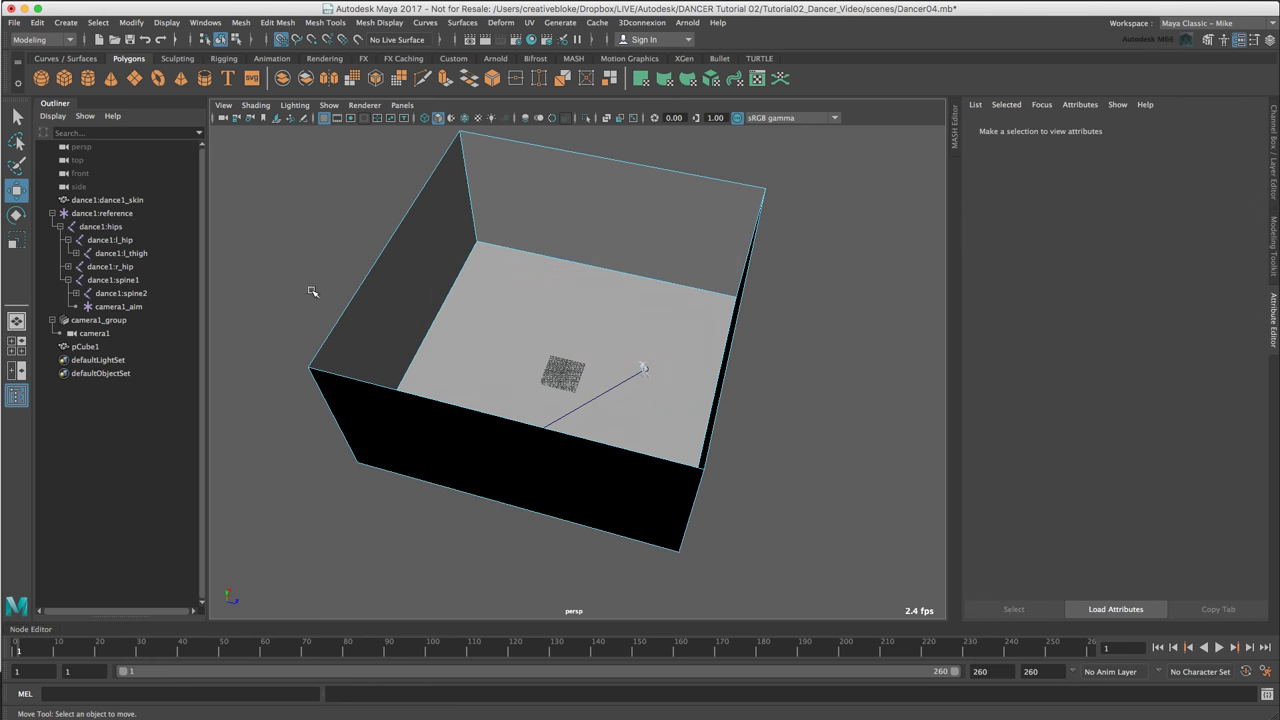
left_click_drag(314, 287, 414, 209, "alt")
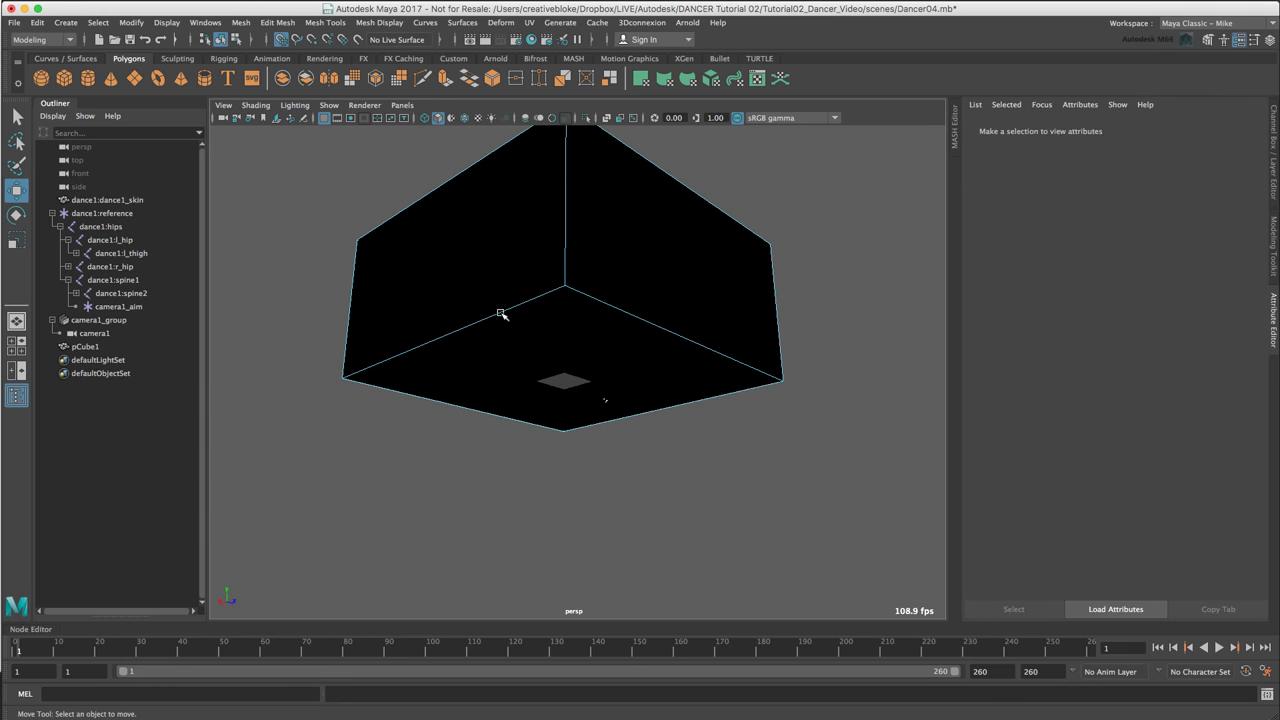
left_click_drag(338, 437, 484, 450, "alt")
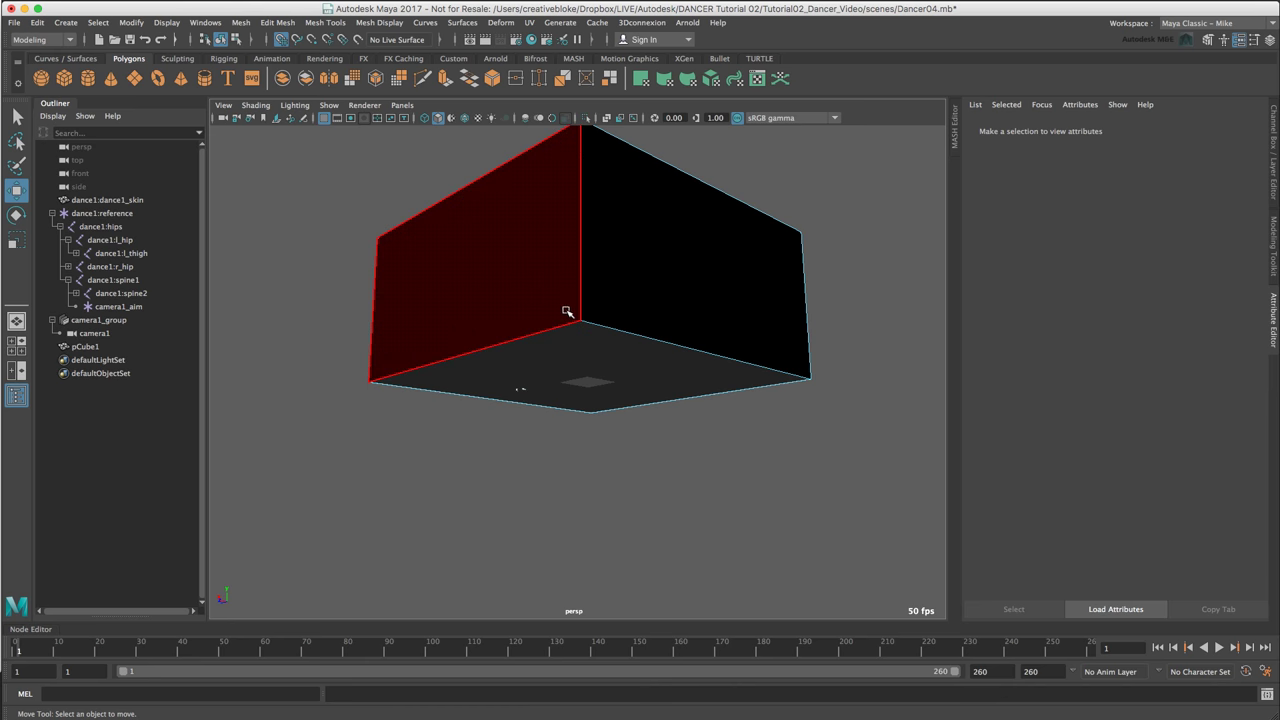
Select the cube's vertical corner and bottom edges for rounding, with the Modeling Toolkit shown.
right_click_drag(490, 283, 470, 256)
left_click(576, 246)
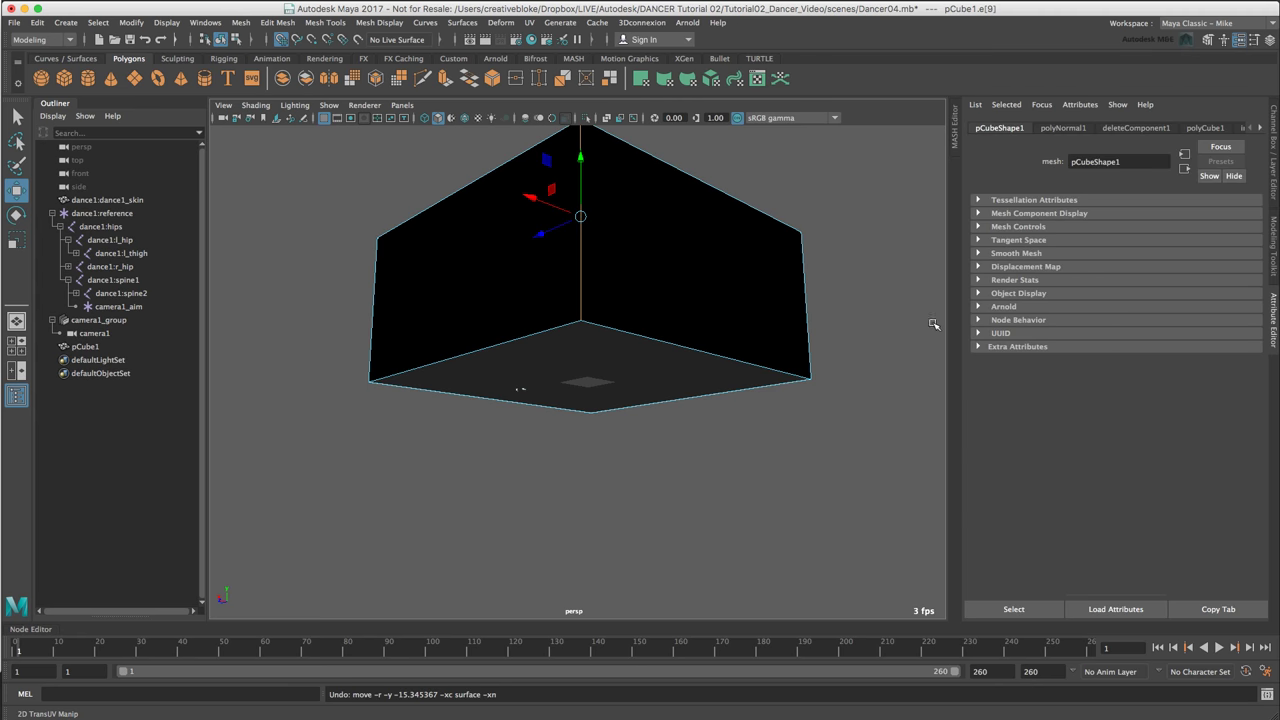
left_click(806, 310, "shift")
left_click(720, 362)
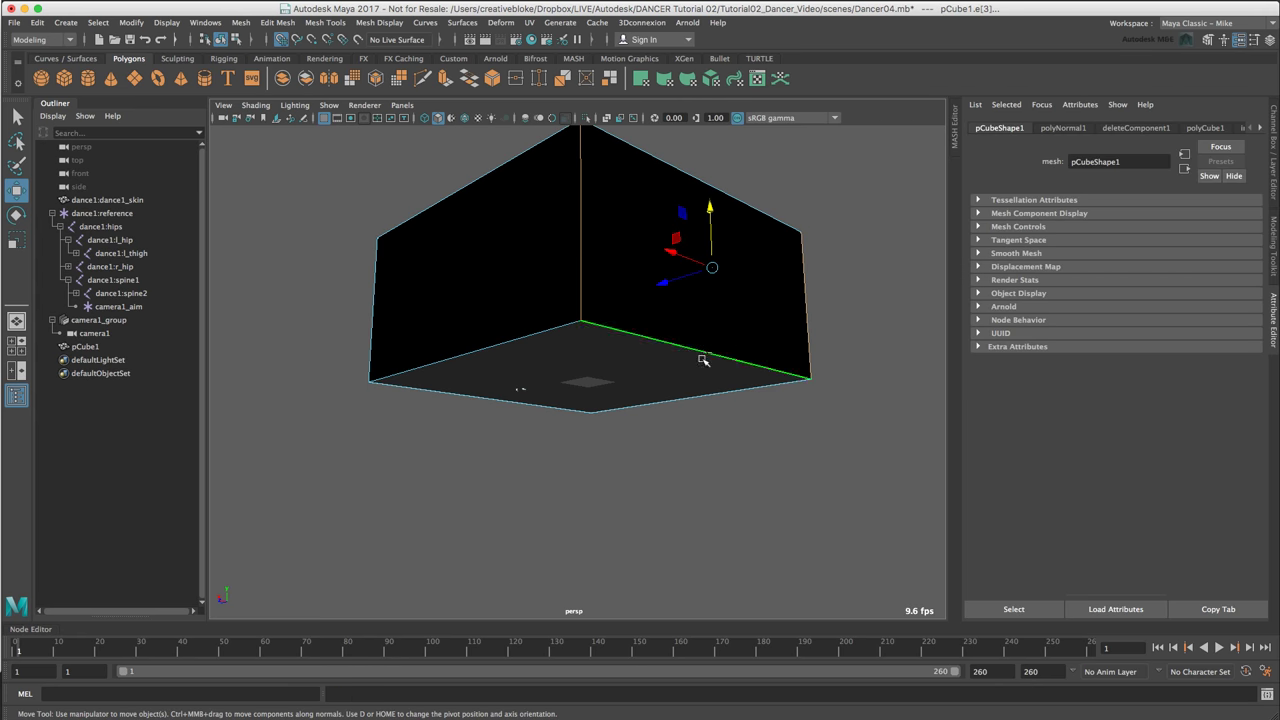
left_click(530, 337)
left_click_drag(509, 366, 623, 403, "alt")
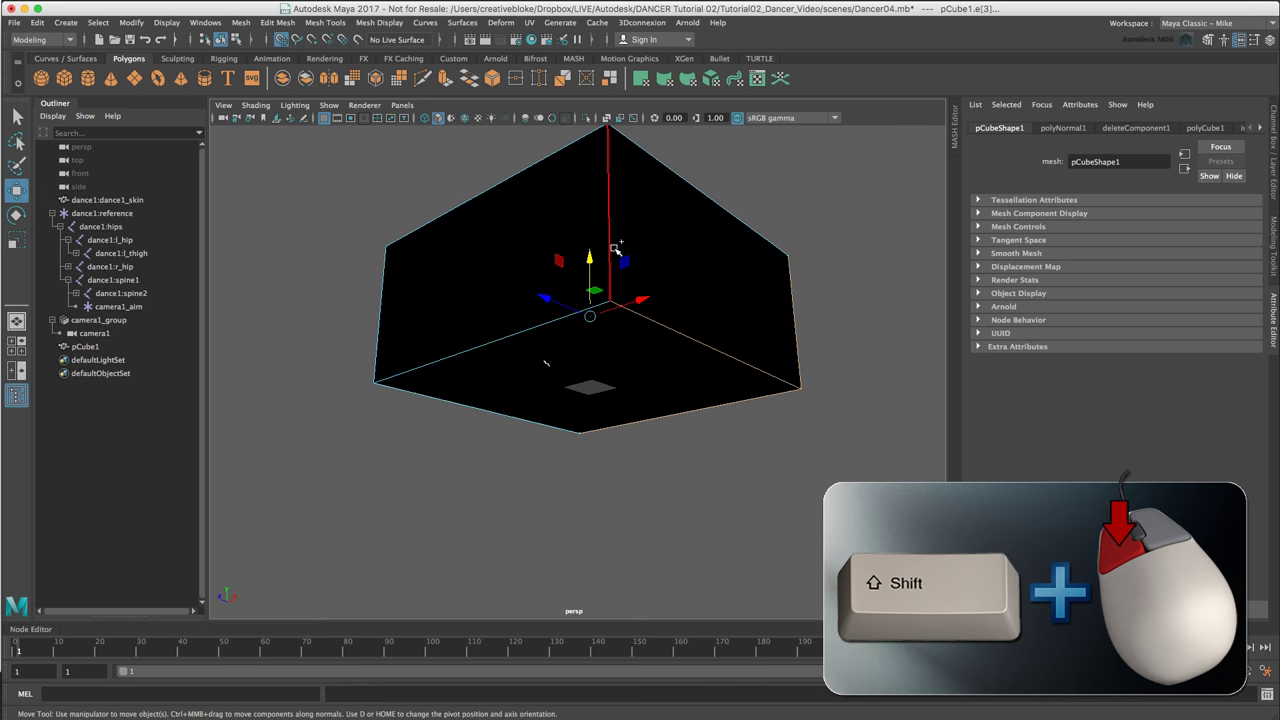
left_click(521, 338, "shift")
left_click_drag(521, 338, 757, 403, "alt")
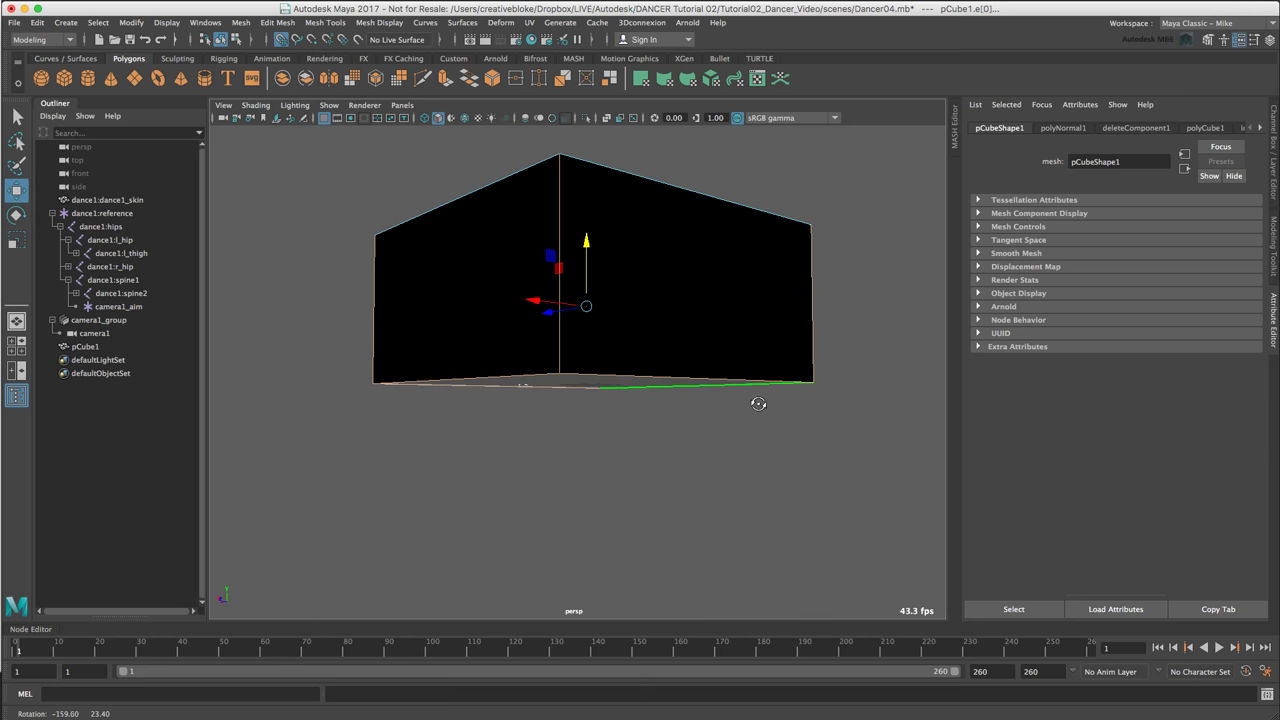
left_click(1207, 41)
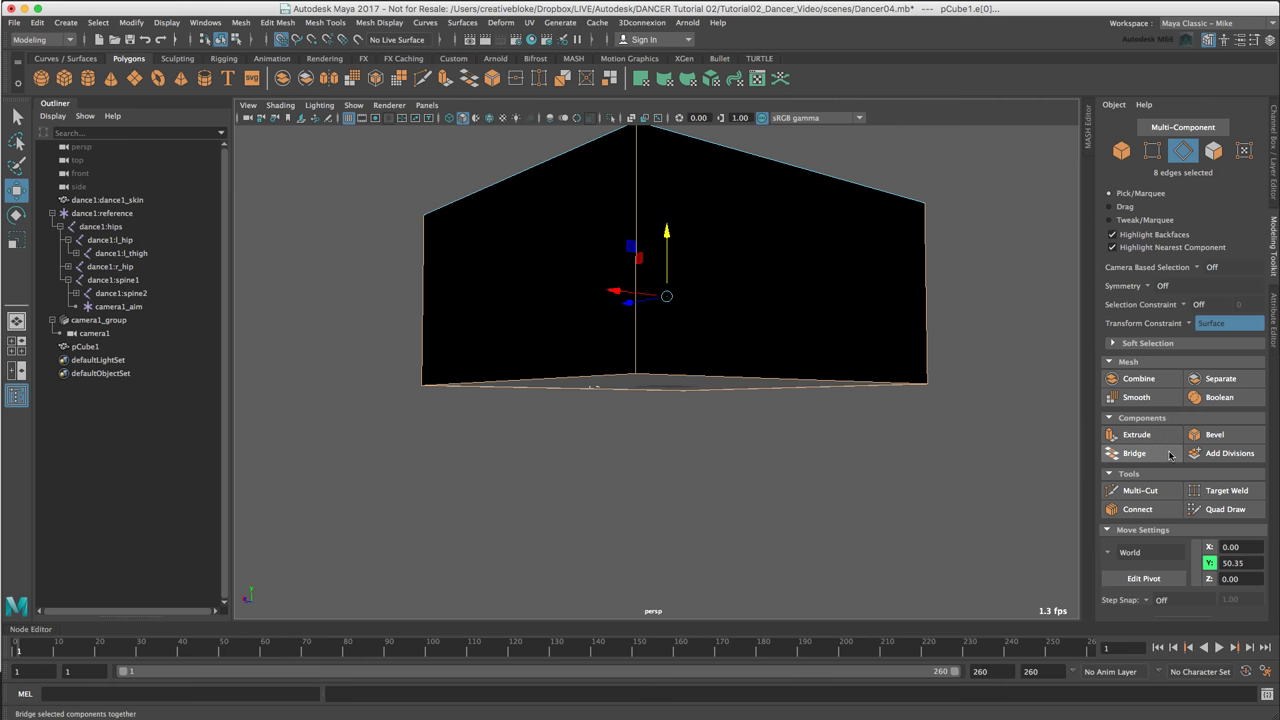
Bevel the selected edges with Fraction 0.35 and 6 segments.
left_click(1214, 436)
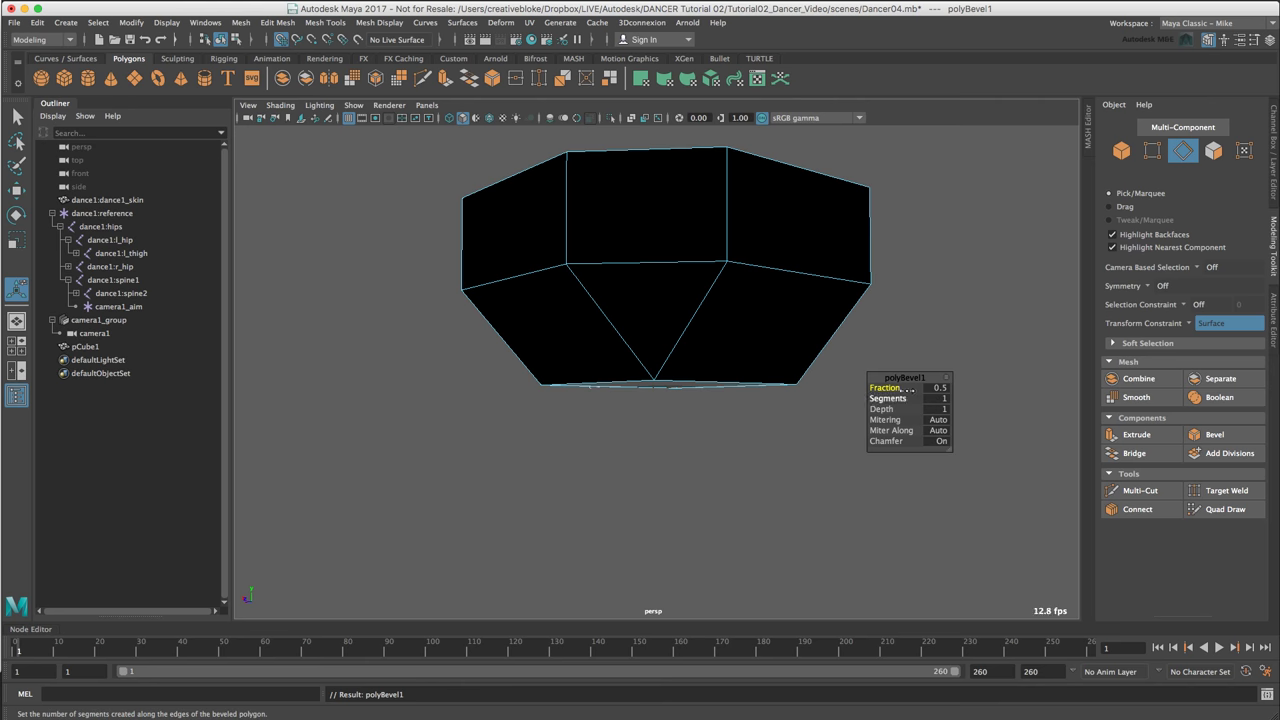
left_click(938, 388)
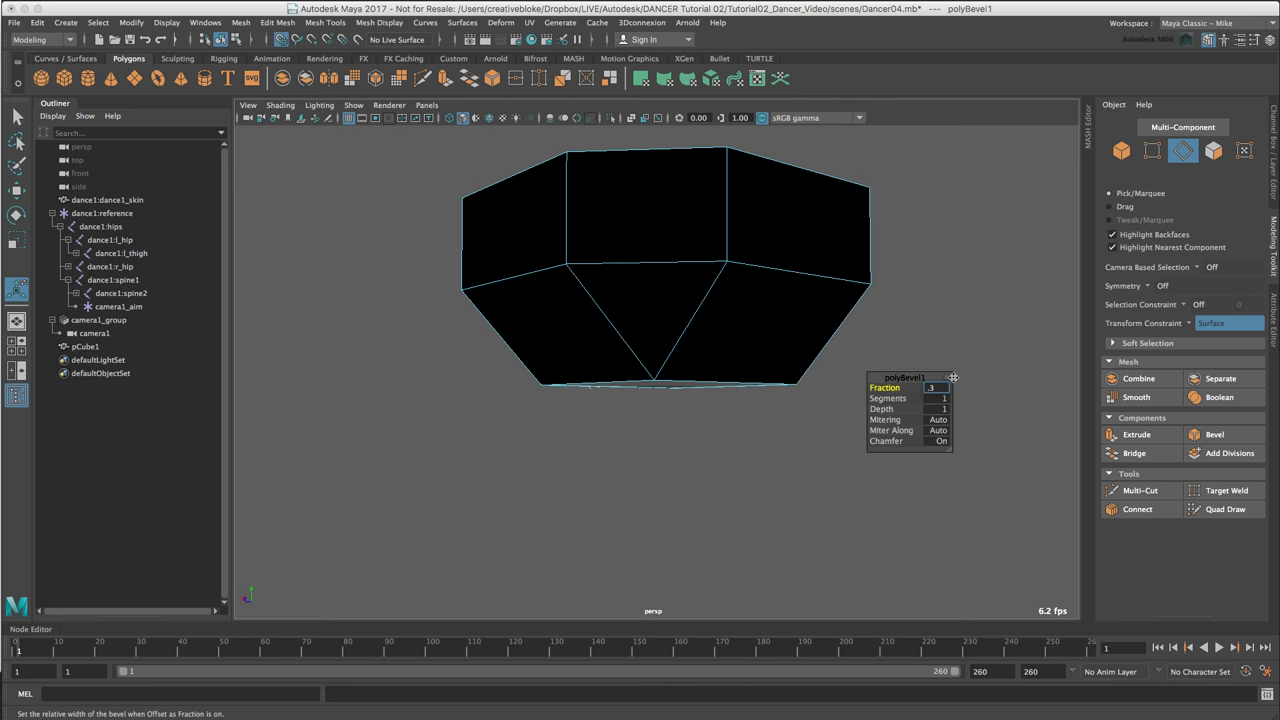
key("Tab")
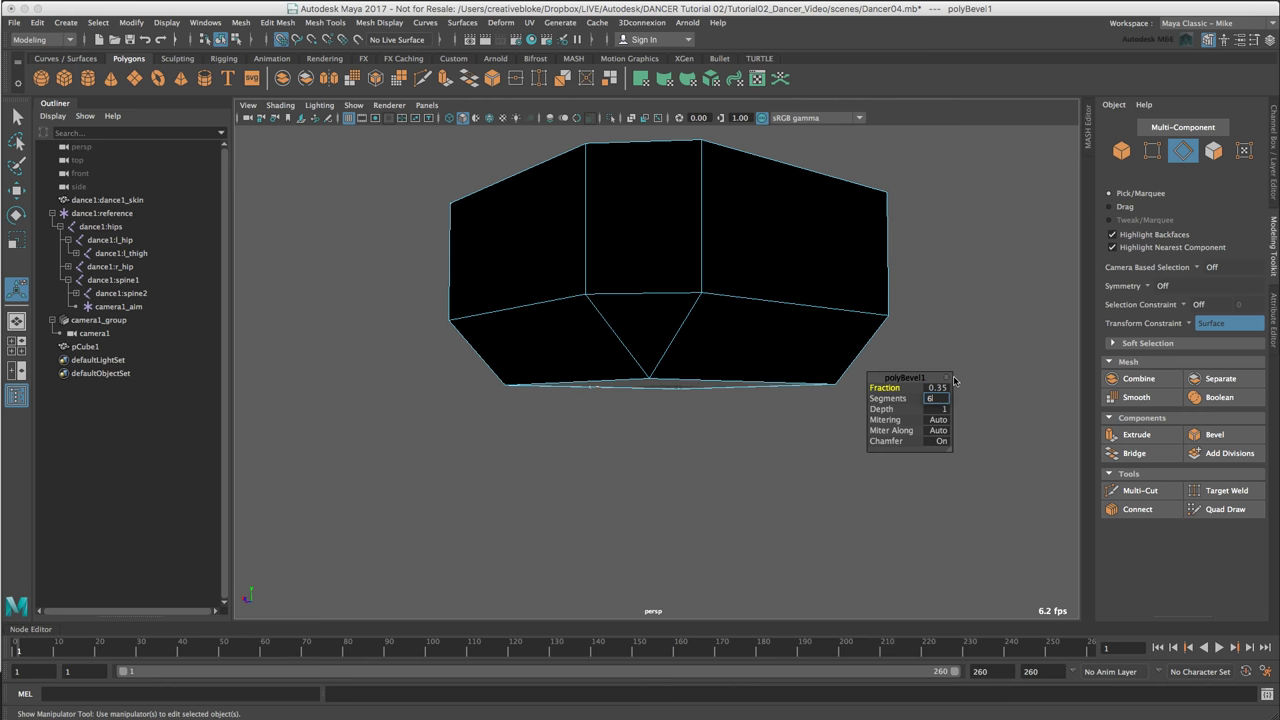
type("6")
key("Return")
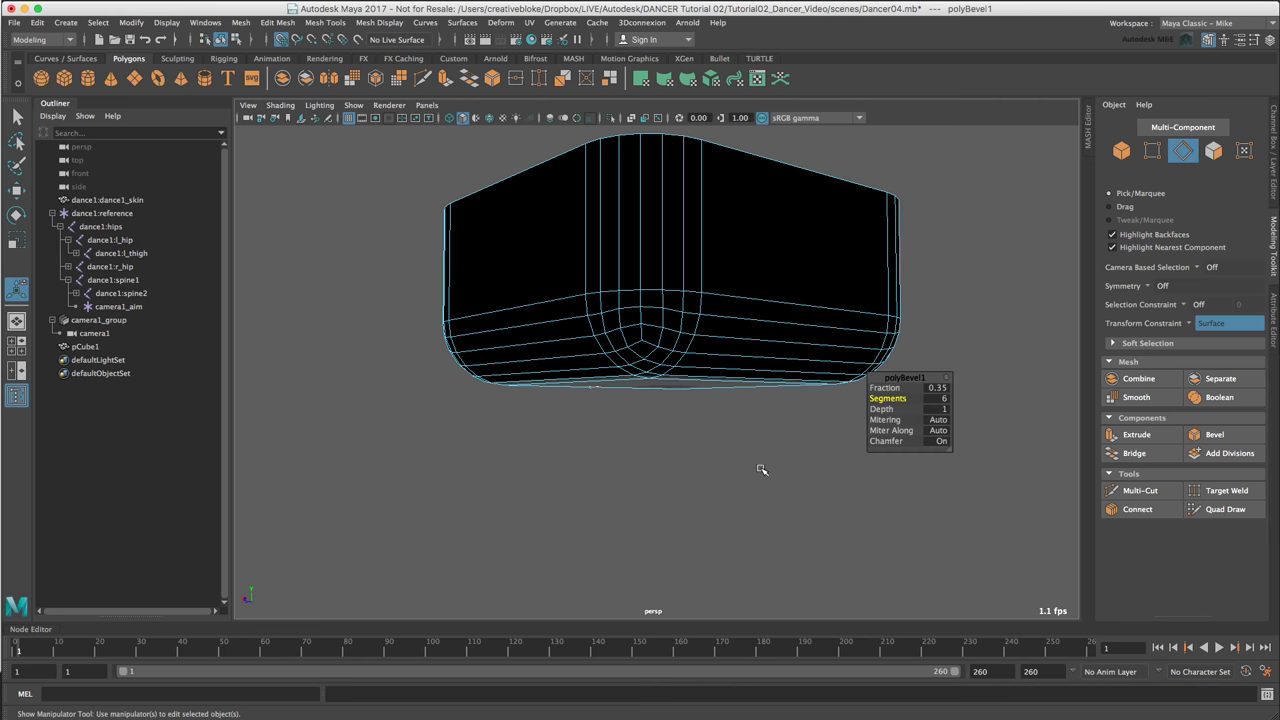
left_click_drag(686, 437, 698, 506, "alt")
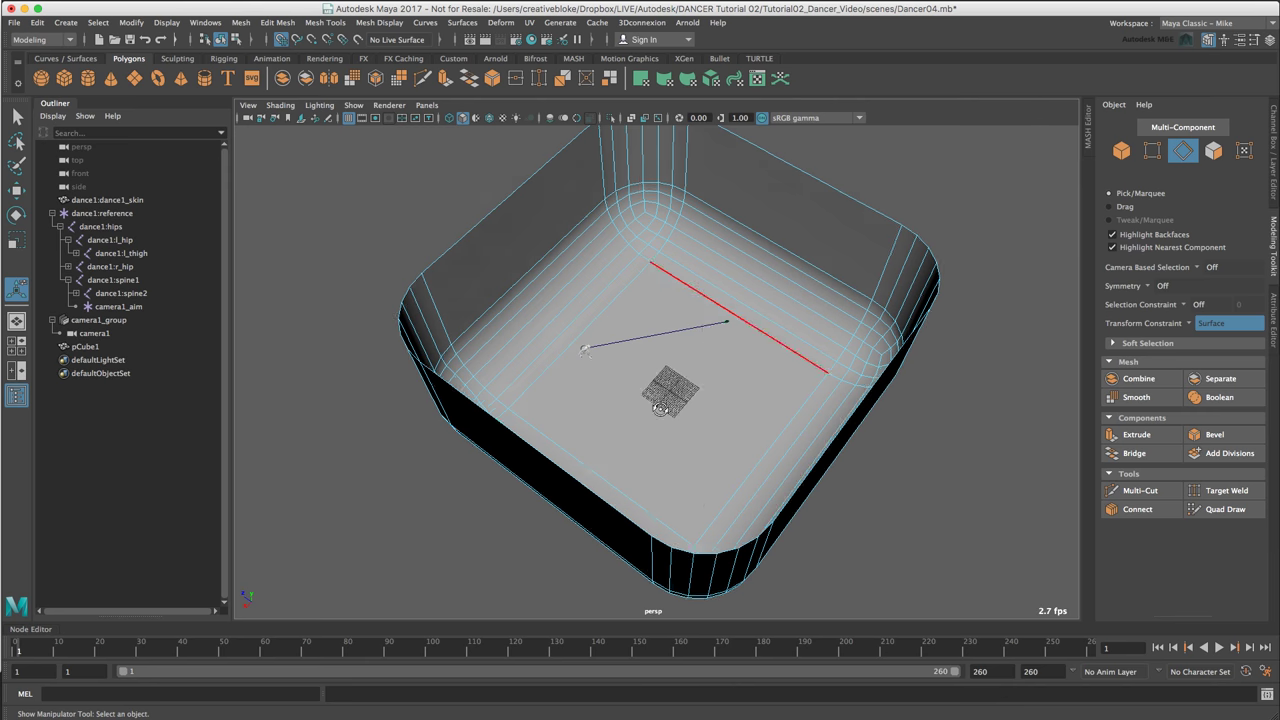
Play the dancer animation through once inside the bevelled box.
left_click_drag(700, 266, 760, 300, "alt")
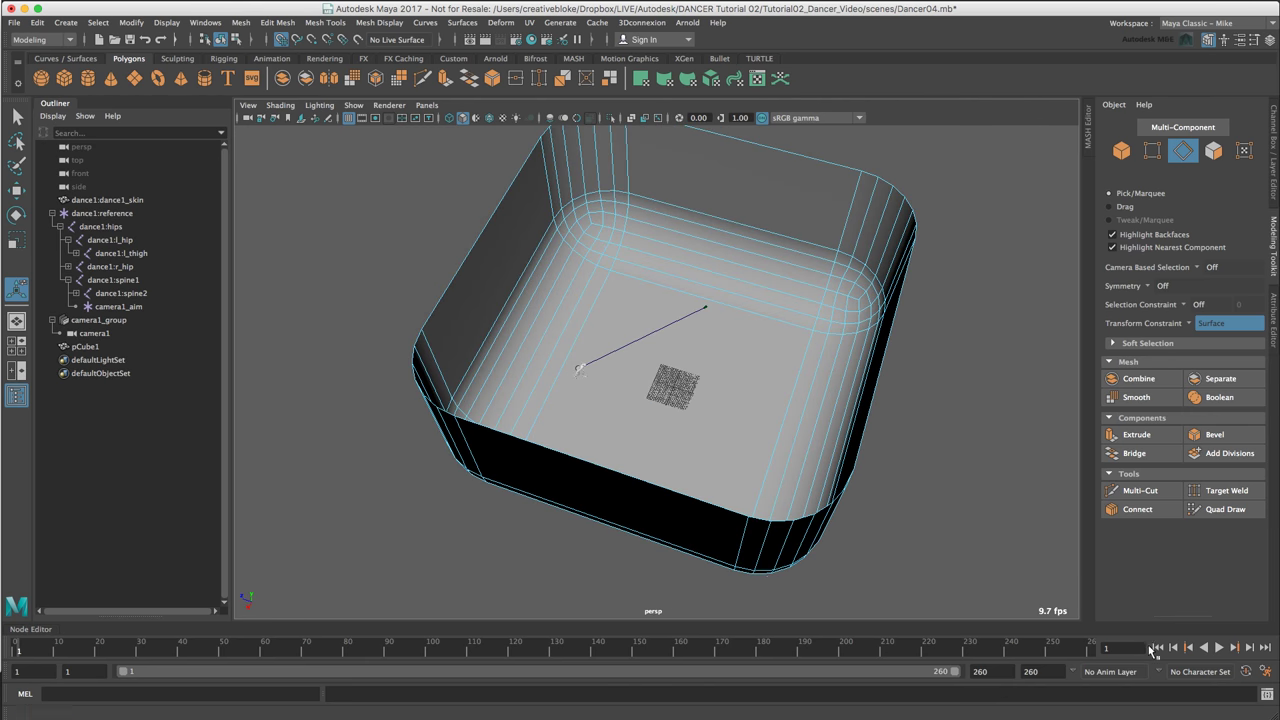
left_click(1219, 647)
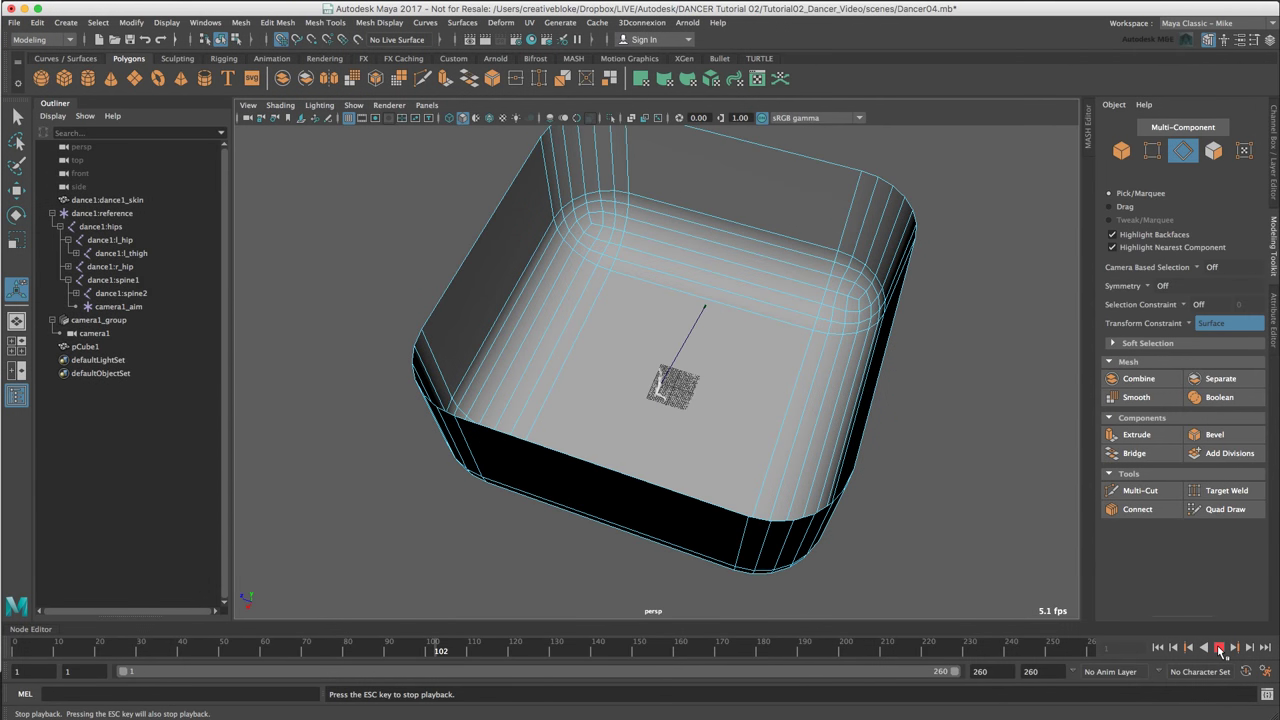
left_click(1219, 648)
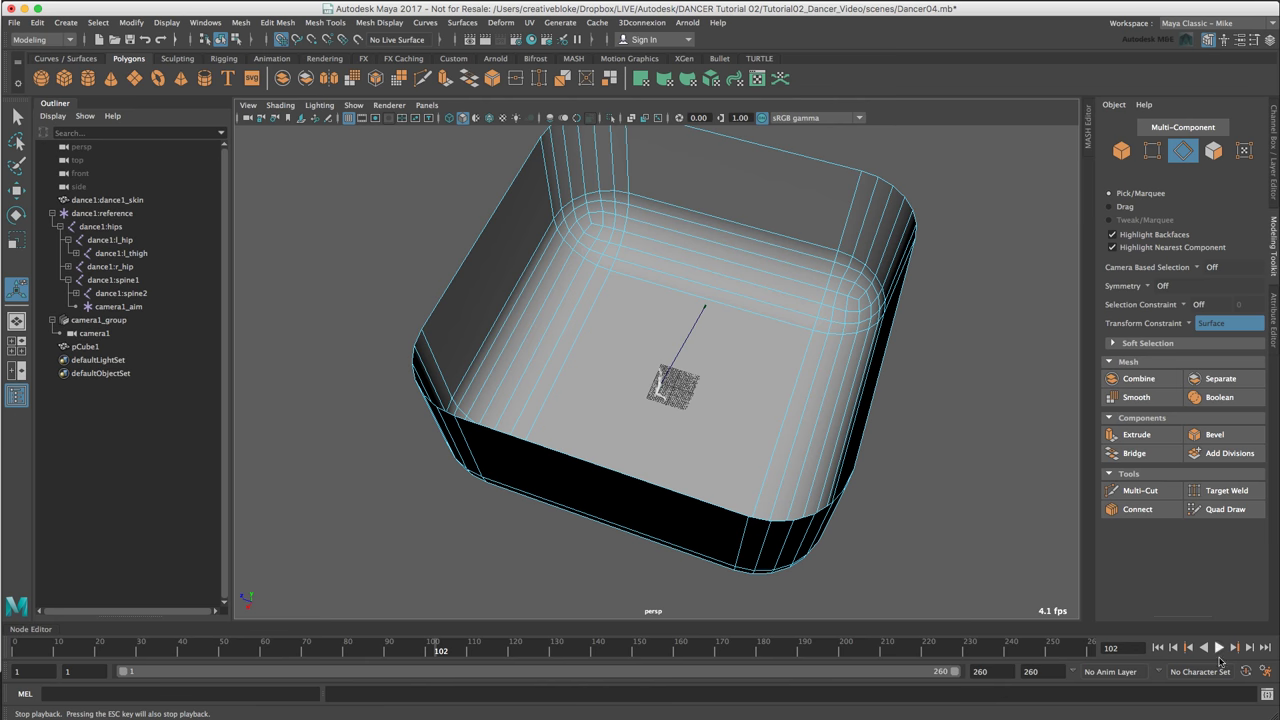
Rename pCube1 to Studio in the Outliner.
left_click(85, 347)
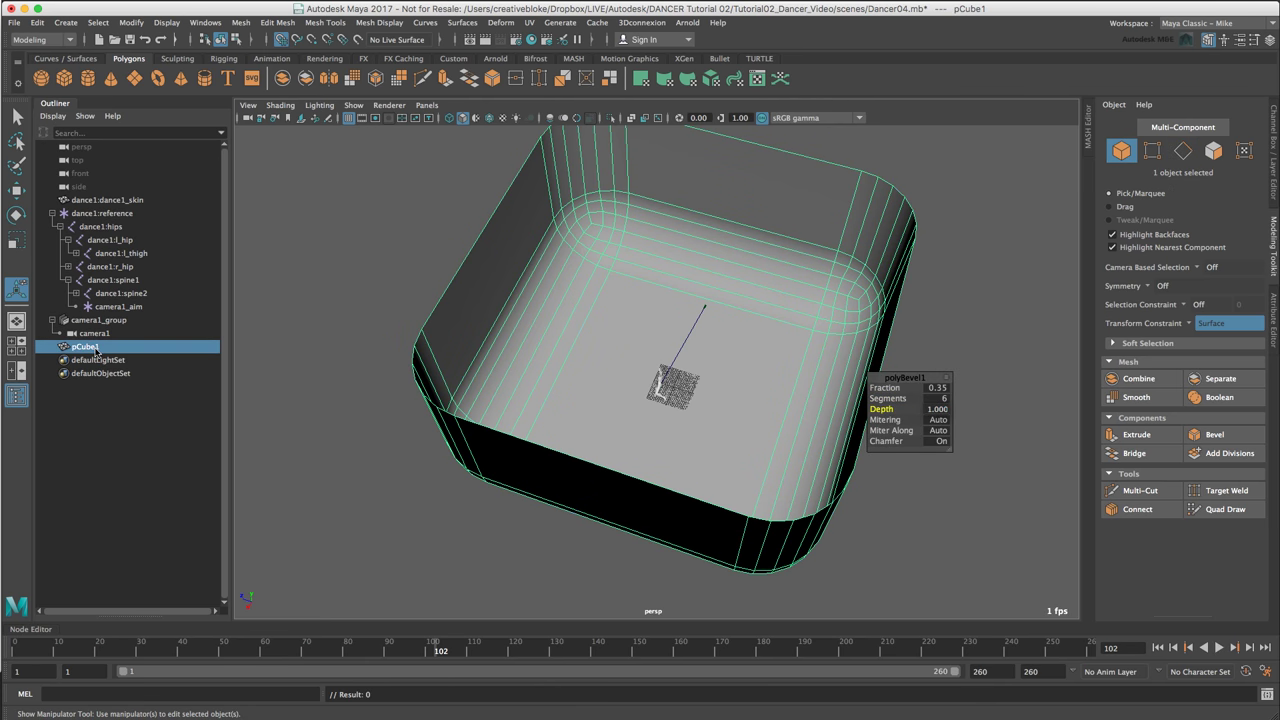
key("Return")
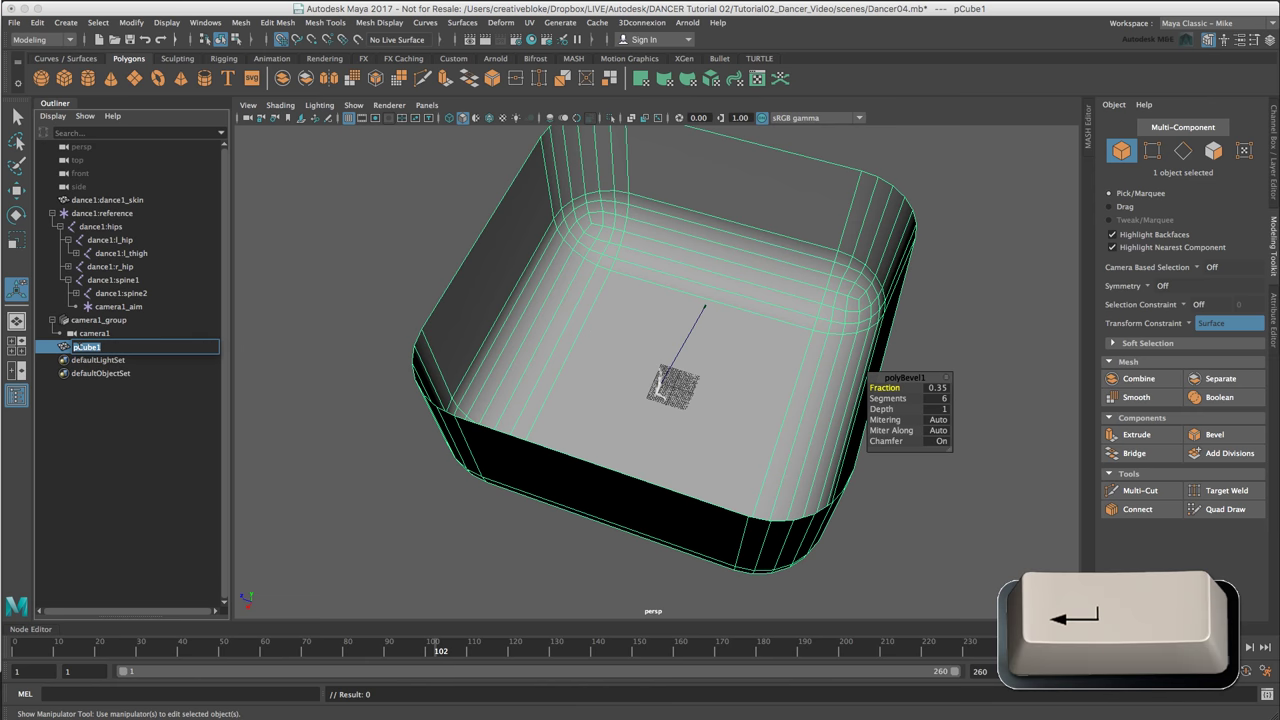
type("Studio")
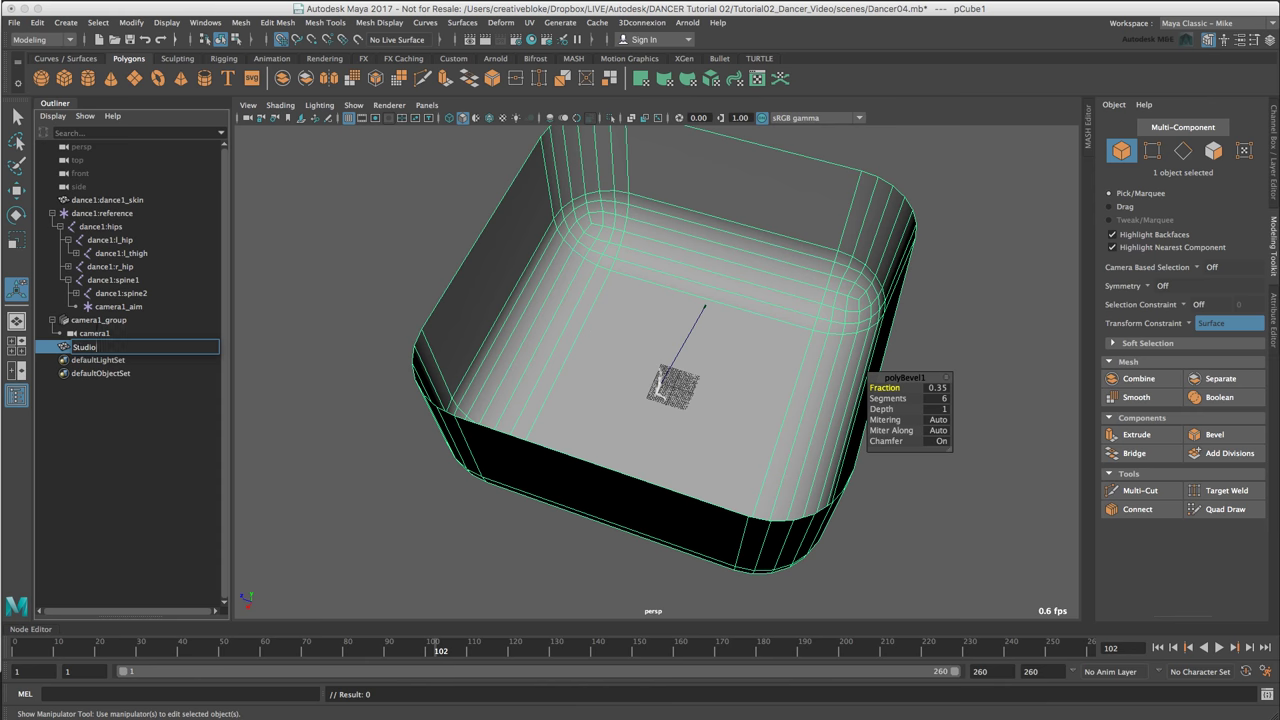
key("Return")
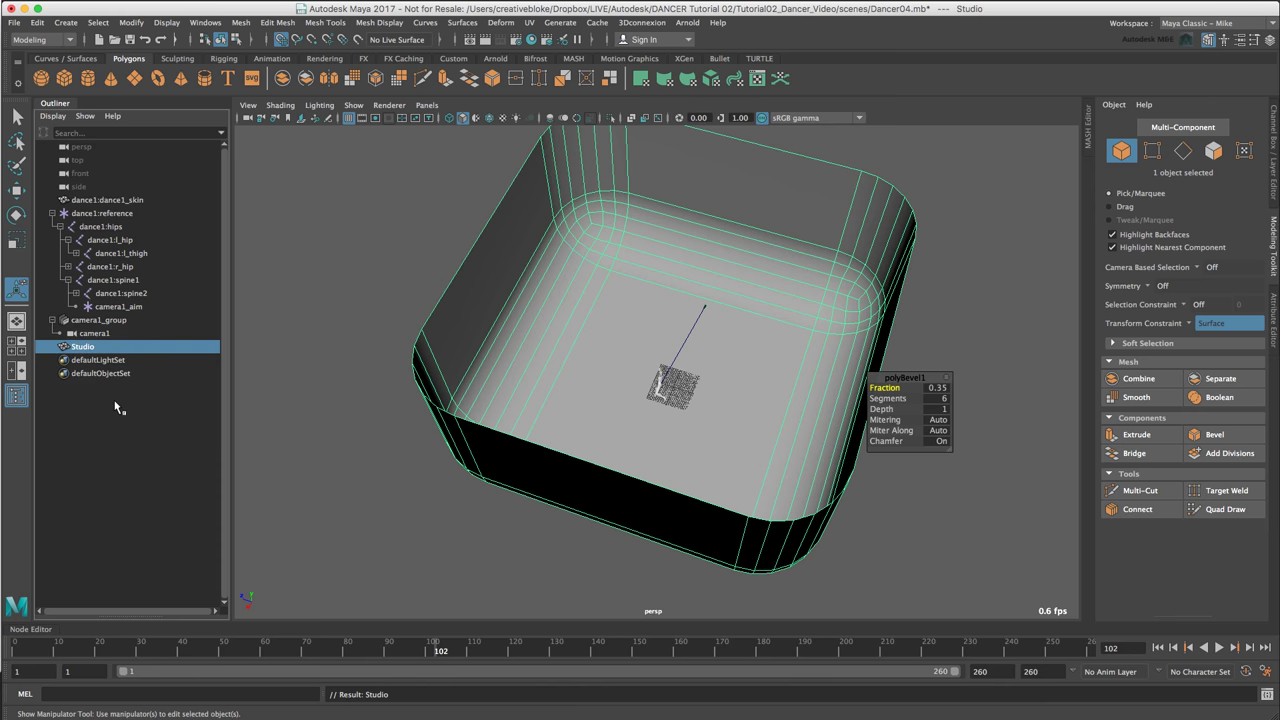